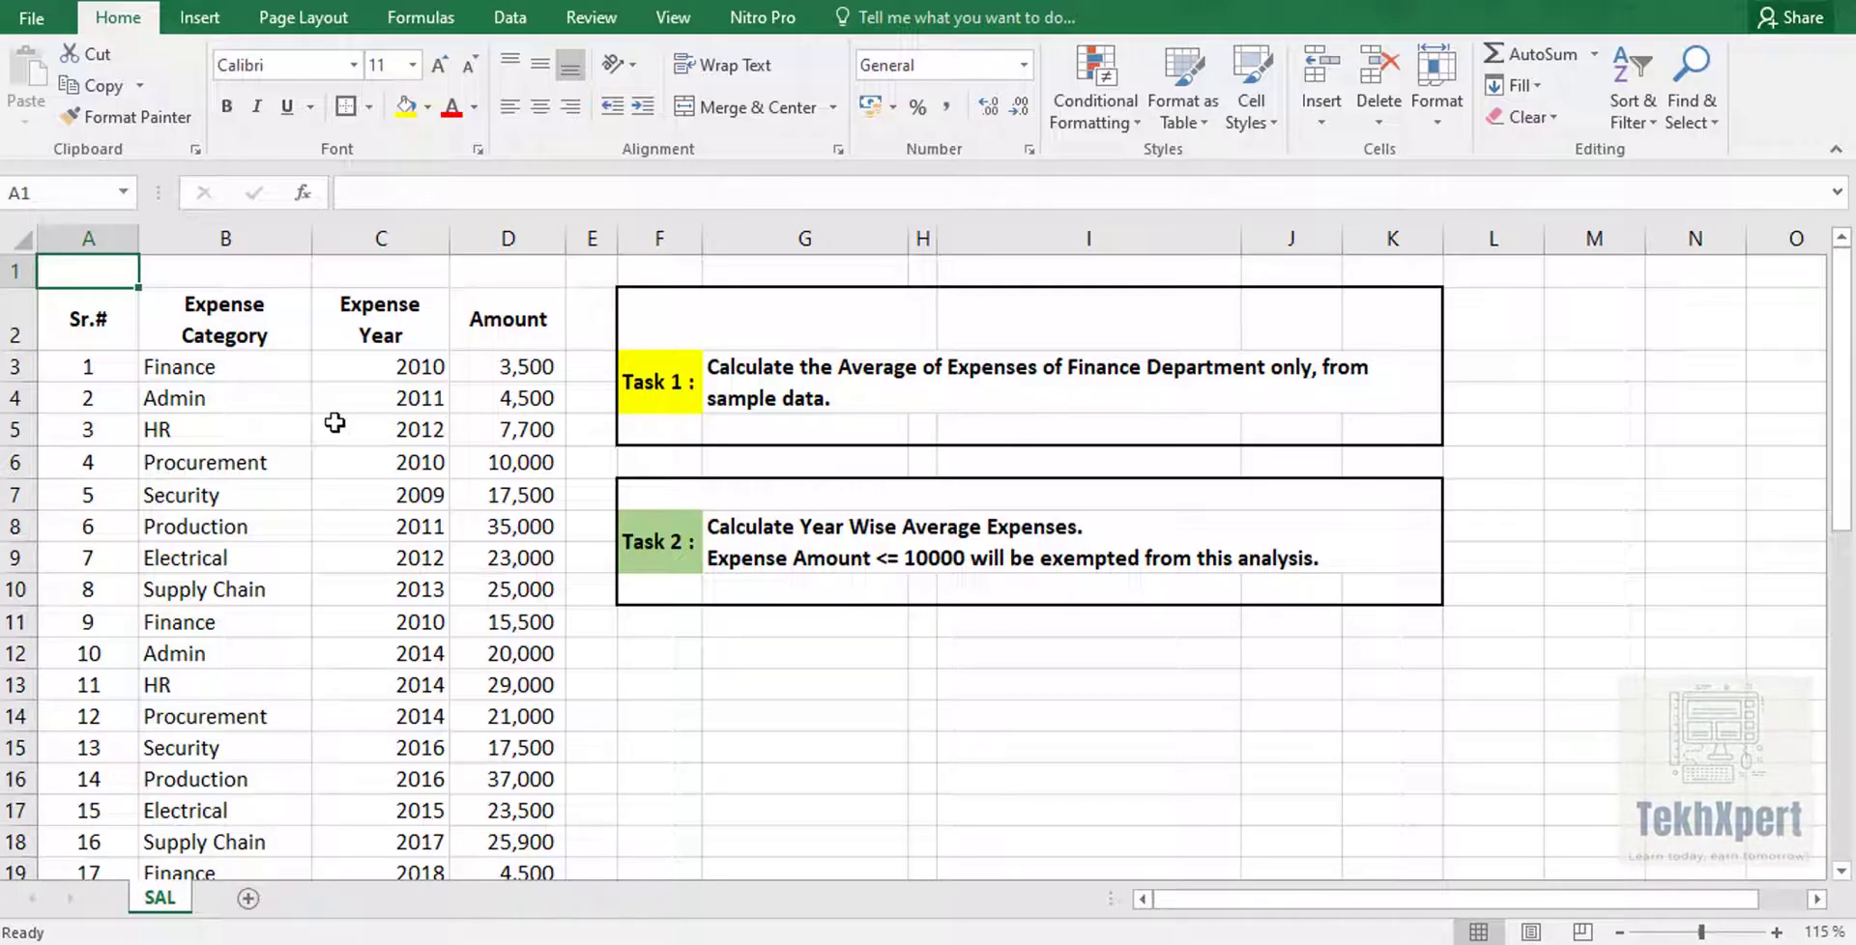
Point out the expense table's Category, Year and Amount headings, category entries and the Task 1 label
mouse_move(104, 319)
mouse_down()
mouse_move(312, 356)
mouse_move(404, 421)
mouse_up()
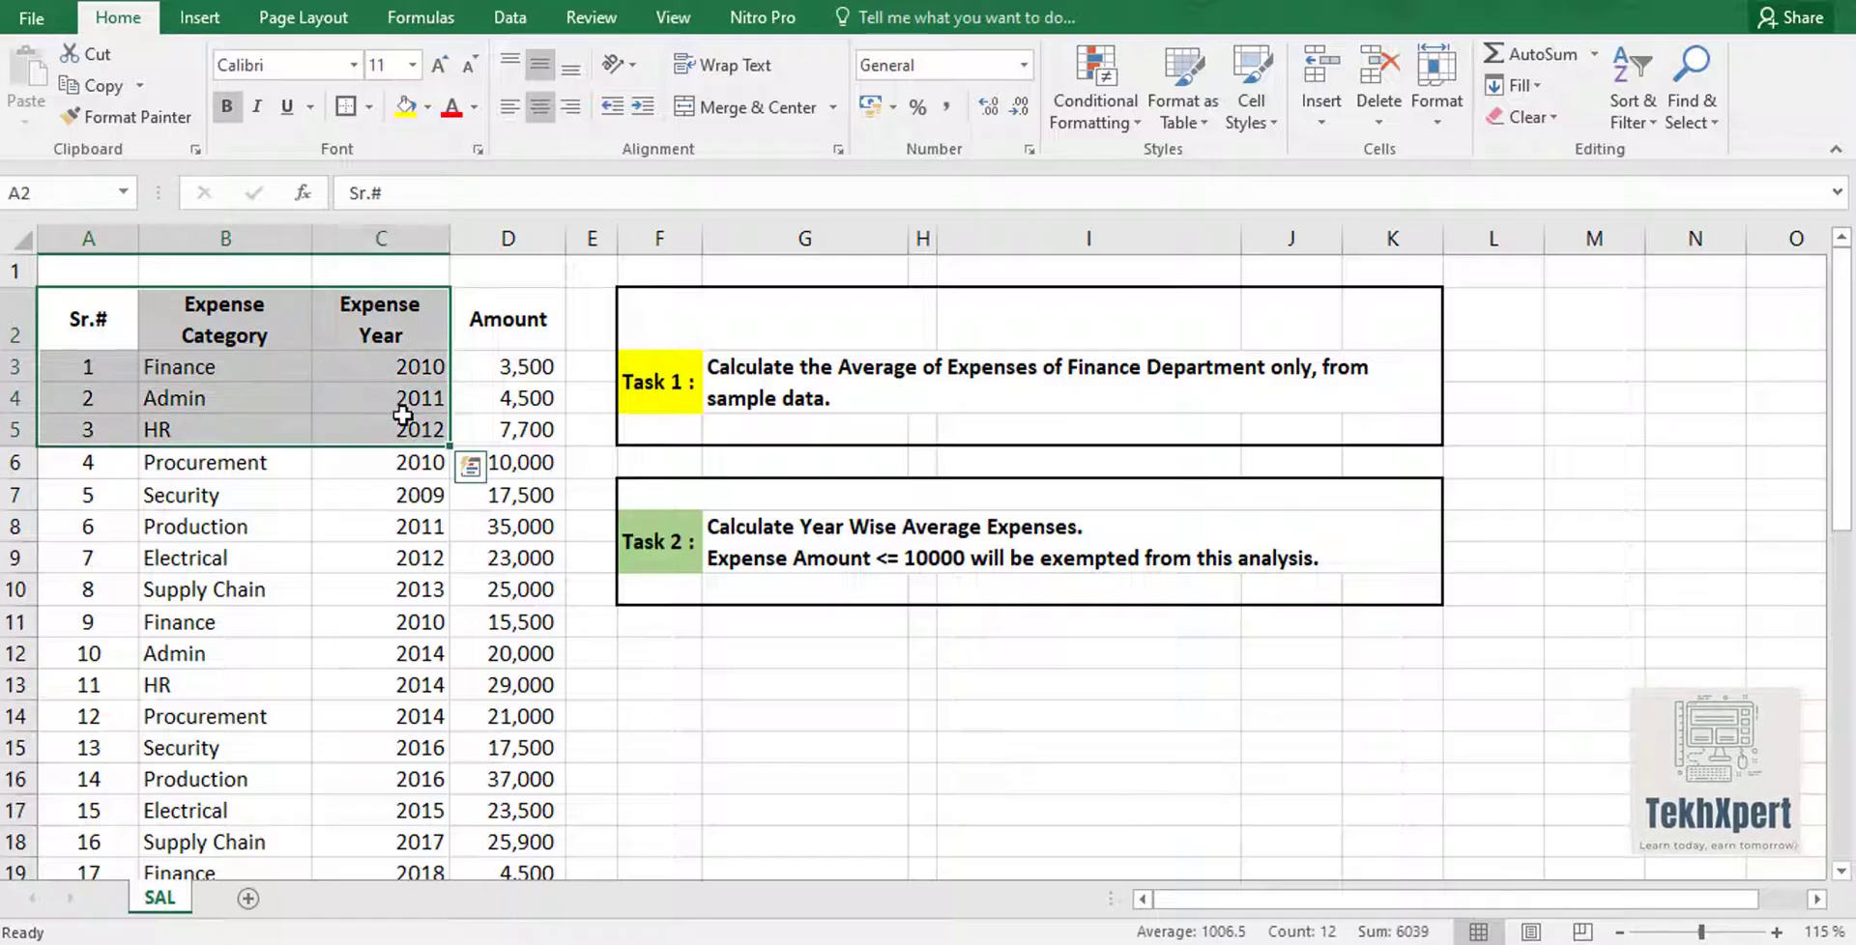
click(262, 333)
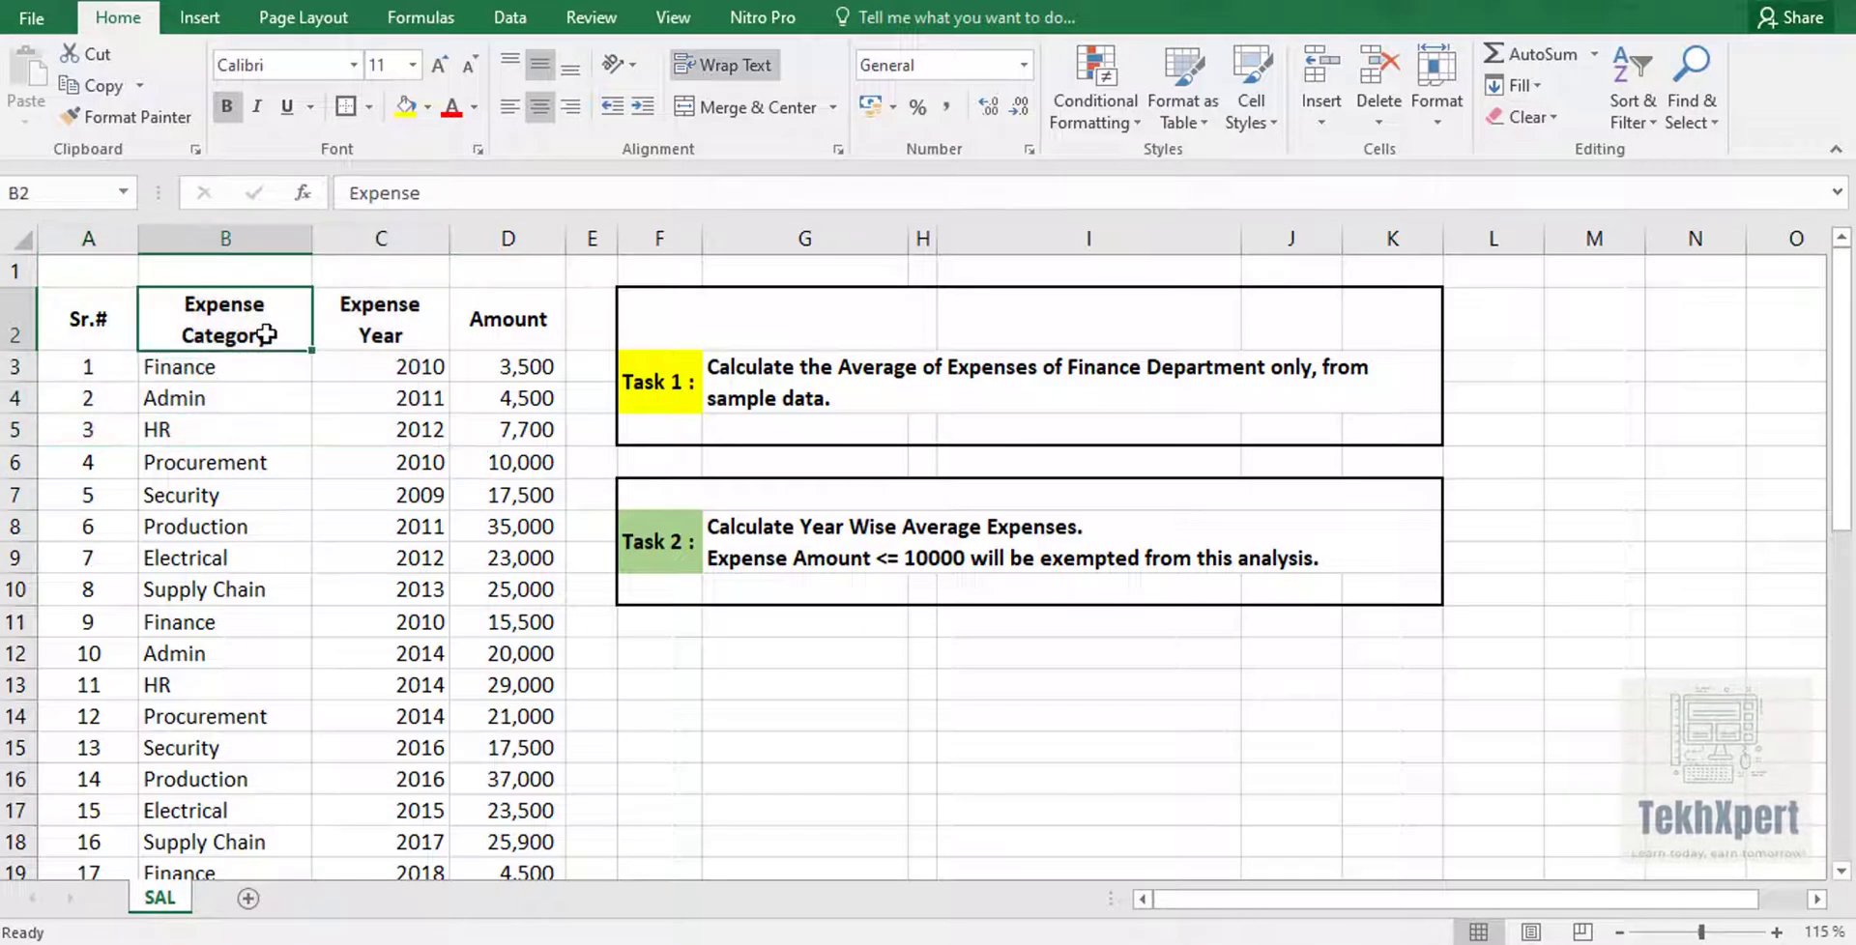
click(360, 330)
click(478, 329)
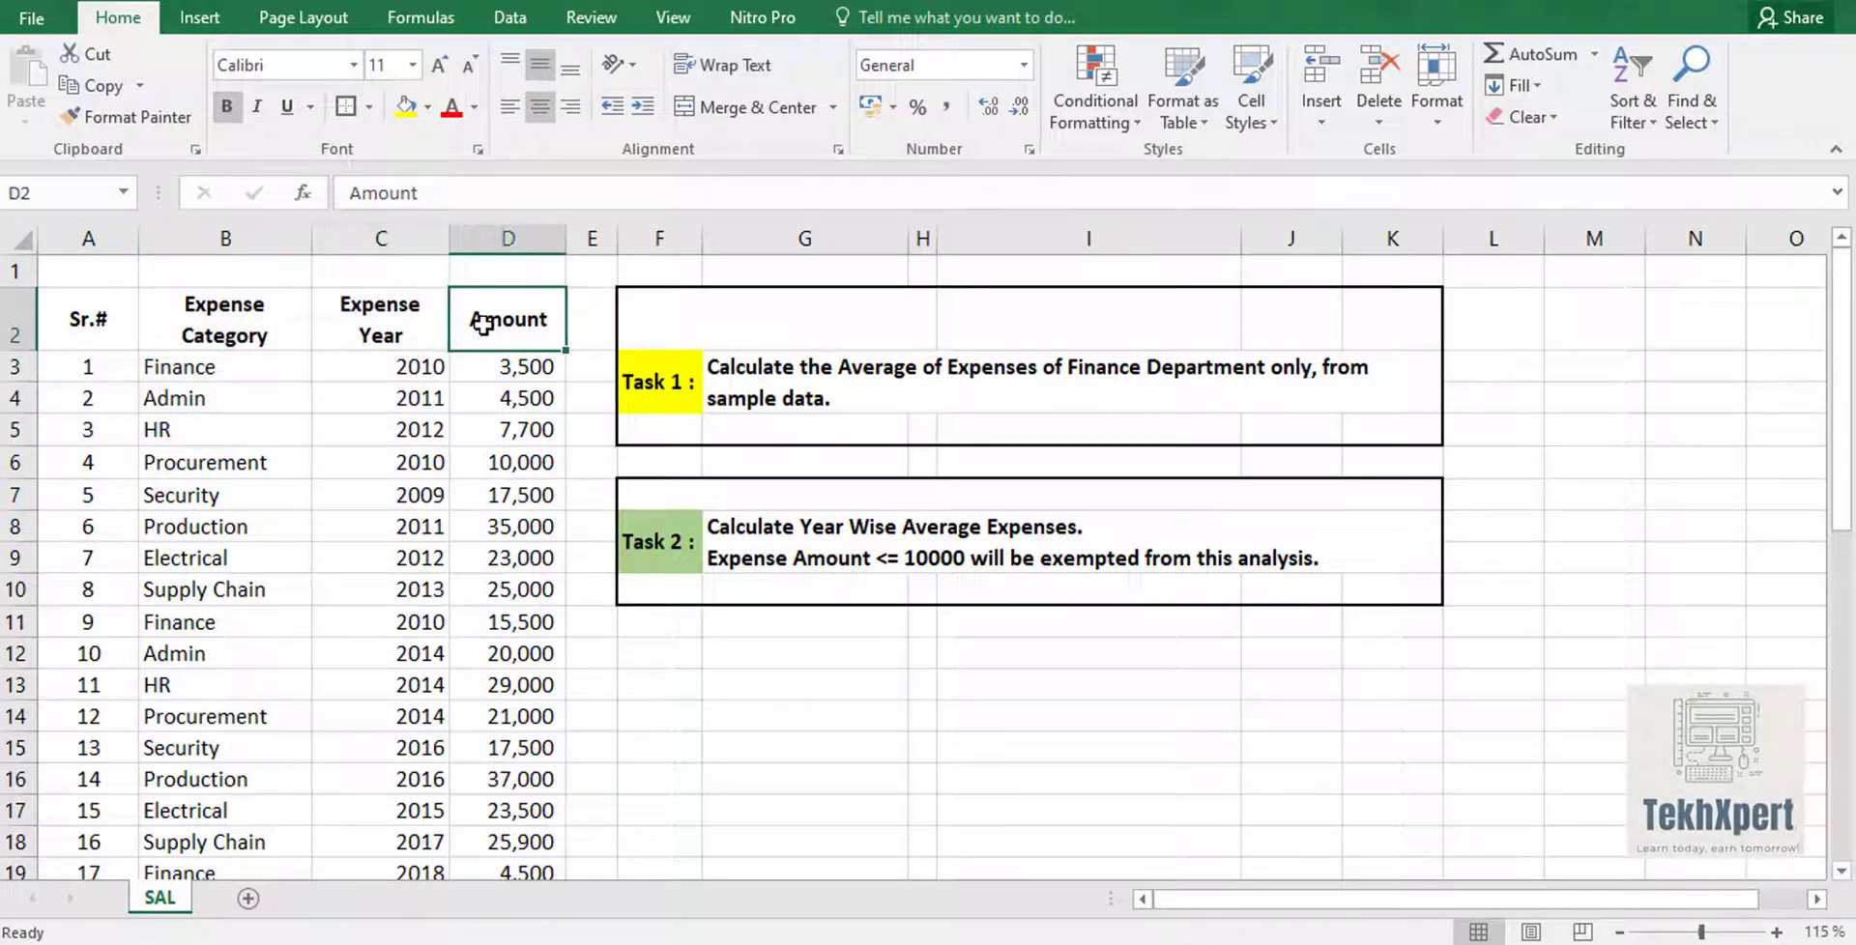
click(255, 371)
mouse_move(255, 371)
mouse_down()
mouse_move(257, 611)
mouse_move(256, 590)
mouse_up()
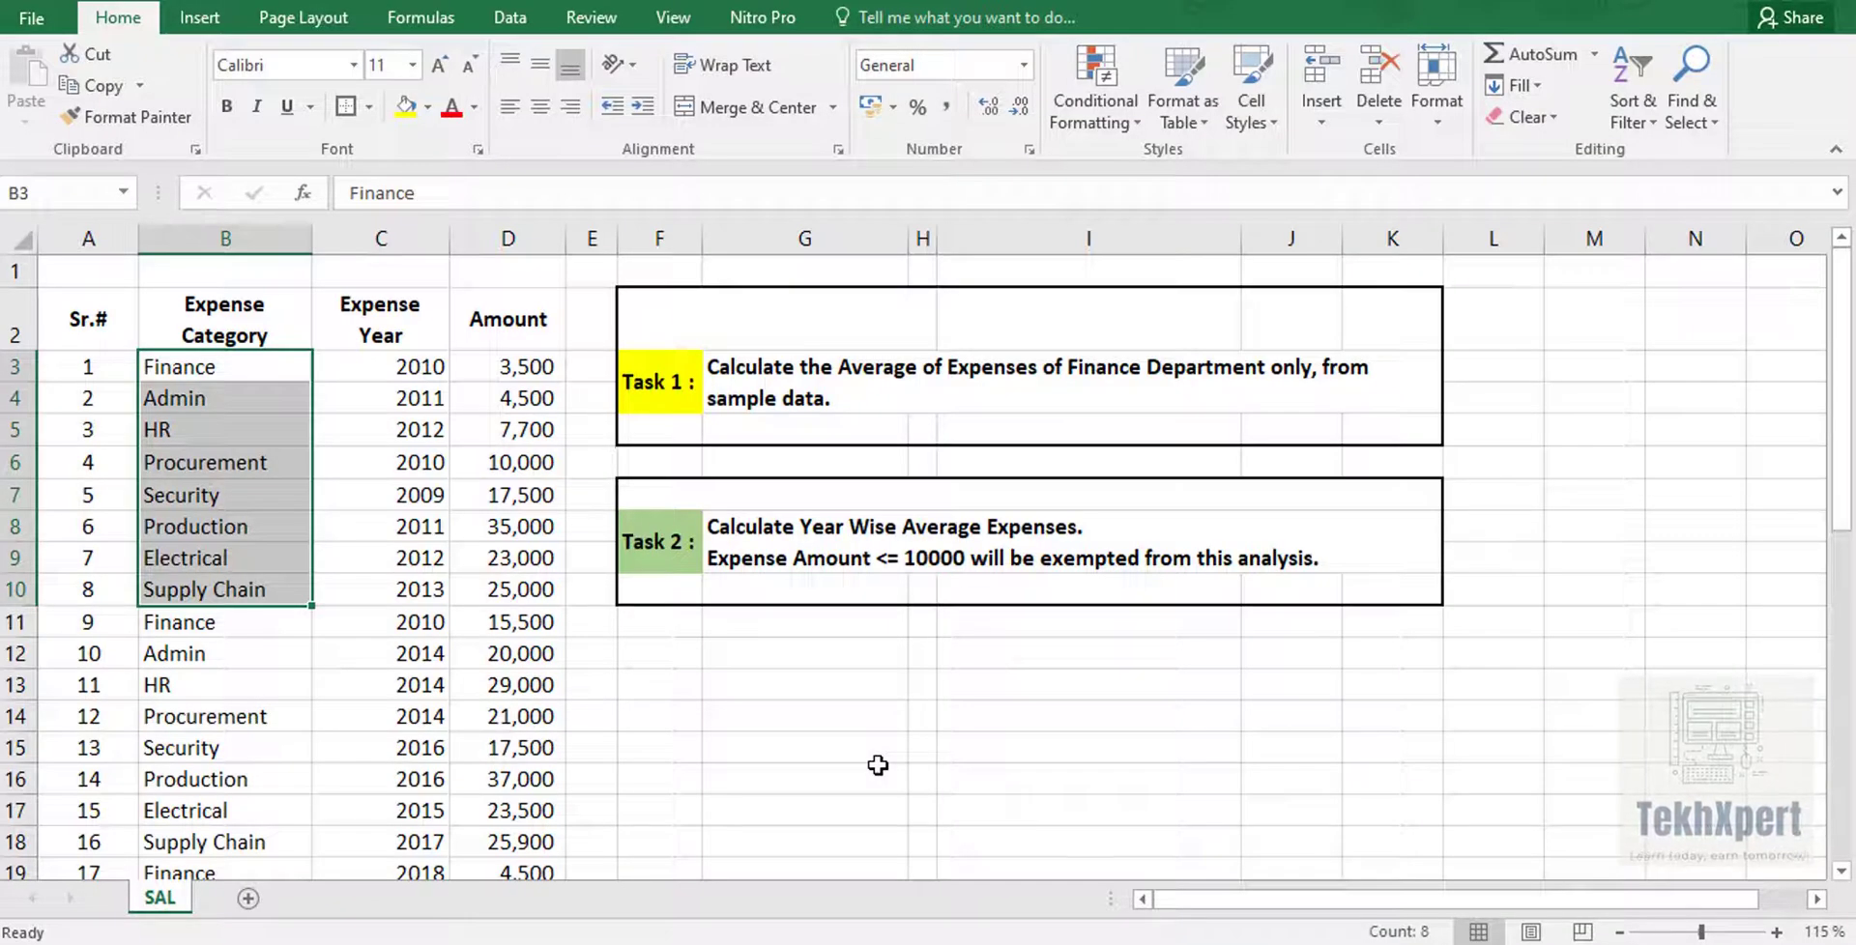
click(682, 392)
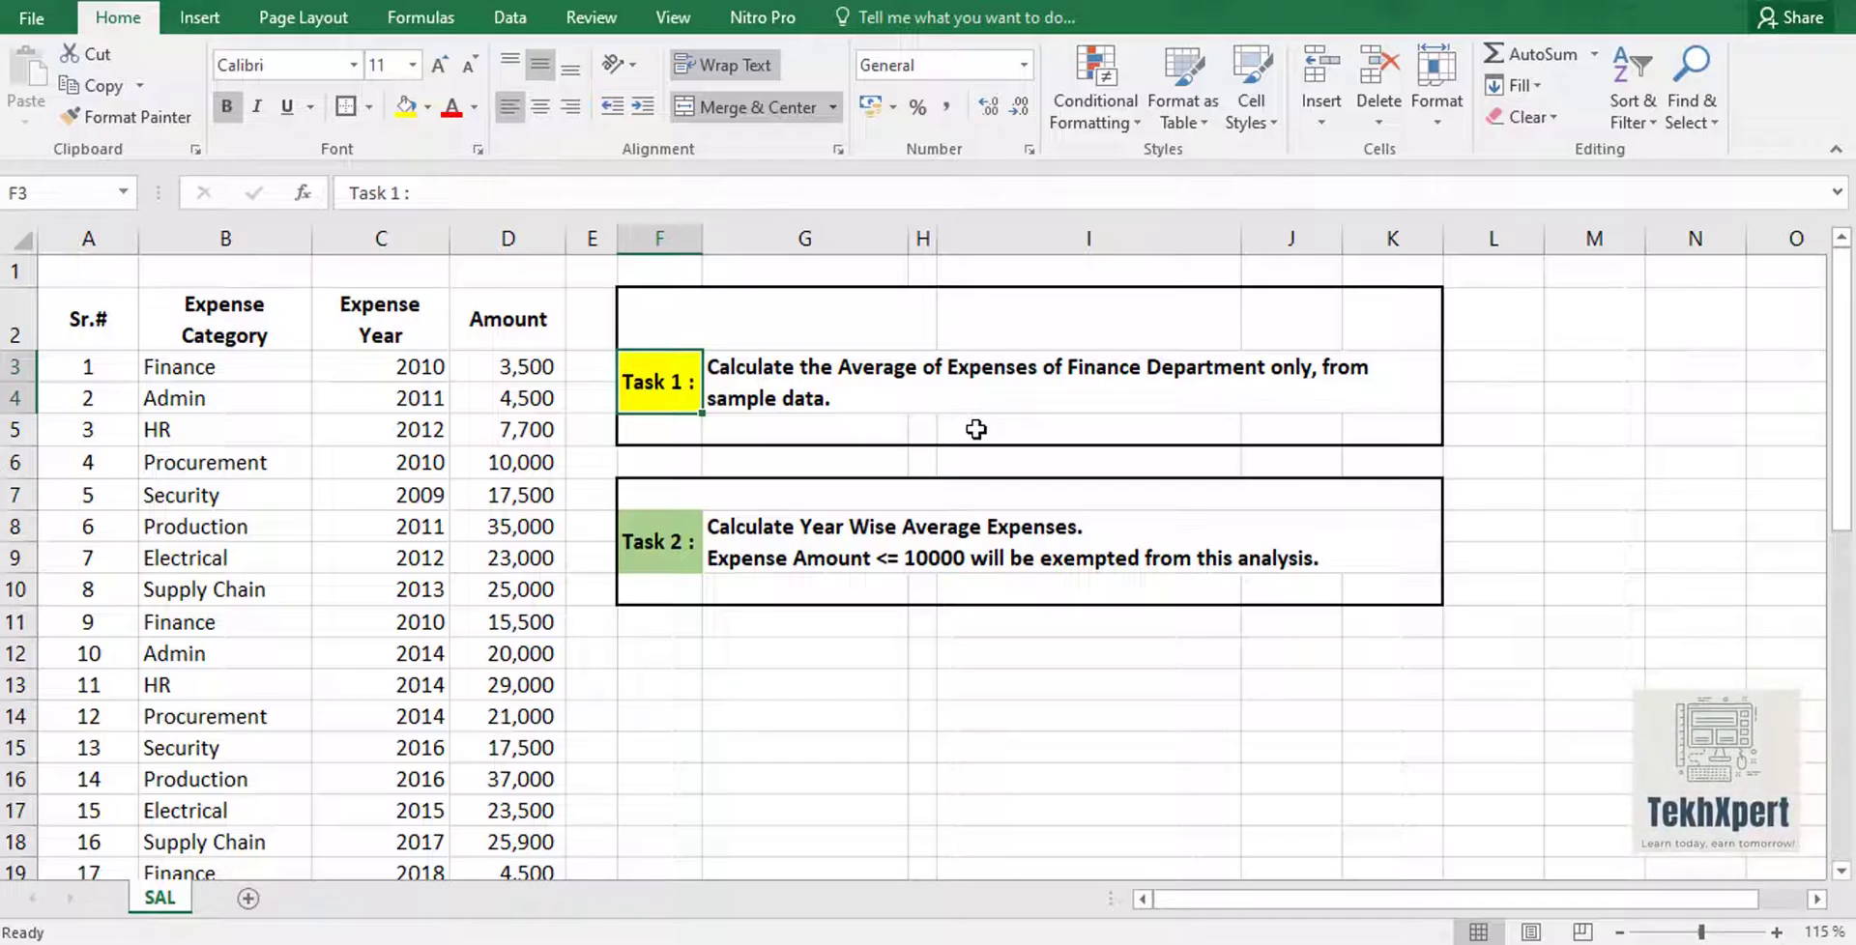
Enter the heading AVERAGEIF in merged cell F2:H2 above Task 1
click(875, 346)
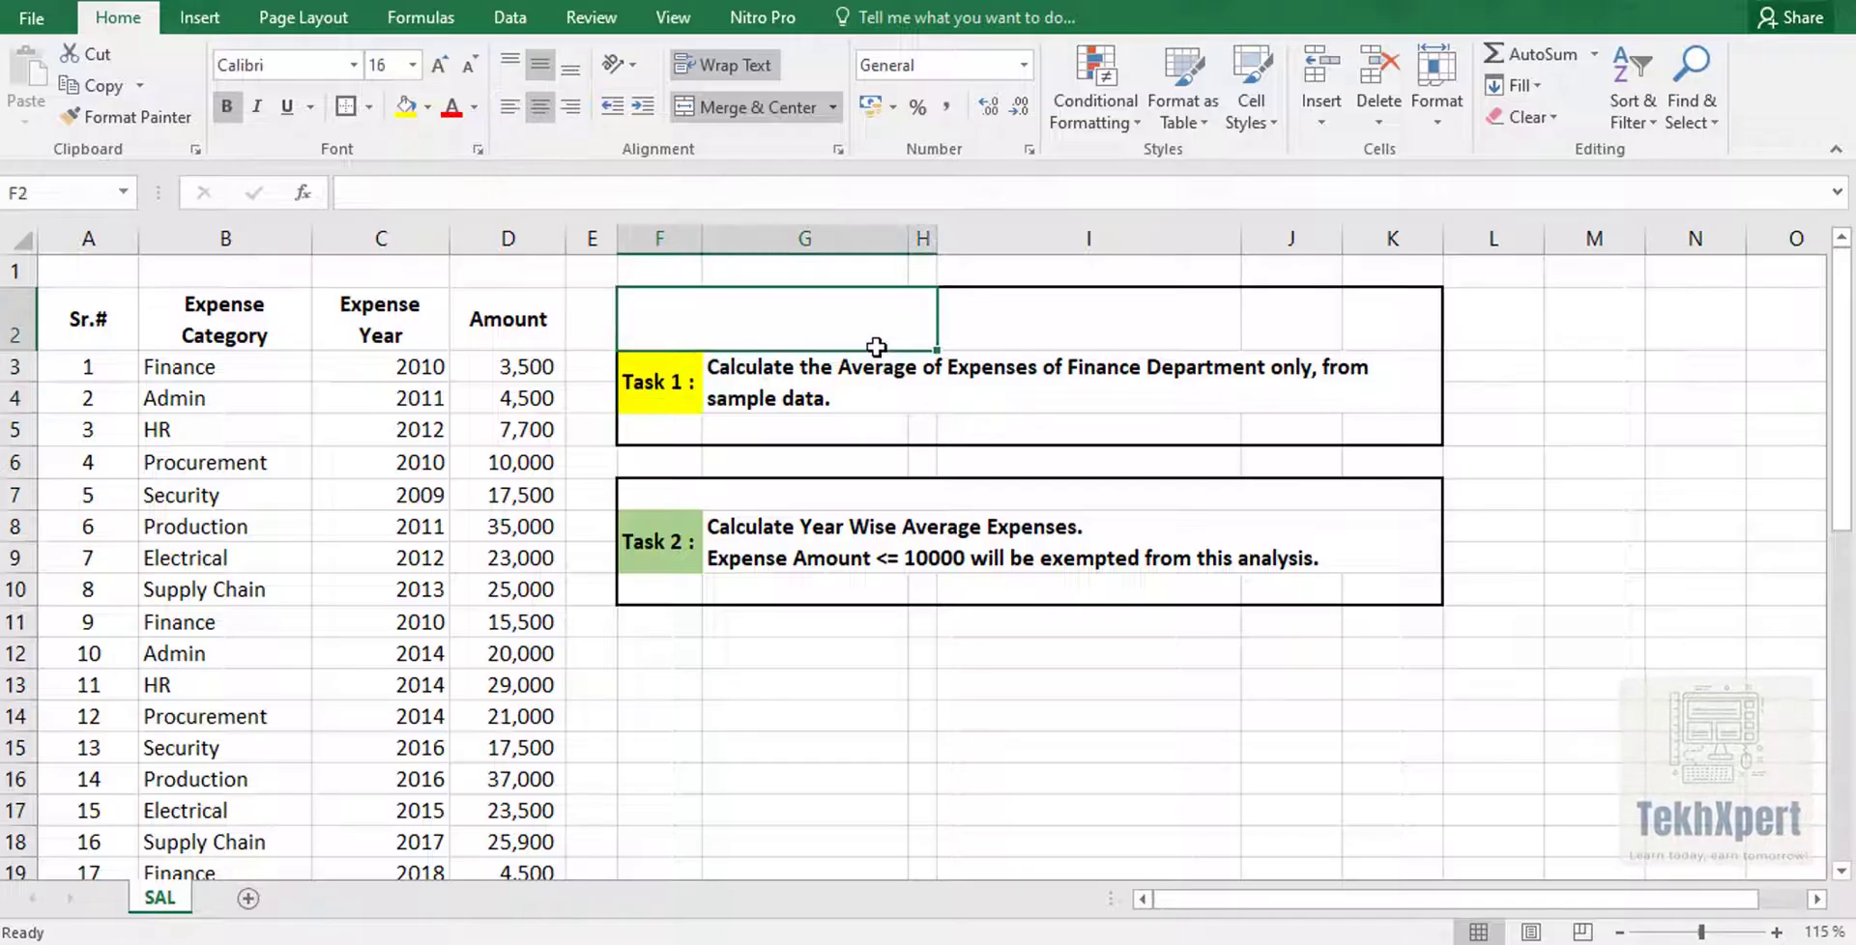
text(AVERAGE)
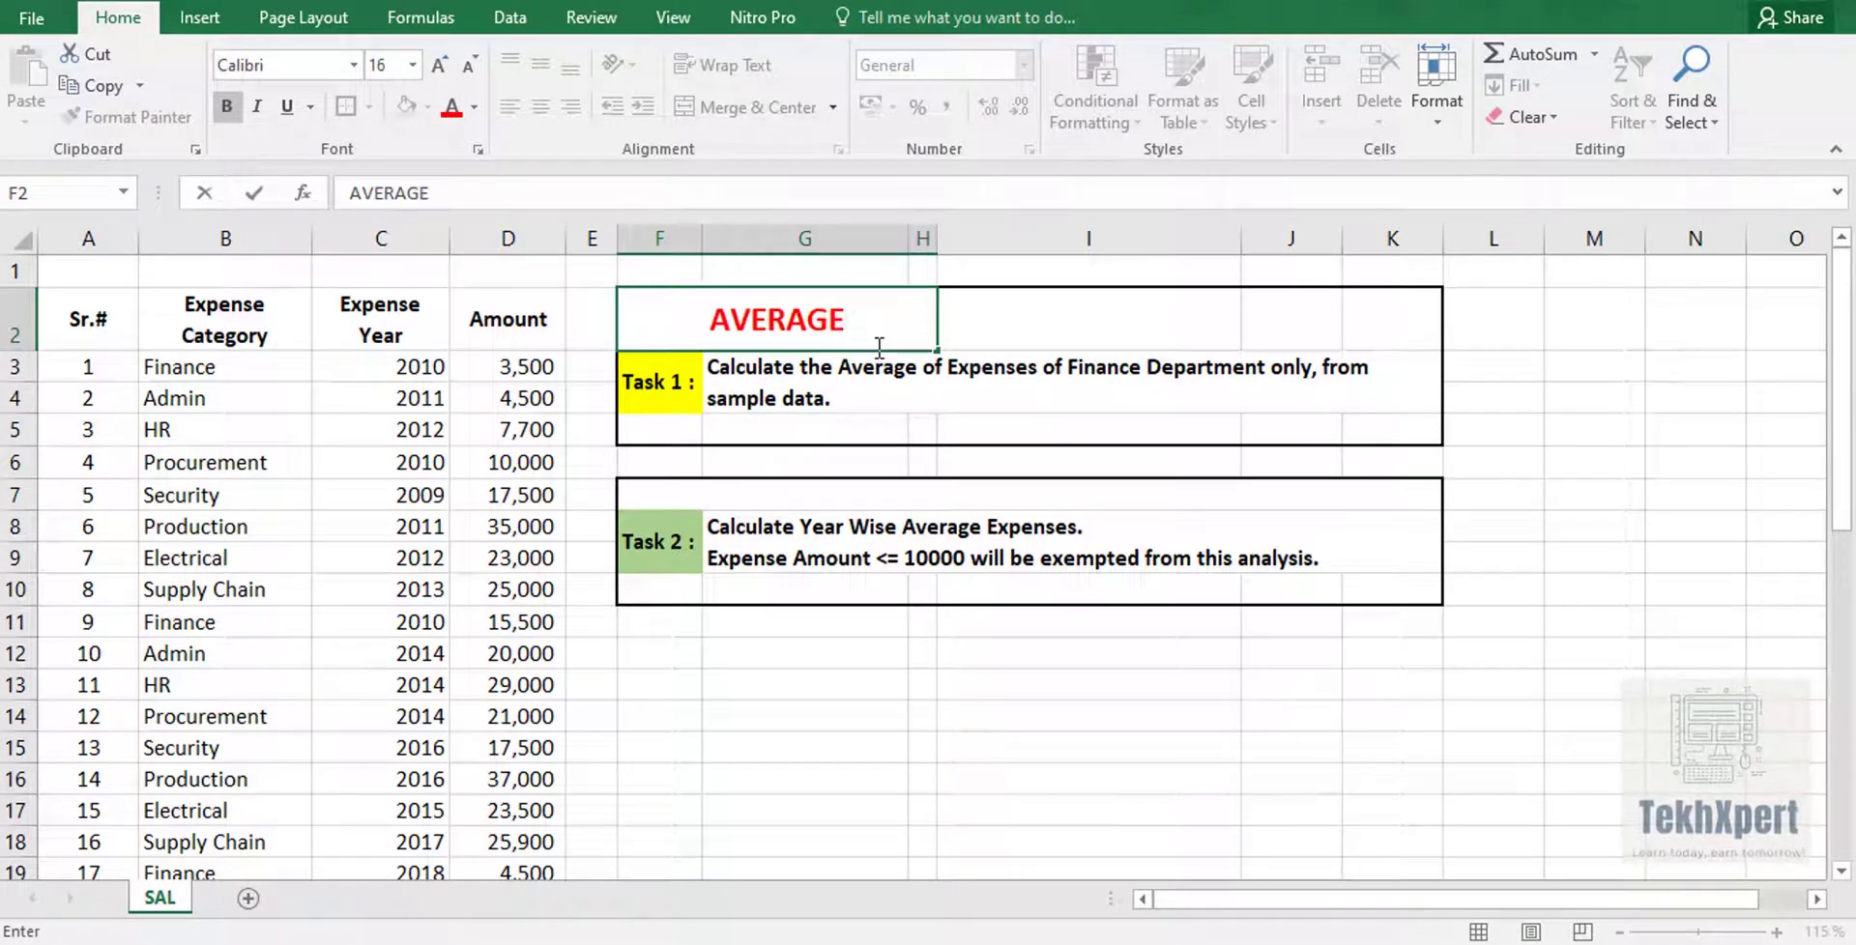
text(IF)
key(Return)
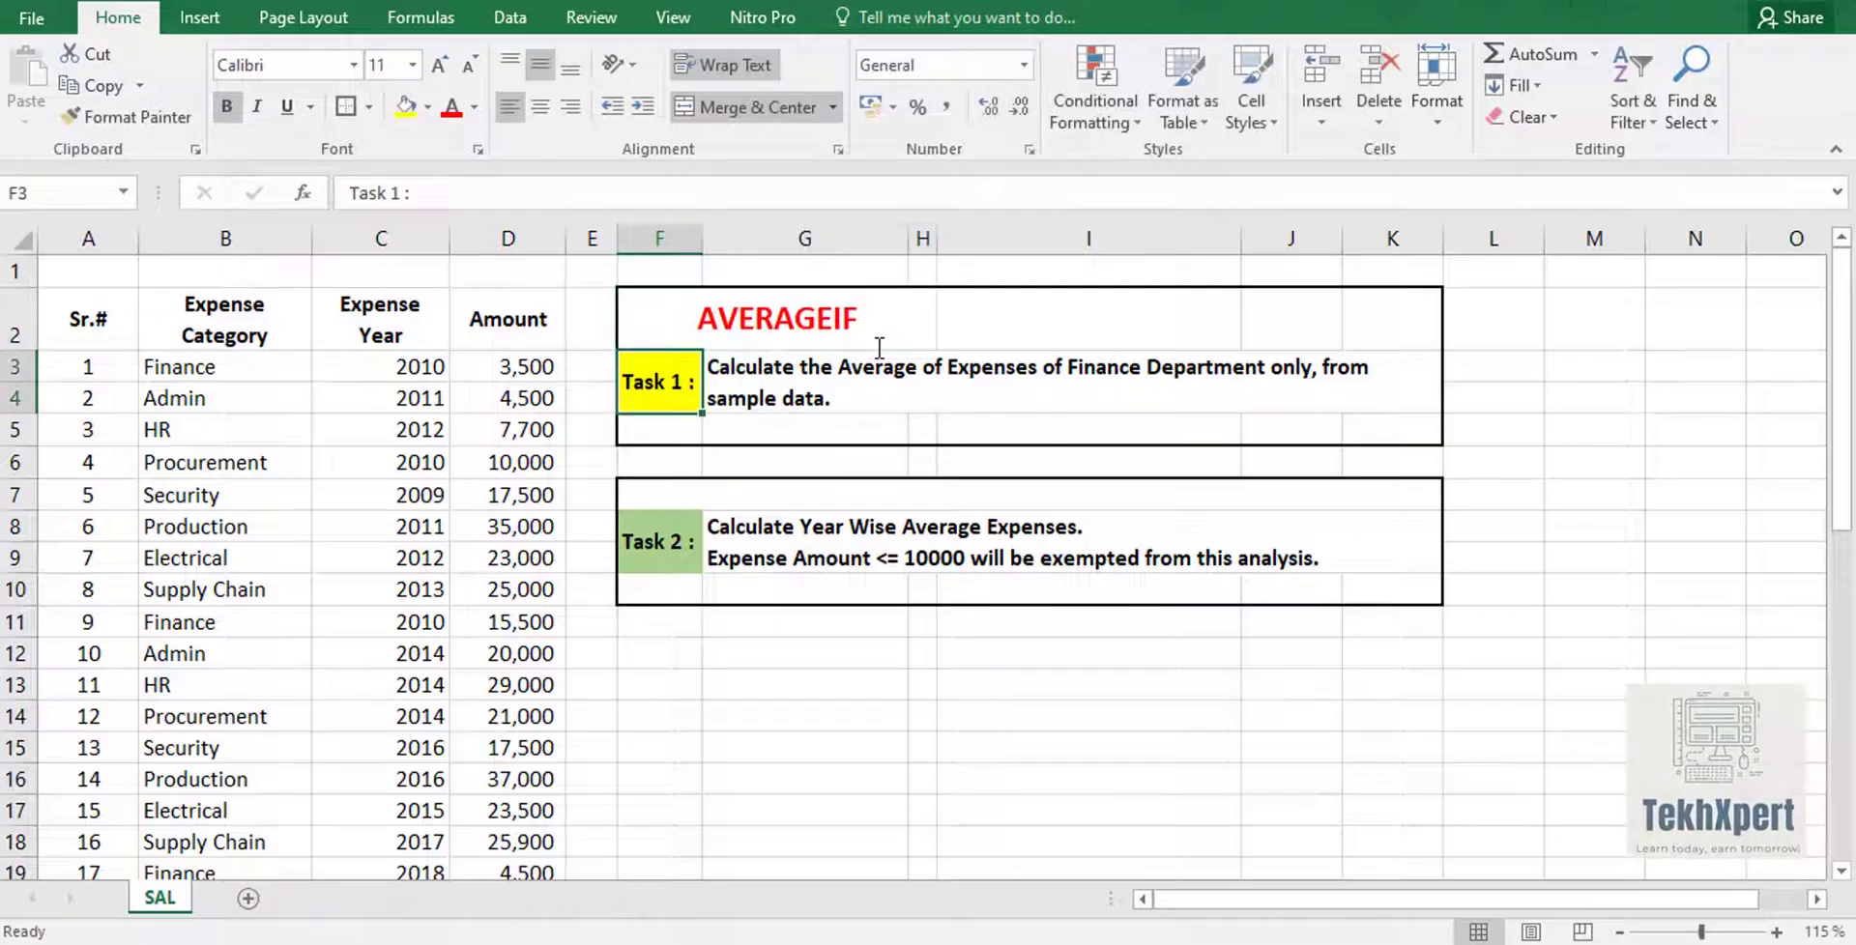
key(Up)
key(Right)
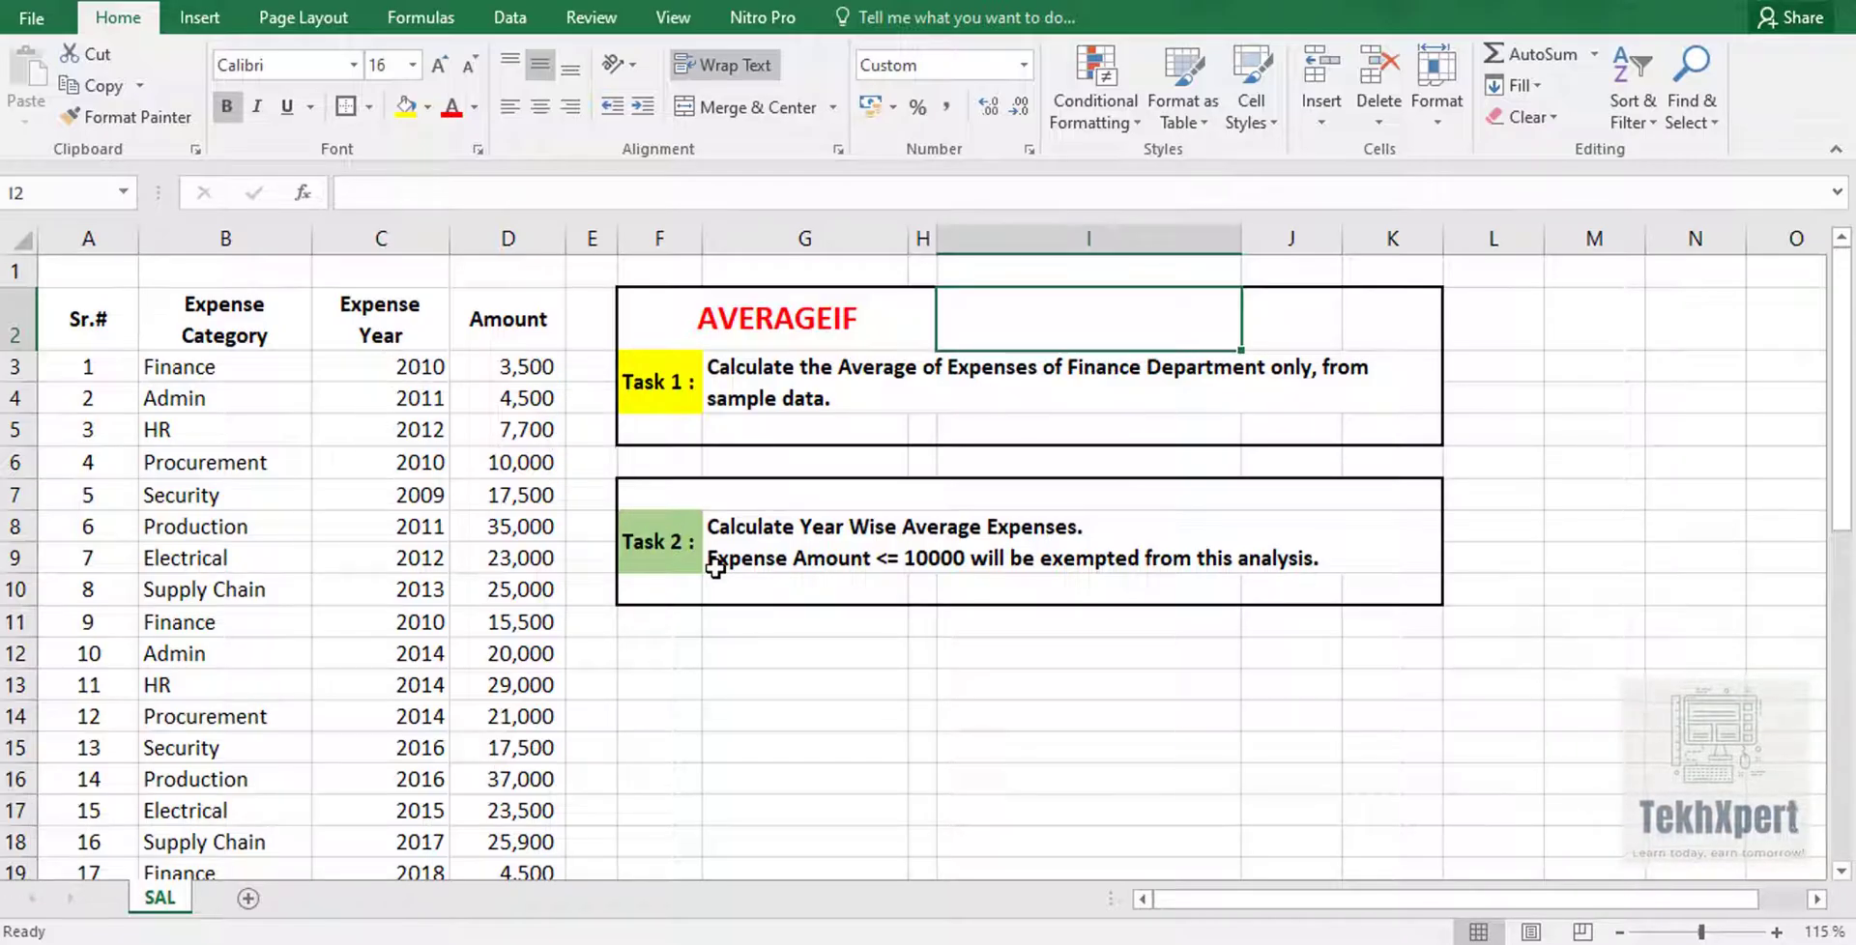
click(525, 241)
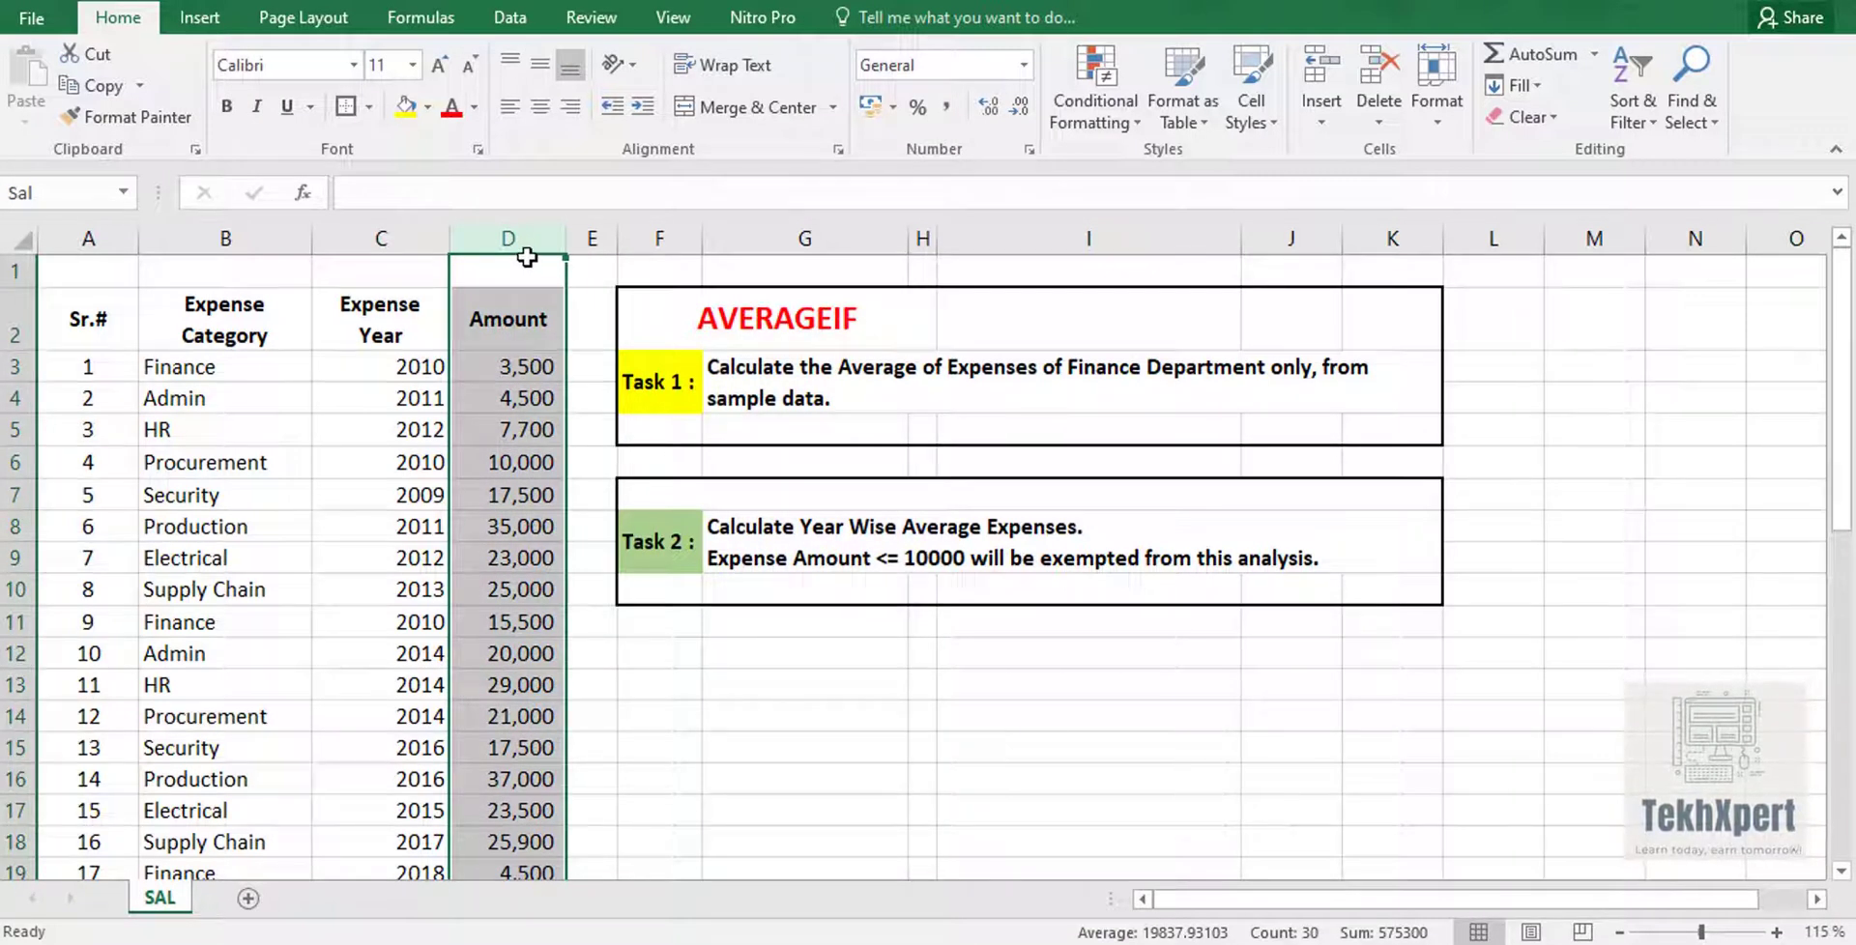
click(246, 238)
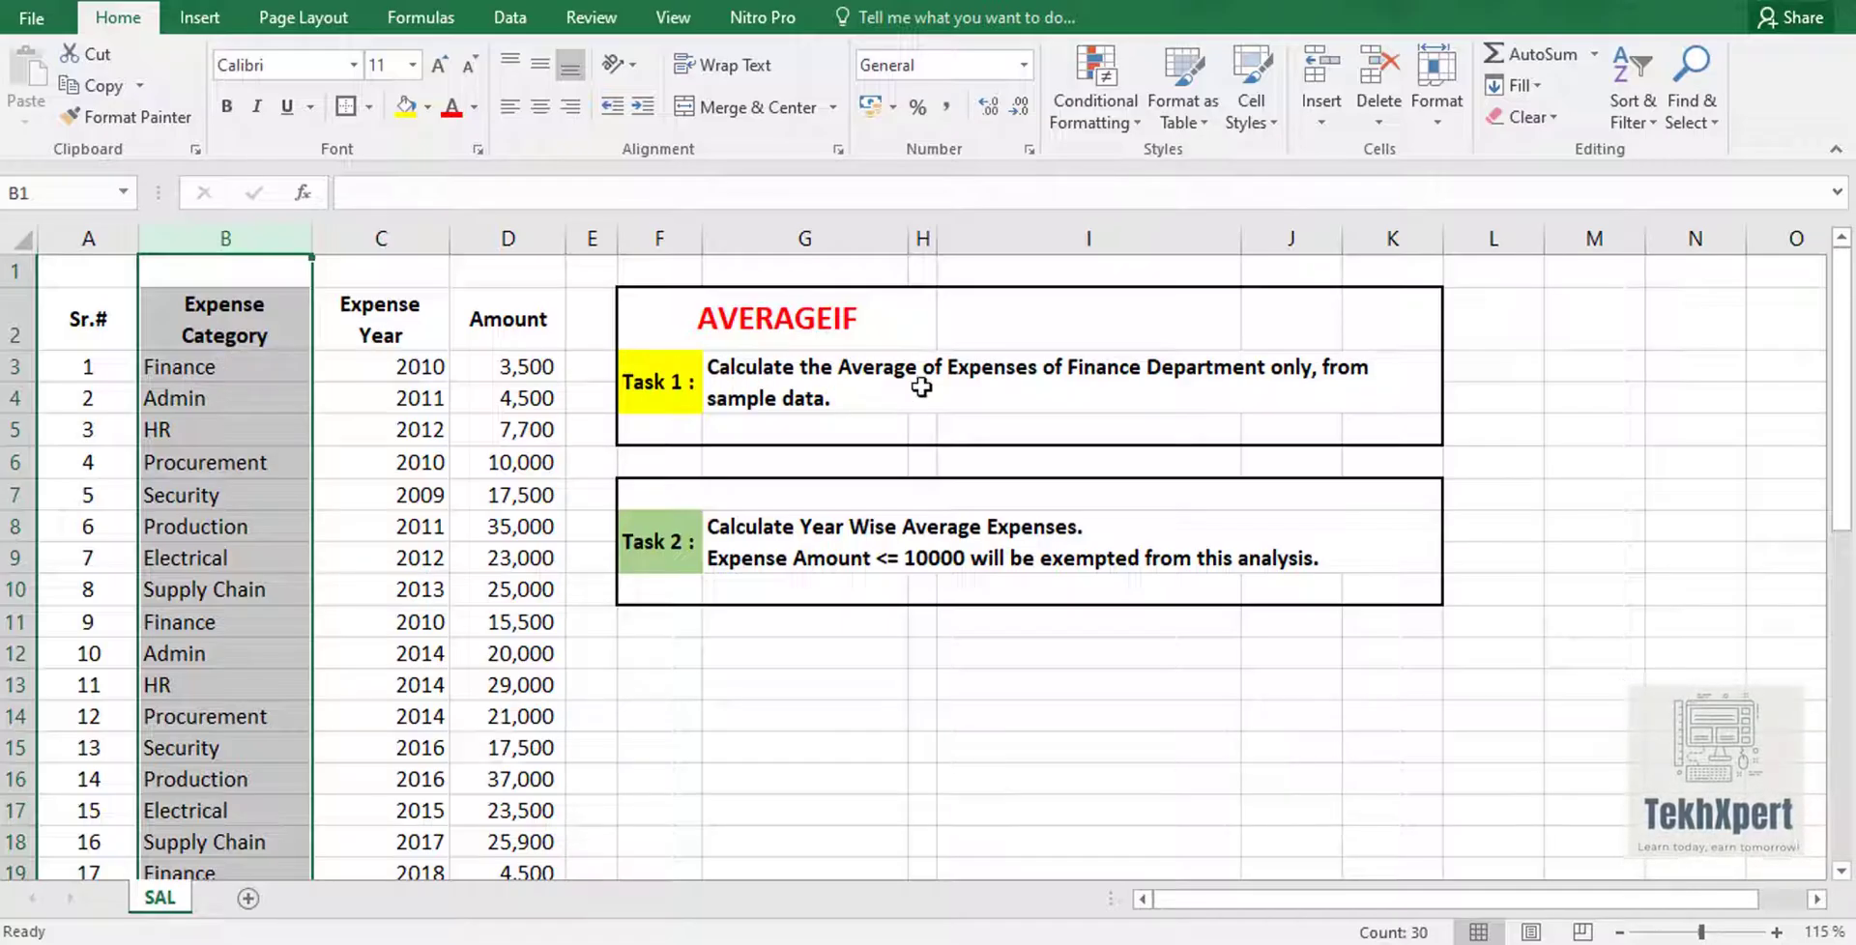
Change Task 1 from 'Finance Department' to 'Finance Category', then begin =AVERAGEIF( in I2
double_click(1121, 367)
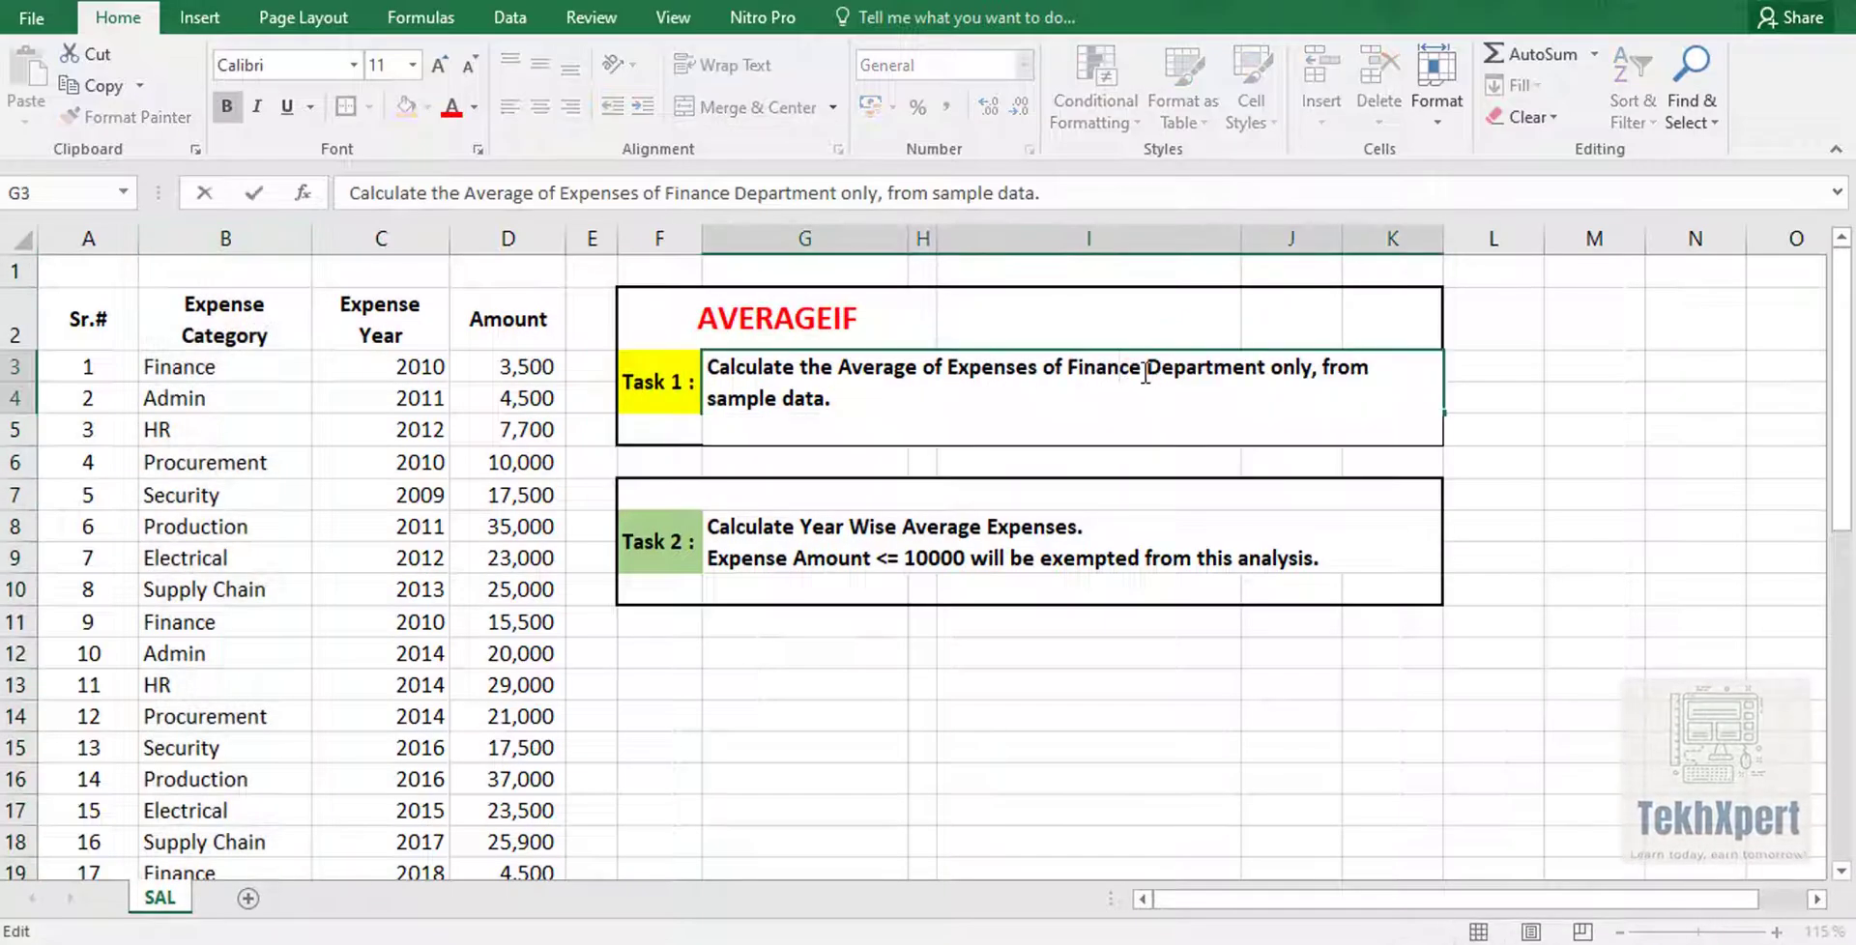
drag(1144, 374, 1267, 375)
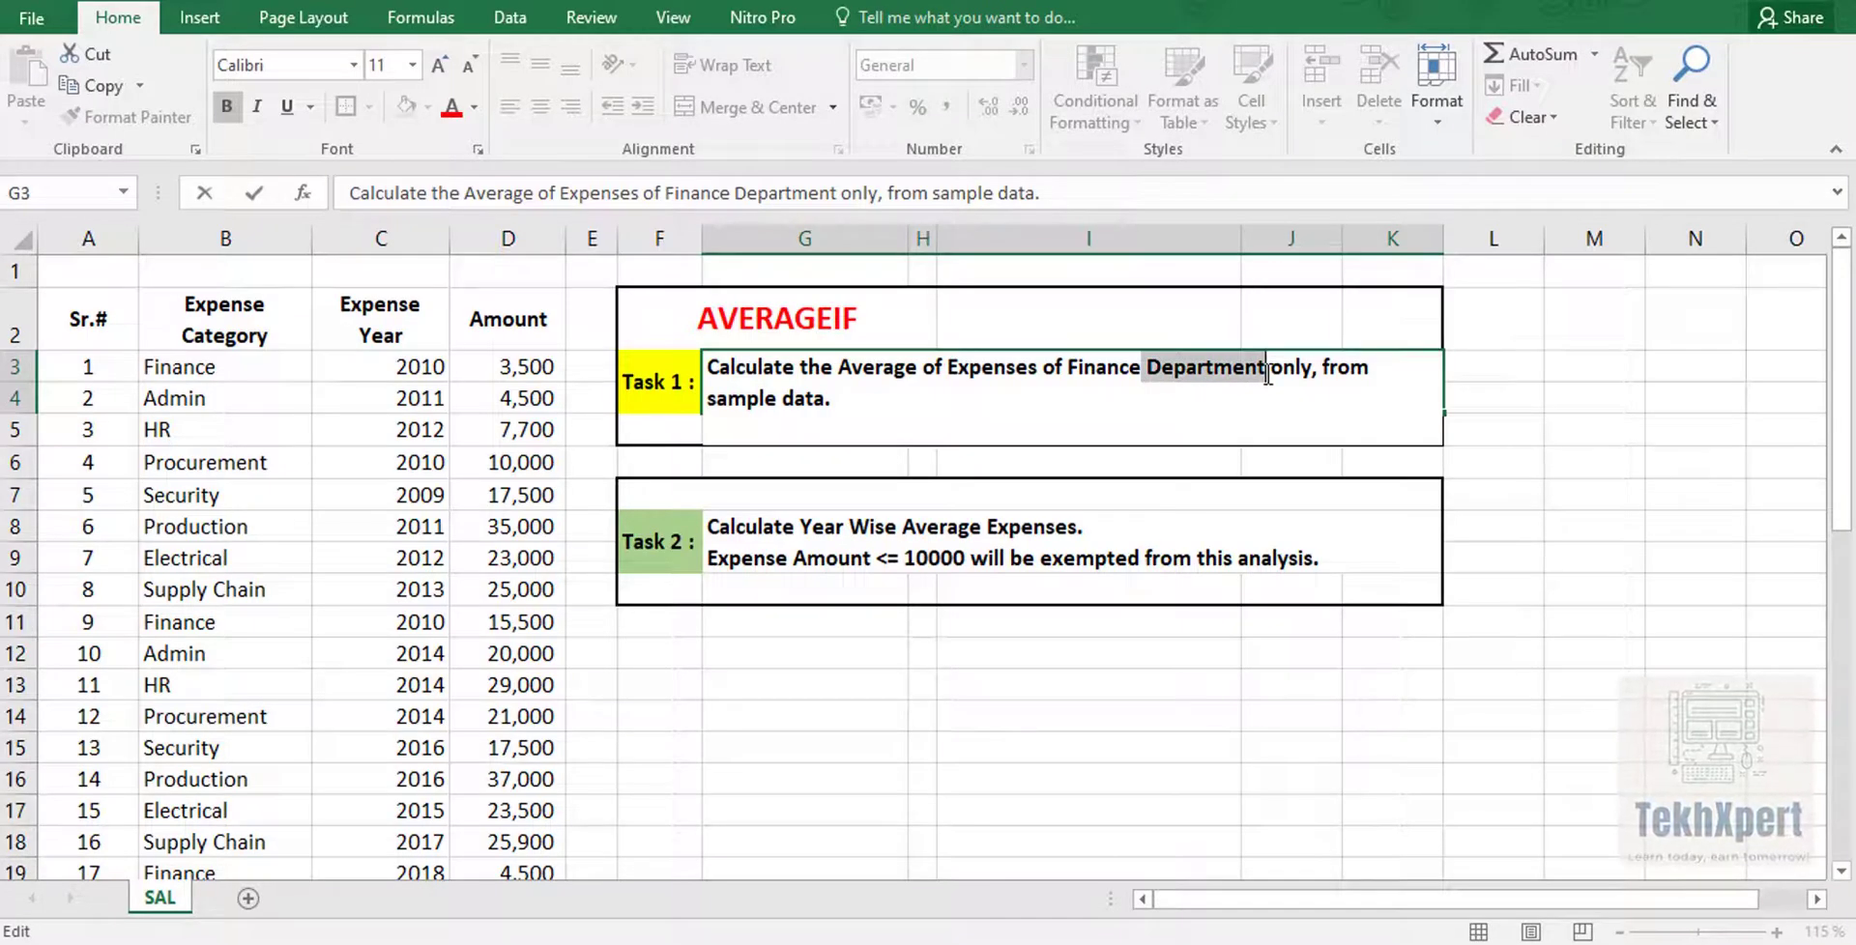
text(Catego)
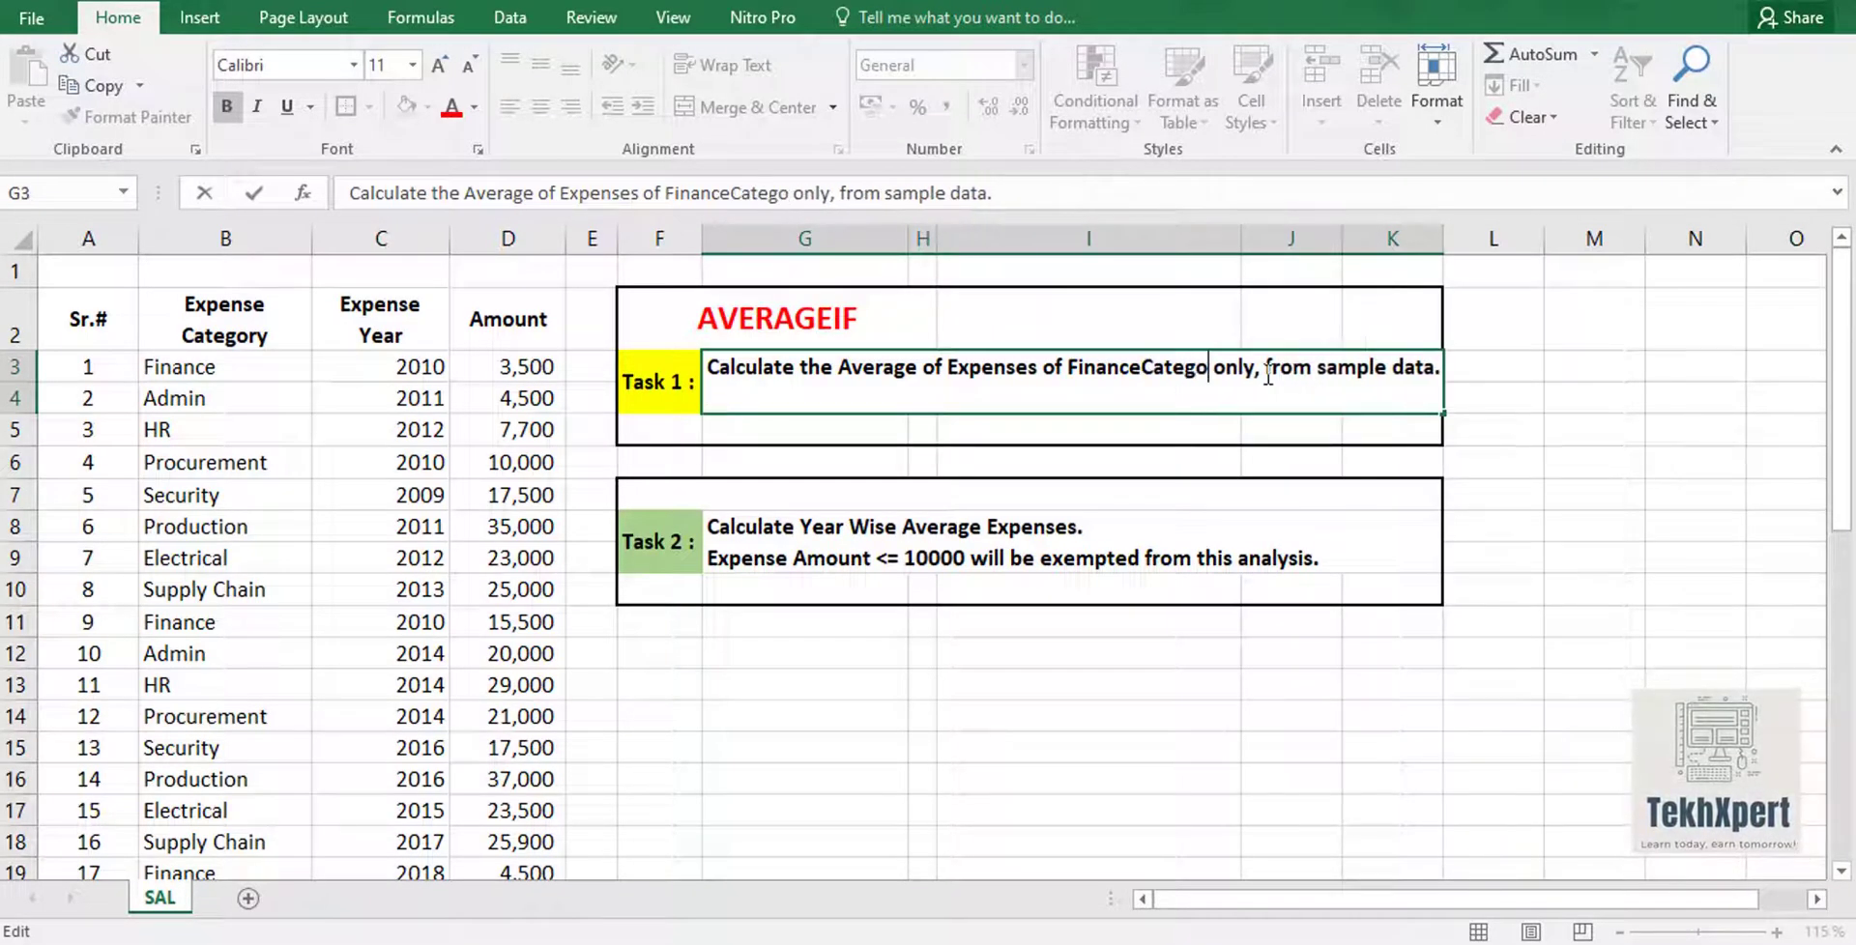
text(r)
key(Return)
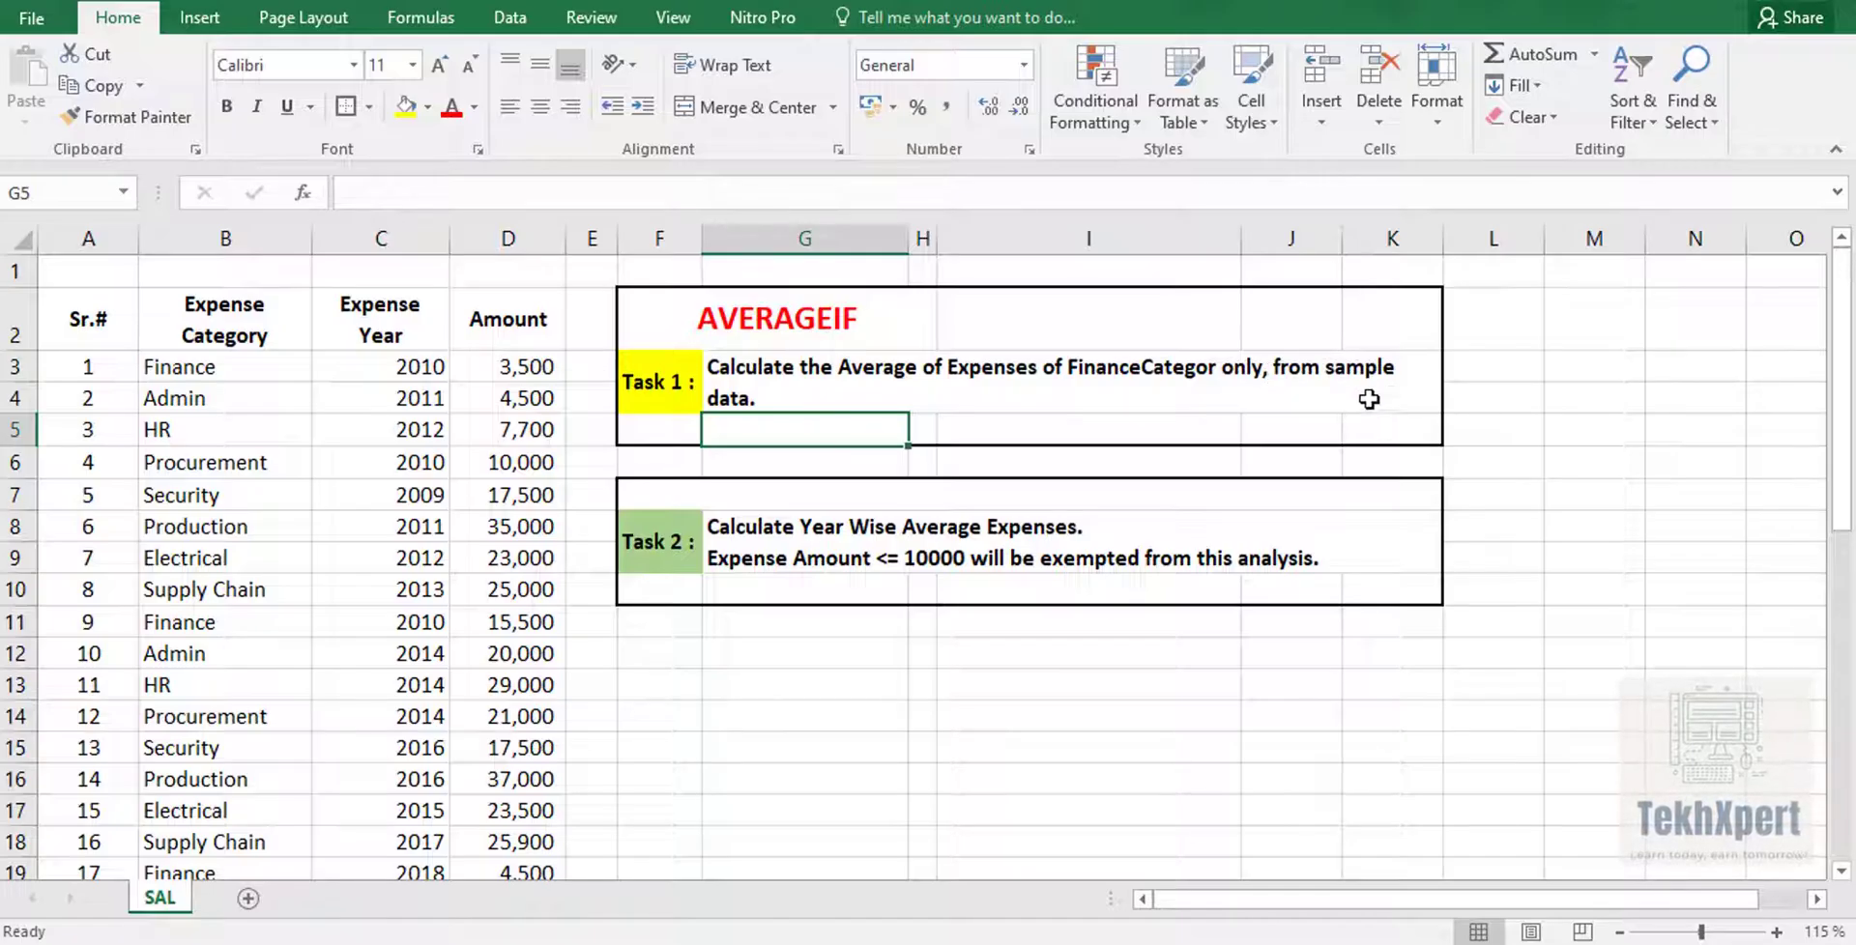
double_click(1154, 365)
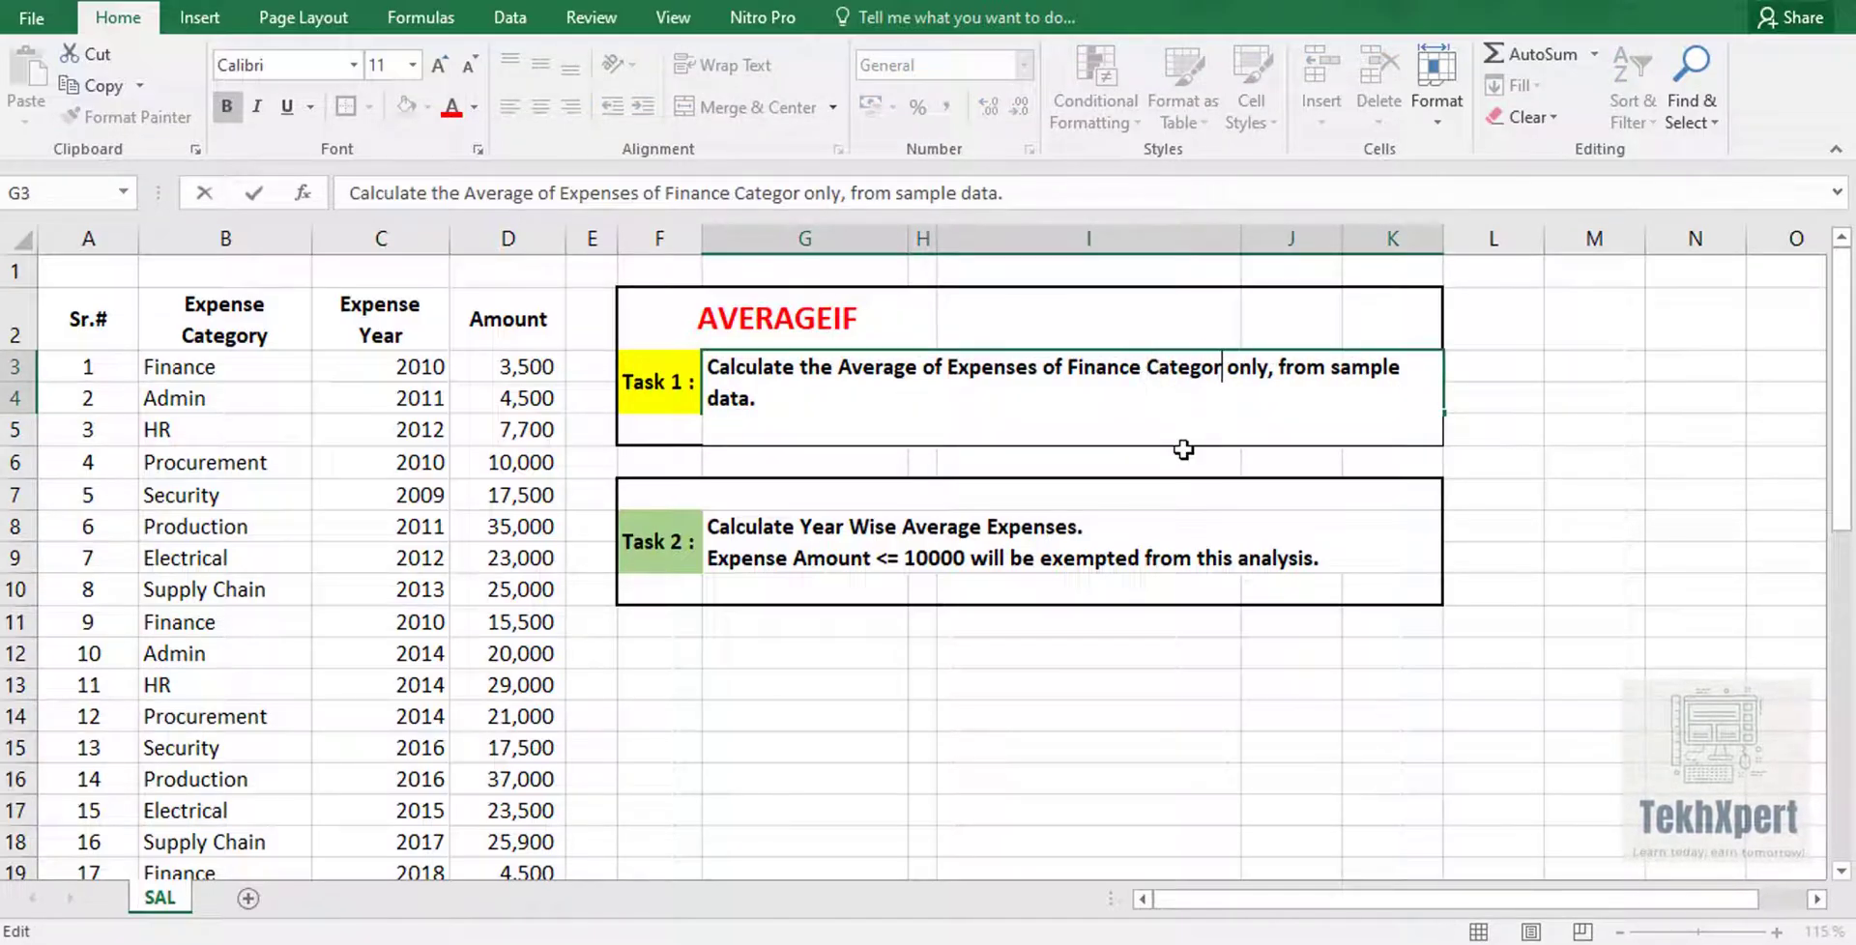
text(y)
key(Return)
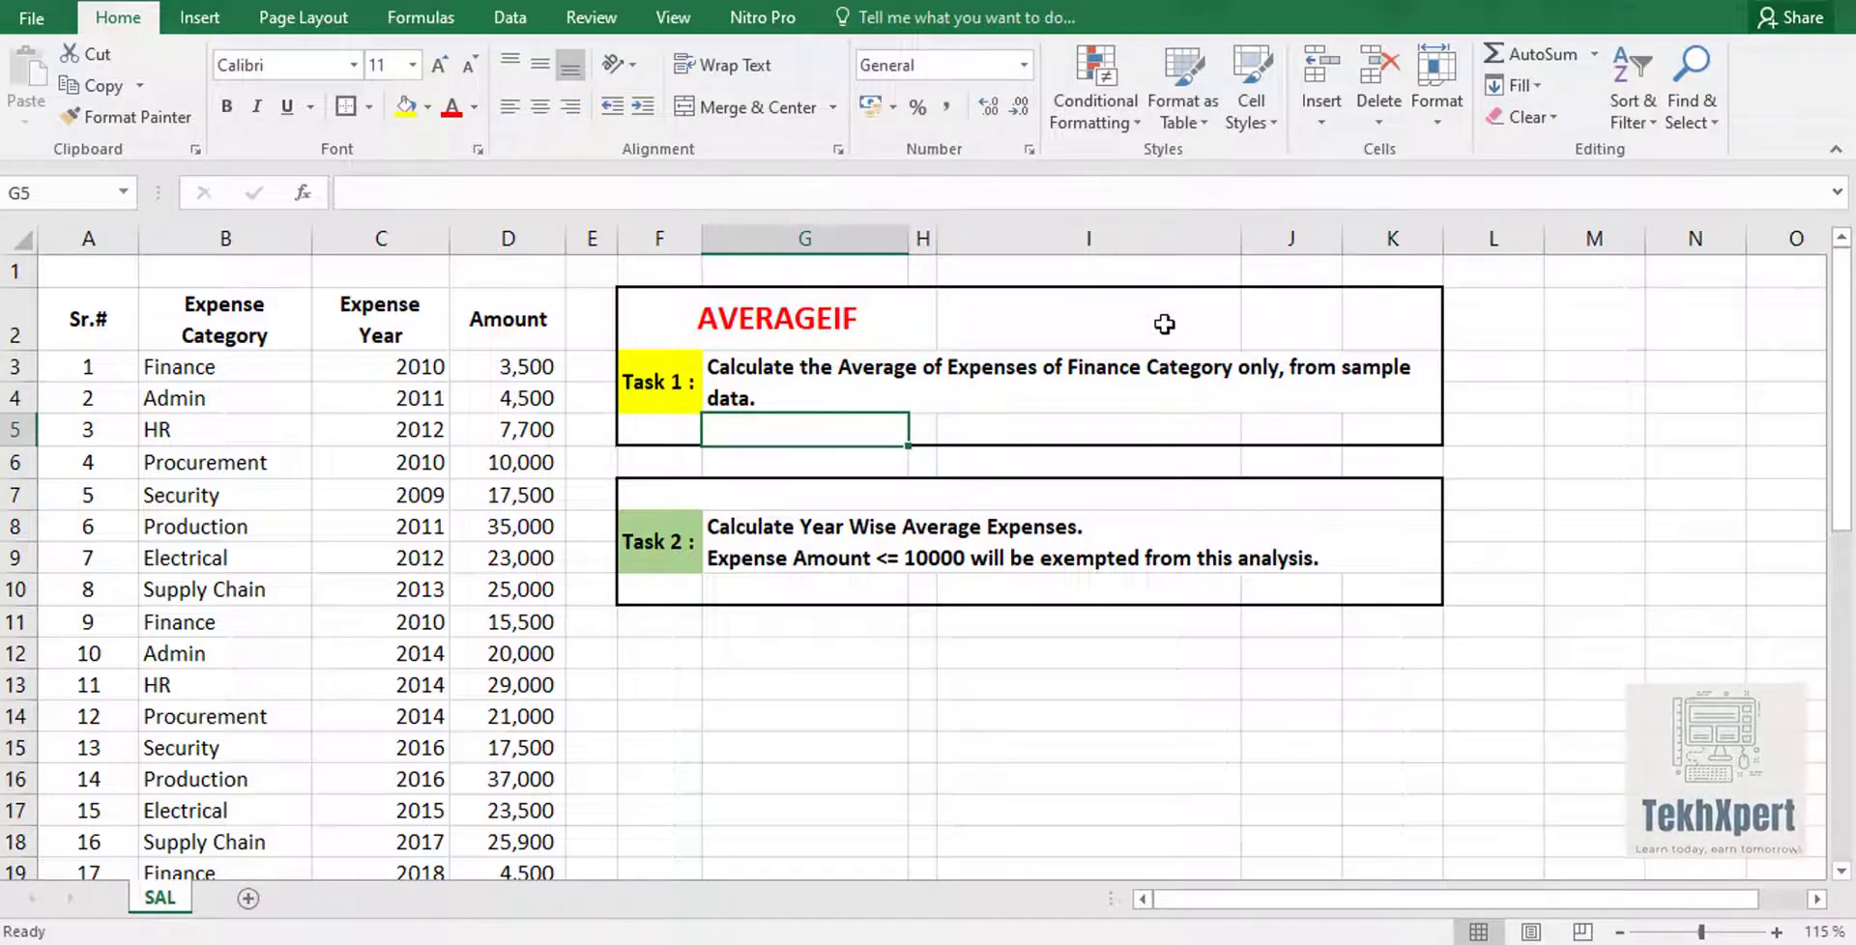
click(1167, 324)
text(=)
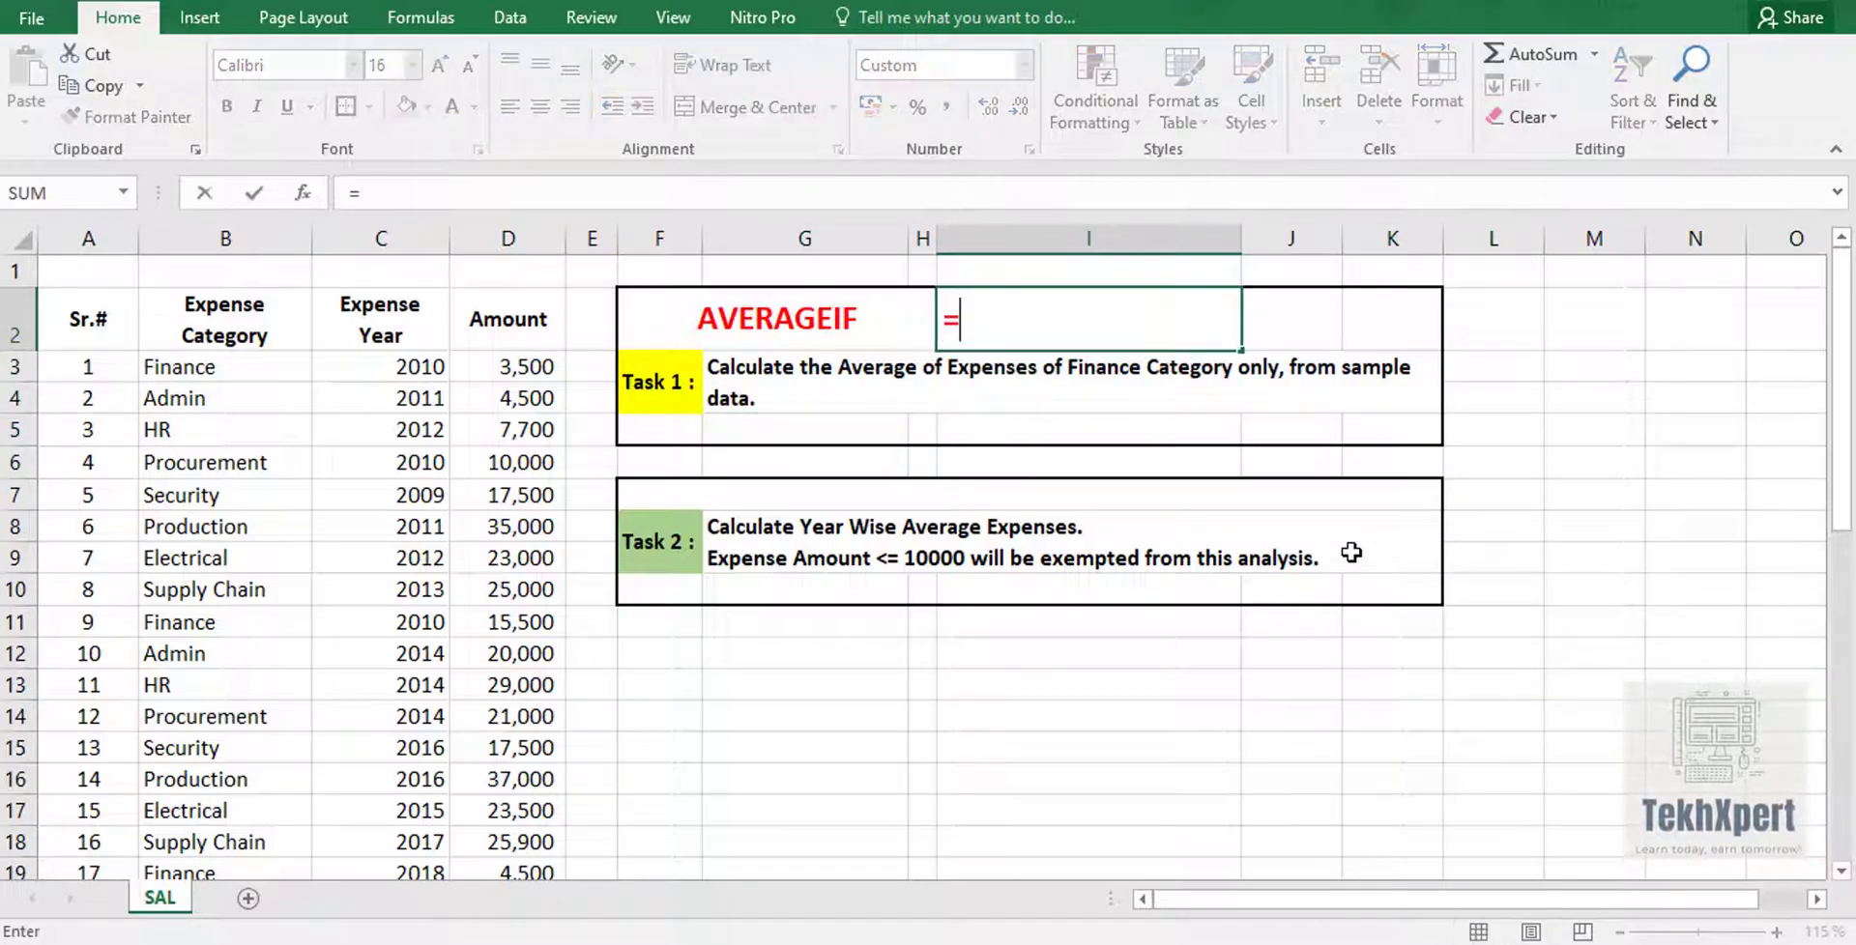
text(AVERA)
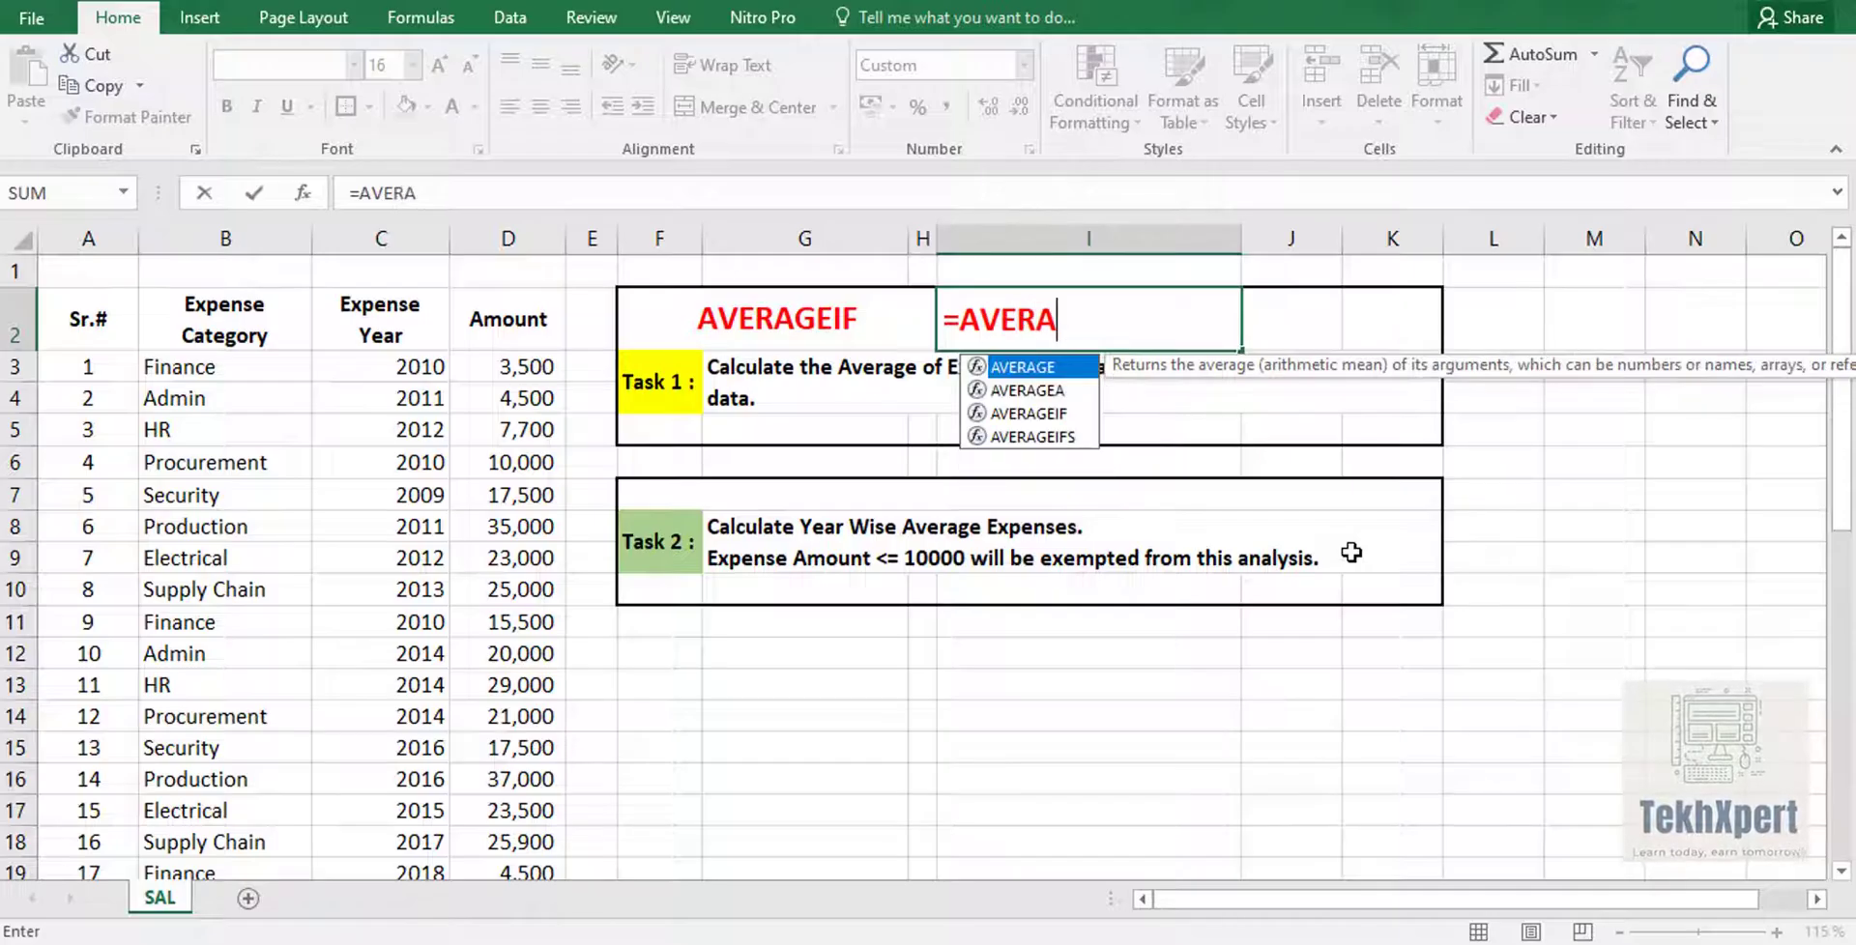
text(GEIF)
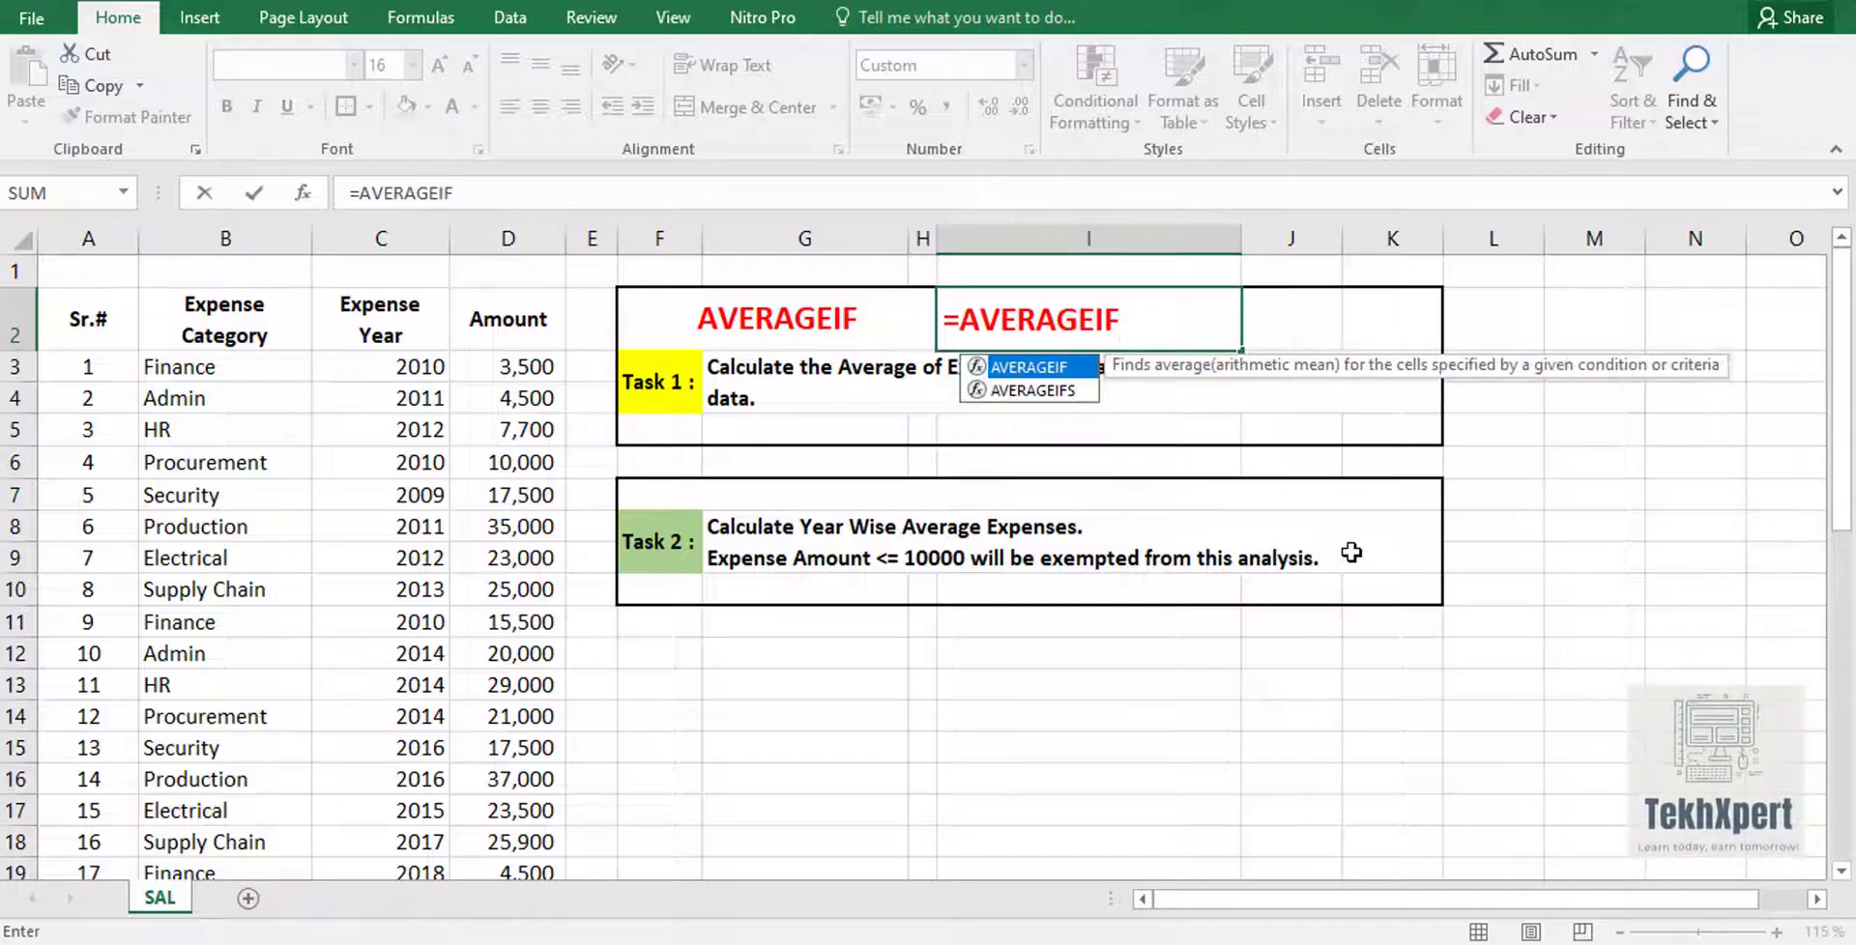
text(()
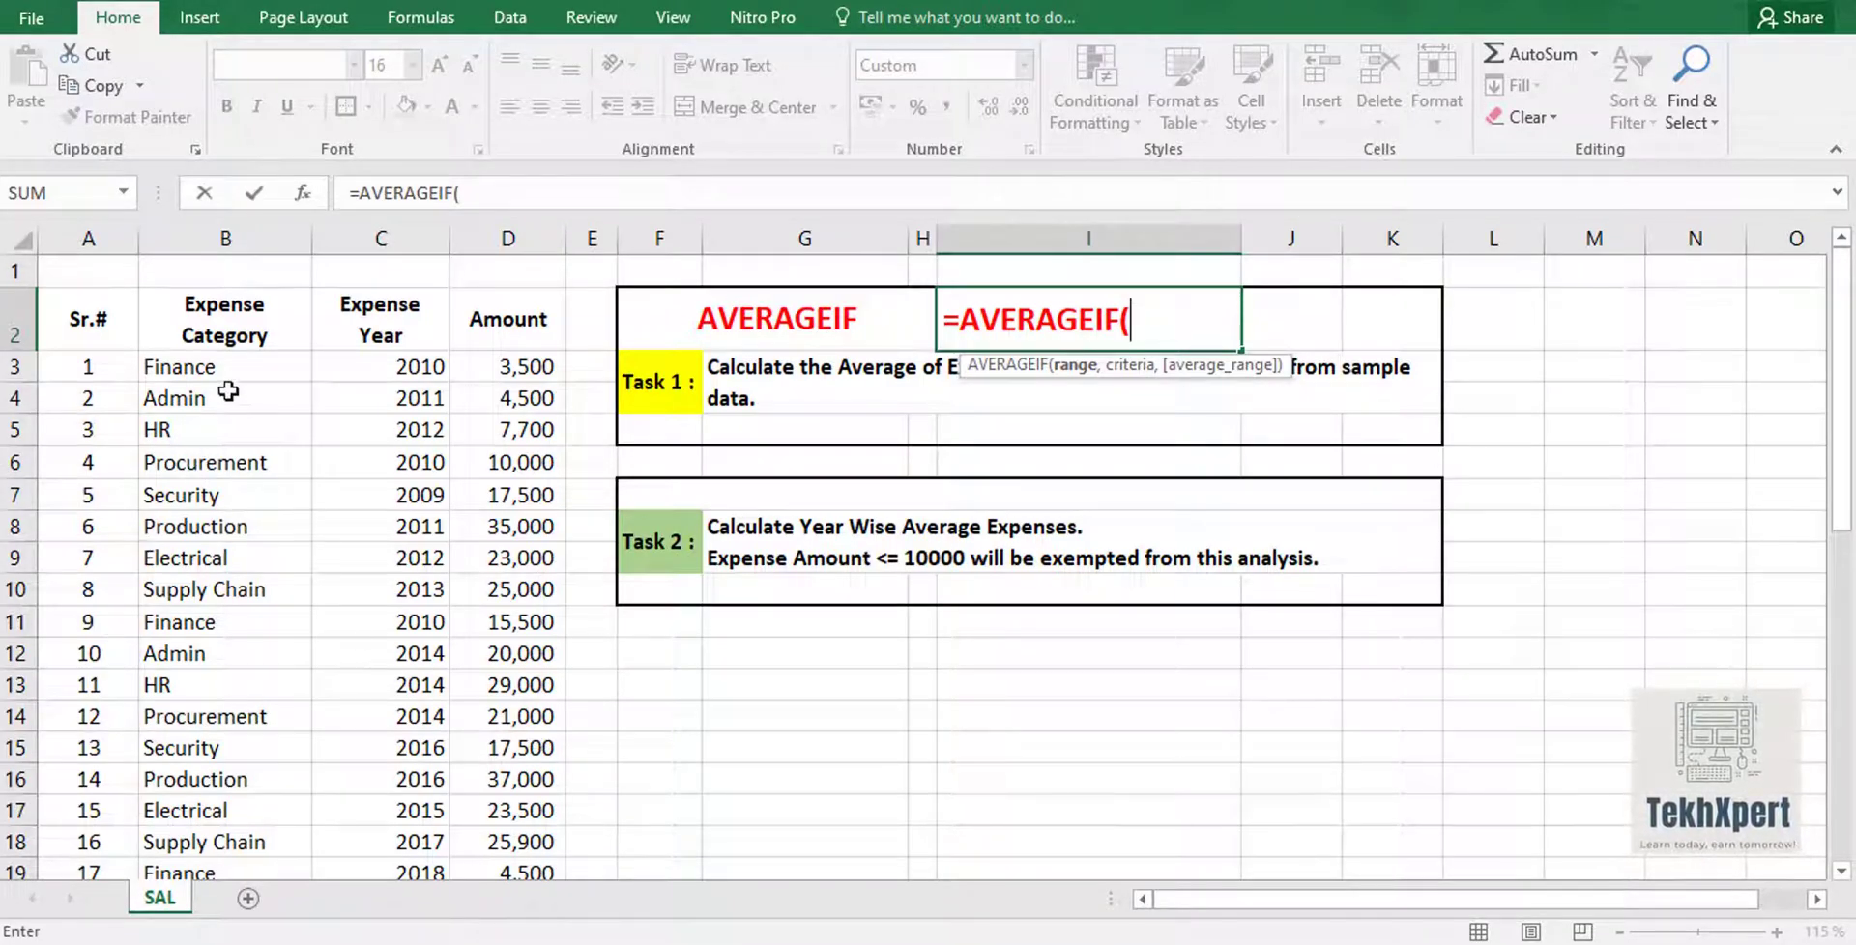
Select B3:B31 as the AVERAGEIF range and make it absolute as $B$3:$B$31
mouse_move(234, 368)
mouse_down()
mouse_move(205, 839)
mouse_move(220, 853)
mouse_up()
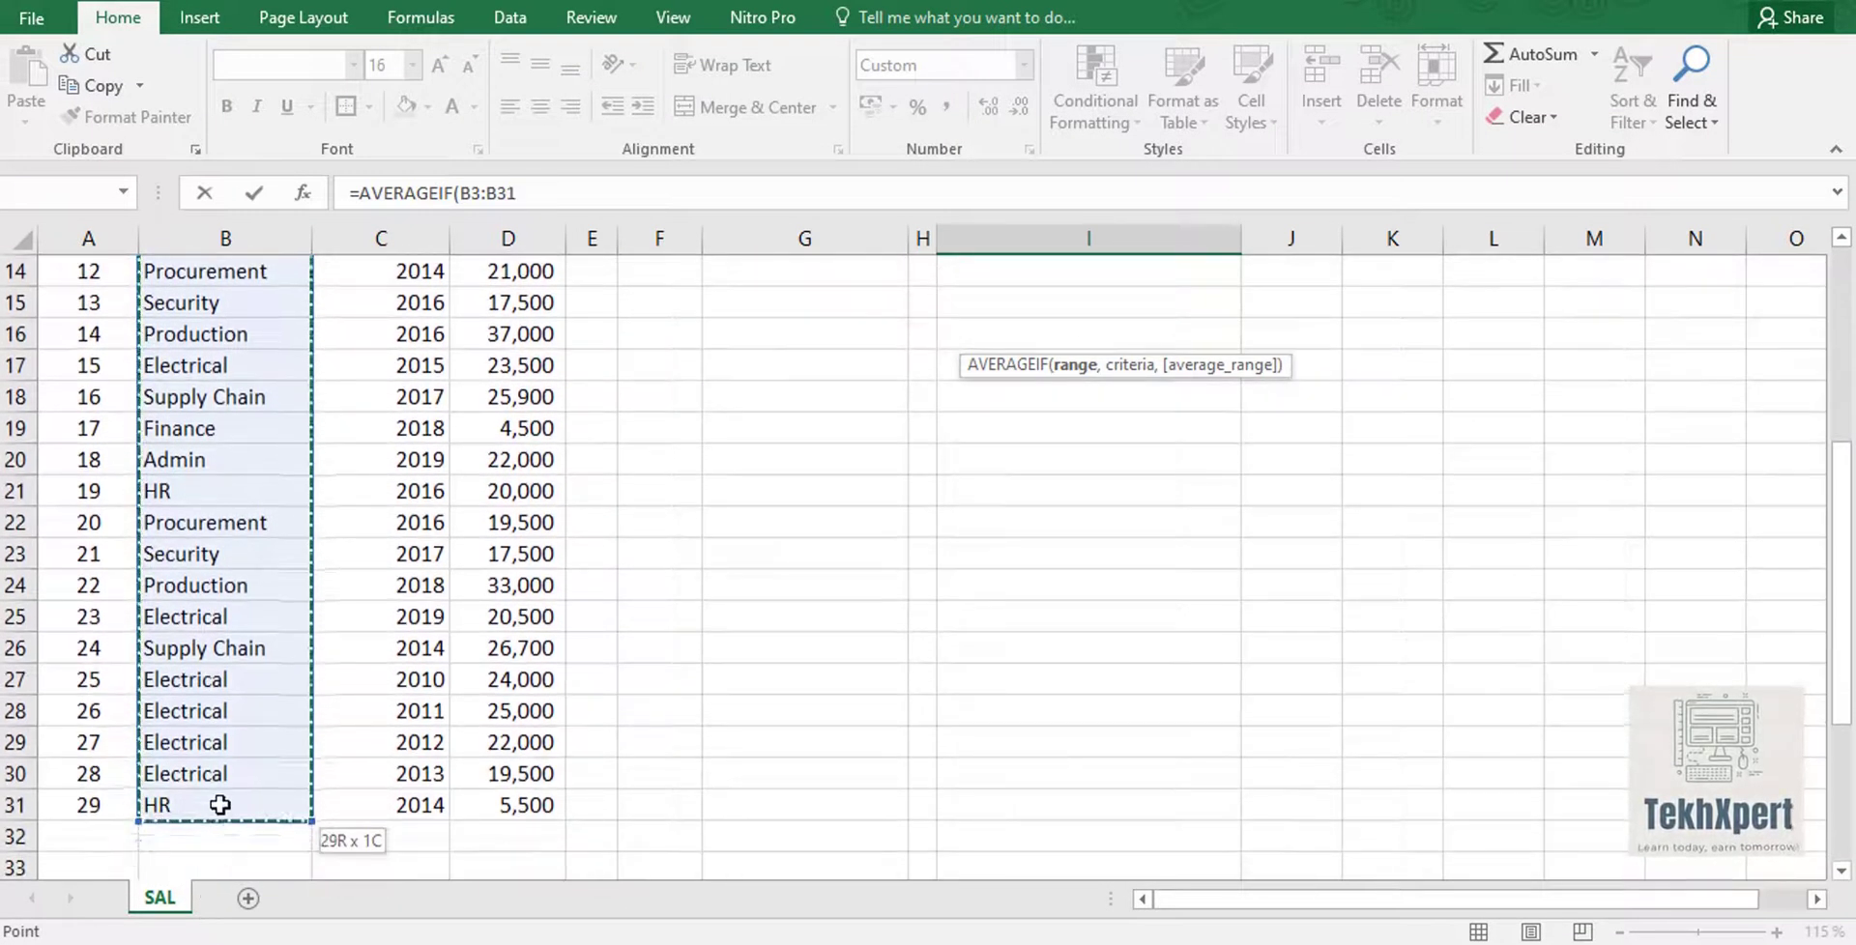
drag(220, 853, 221, 798)
key(F4)
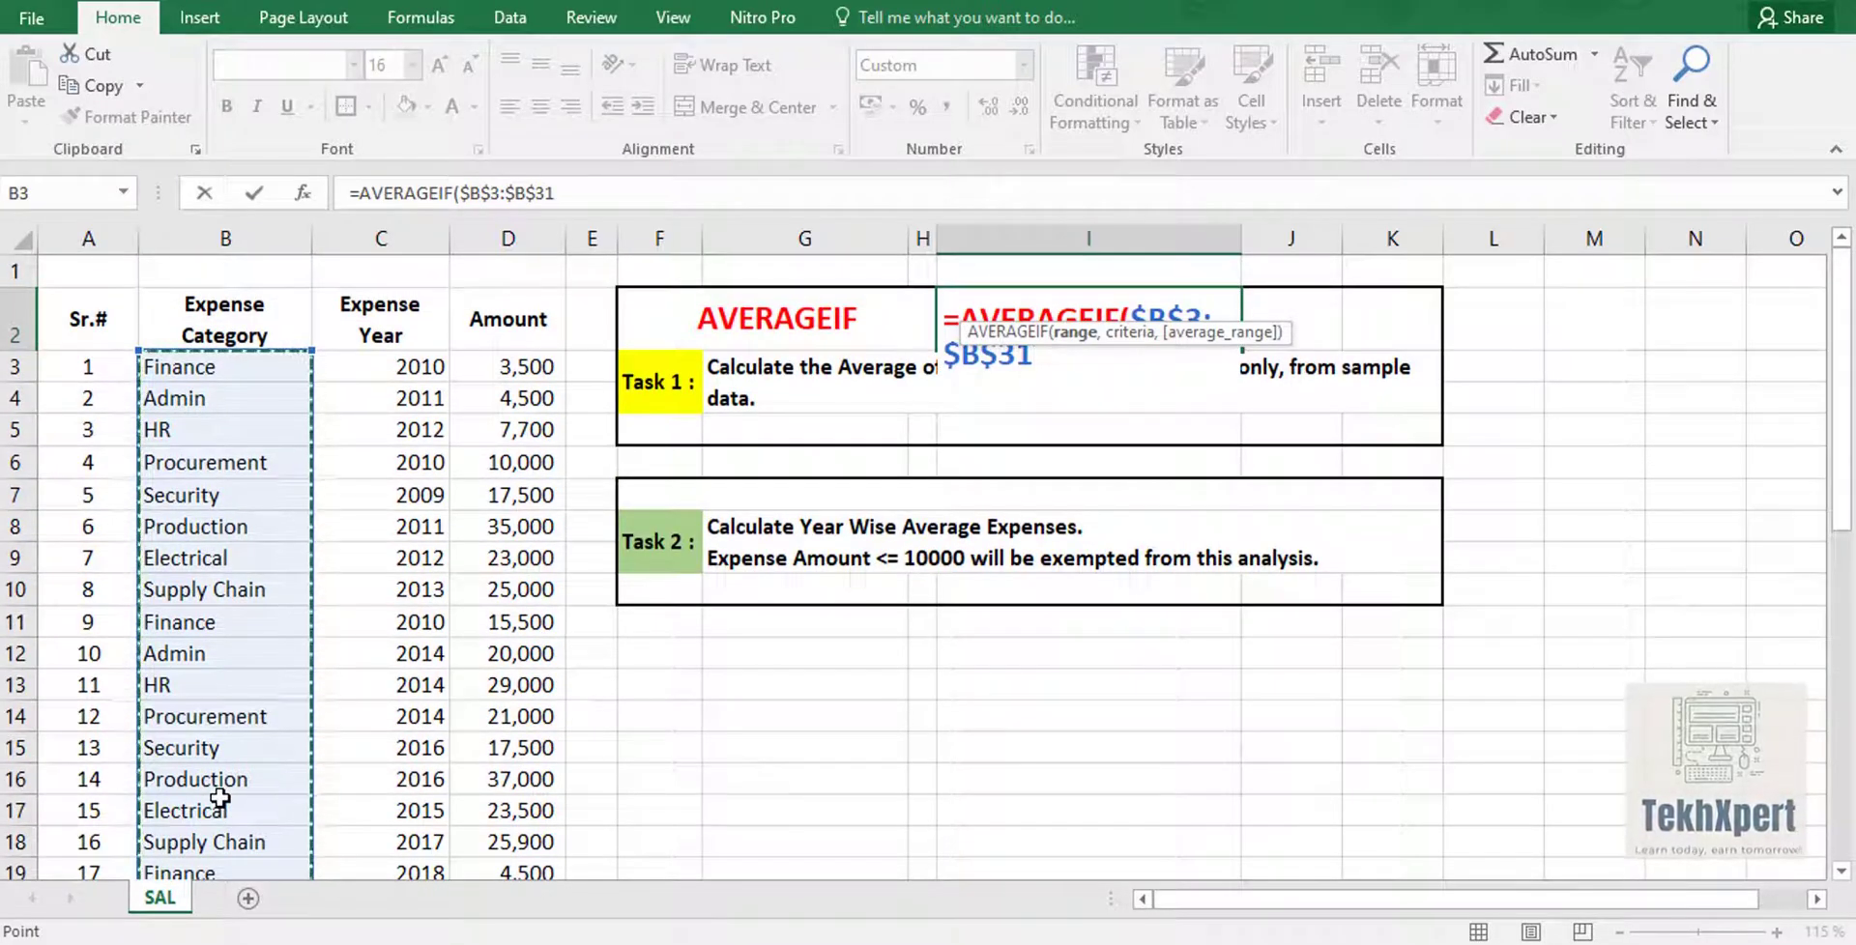
Enter "Finance" as the AVERAGEIF criterion after the range, discarding a trial M2 reference
text(,)
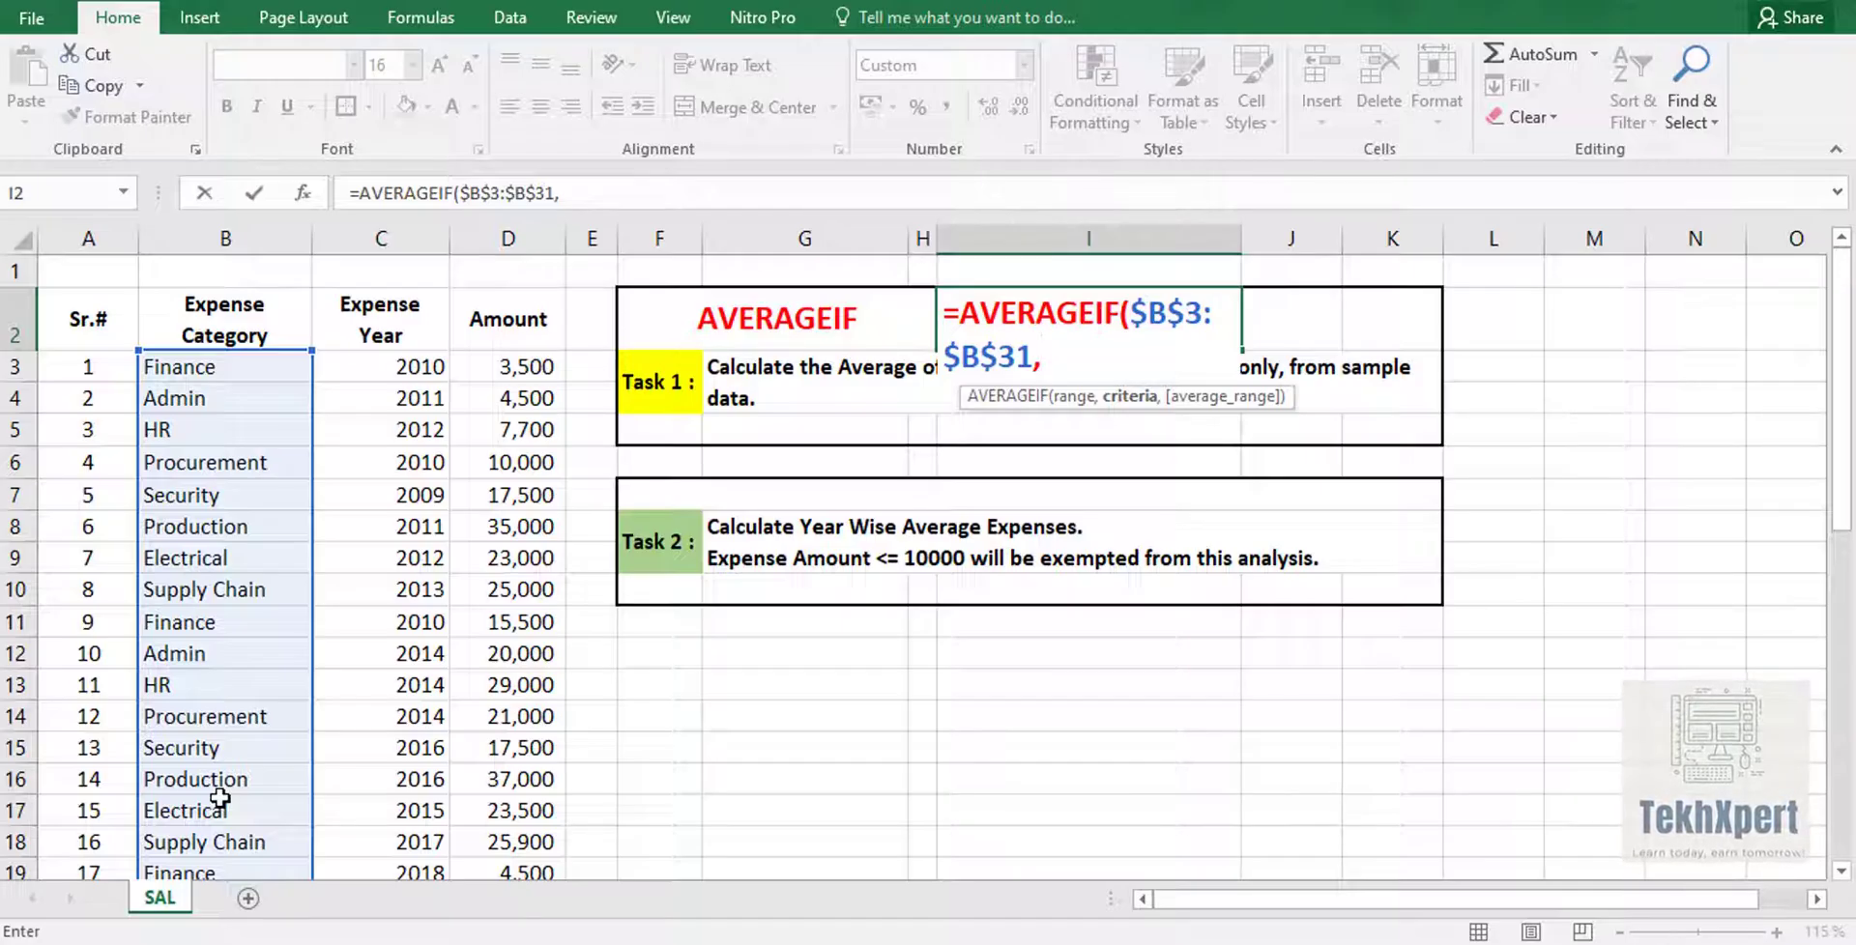
text(")
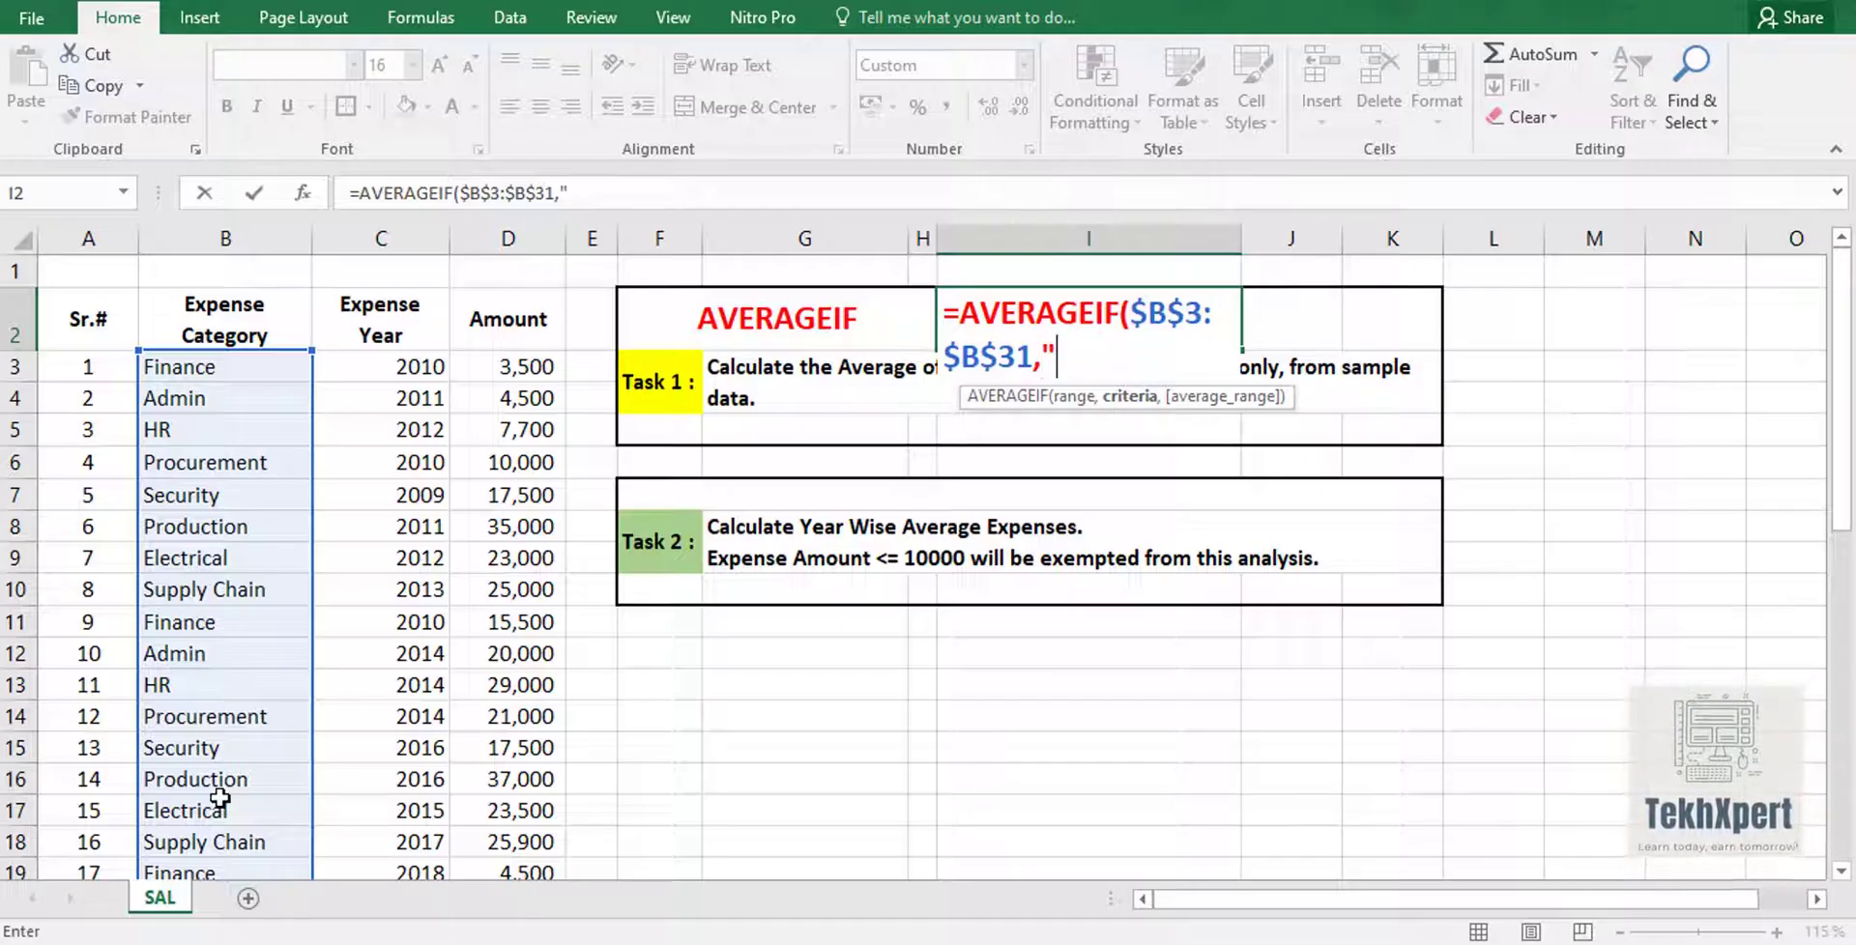
text(Fin)
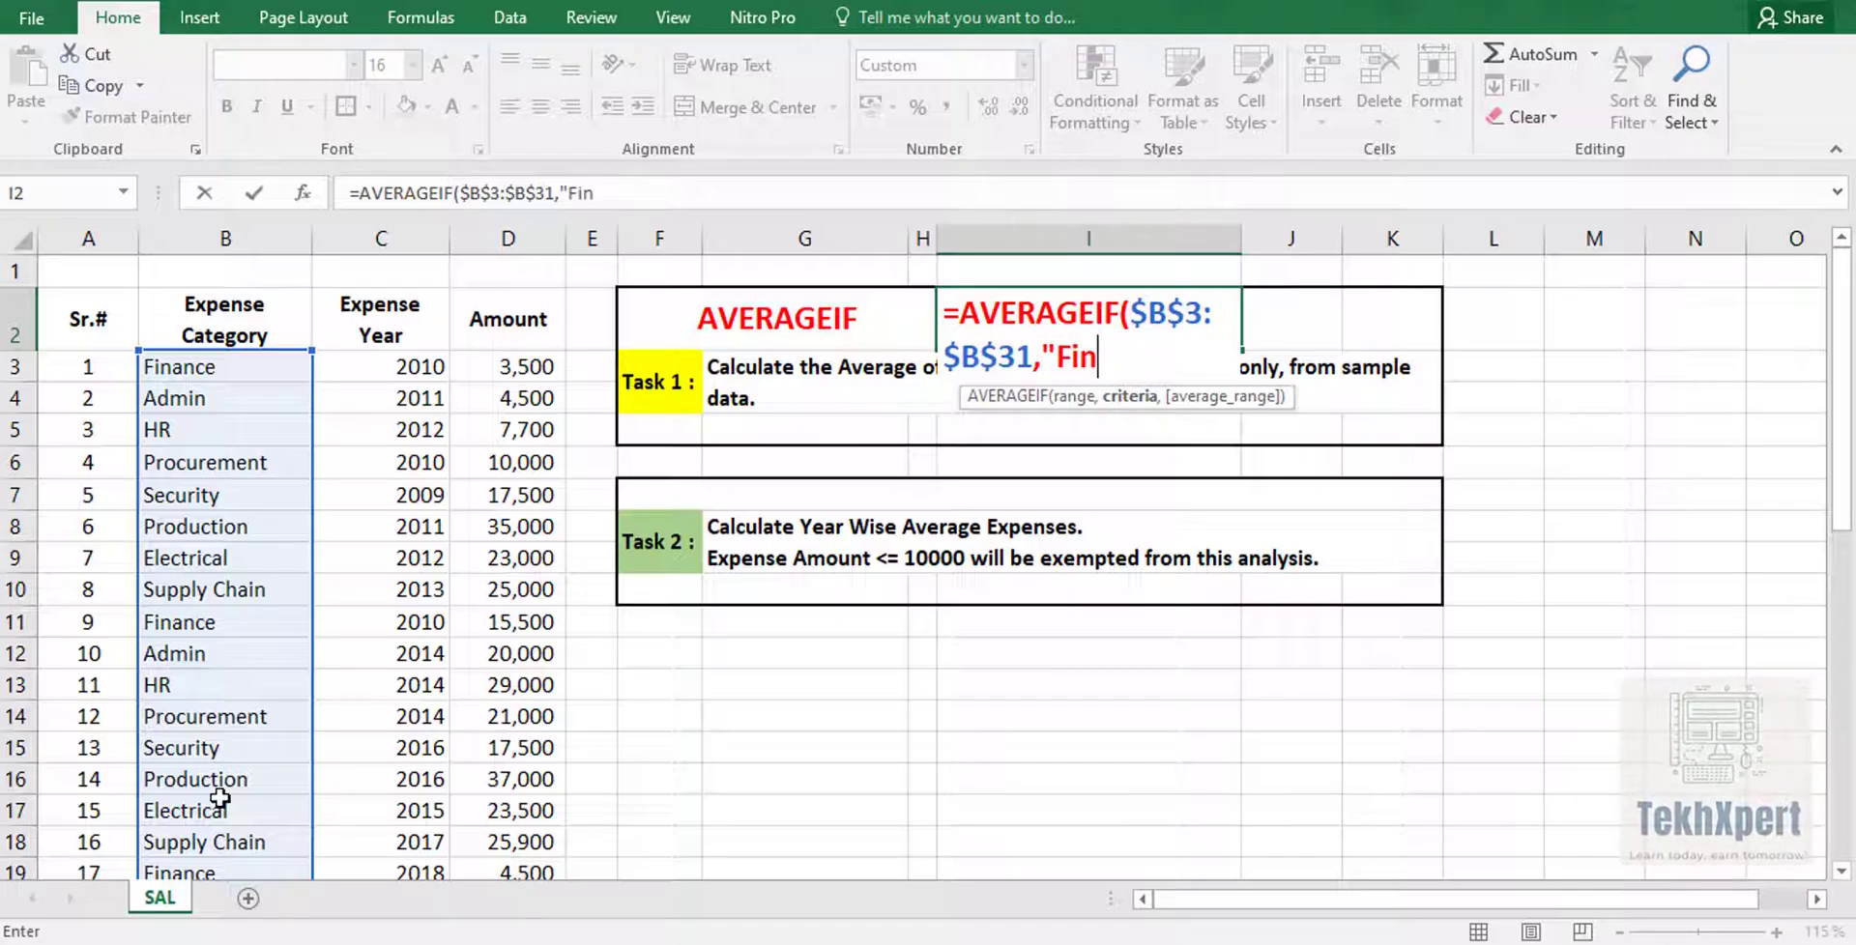
text(ance")
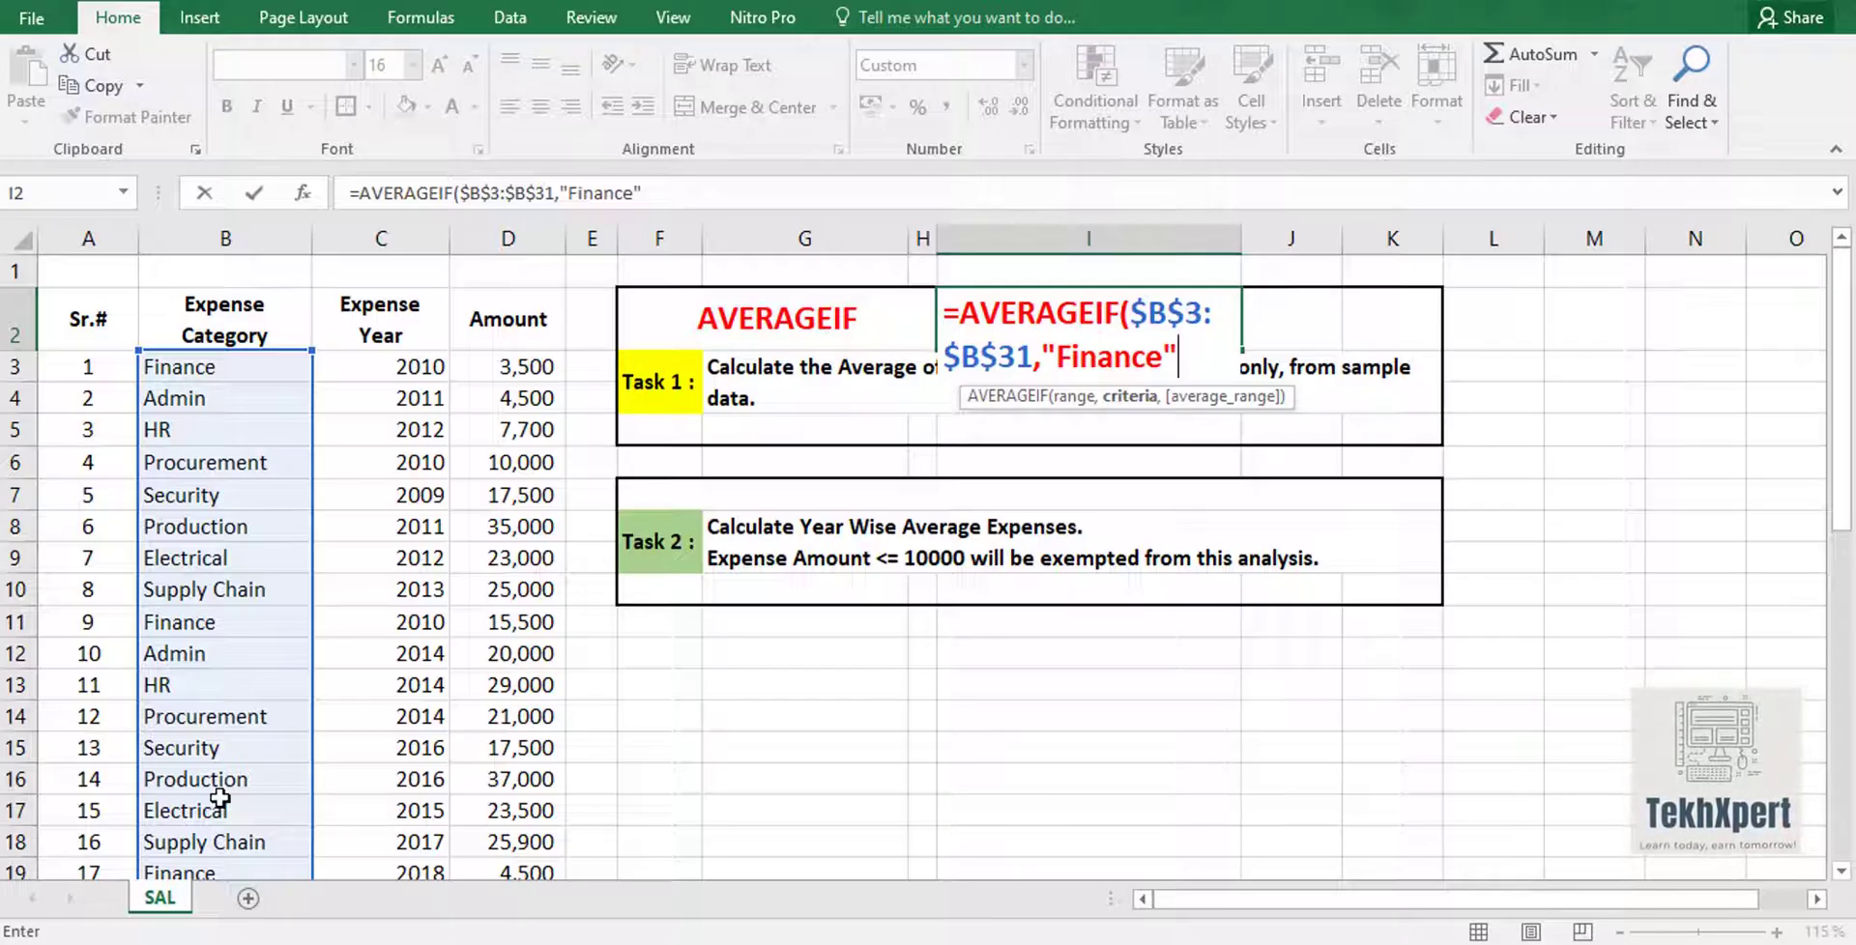
key(BackSpace)
key(BackSpace)
key(BackSpace)
key(BackSpace)
key(BackSpace)
key(BackSpace)
key(BackSpace)
key(BackSpace)
key(BackSpace)
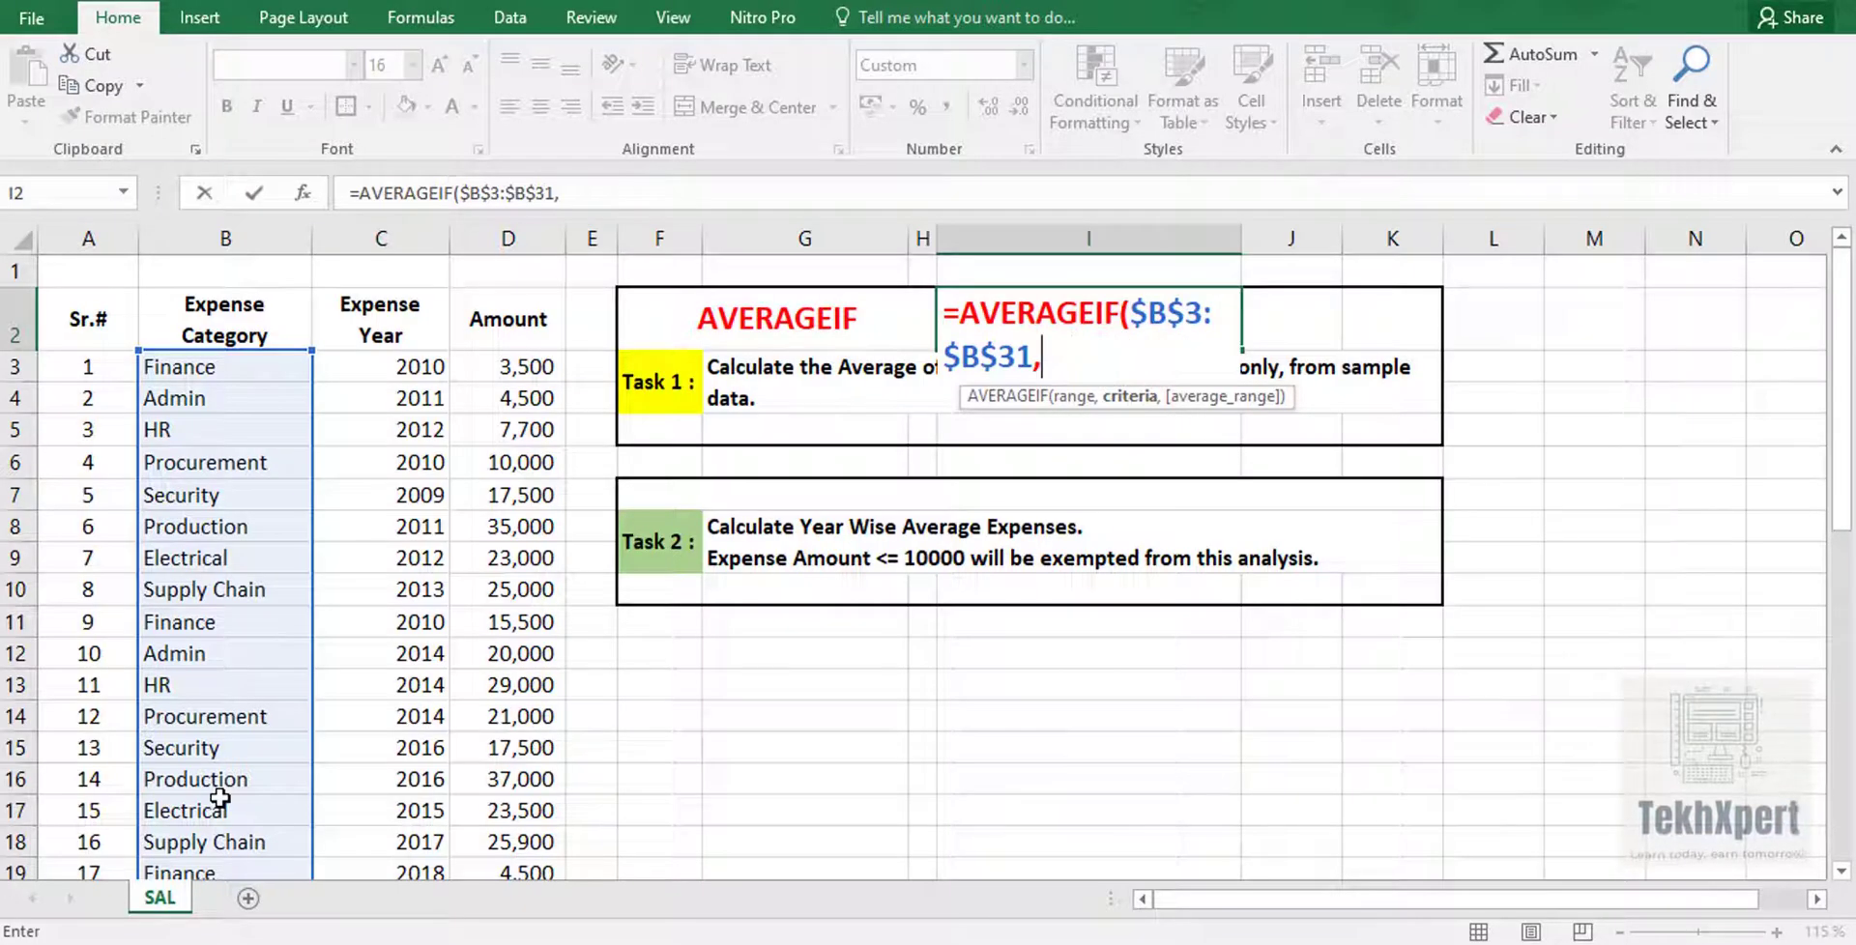
click(1608, 302)
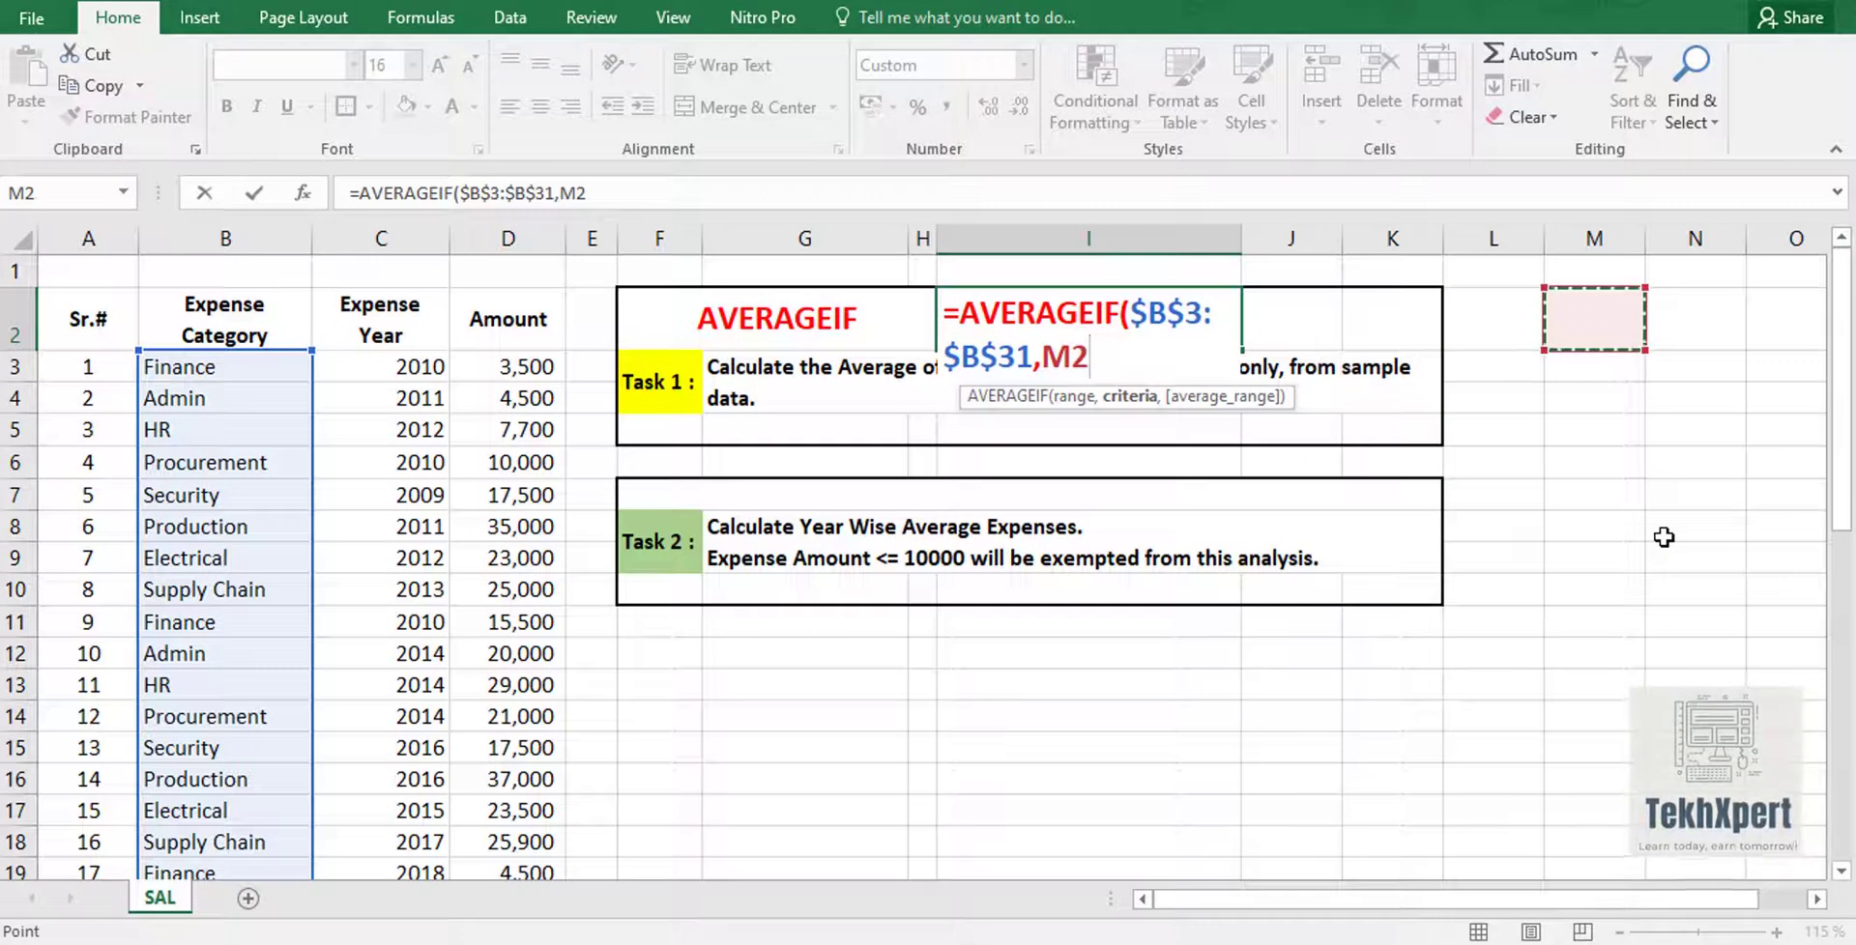
key(BackSpace)
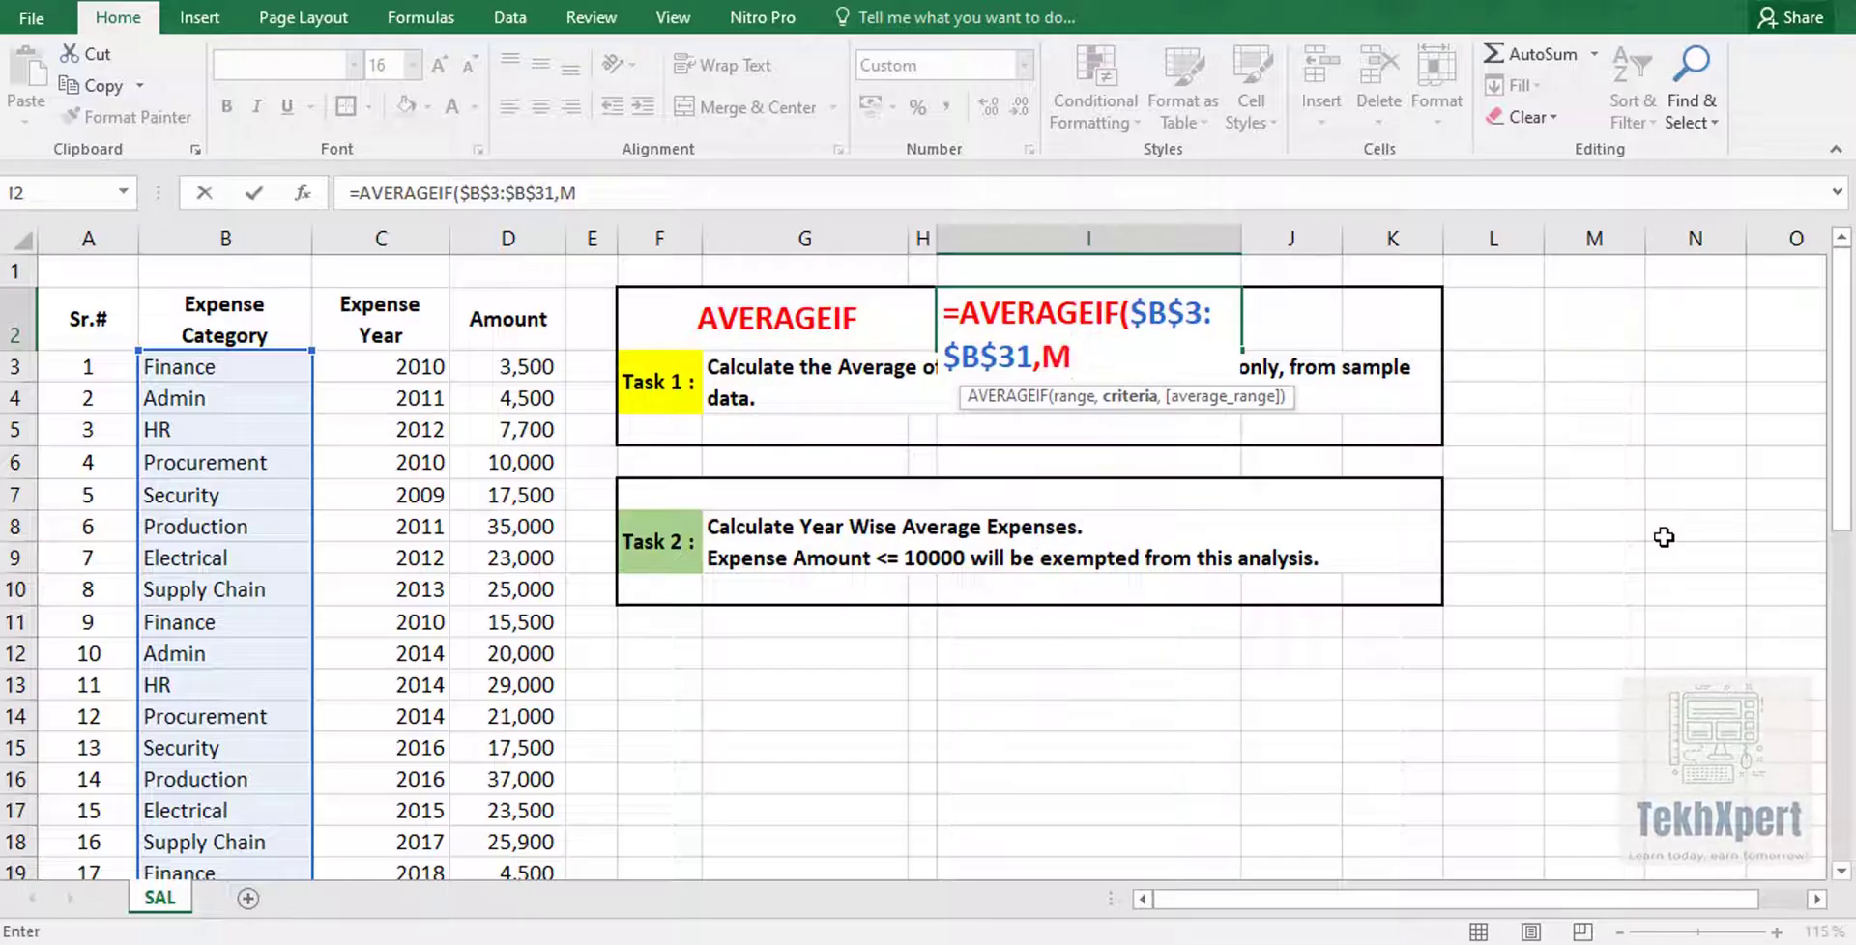
key(BackSpace)
text(")
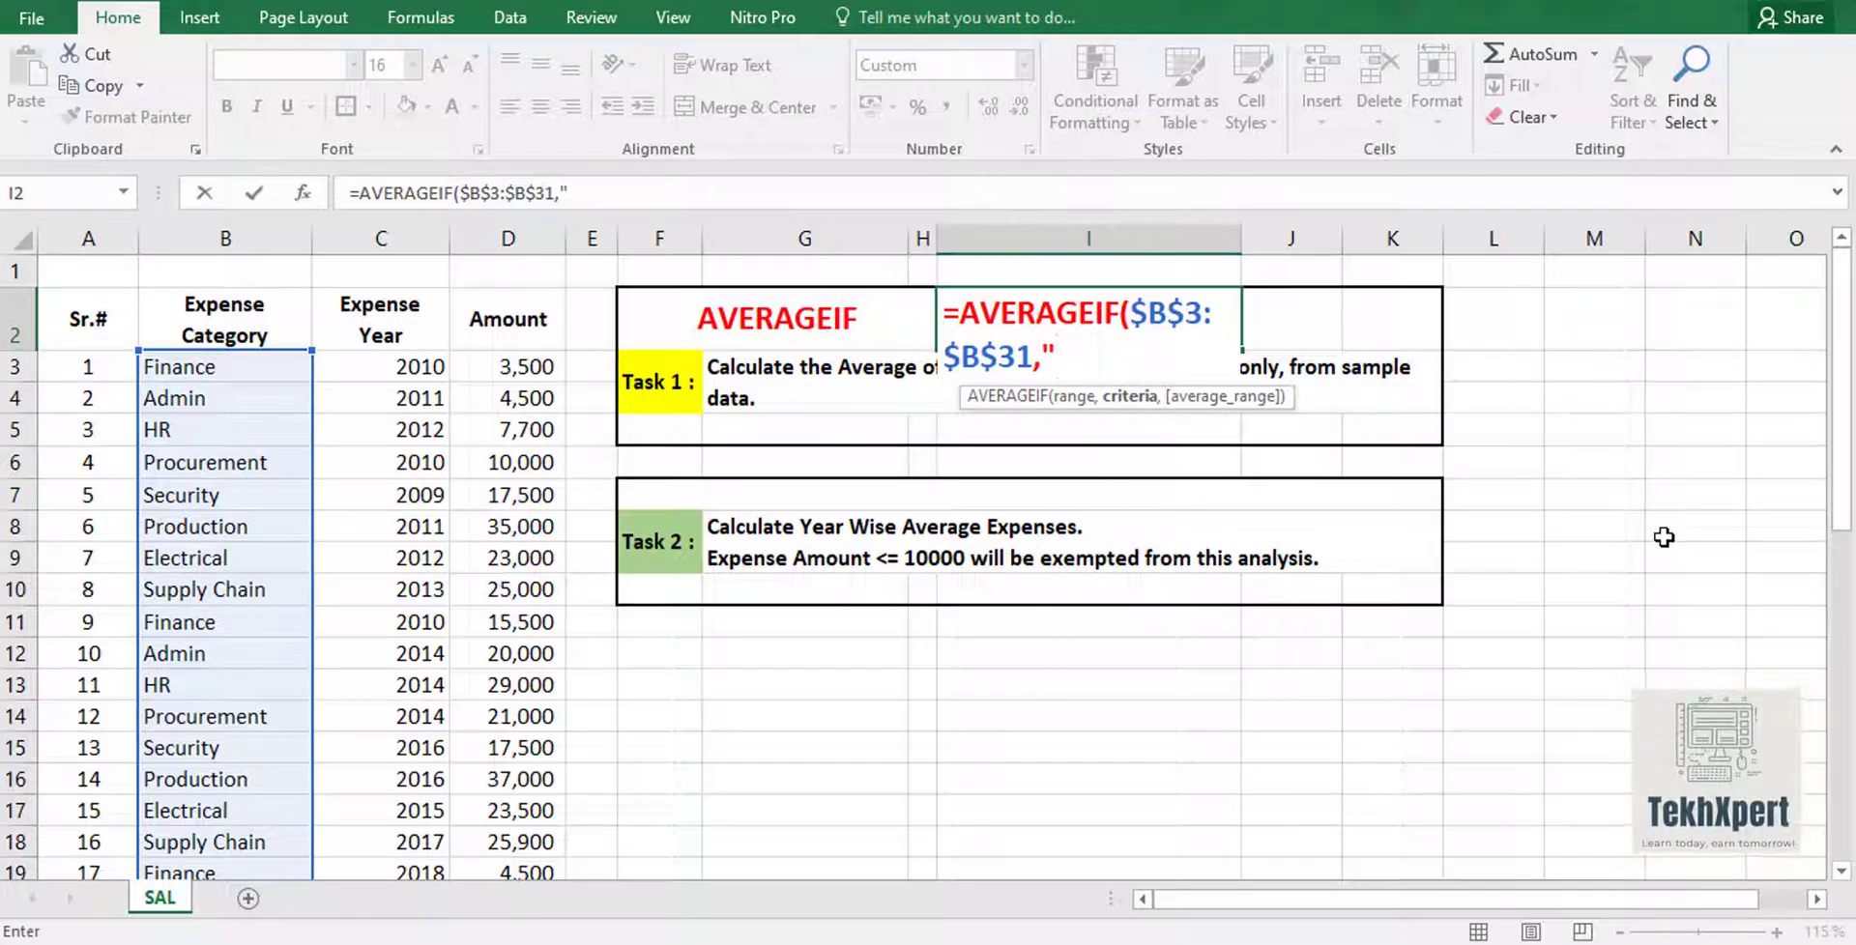
text(Fin)
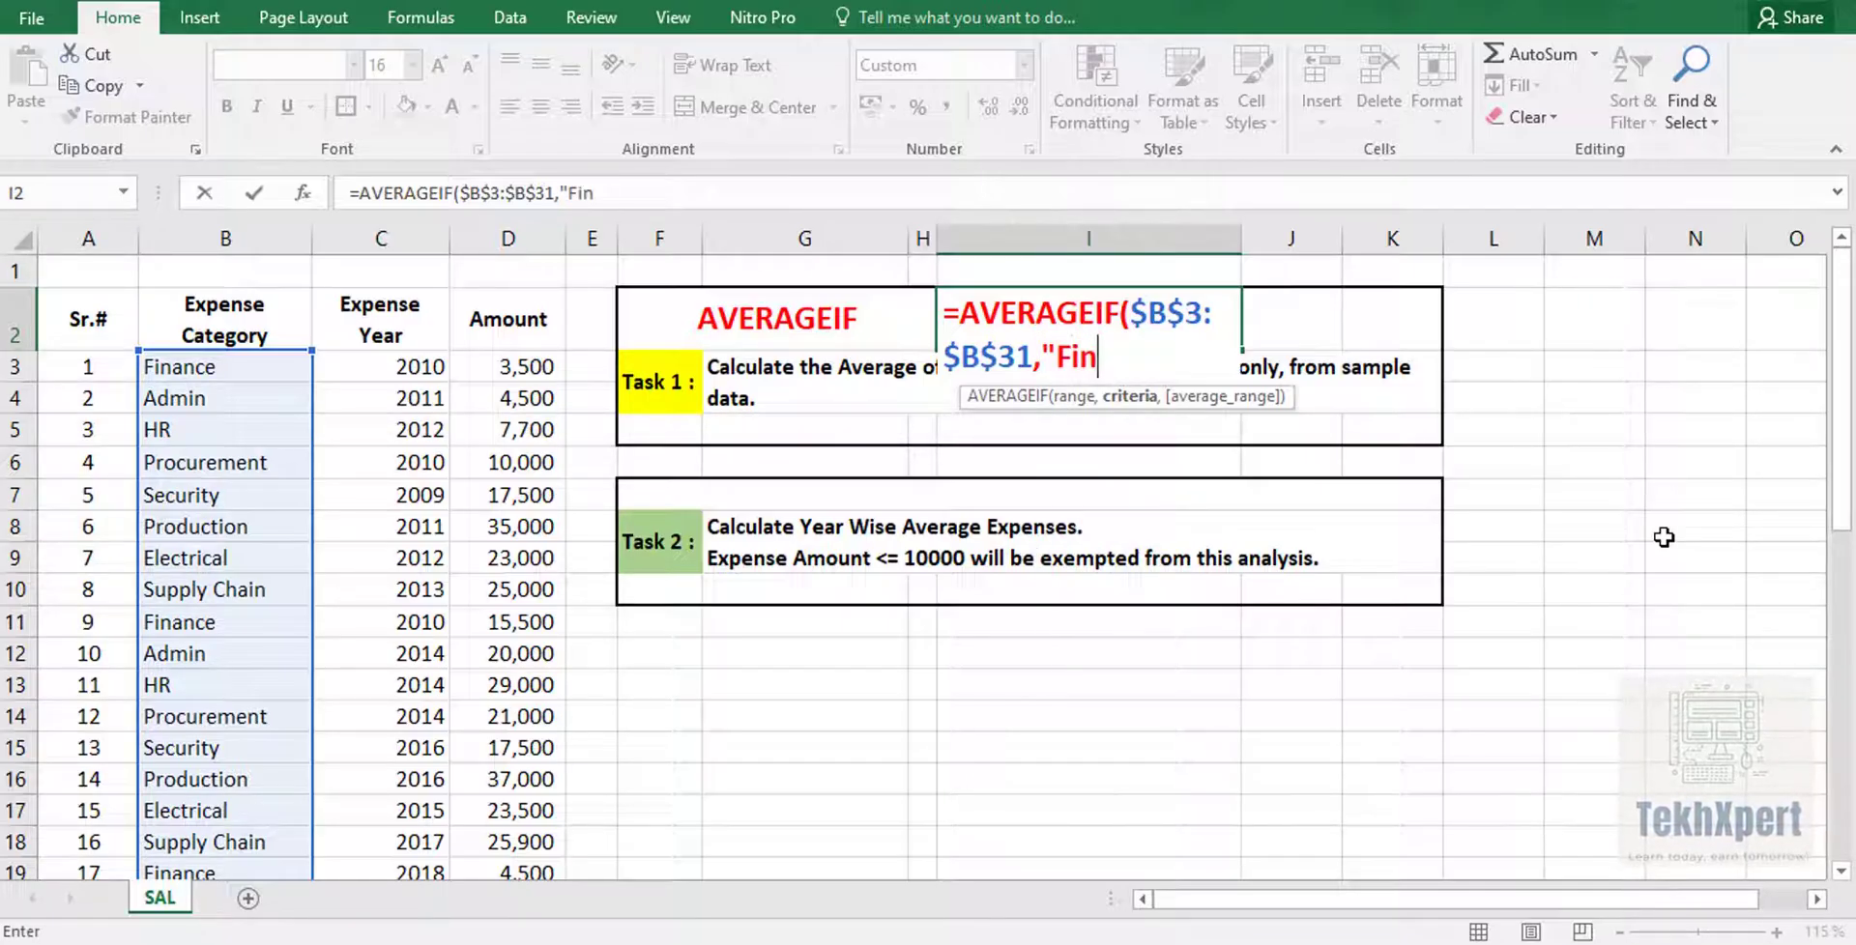
text(ance",)
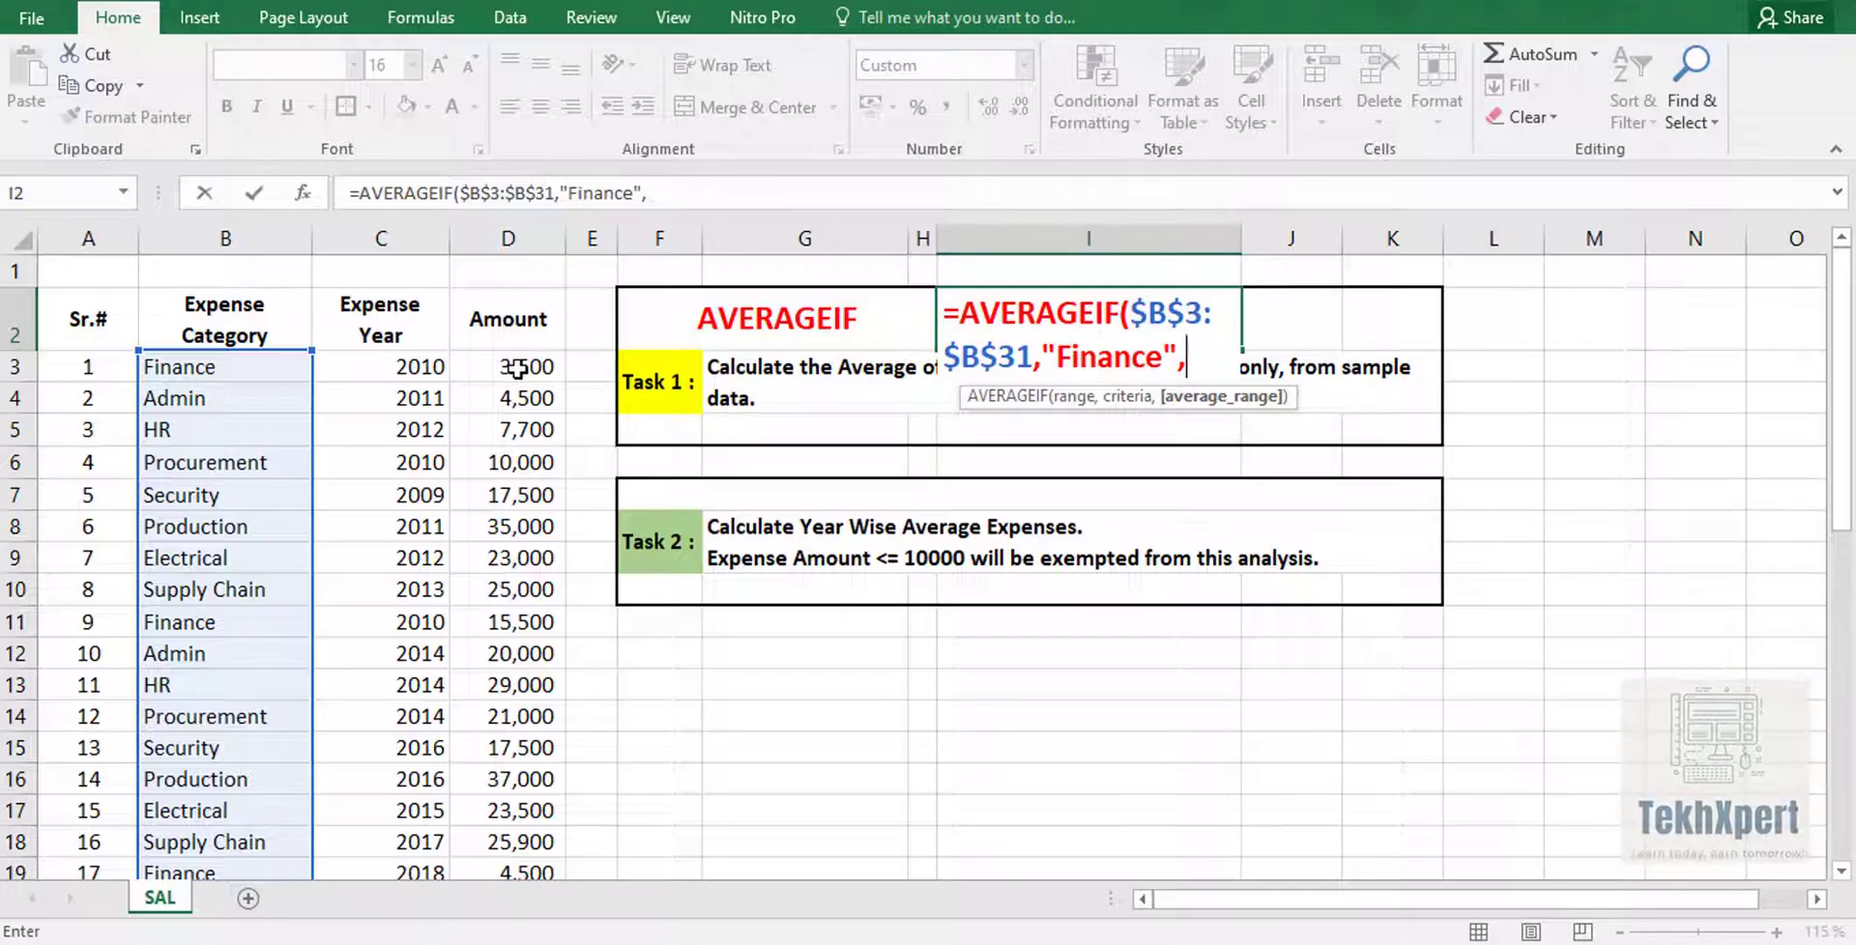
Use absolute $D$3:$D$31 as the average range and commit, giving the Finance average 7,833.33
mouse_move(519, 369)
mouse_down()
mouse_move(536, 821)
mouse_move(522, 808)
mouse_up()
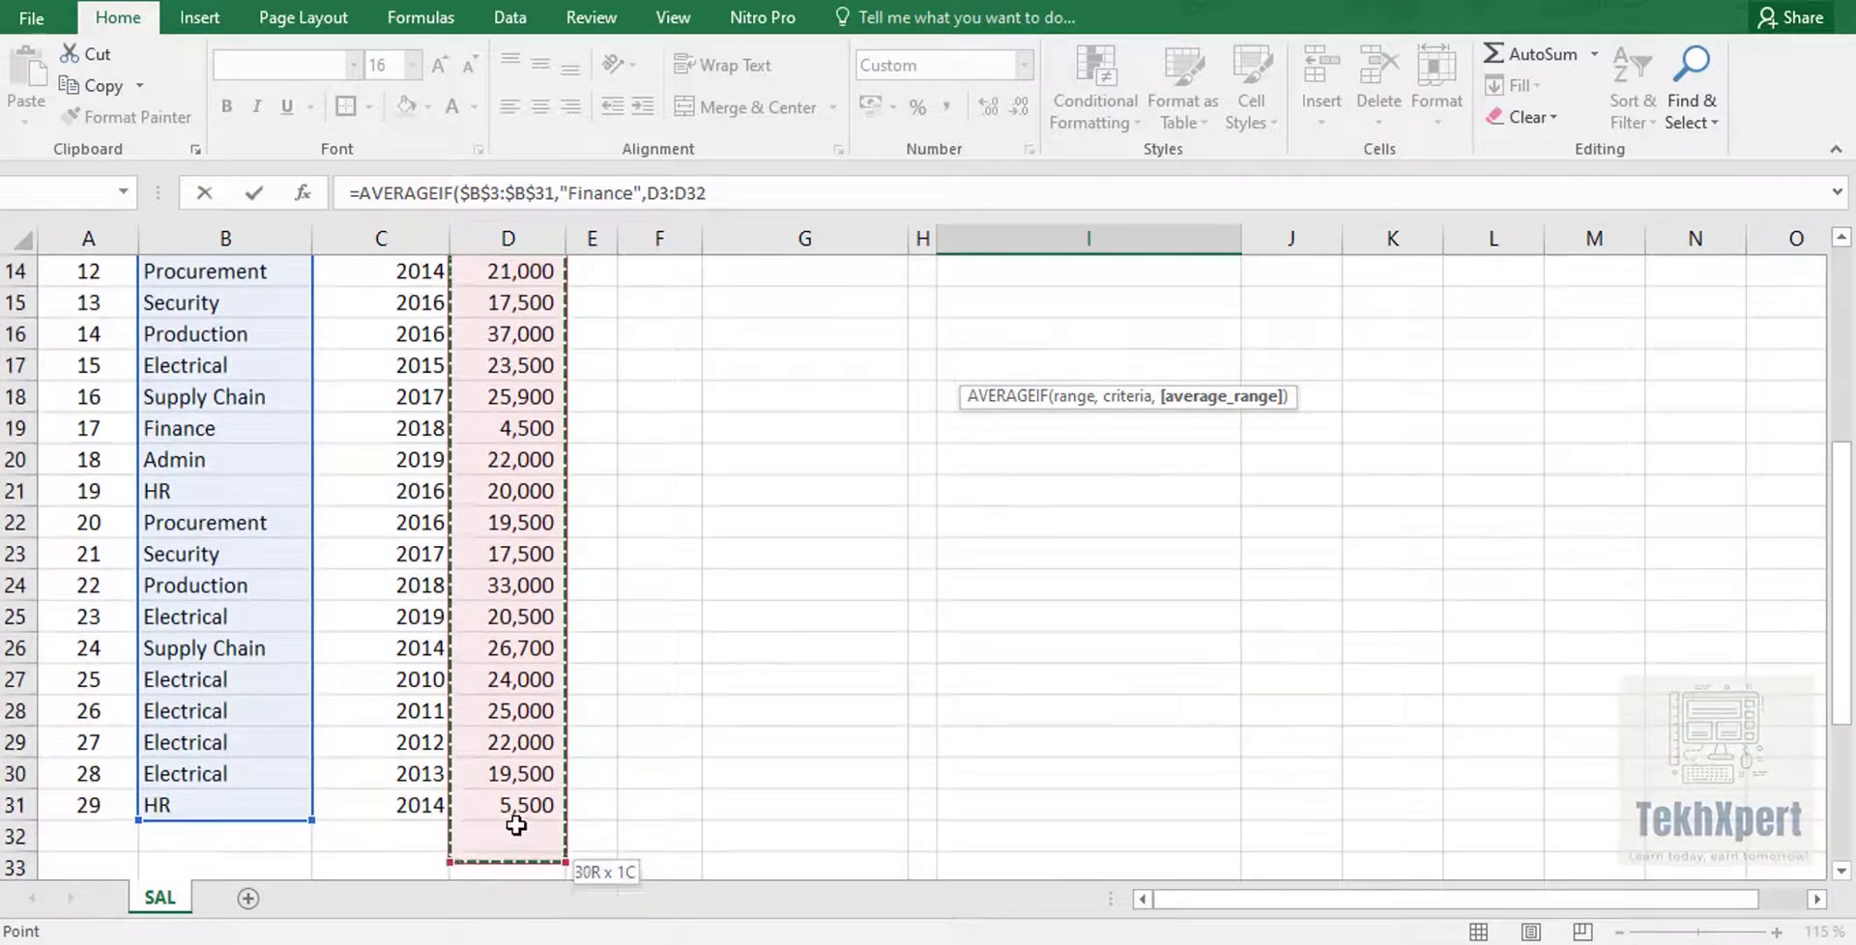
key(F4)
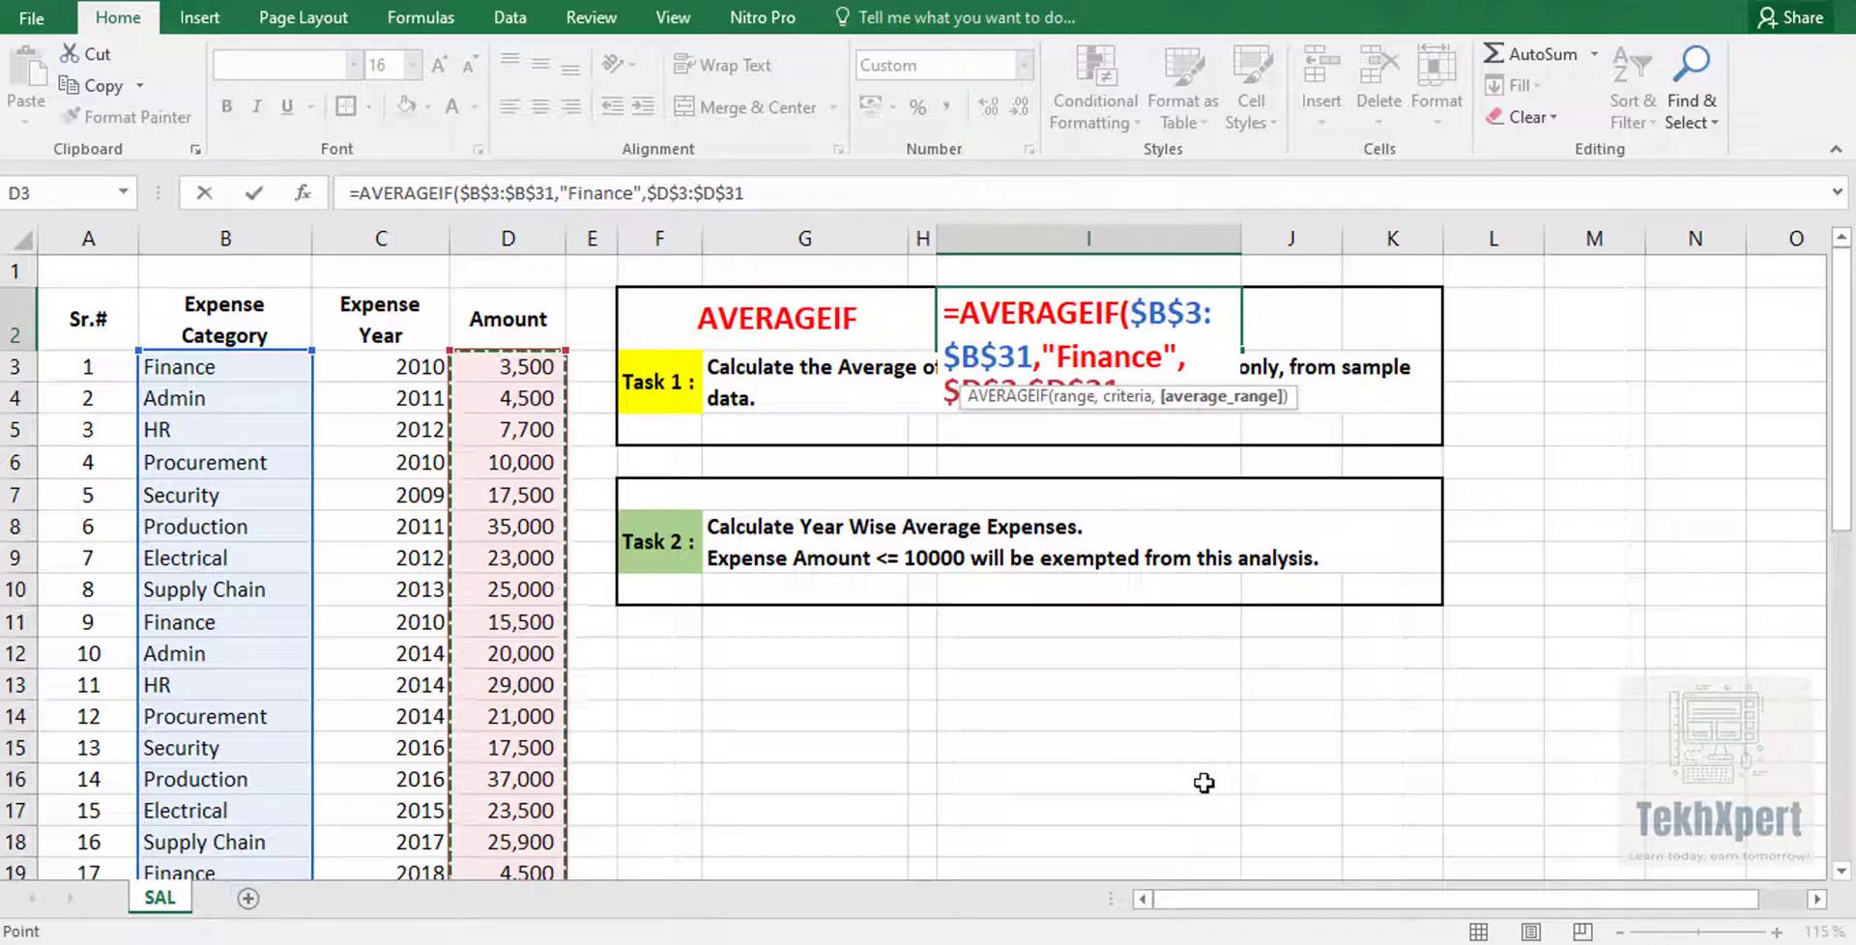
mouse_move(1095, 943)
text())
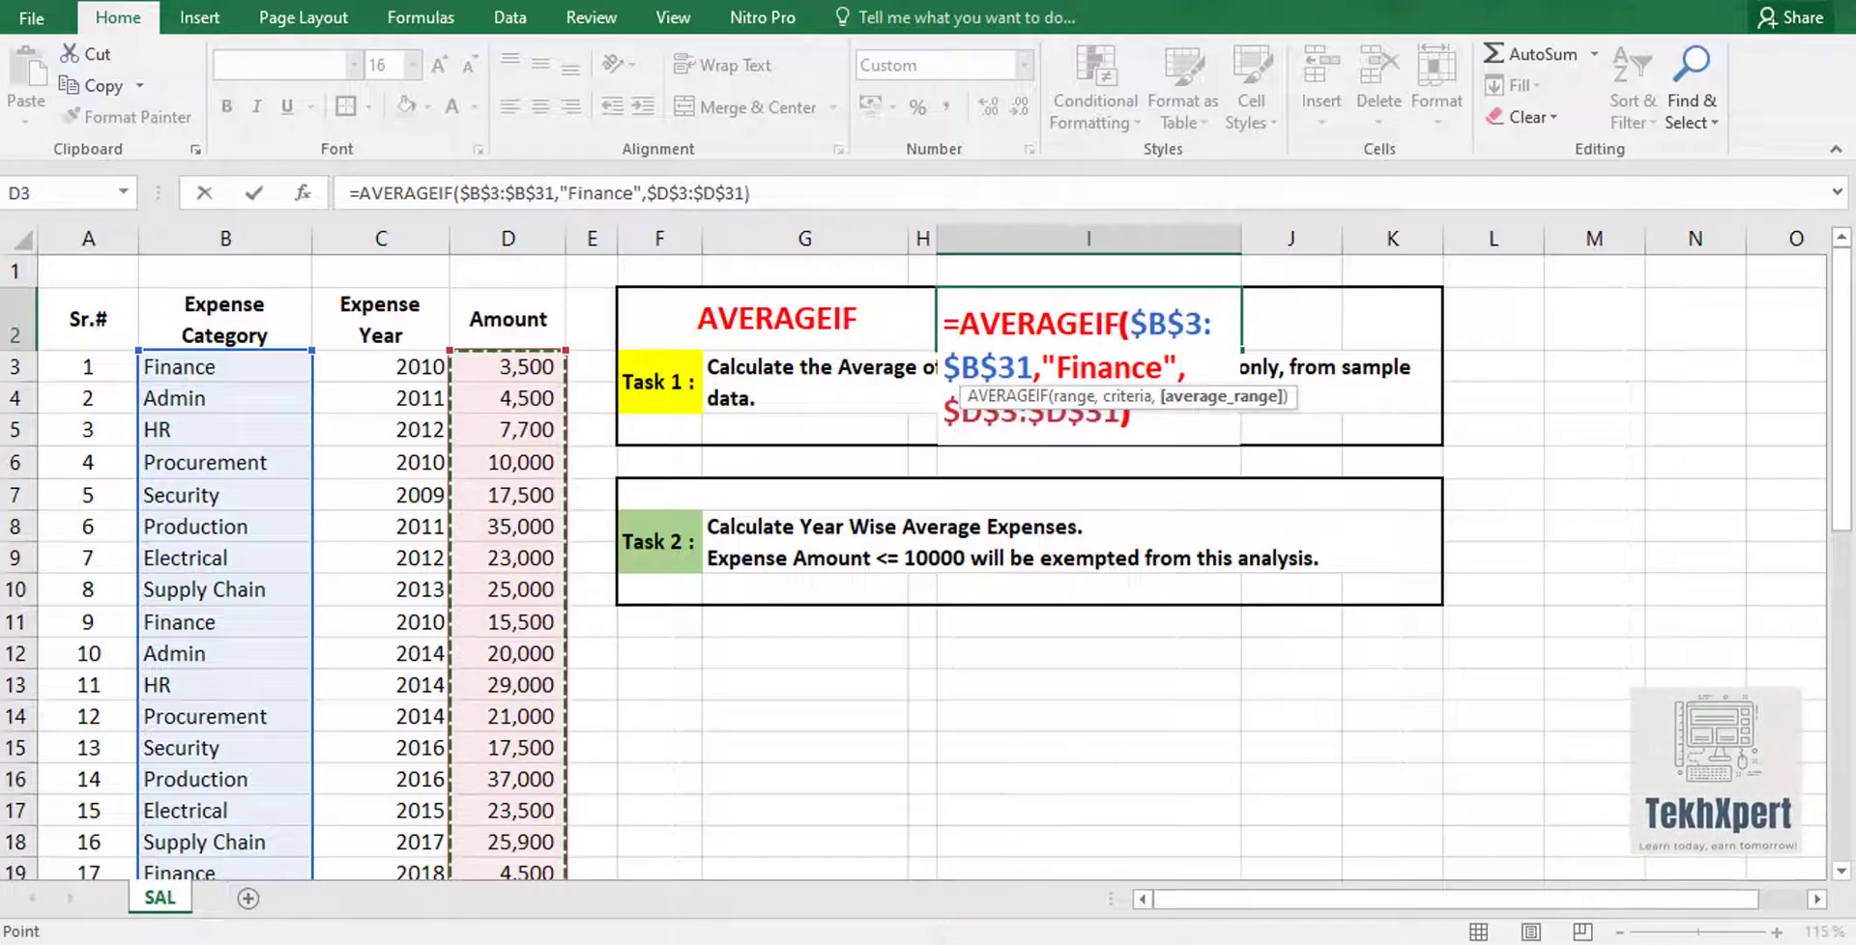
key(Return)
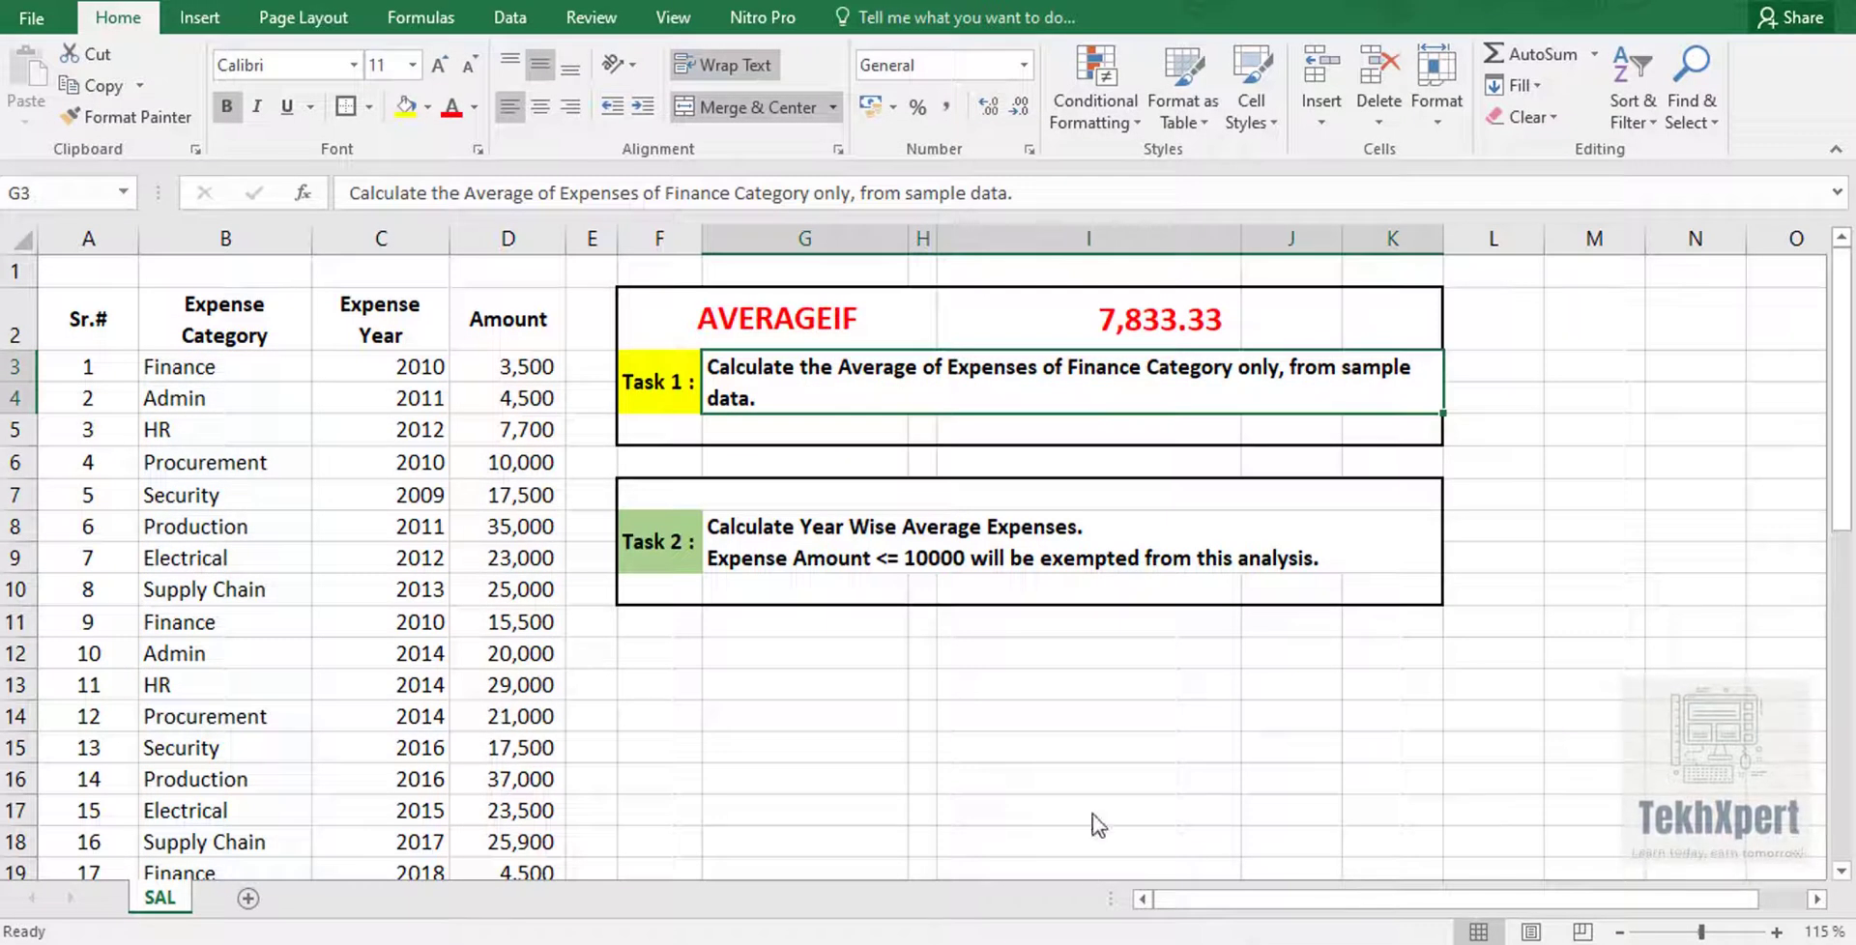
Edit the I2 formula, replacing the "Finance" criterion with a reference to M2
click(1181, 333)
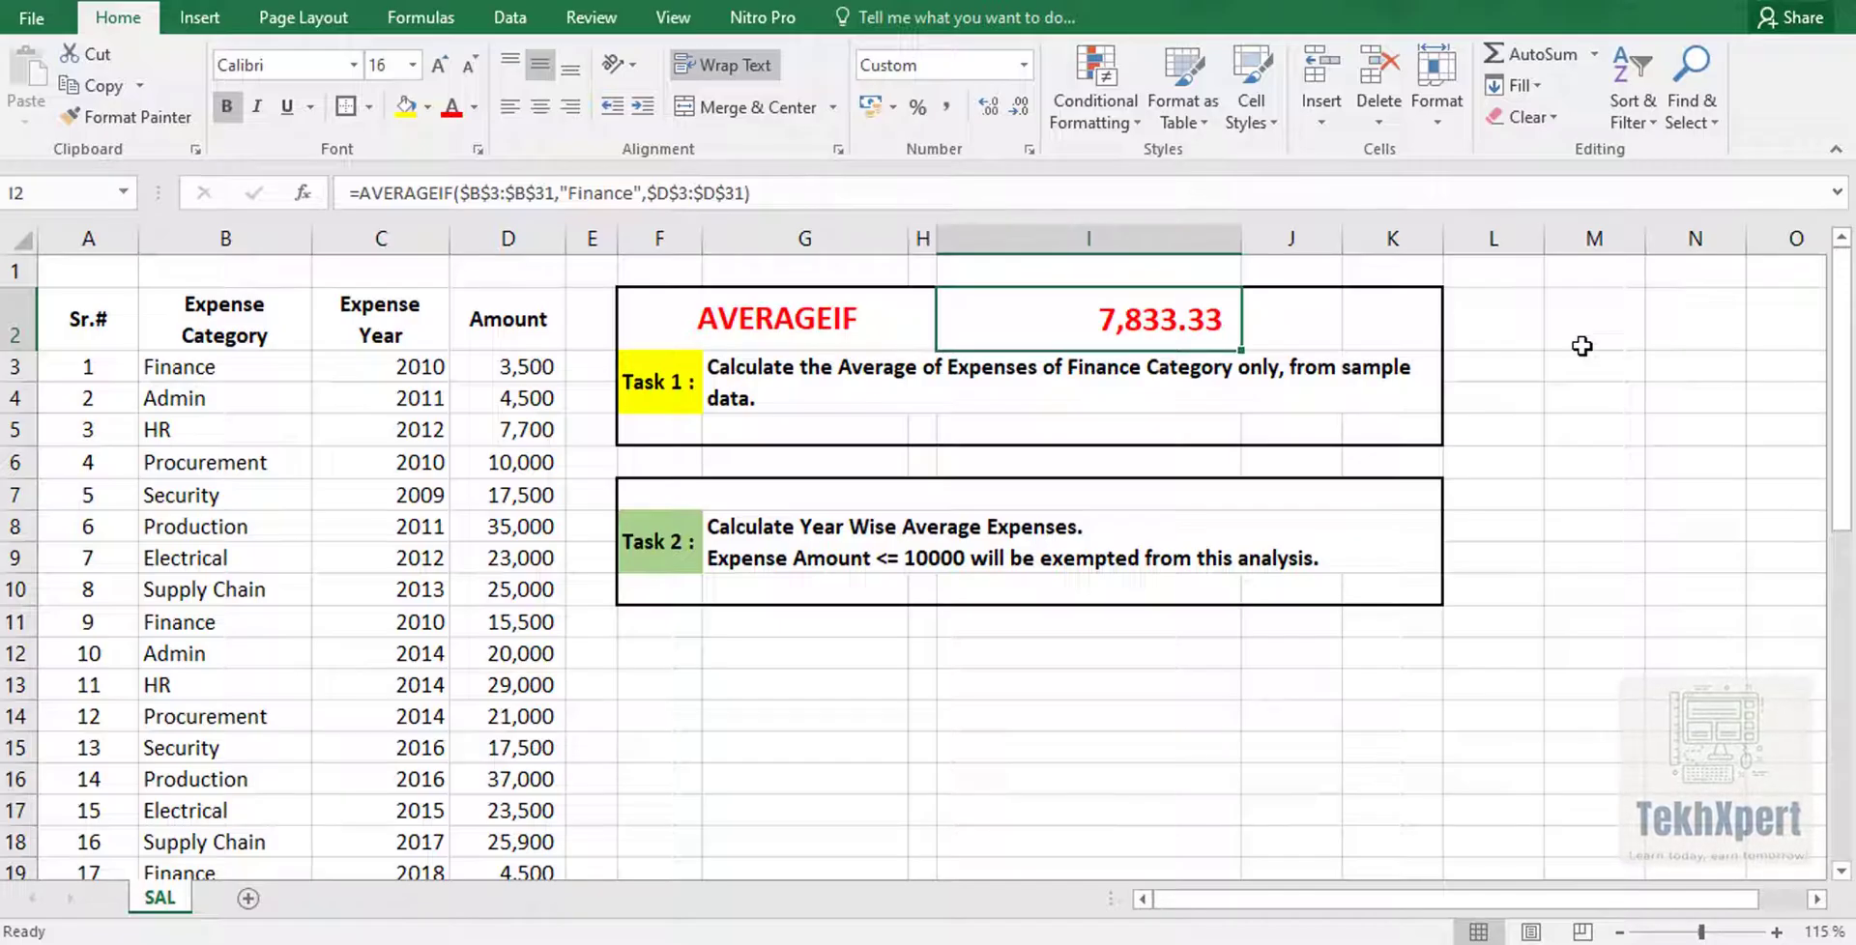
key(F2)
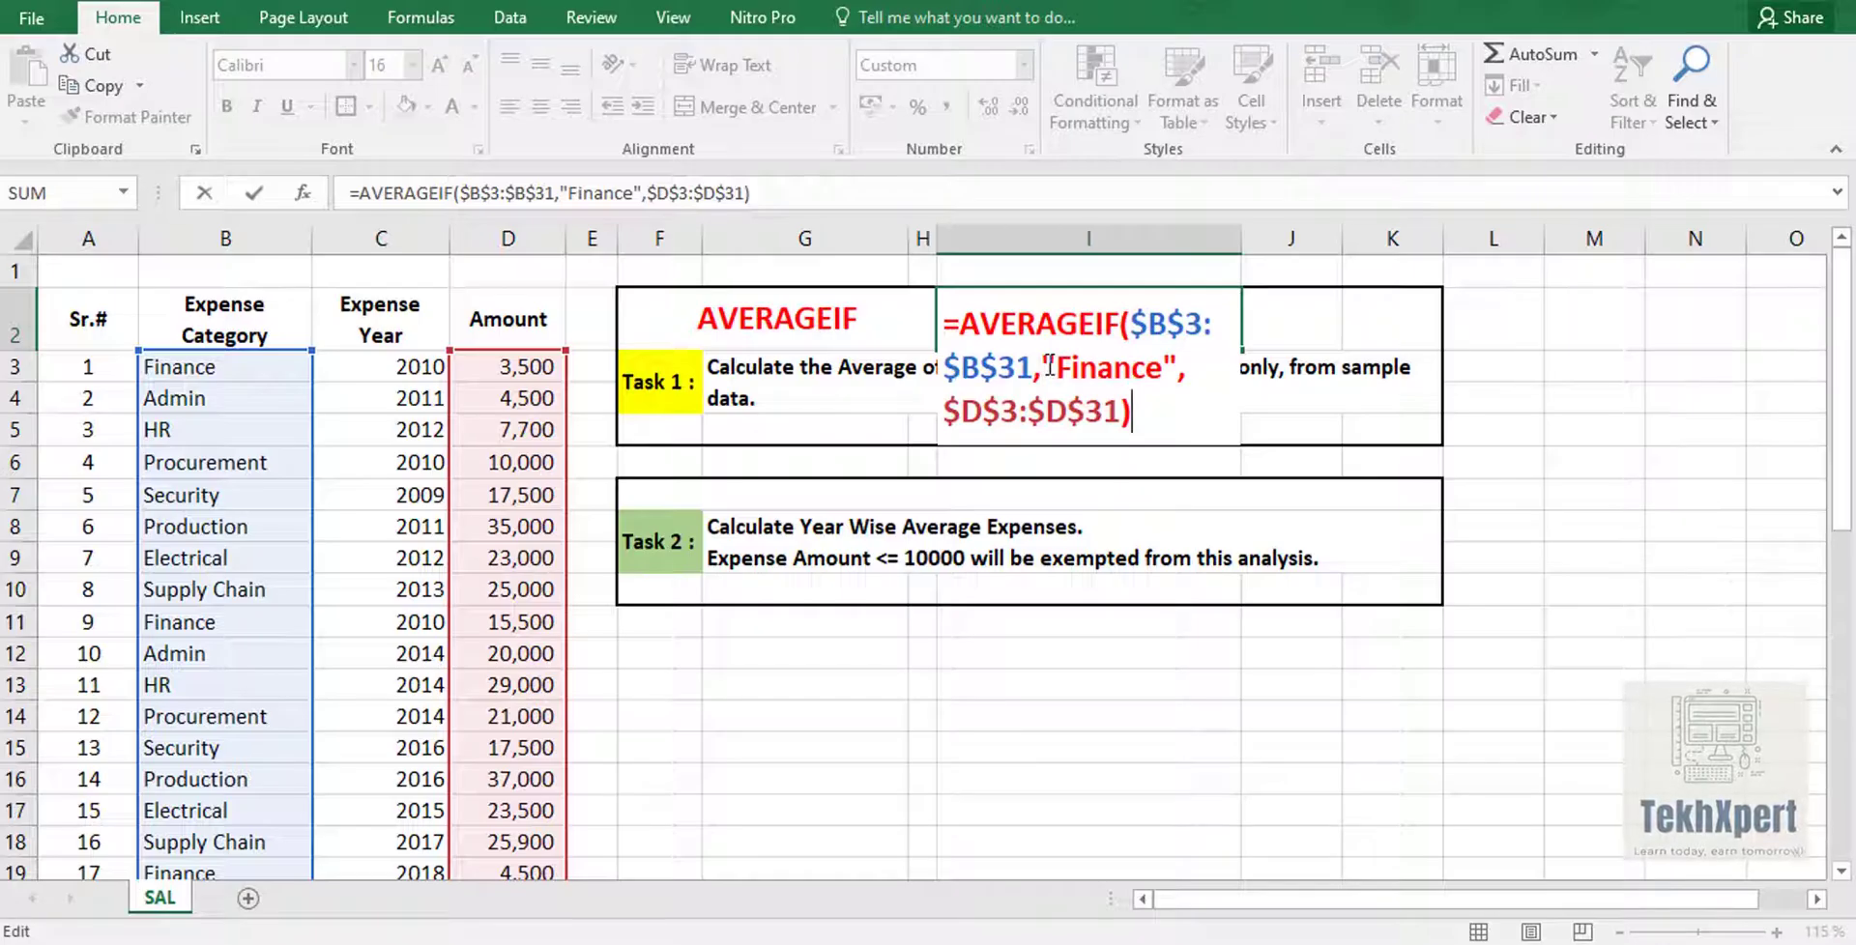
drag(1043, 366, 1180, 353)
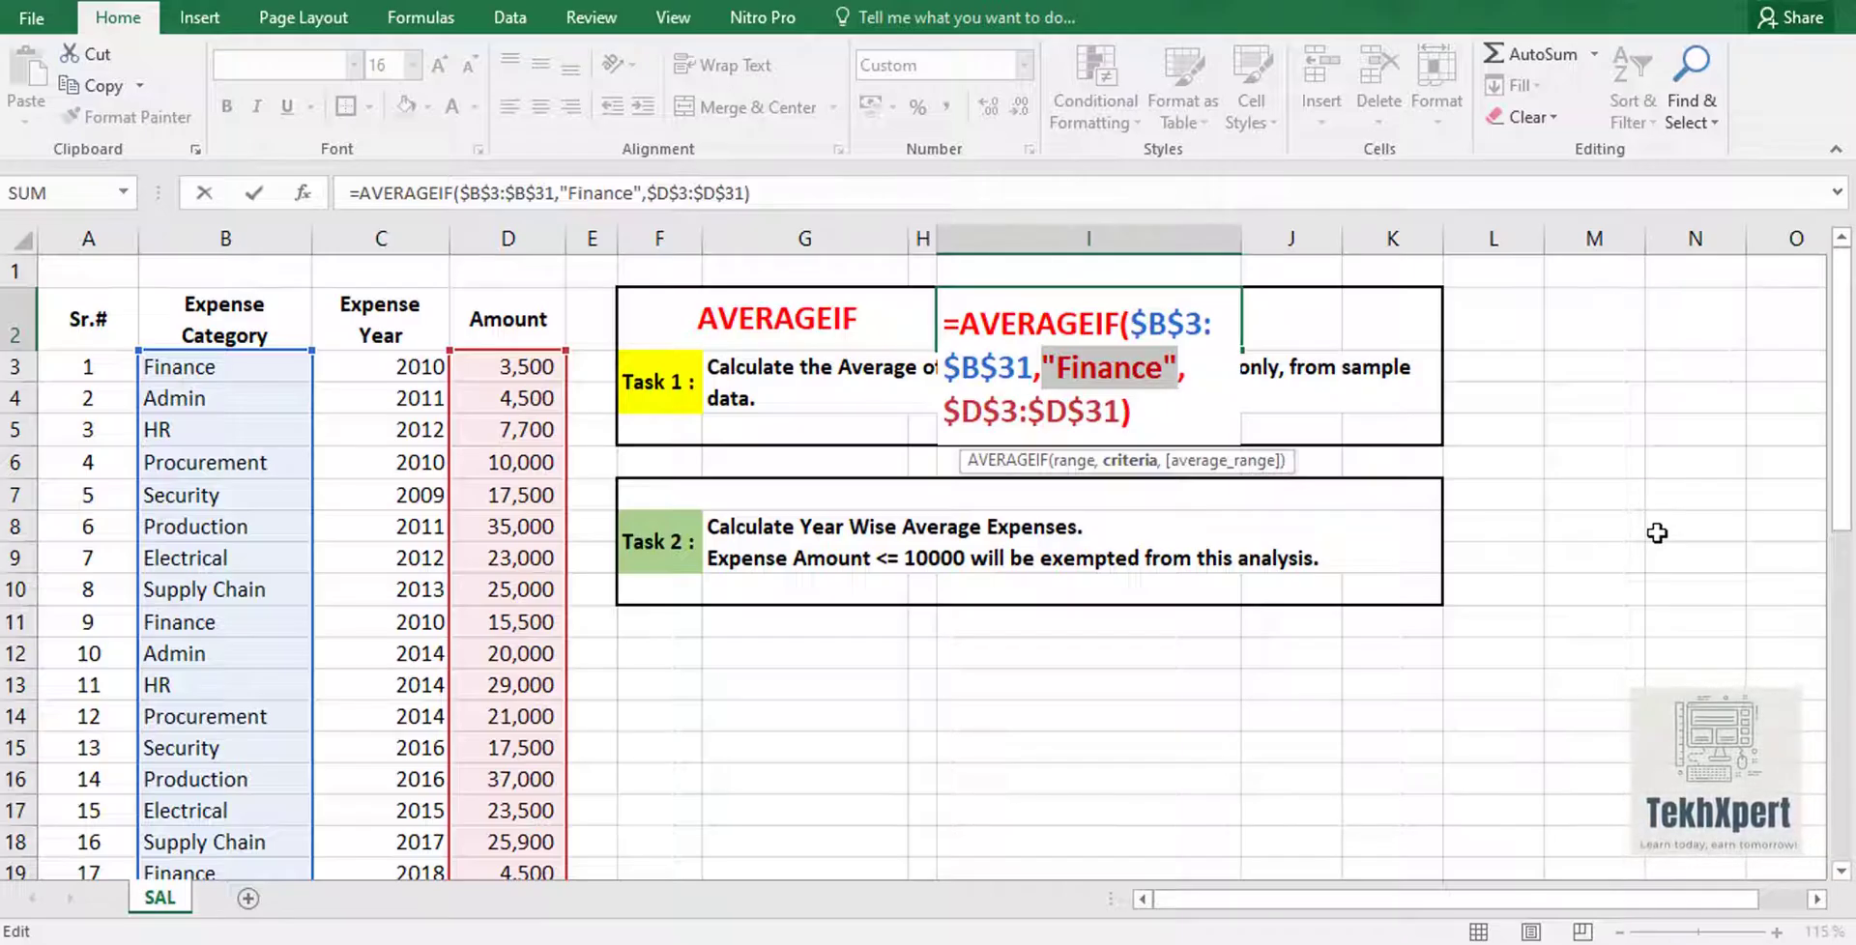
text(M2)
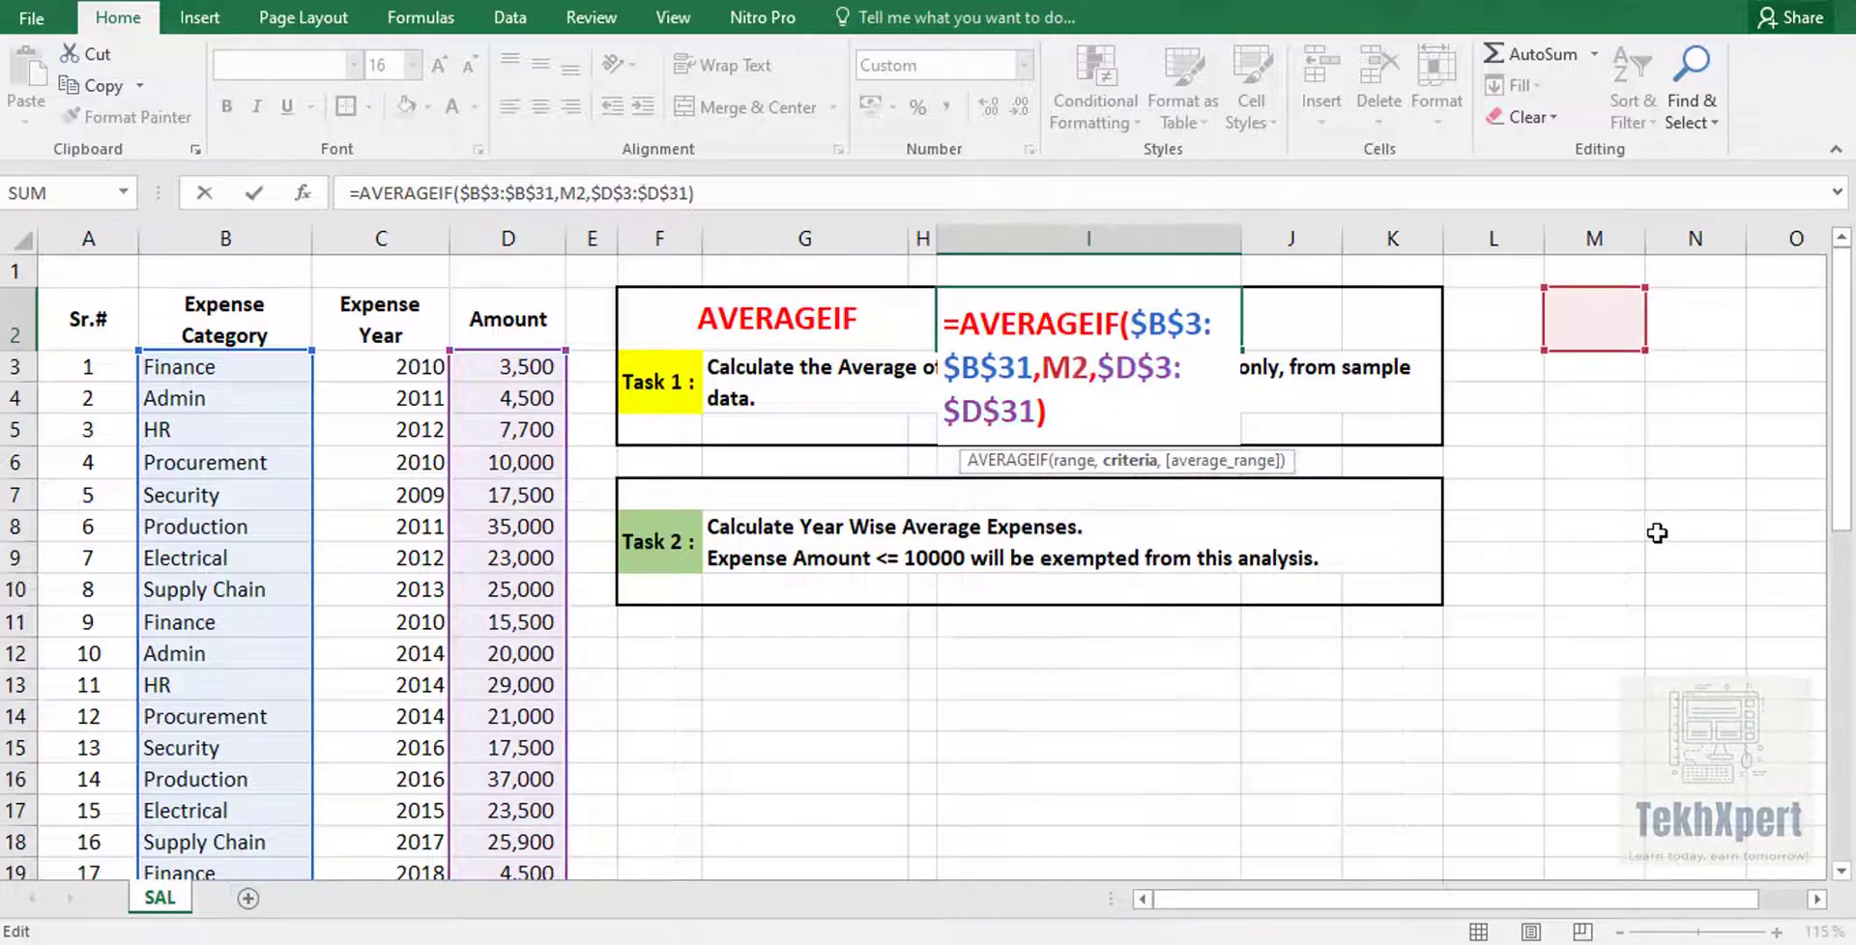
Commit the M2-based formula and enter Finance as the category in M2
key(Return)
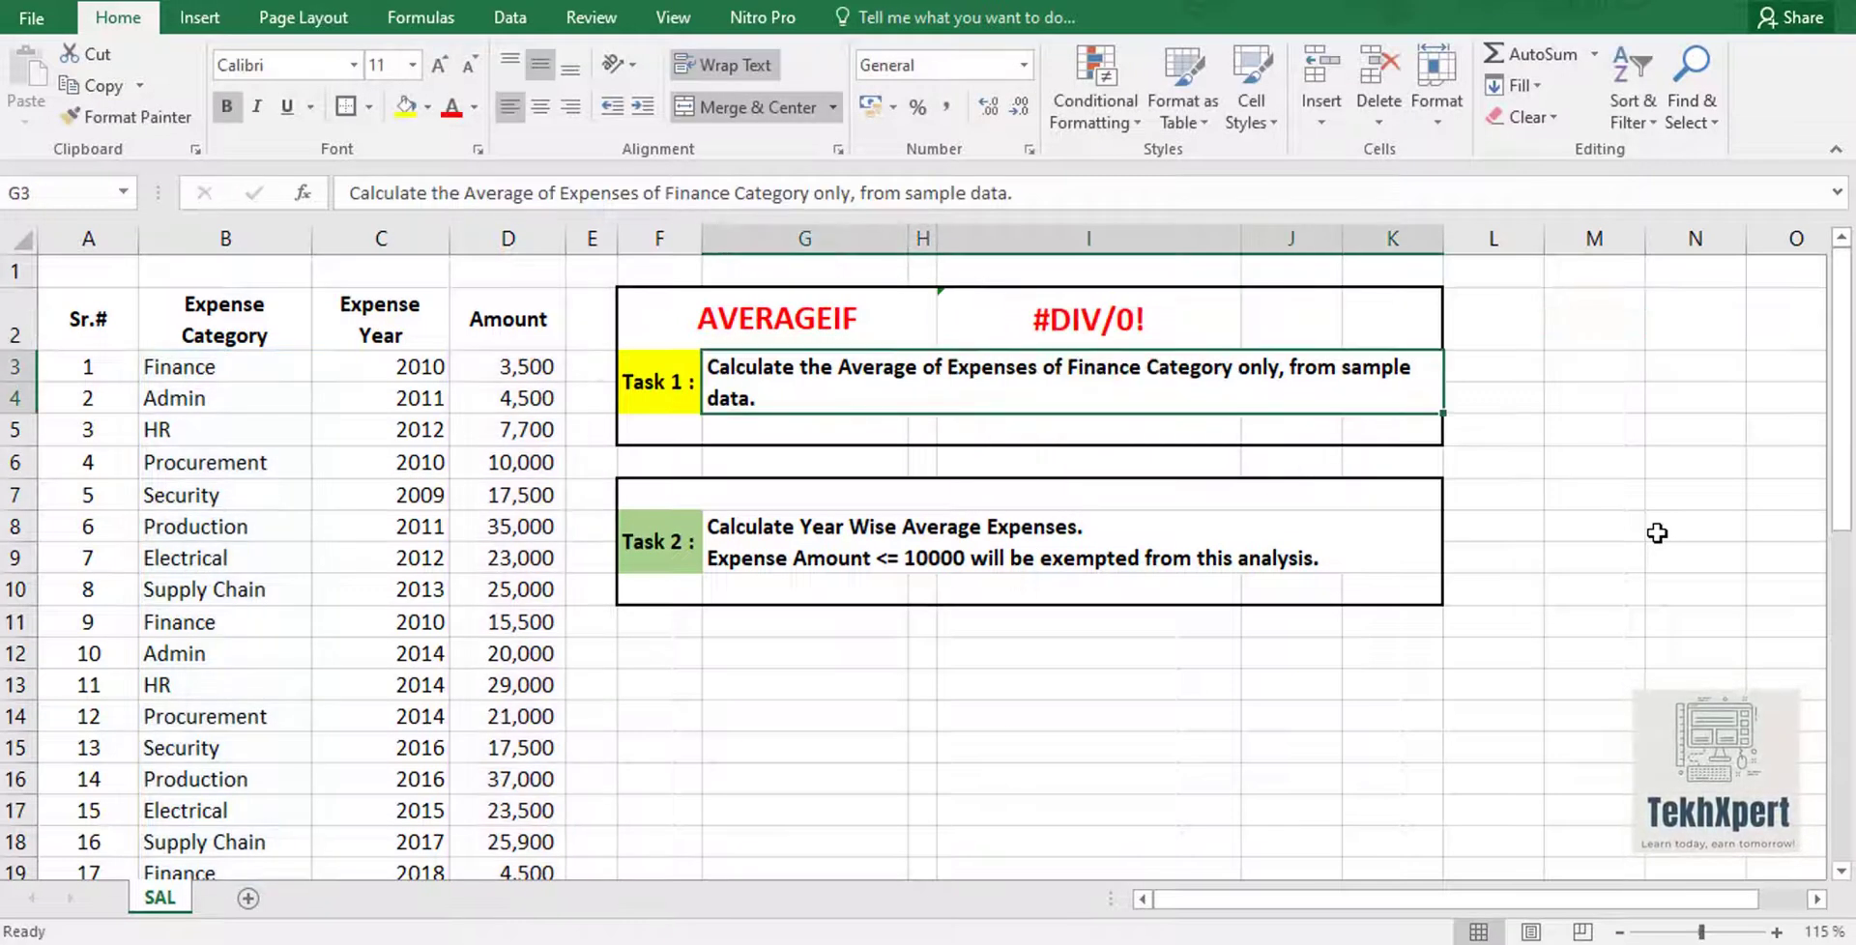
click(1568, 311)
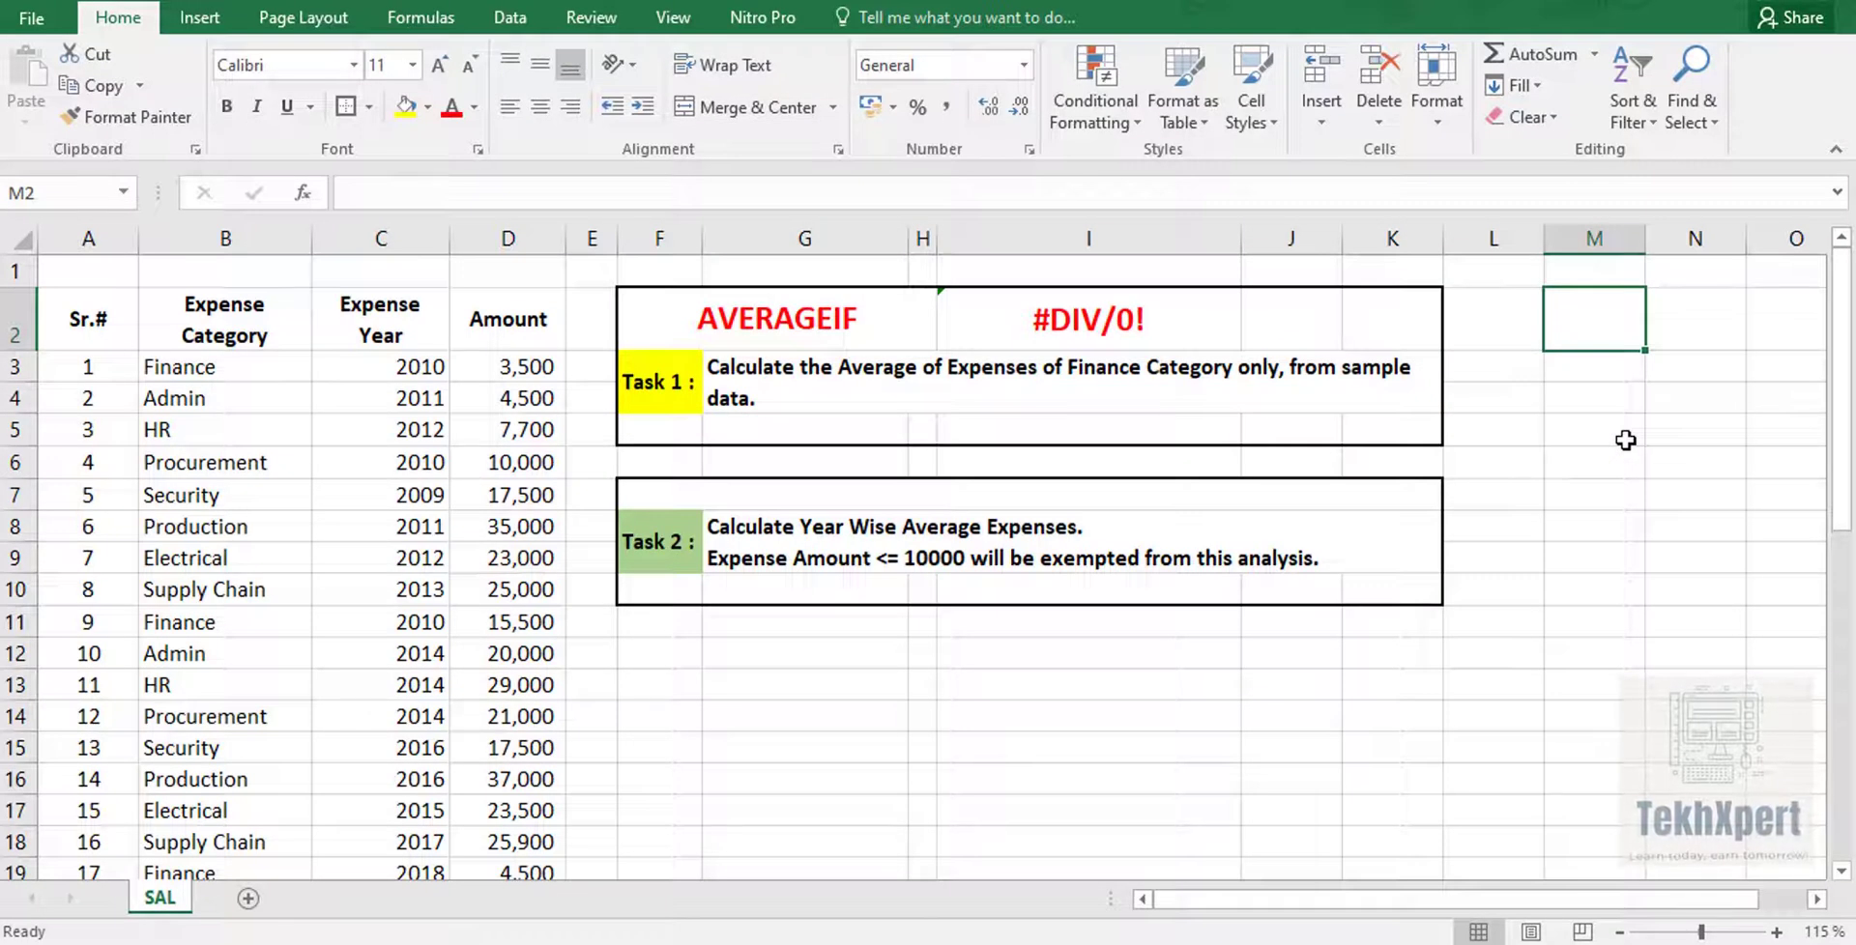
click(1212, 343)
click(1577, 324)
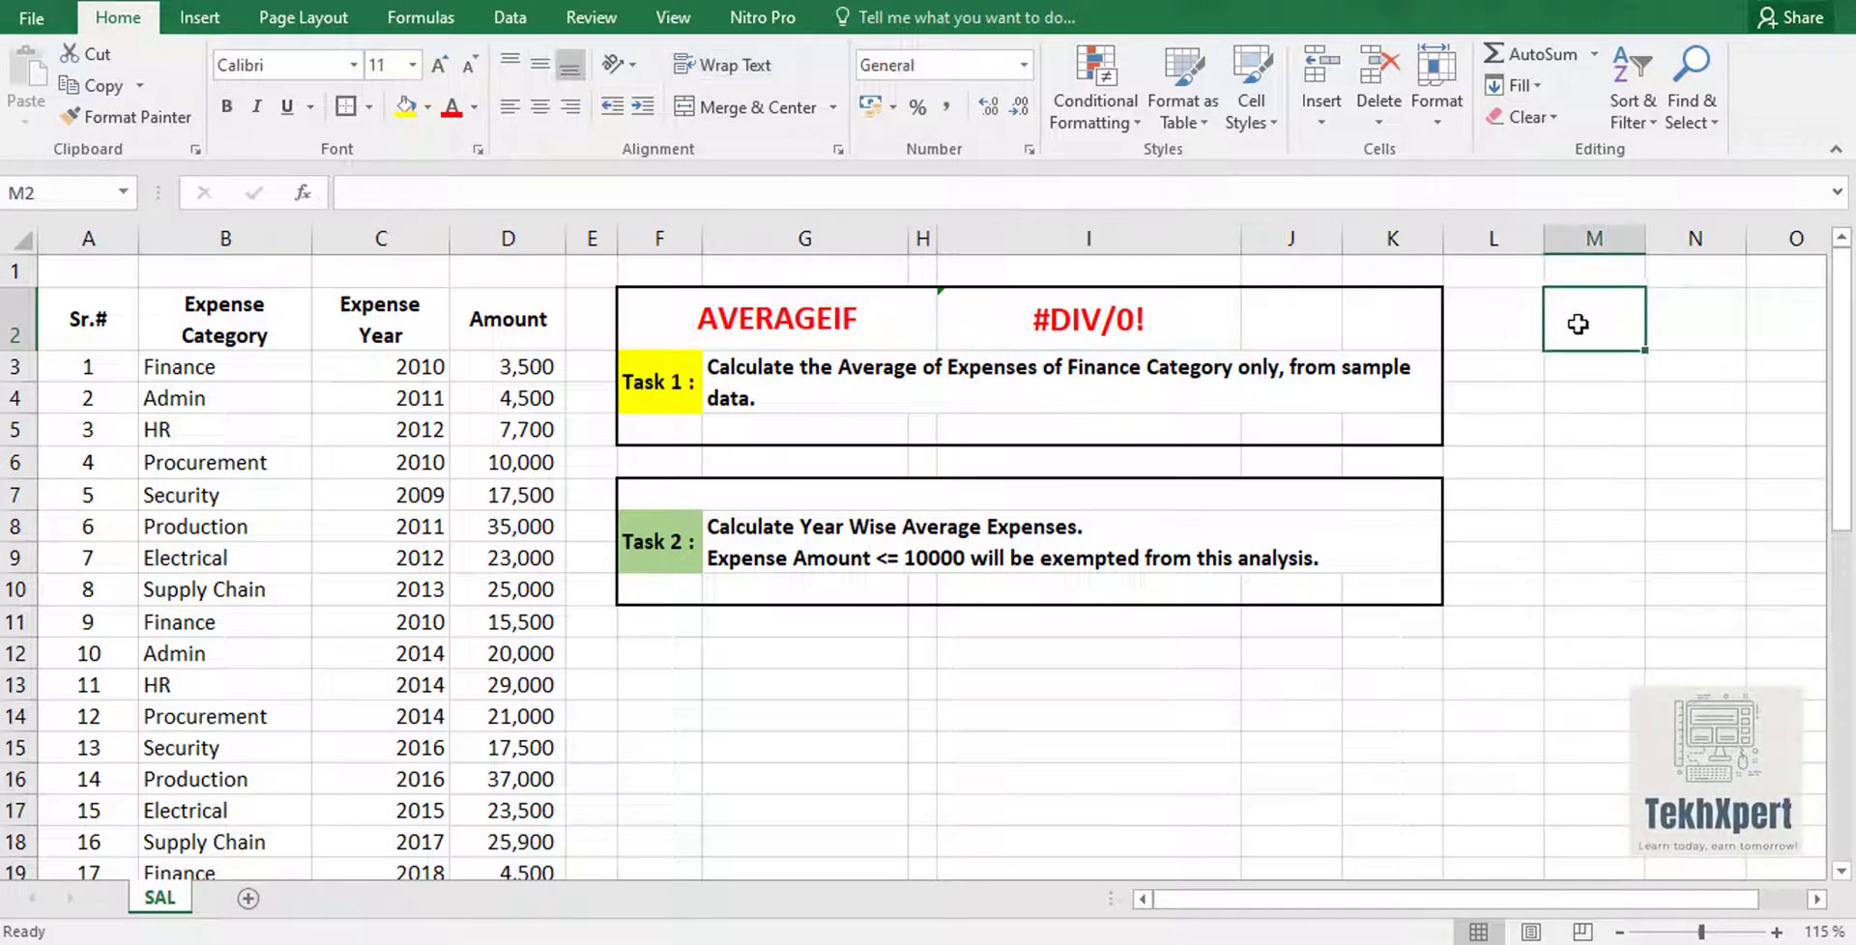
text(F)
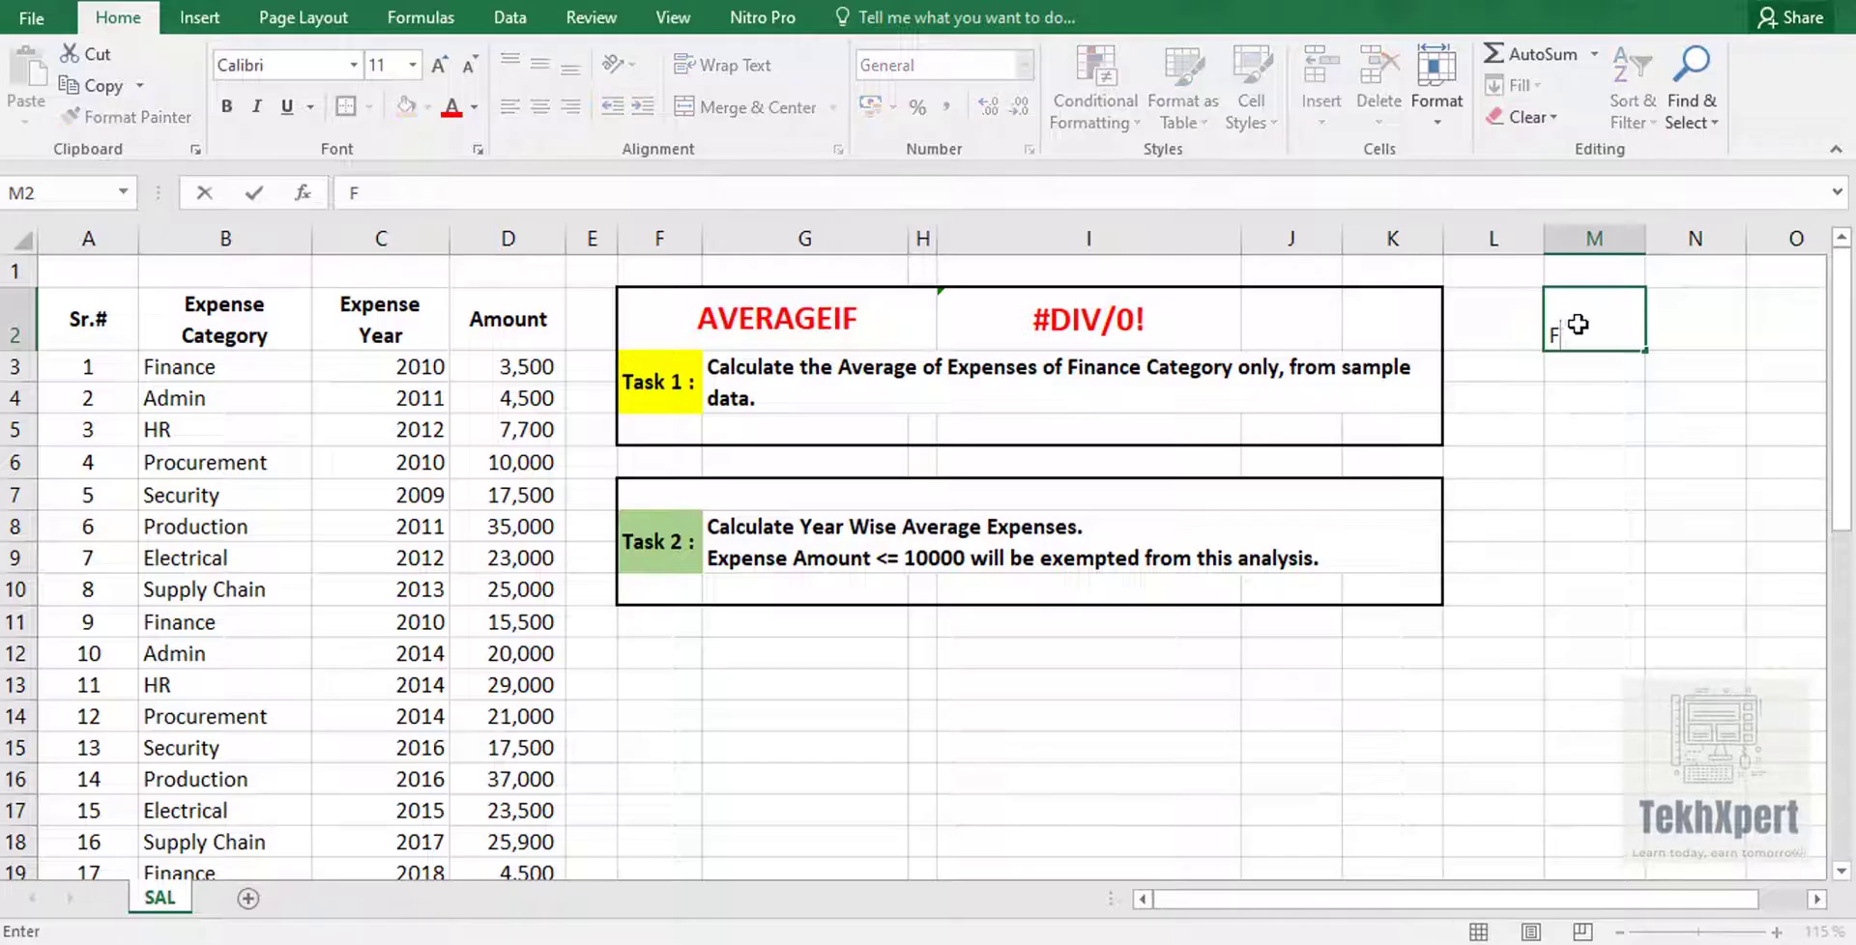
text(inance)
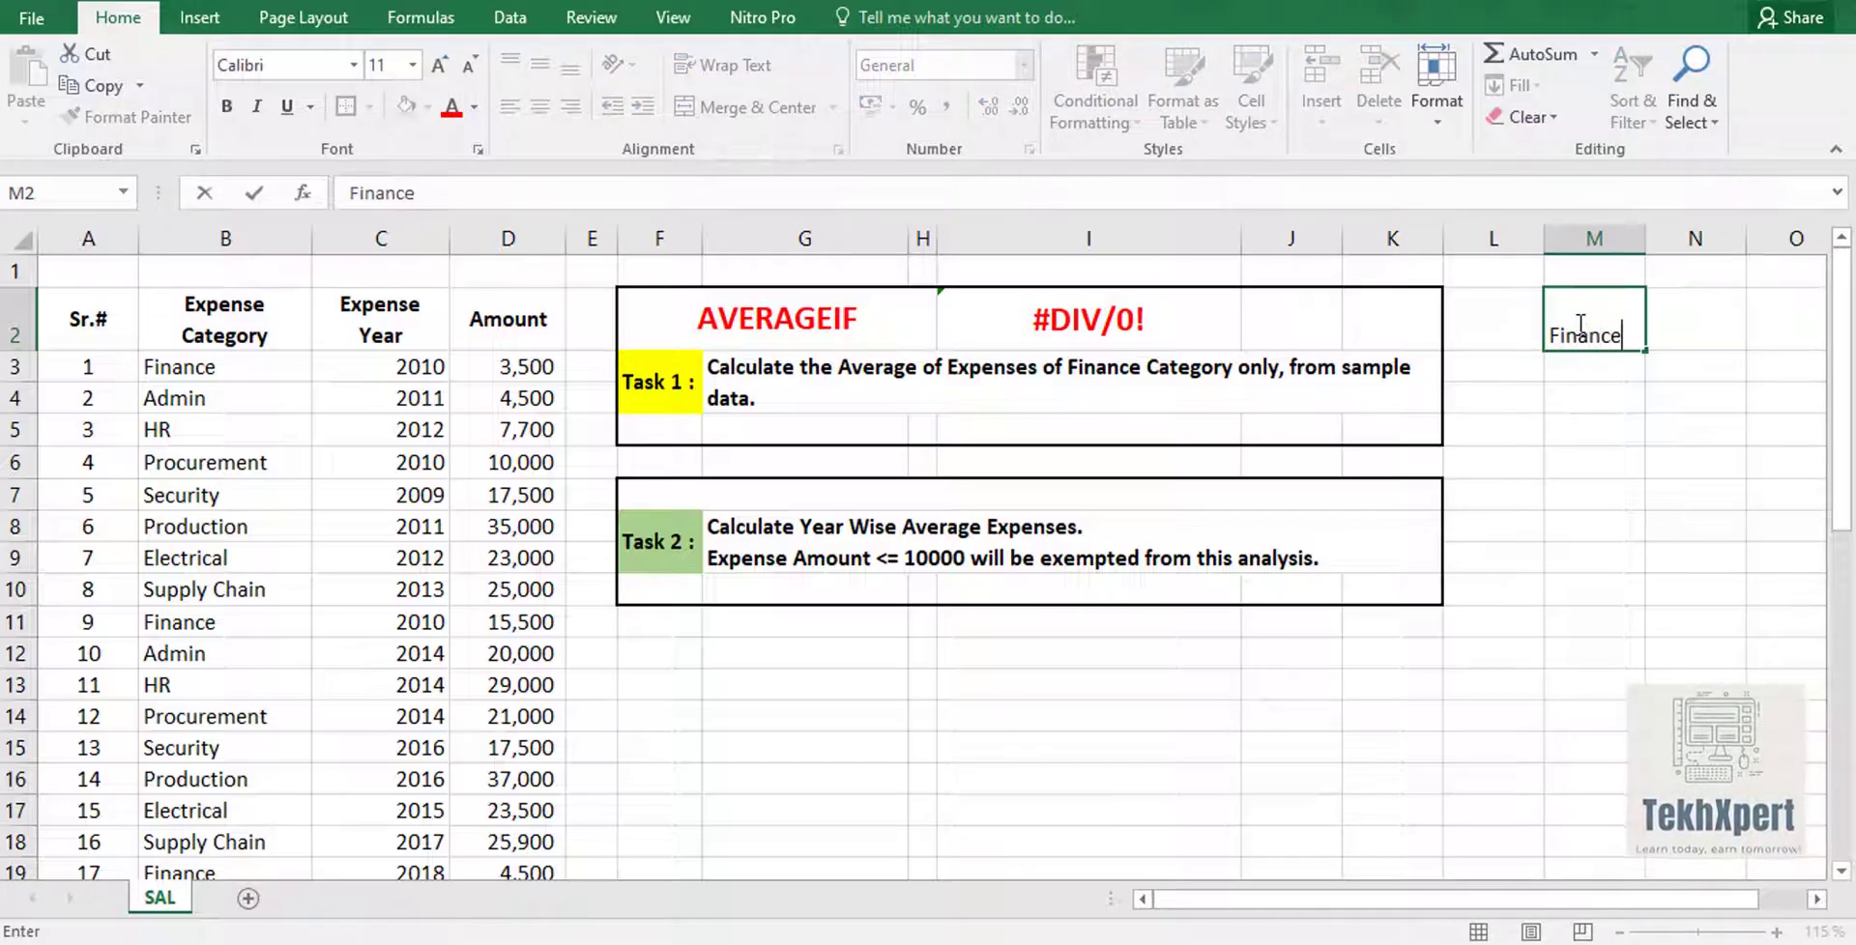
key(Return)
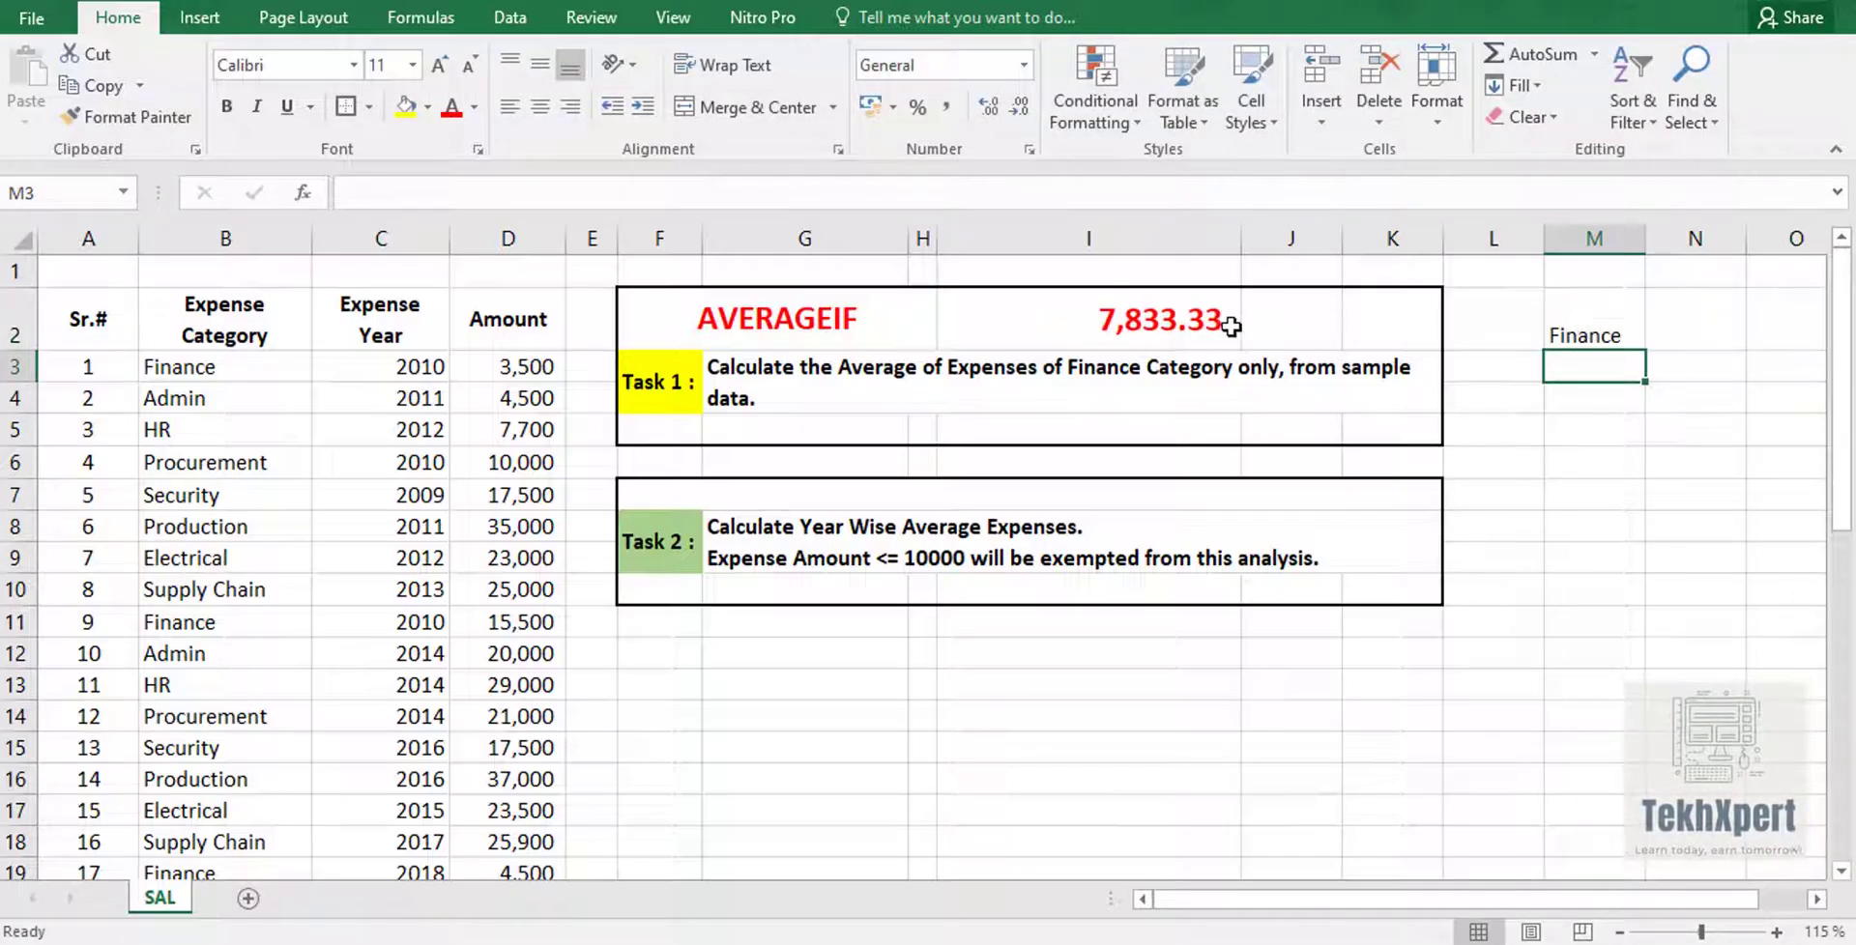
click(1229, 325)
Centre M2 horizontally and vertically and change its category to HR, giving 15,550.00
click(1575, 328)
right_click(1576, 328)
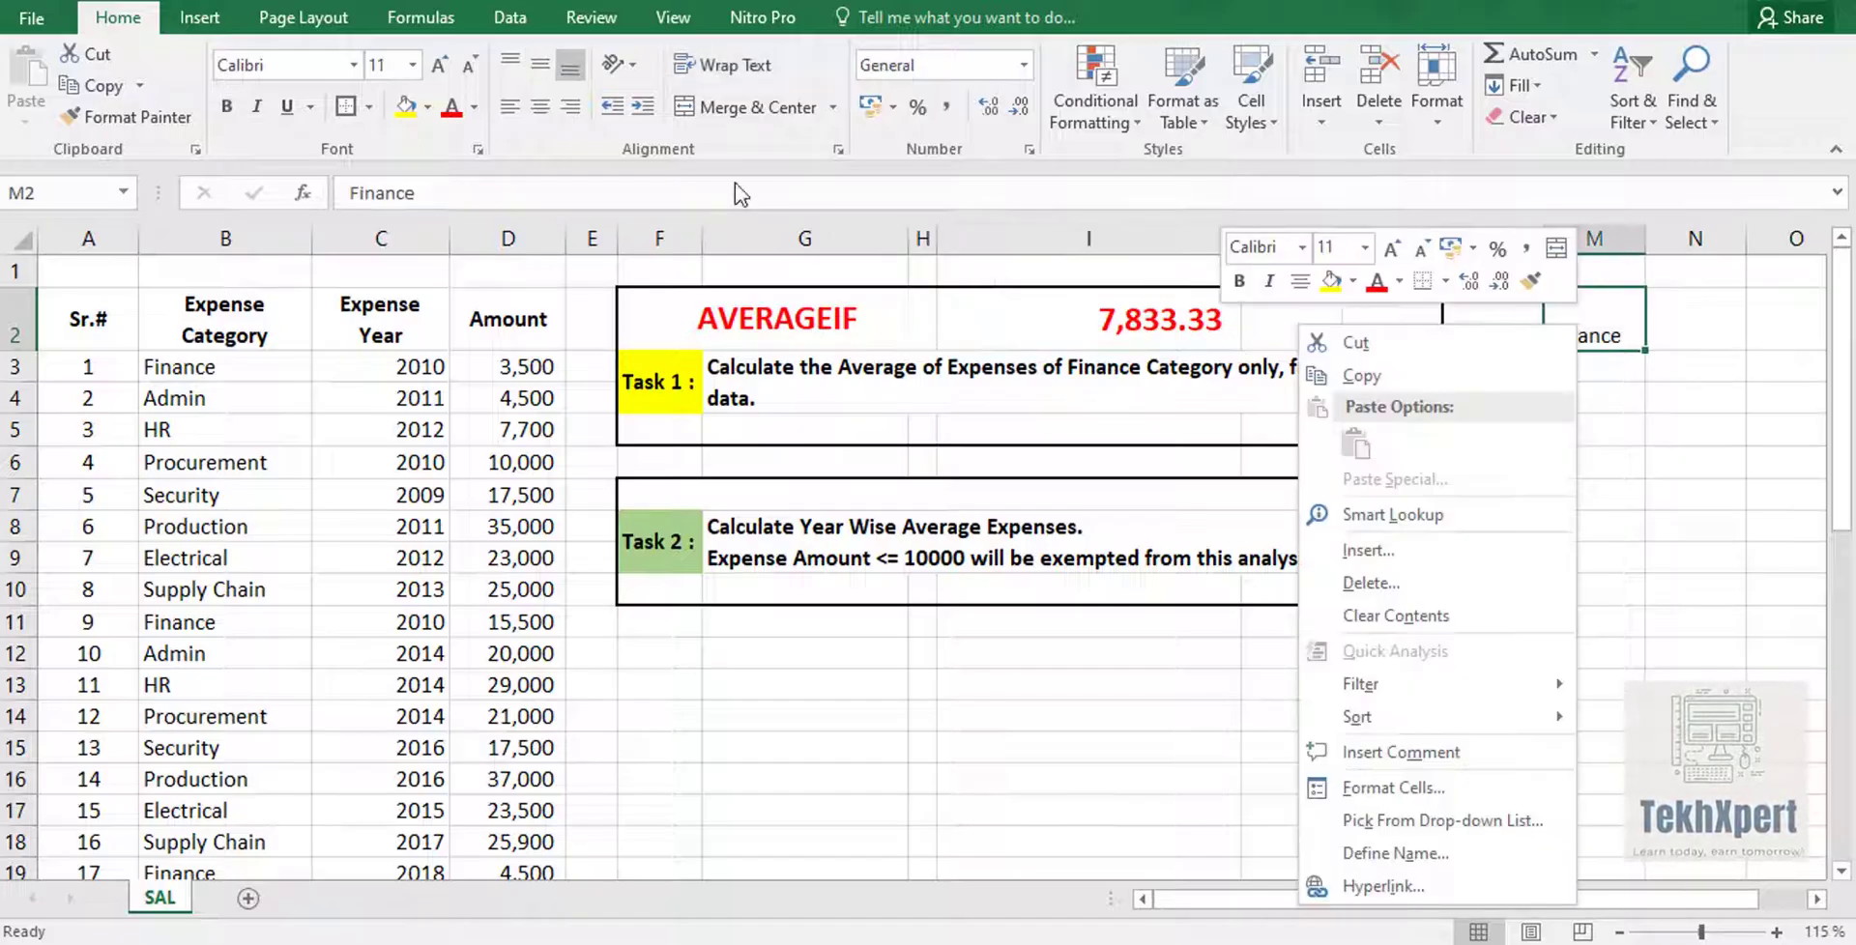
click(537, 107)
click(542, 63)
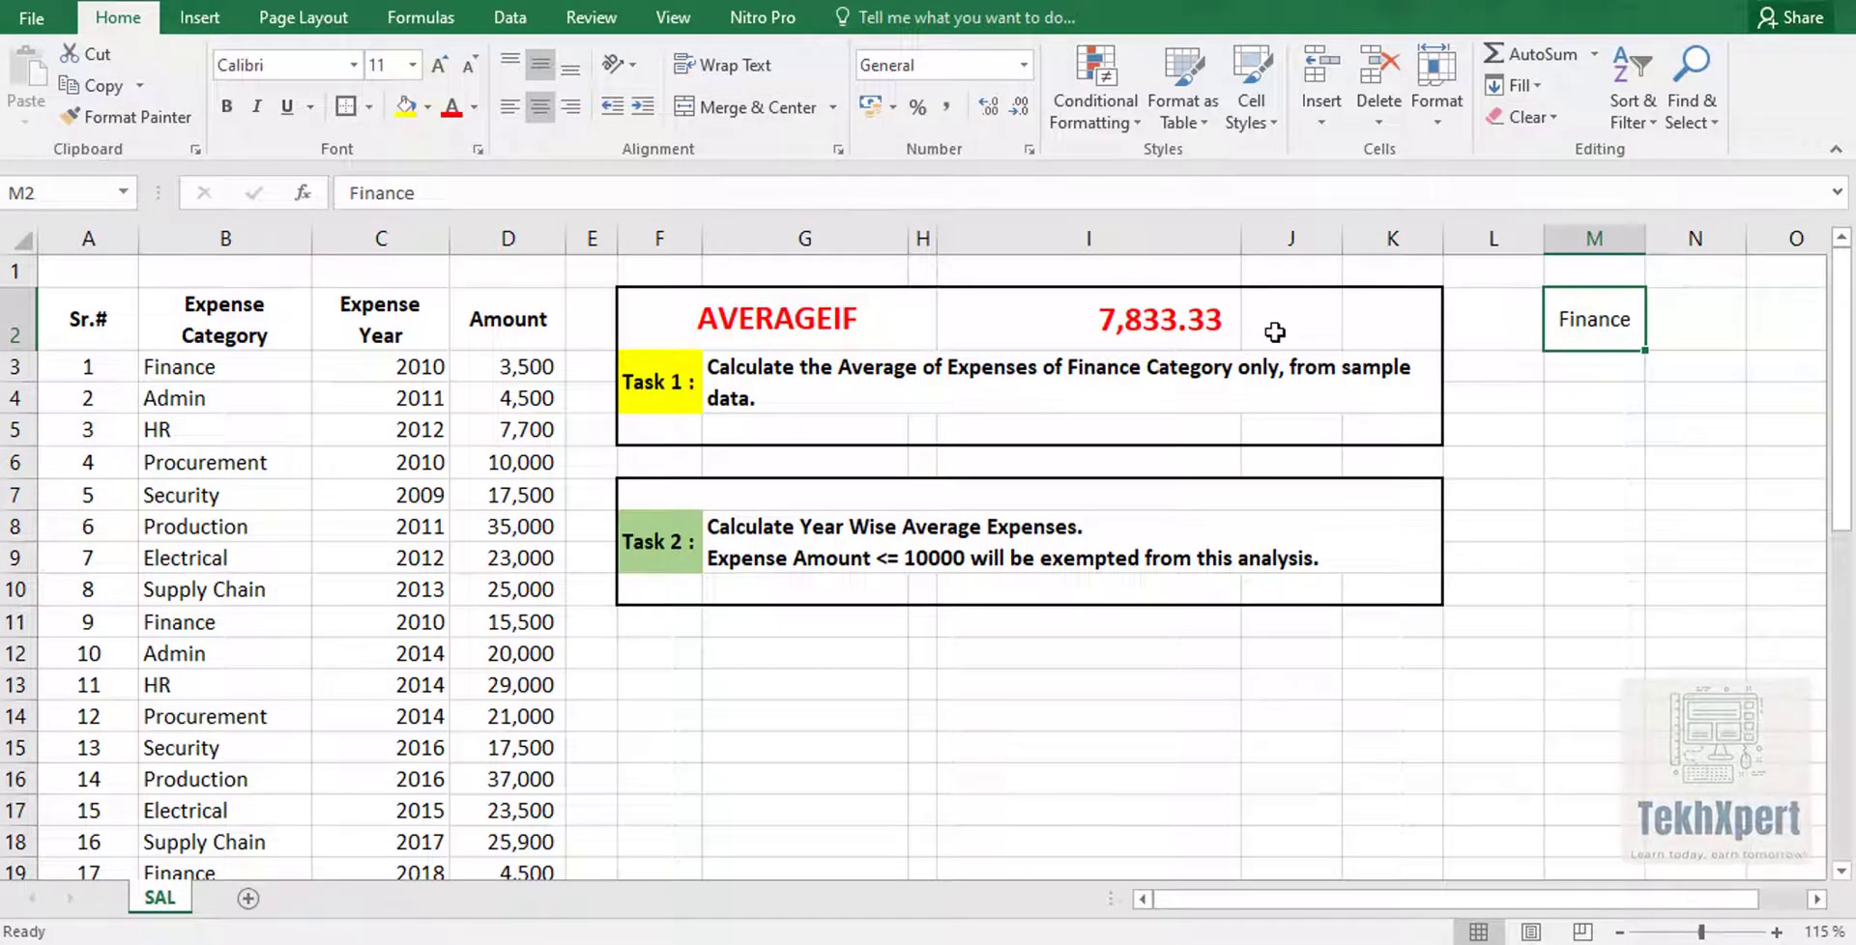
text(HR)
key(Return)
Return to I2 and open its formula for editing
key(Up)
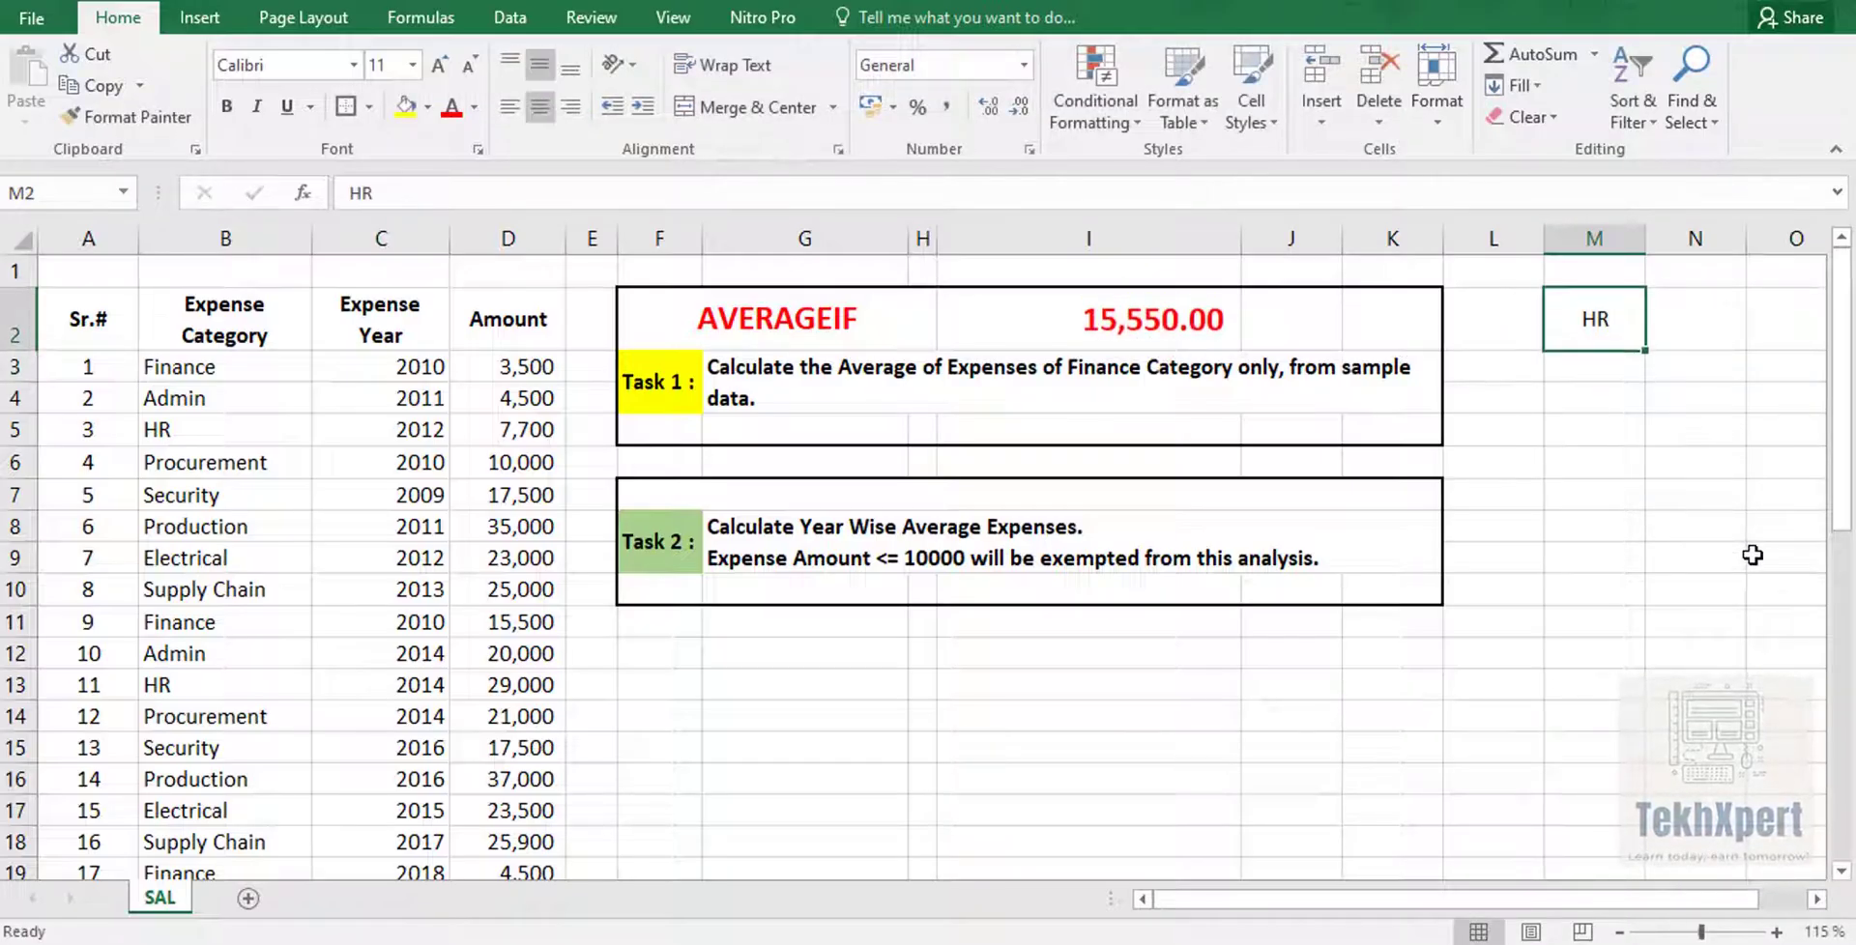
key(Left)
key(Left)
key(Left)
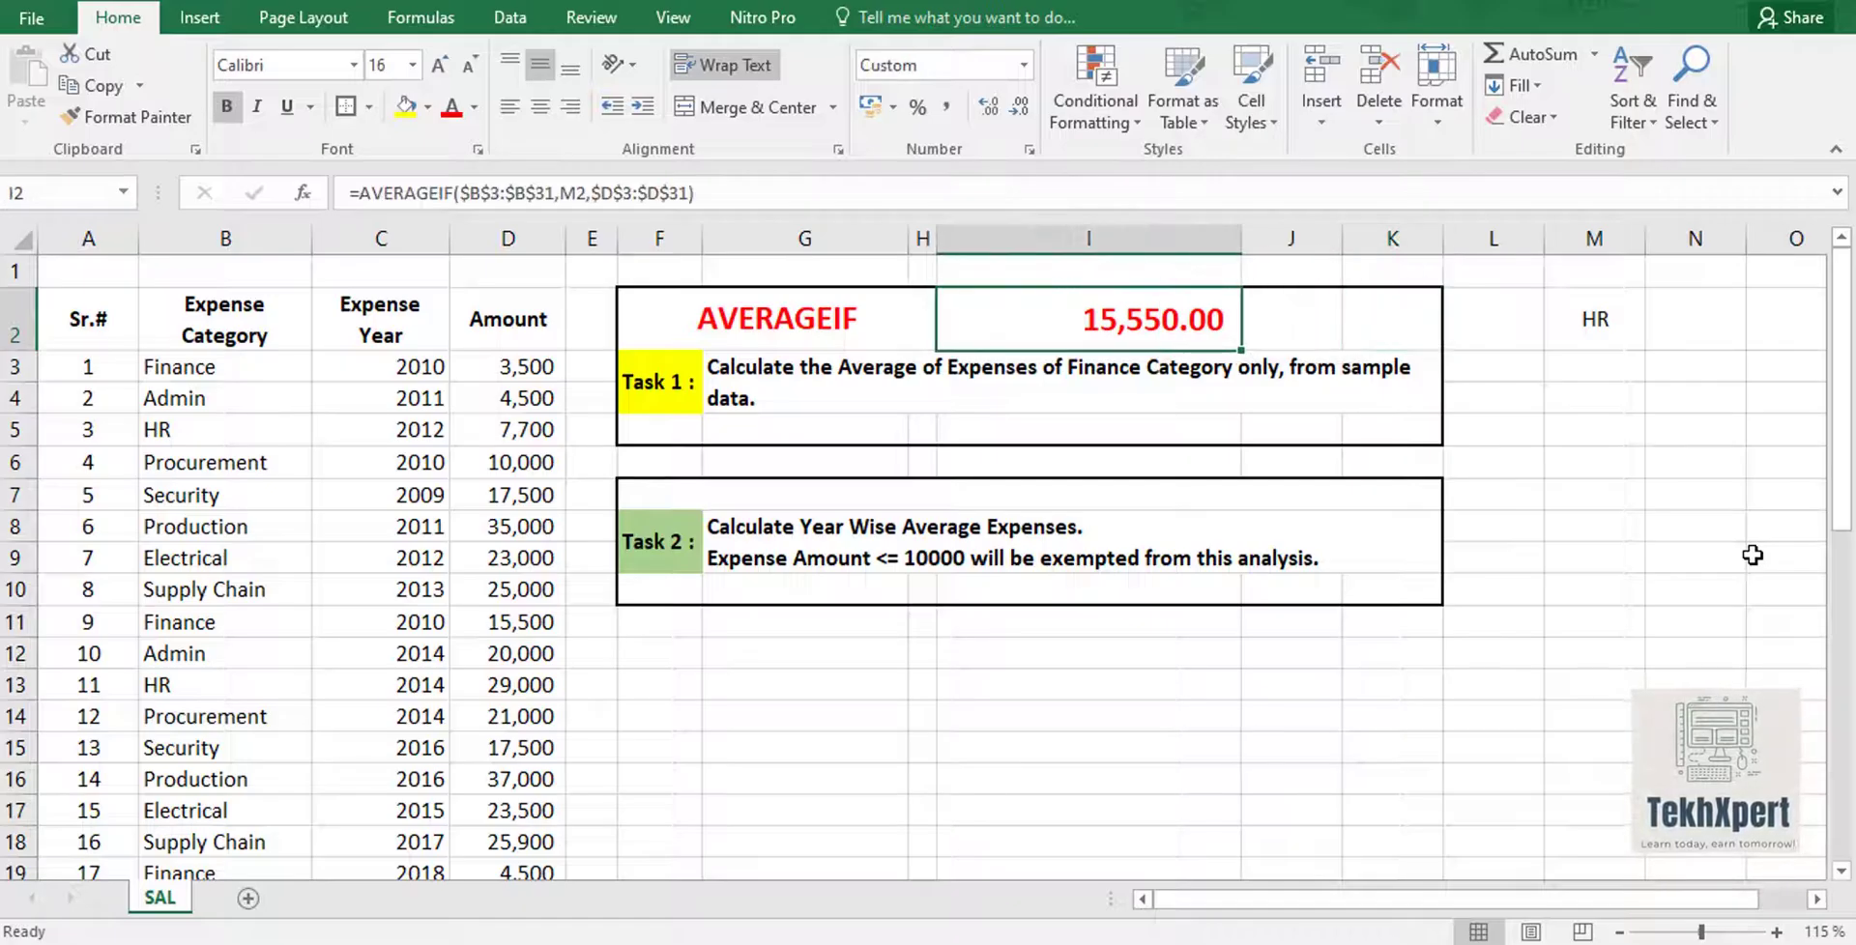
key(Right)
key(Right)
key(Right)
key(Left)
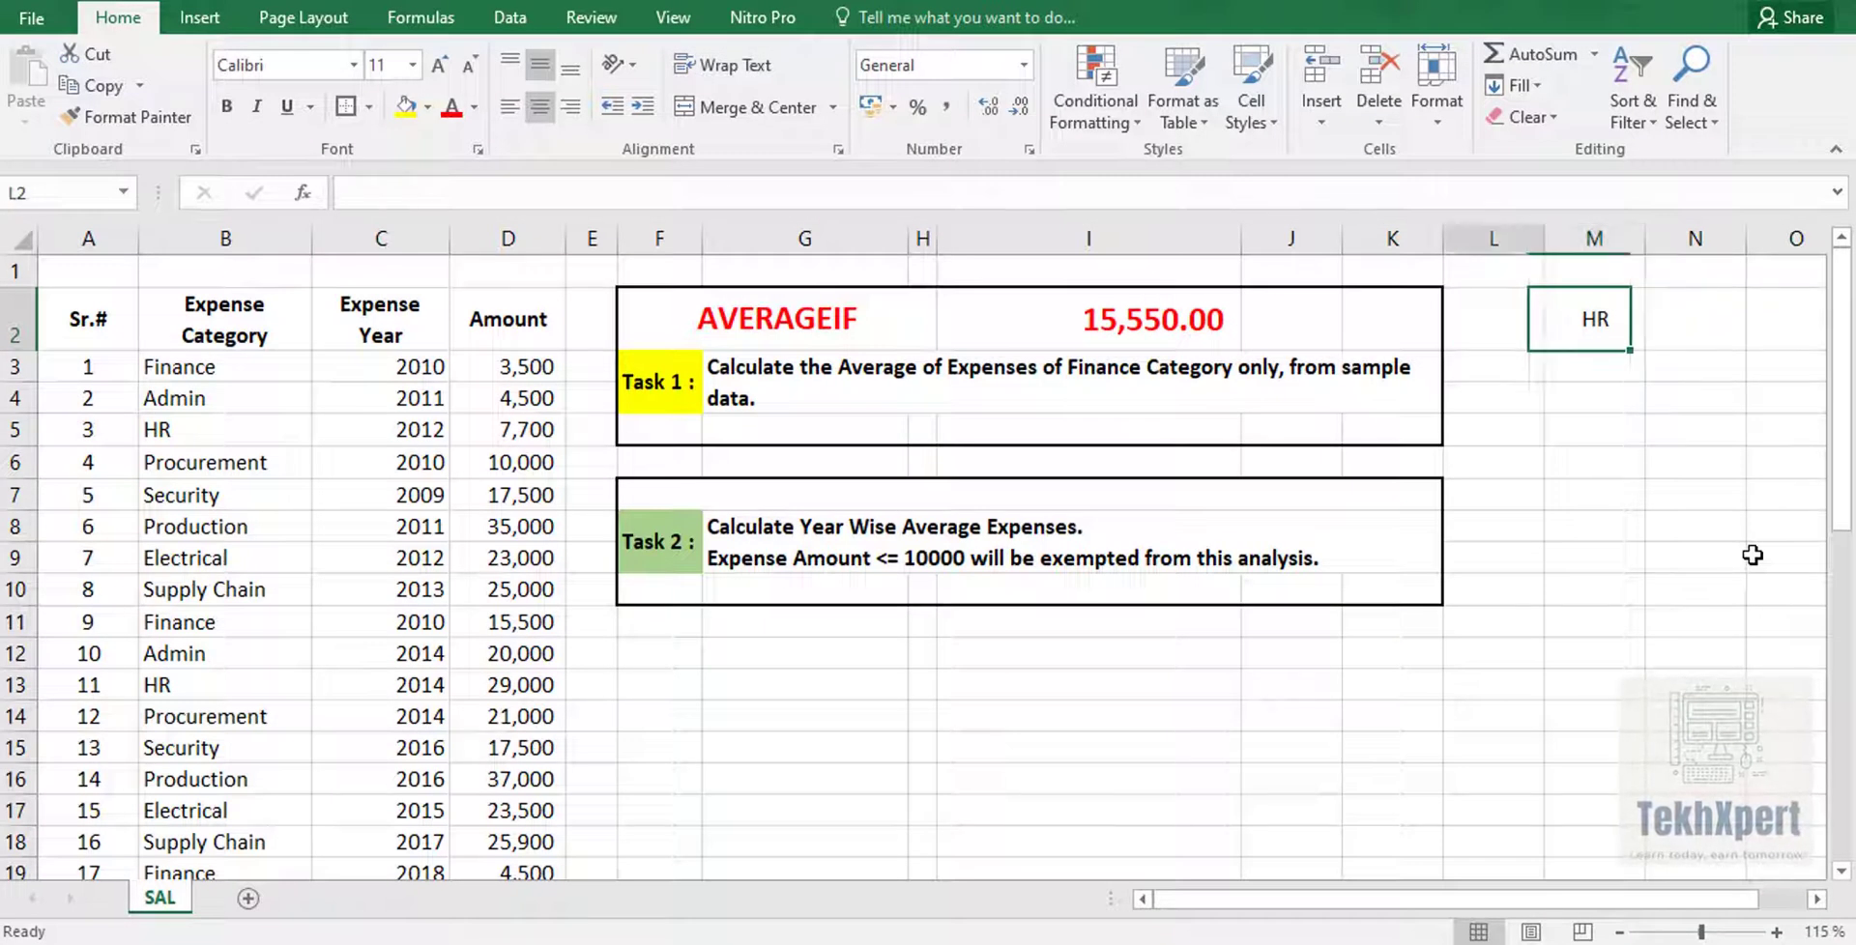
key(Left)
key(Left)
key(F2)
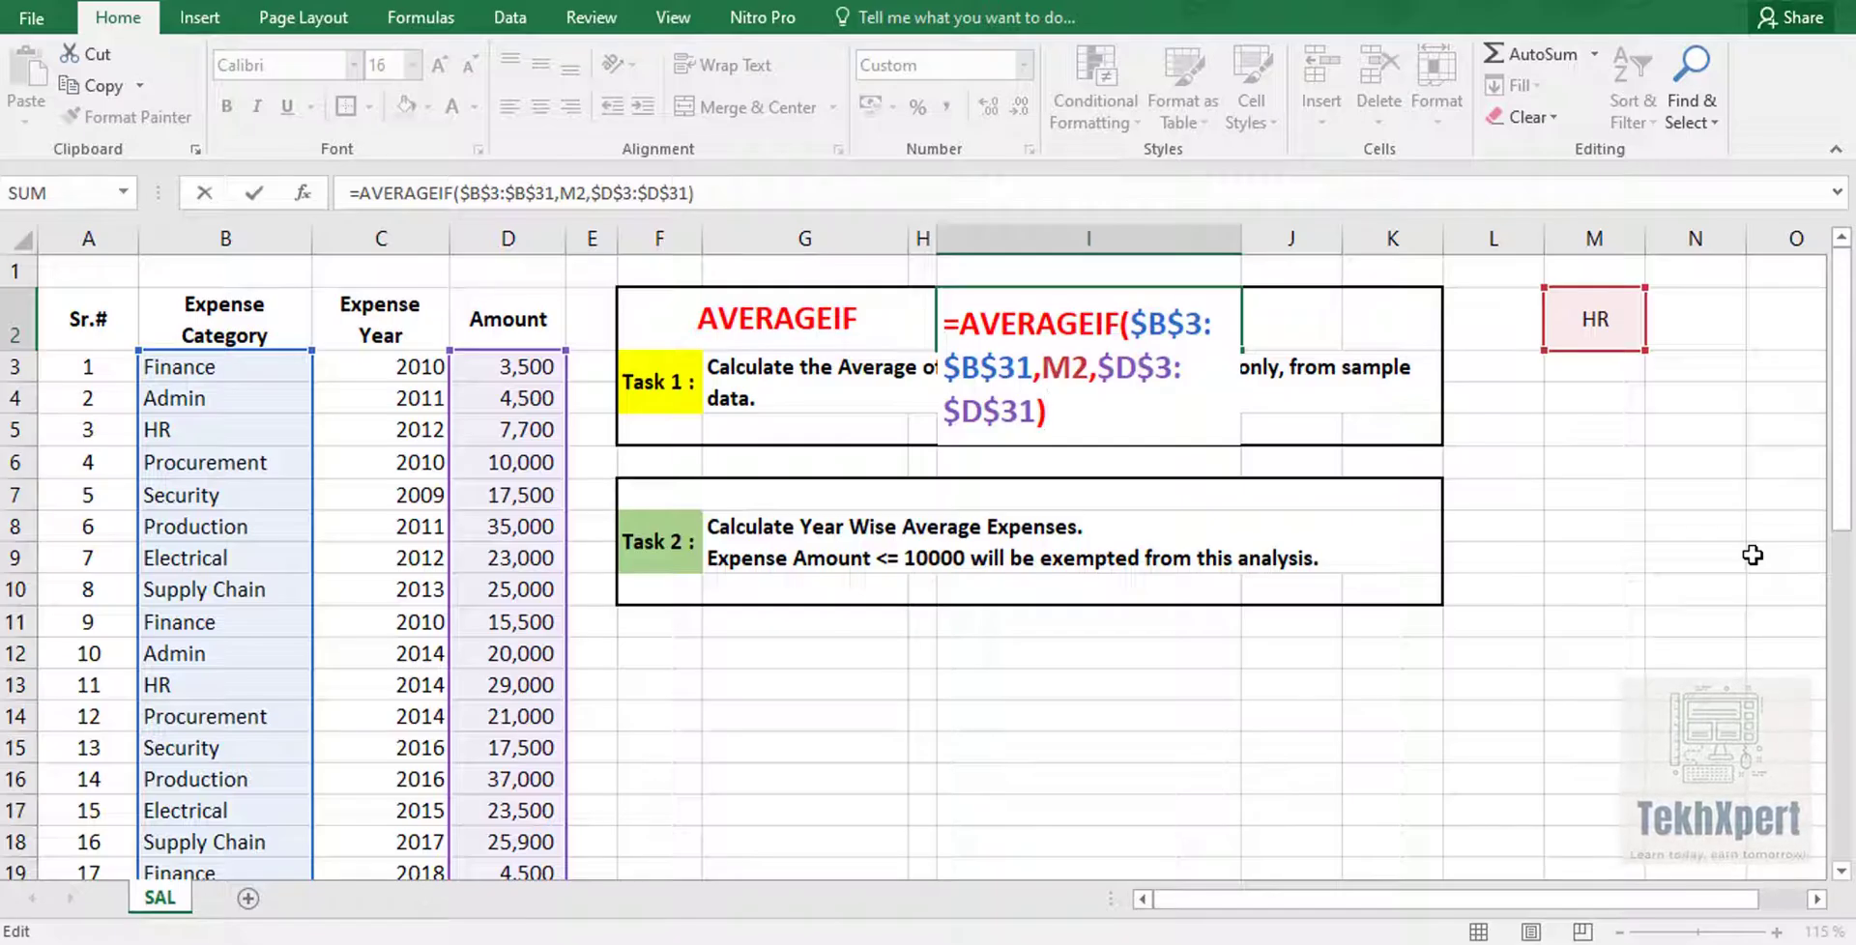
key(ctrl+Return)
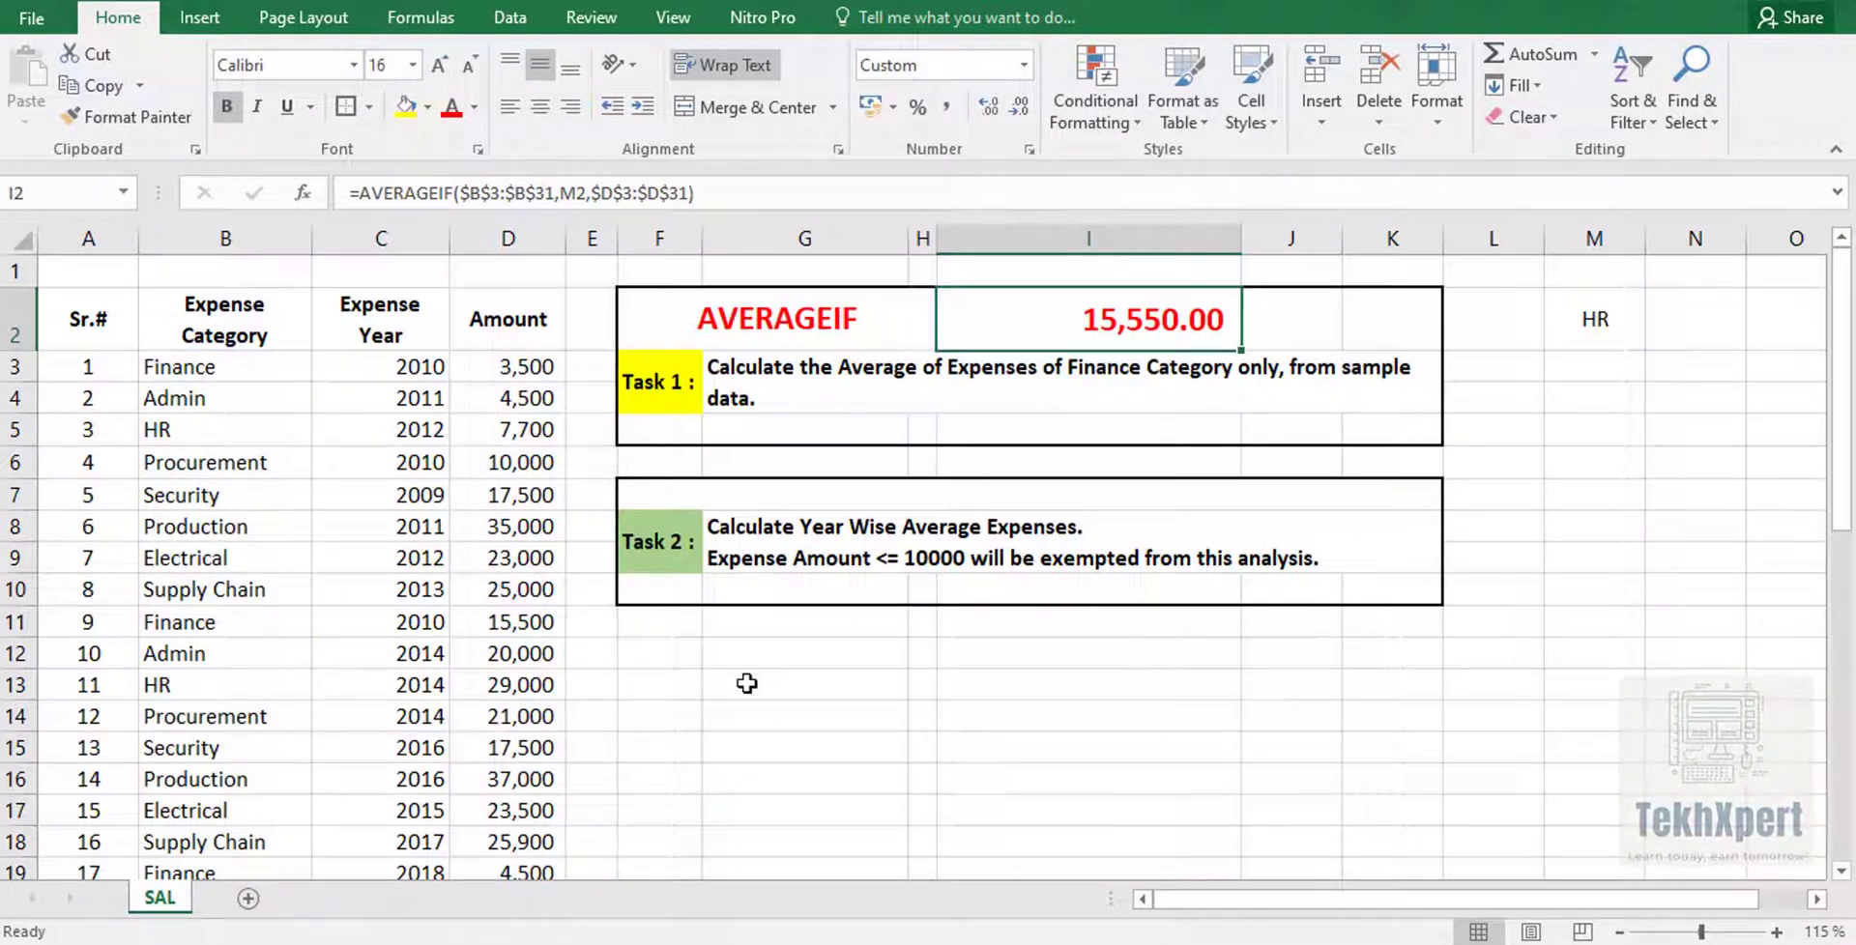
click(667, 555)
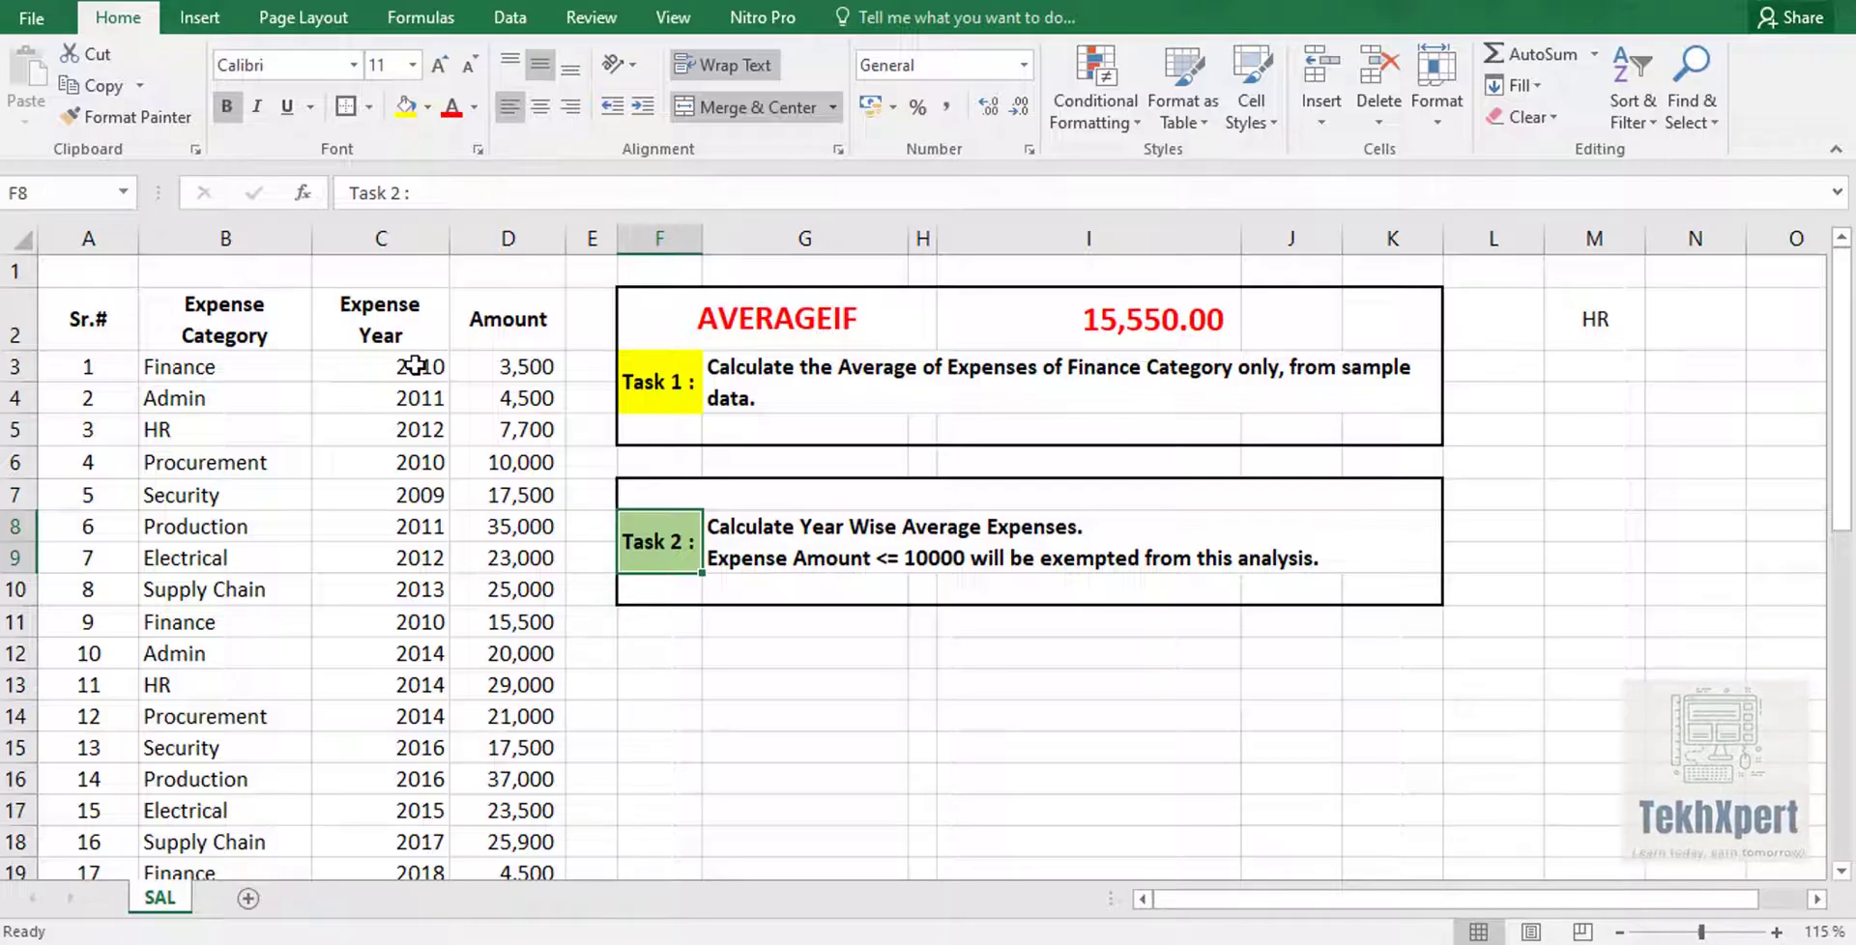
Copy the Expense Year values C3:C31 and paste them into column G starting at G11
drag(416, 365, 406, 935)
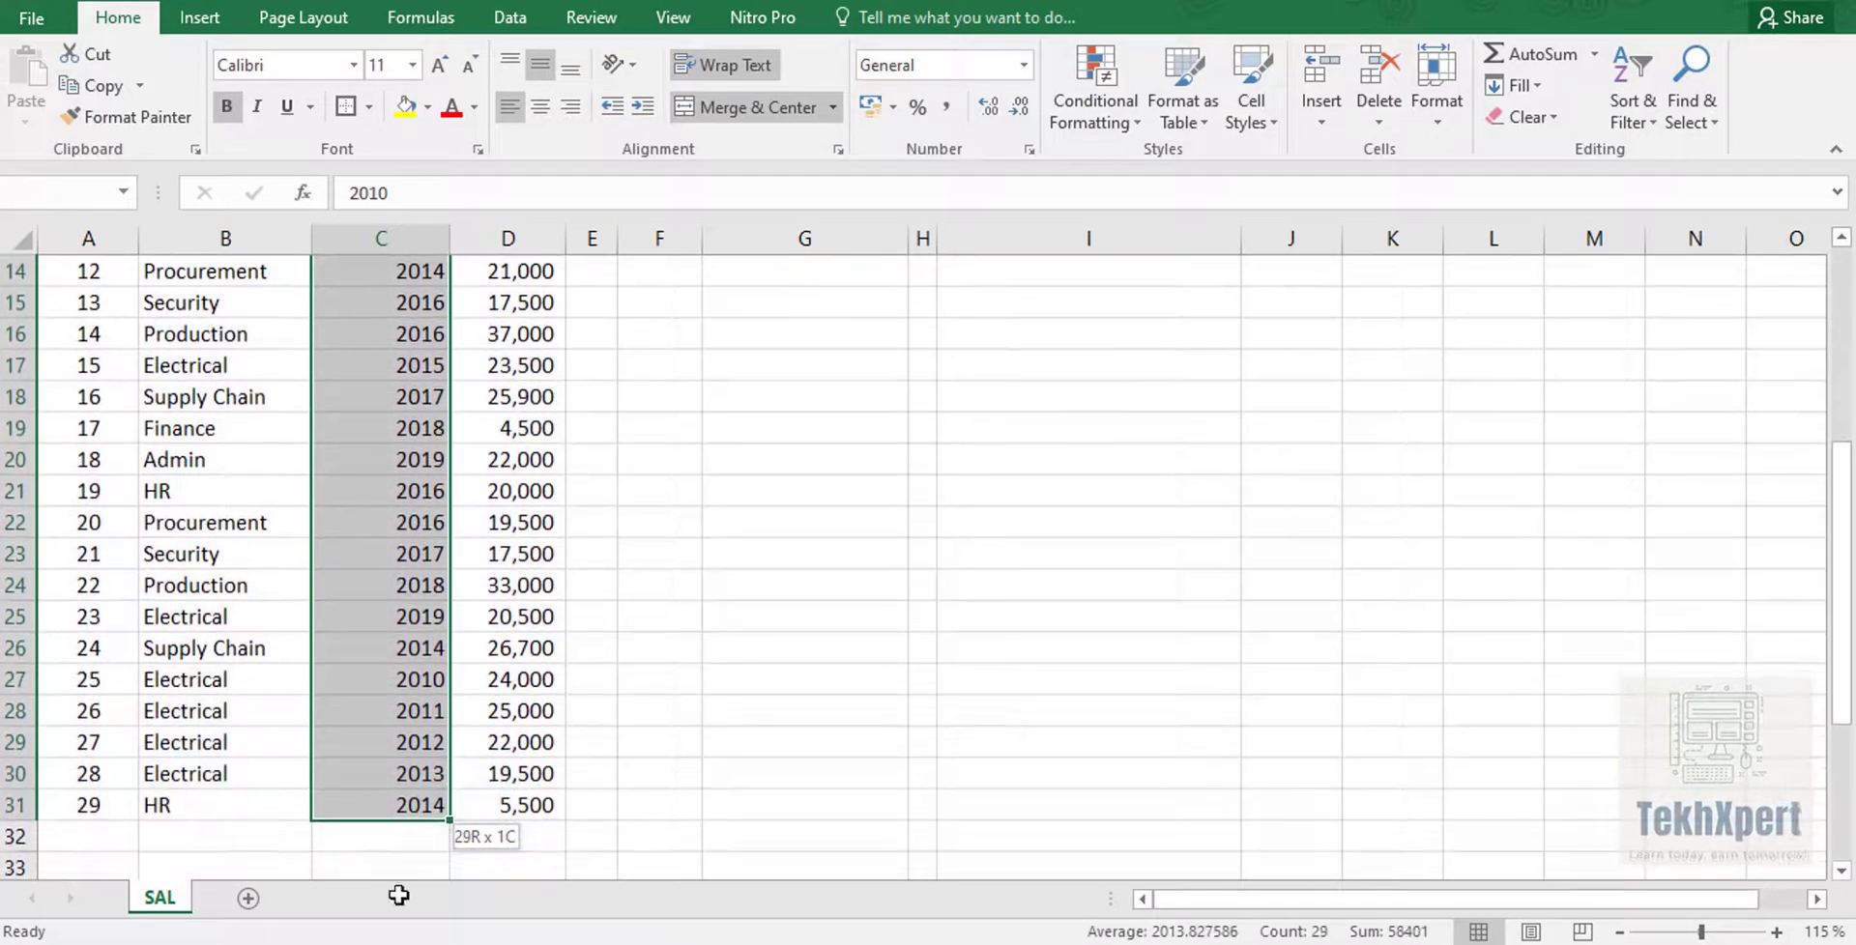
drag(406, 935, 399, 803)
click(107, 89)
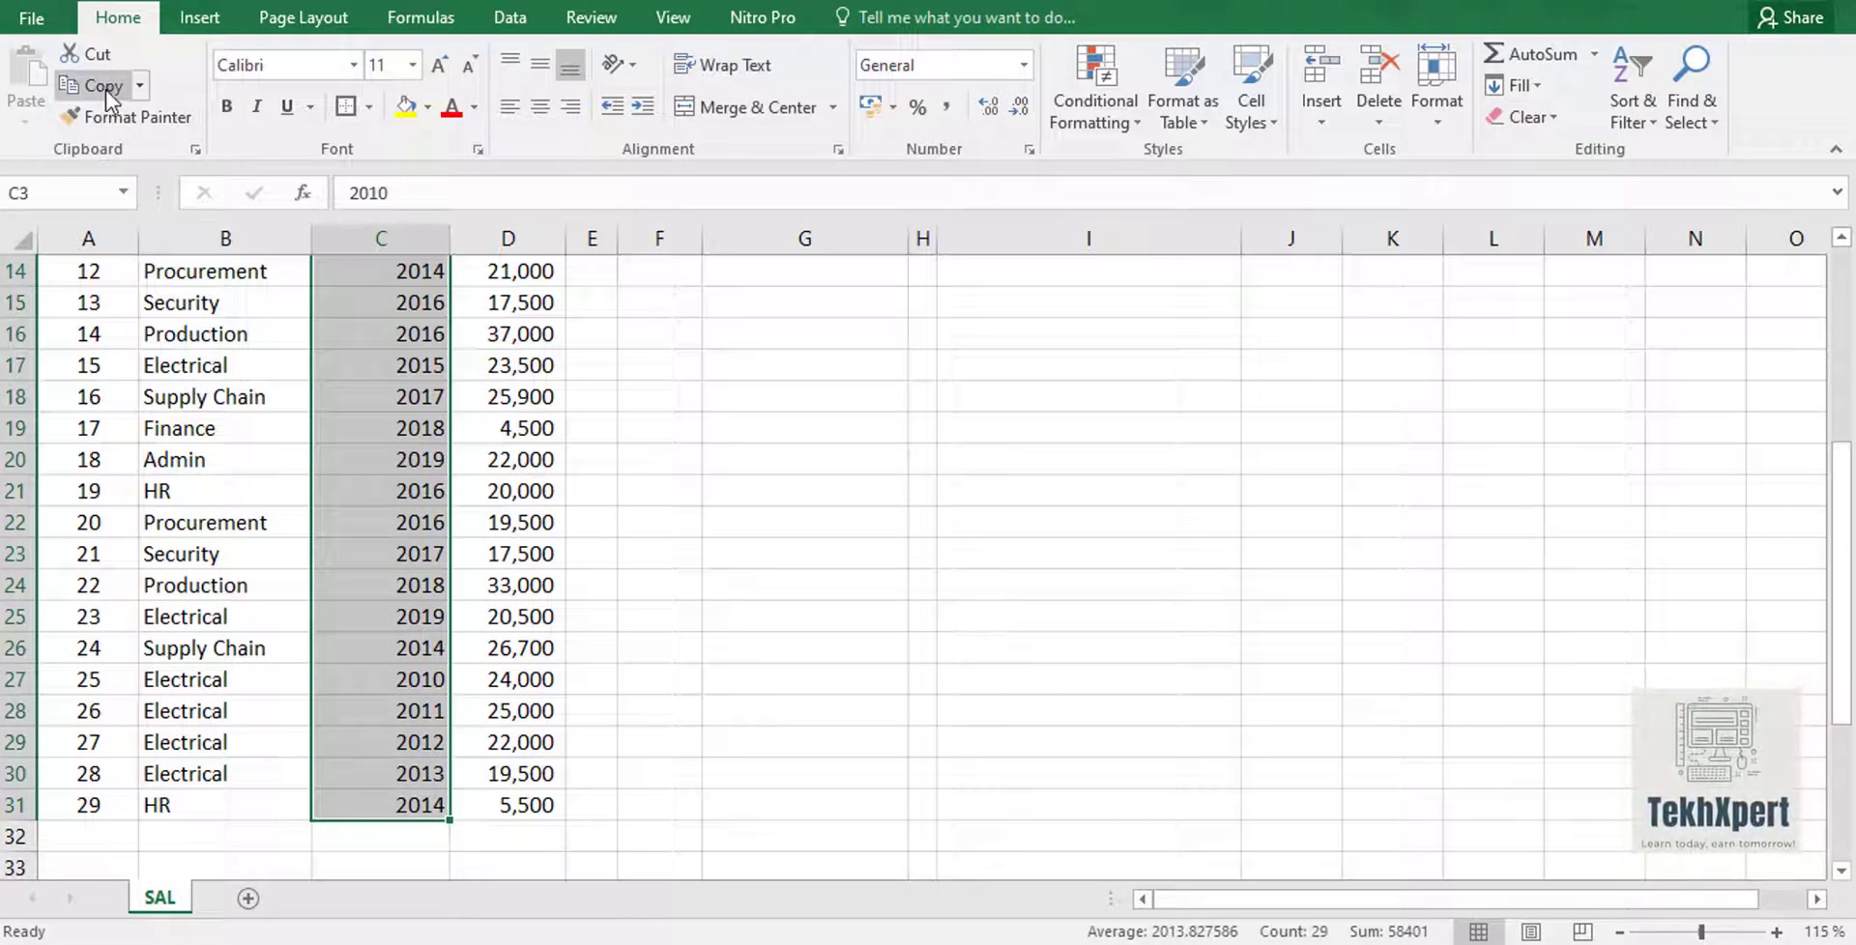
scroll(799, 642, up, 5)
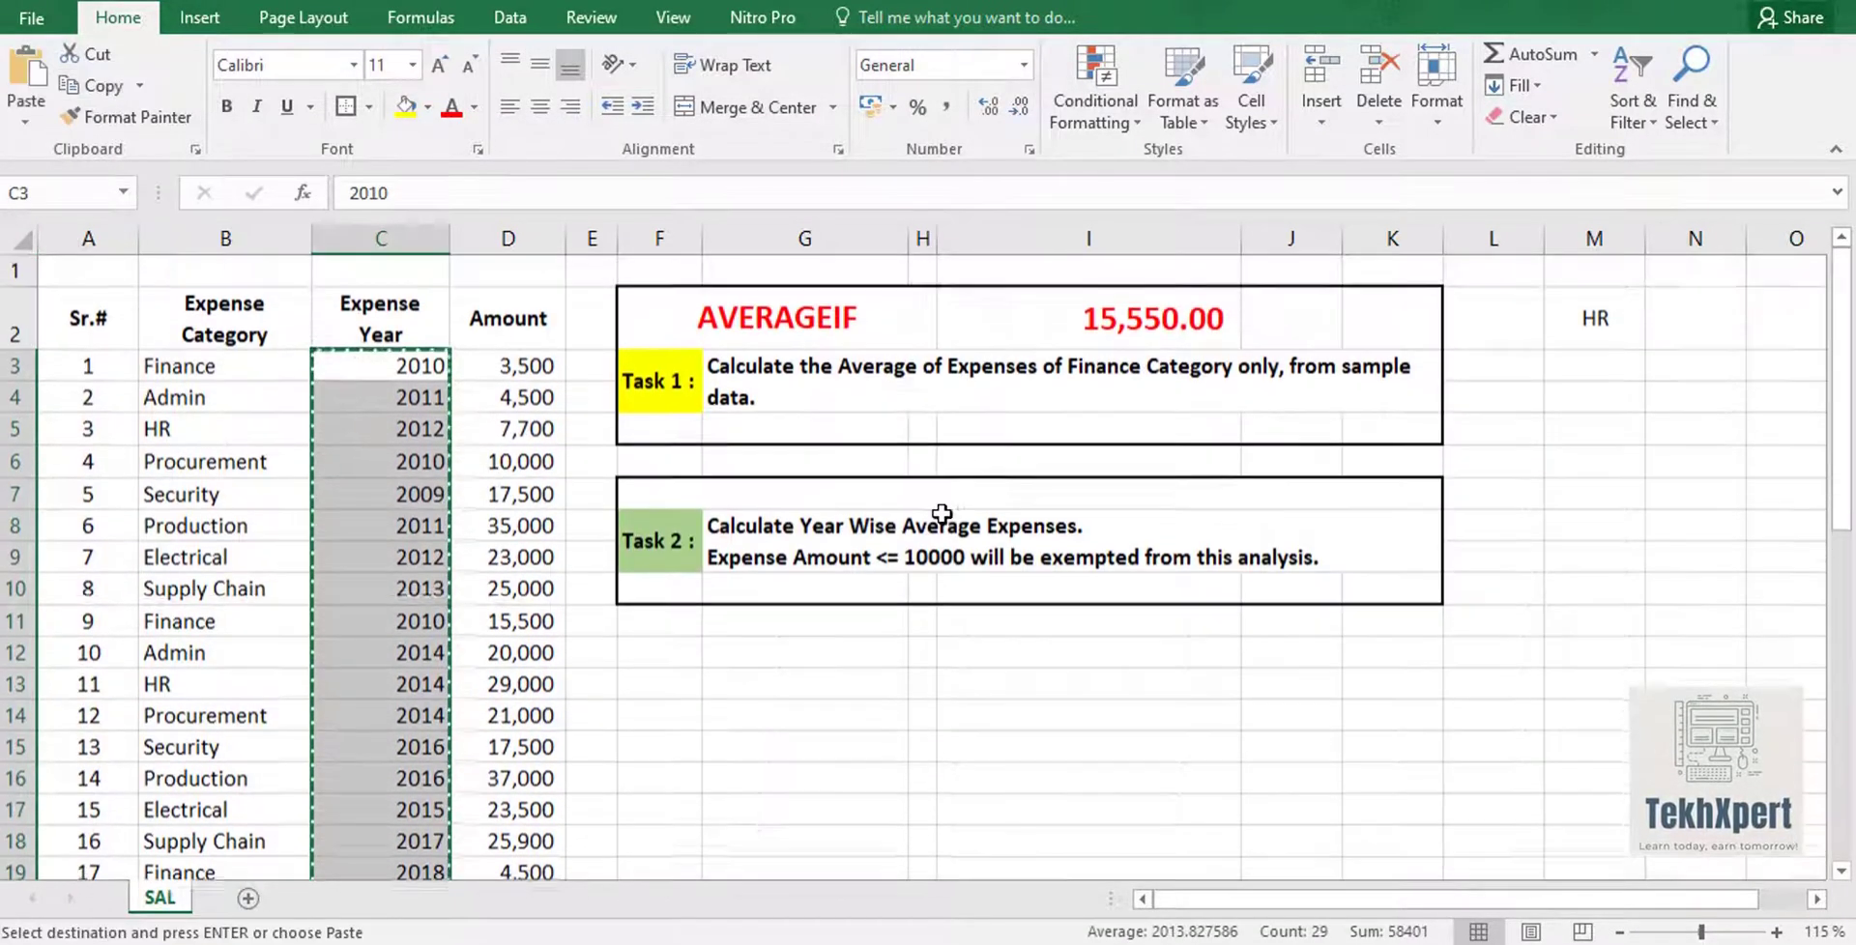
click(768, 626)
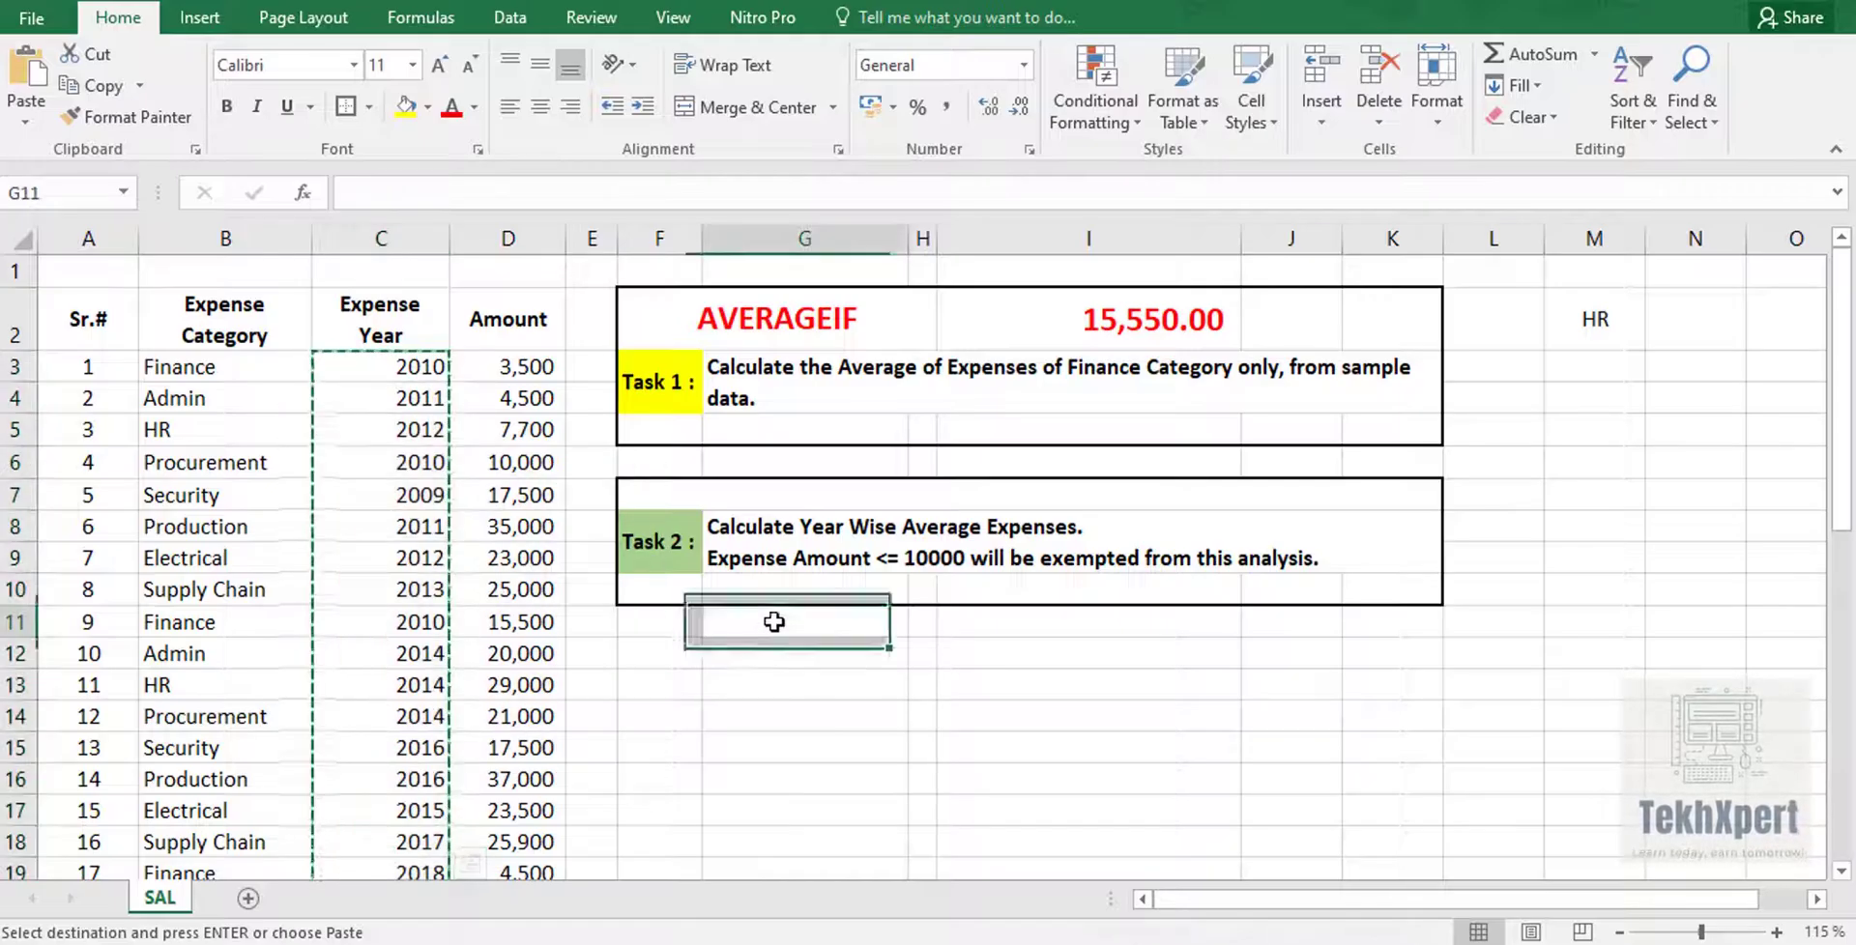
click(26, 76)
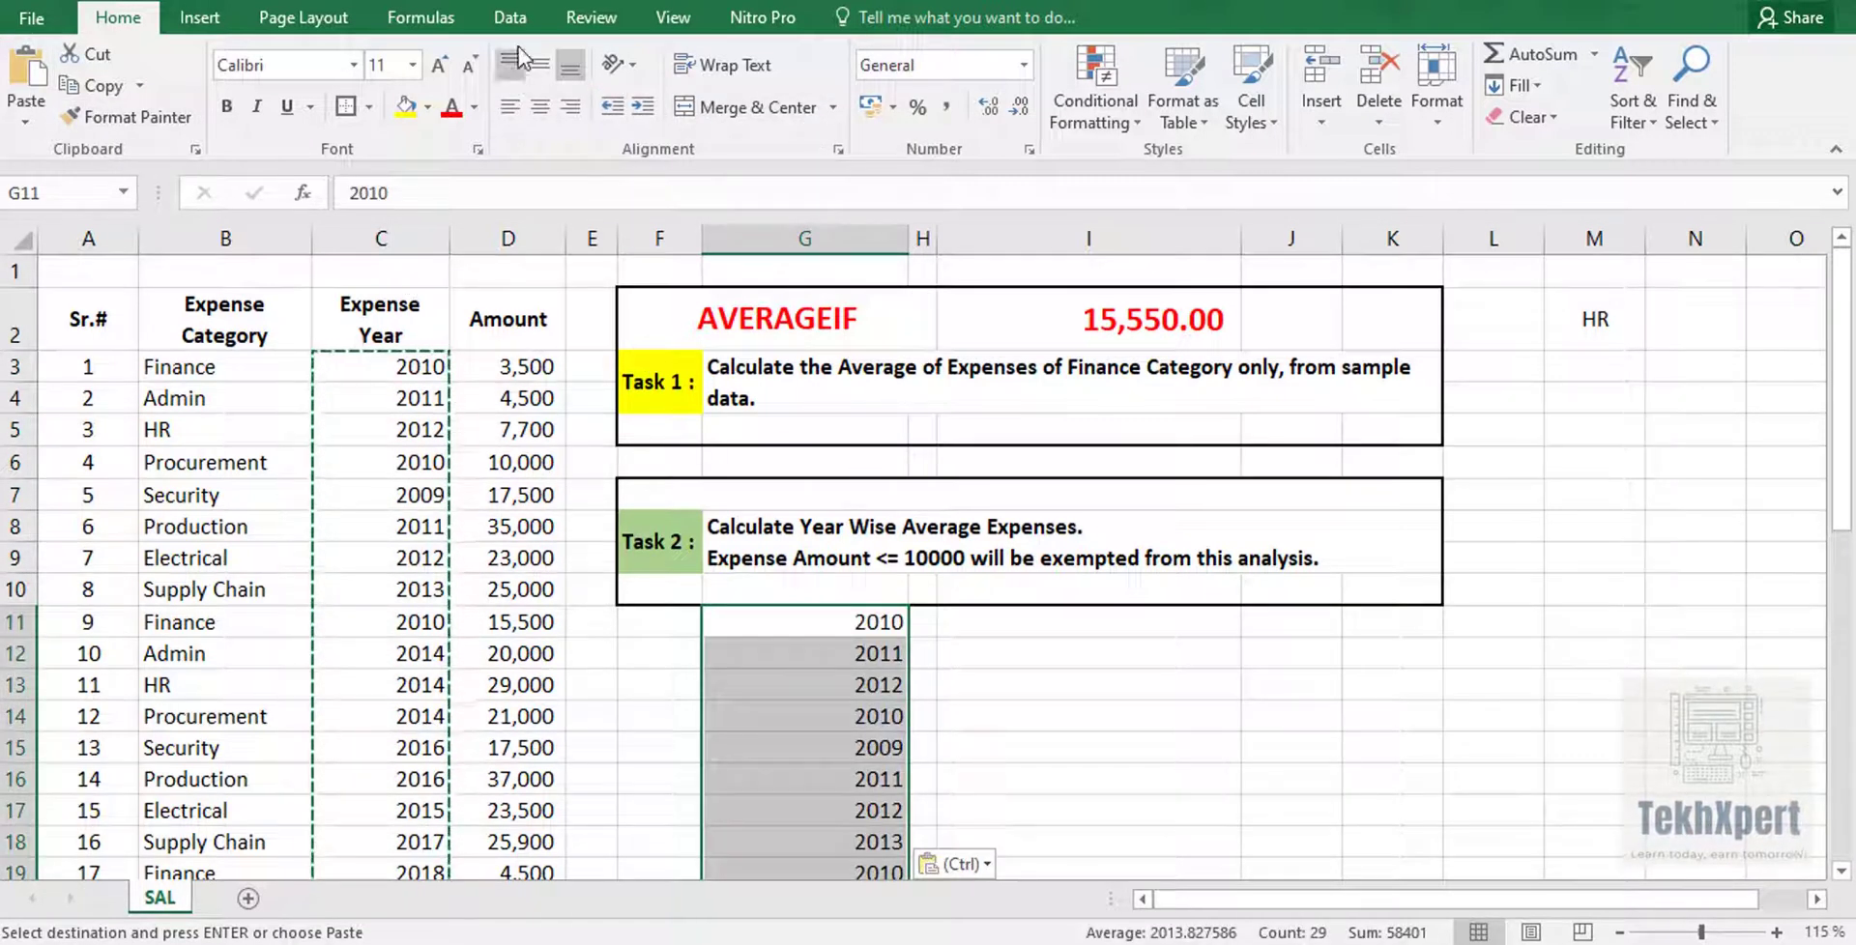
Remove duplicate years from the pasted list, leaving 11 unique years after 18 removed
click(511, 17)
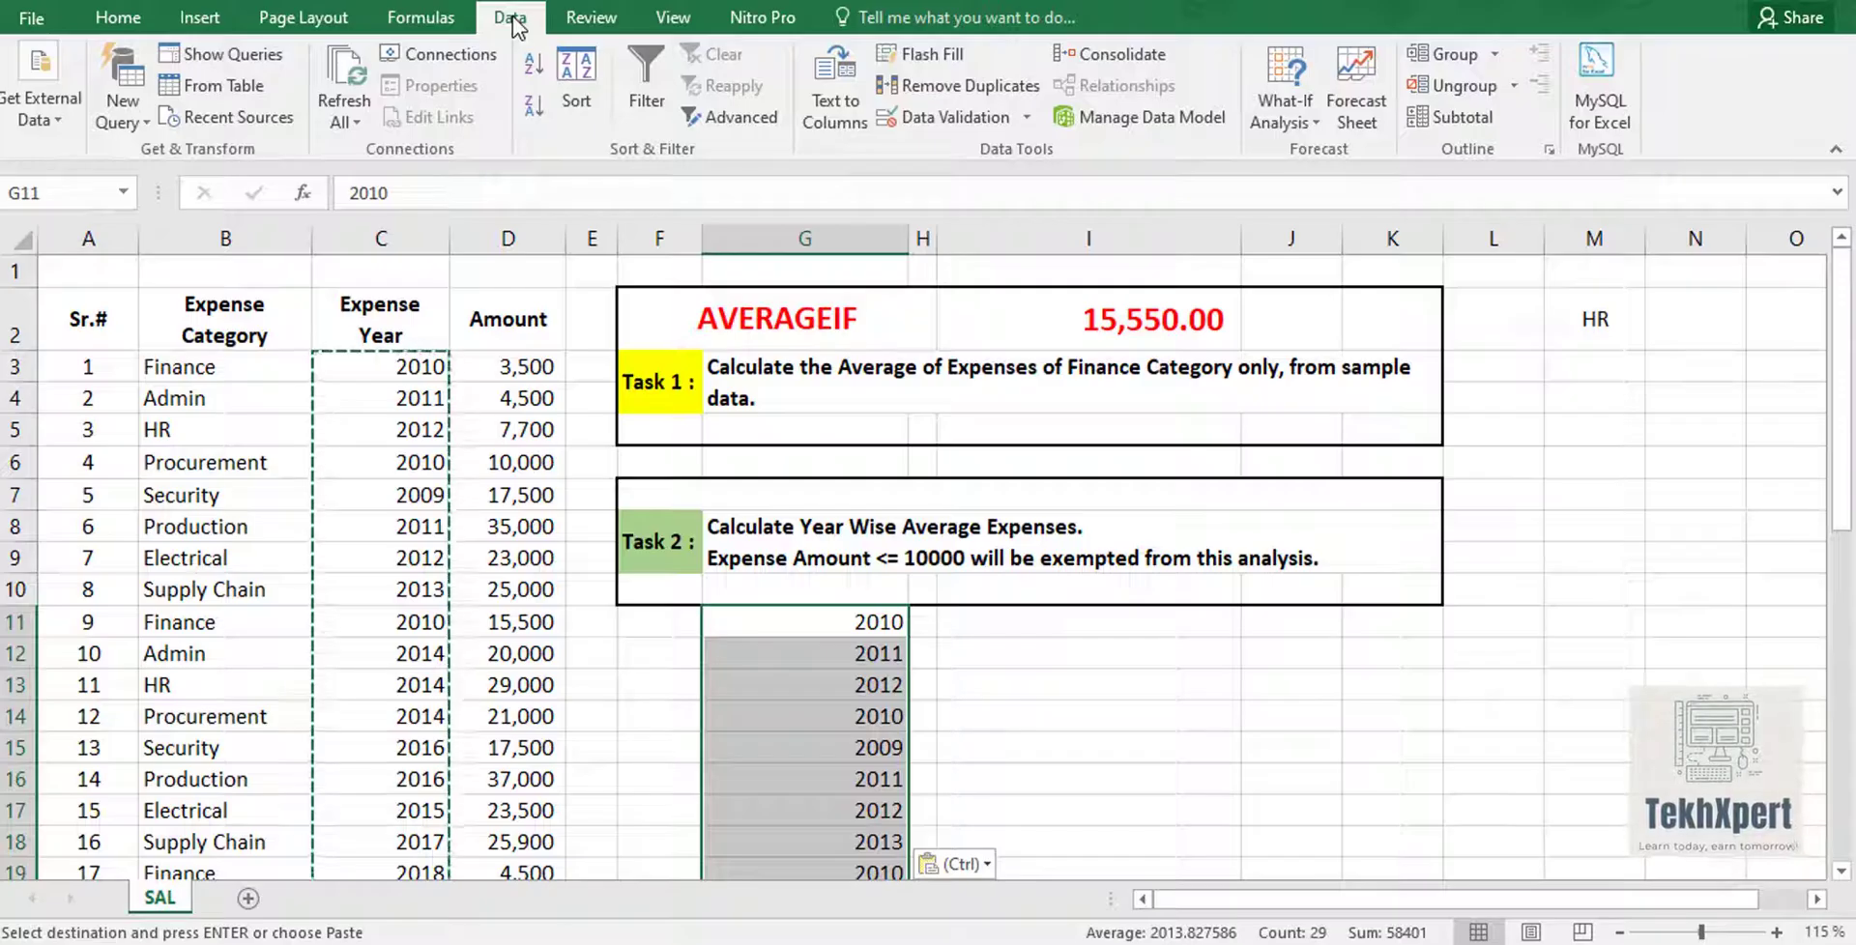
click(1028, 93)
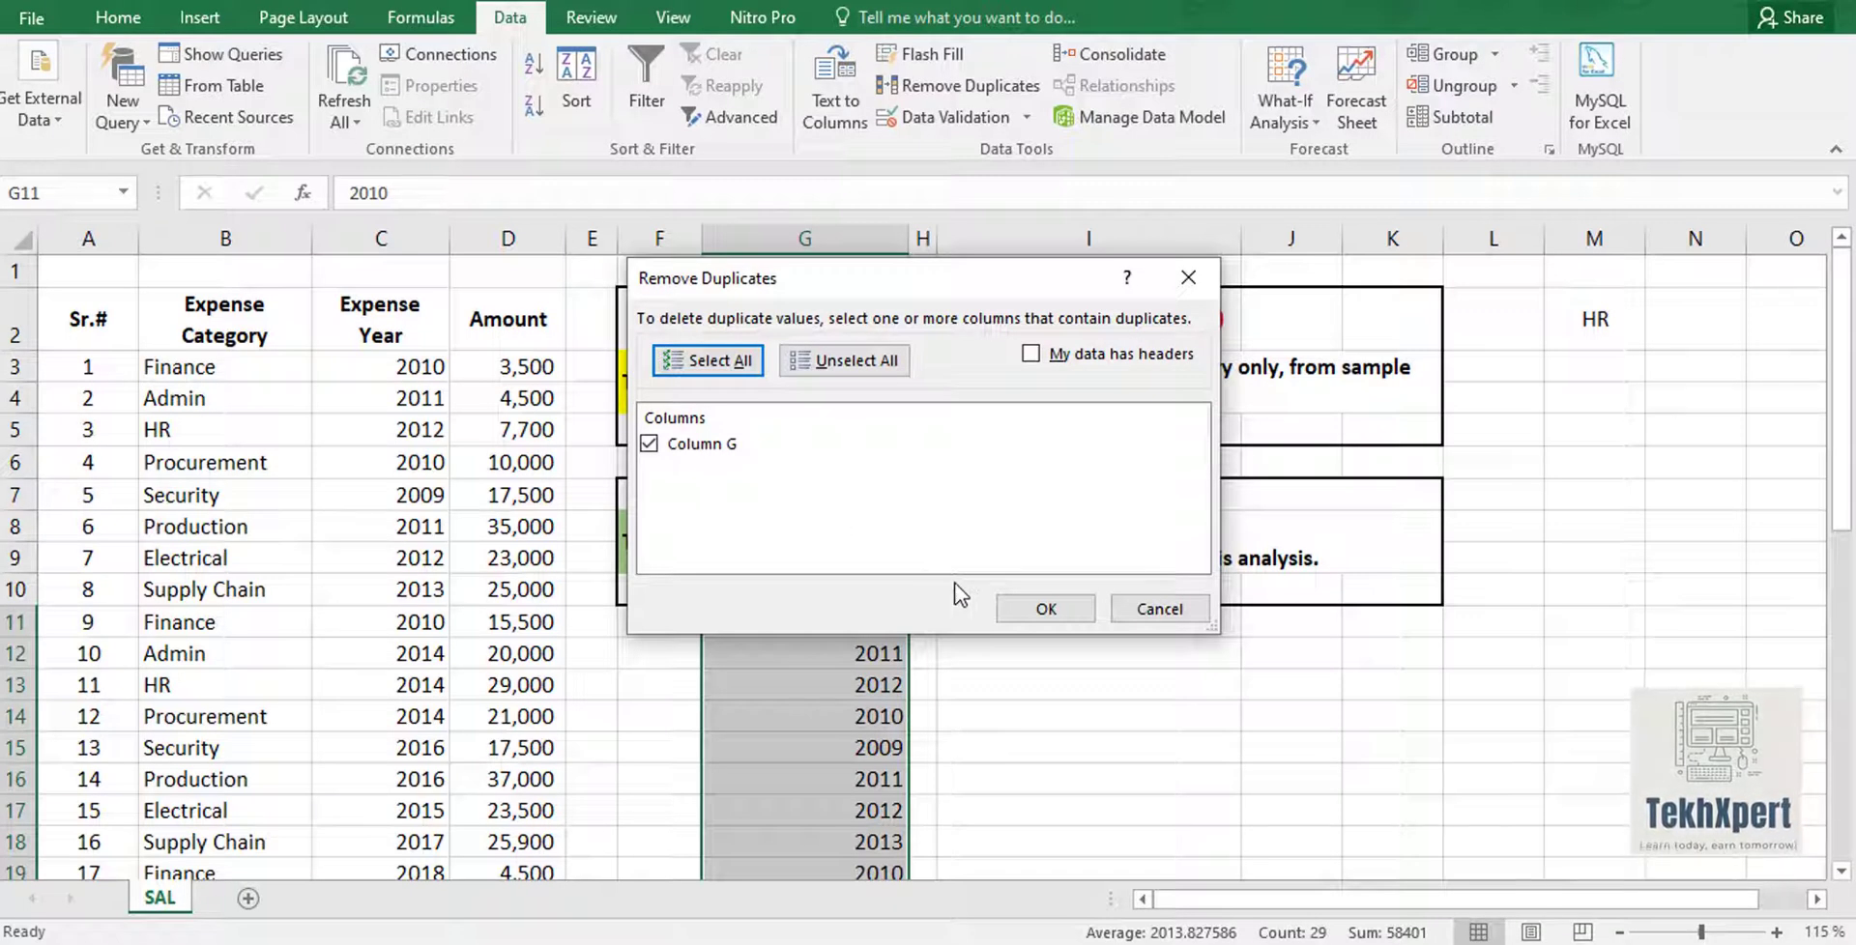
click(1011, 611)
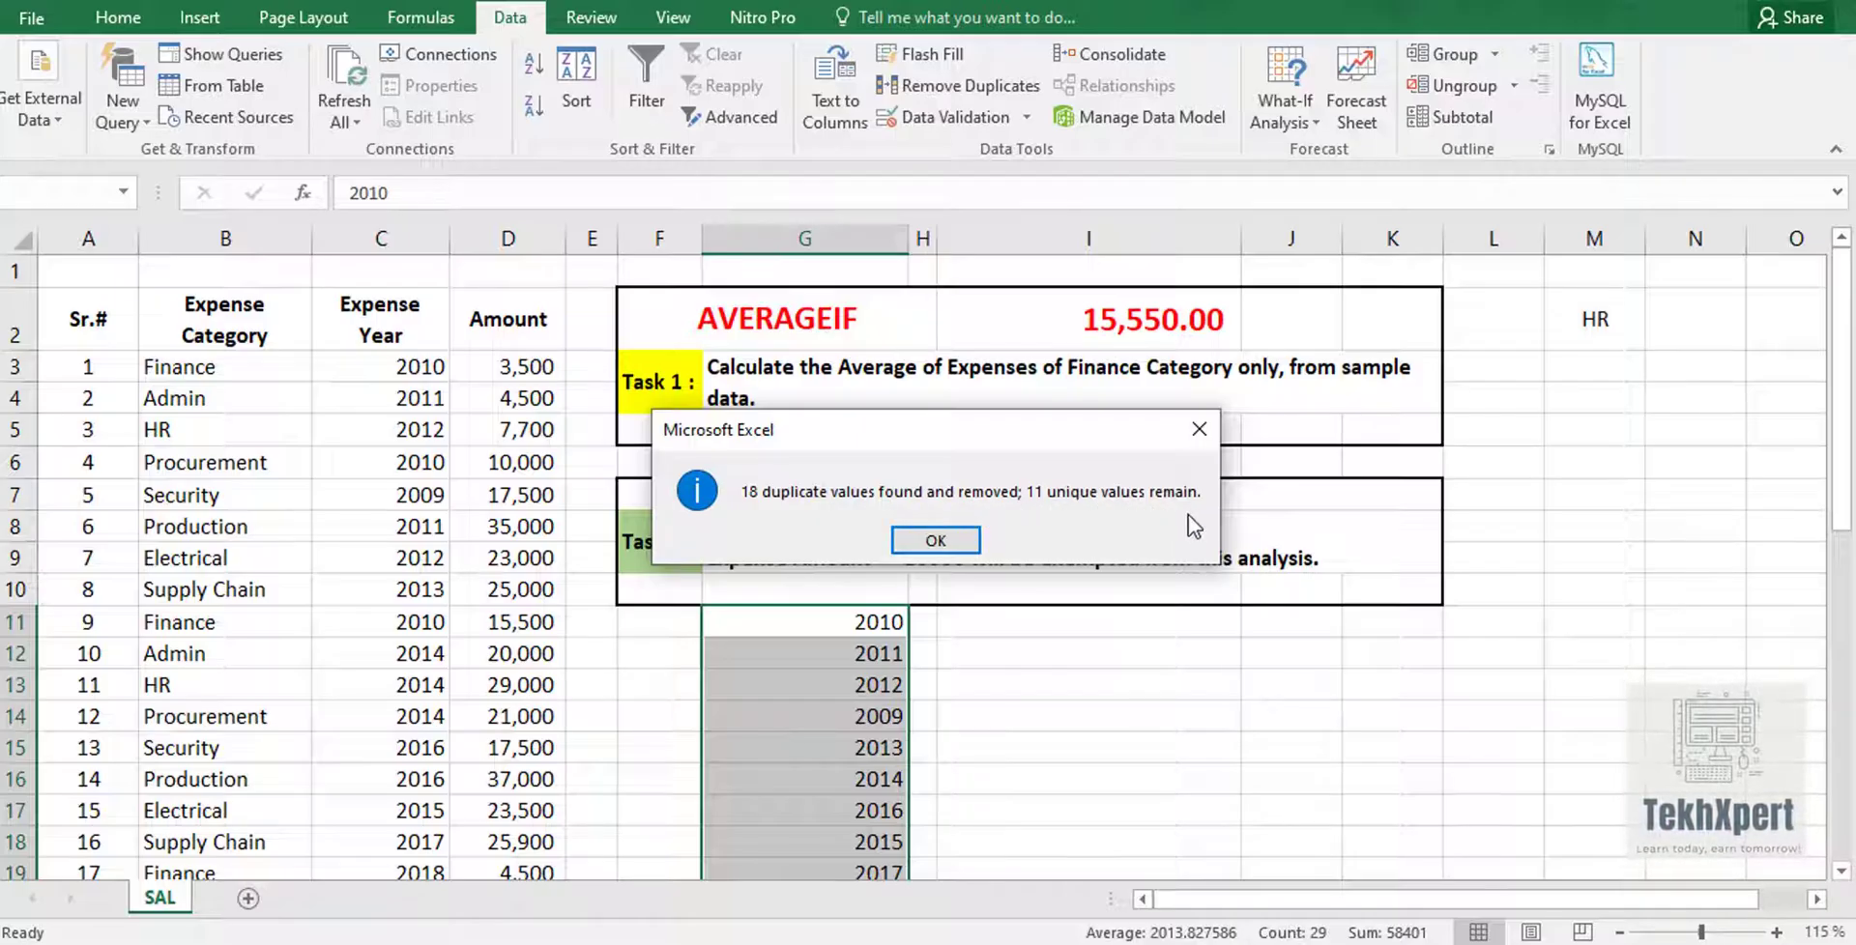
click(940, 538)
Sort the unique years in column G ascending, from 2009 to 2019
click(966, 643)
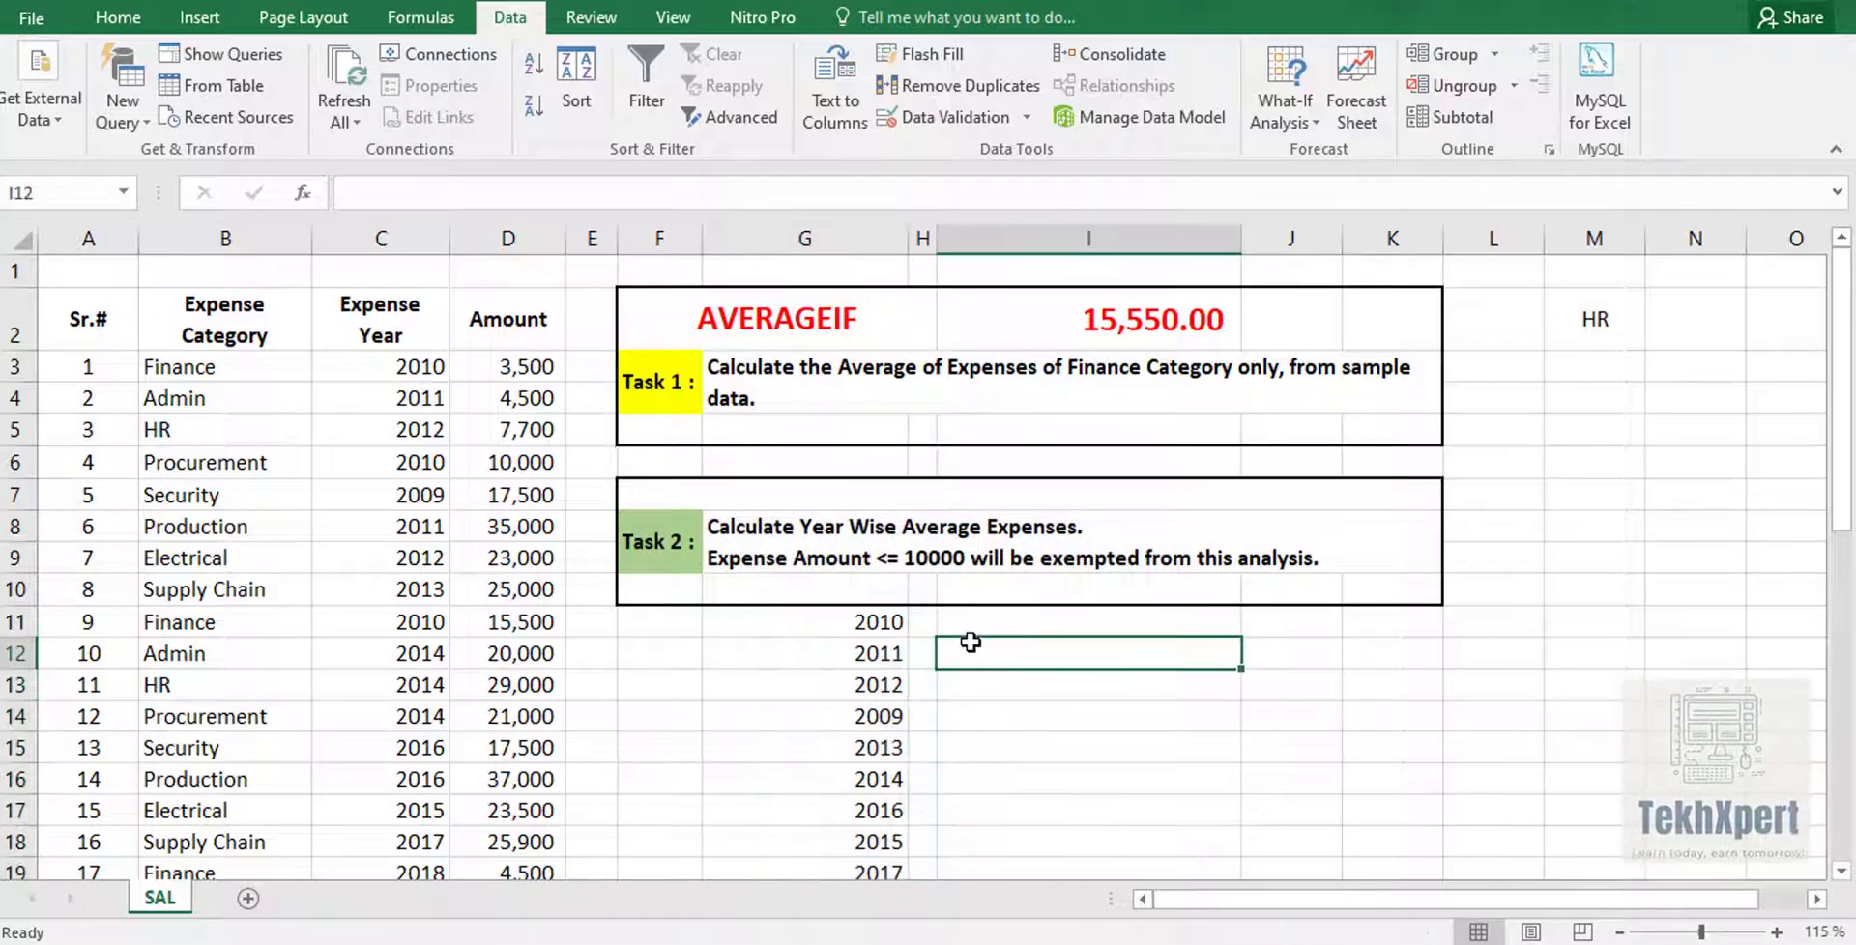
click(871, 630)
key(Down)
key(Down)
key(Down)
key(Down)
key(Down)
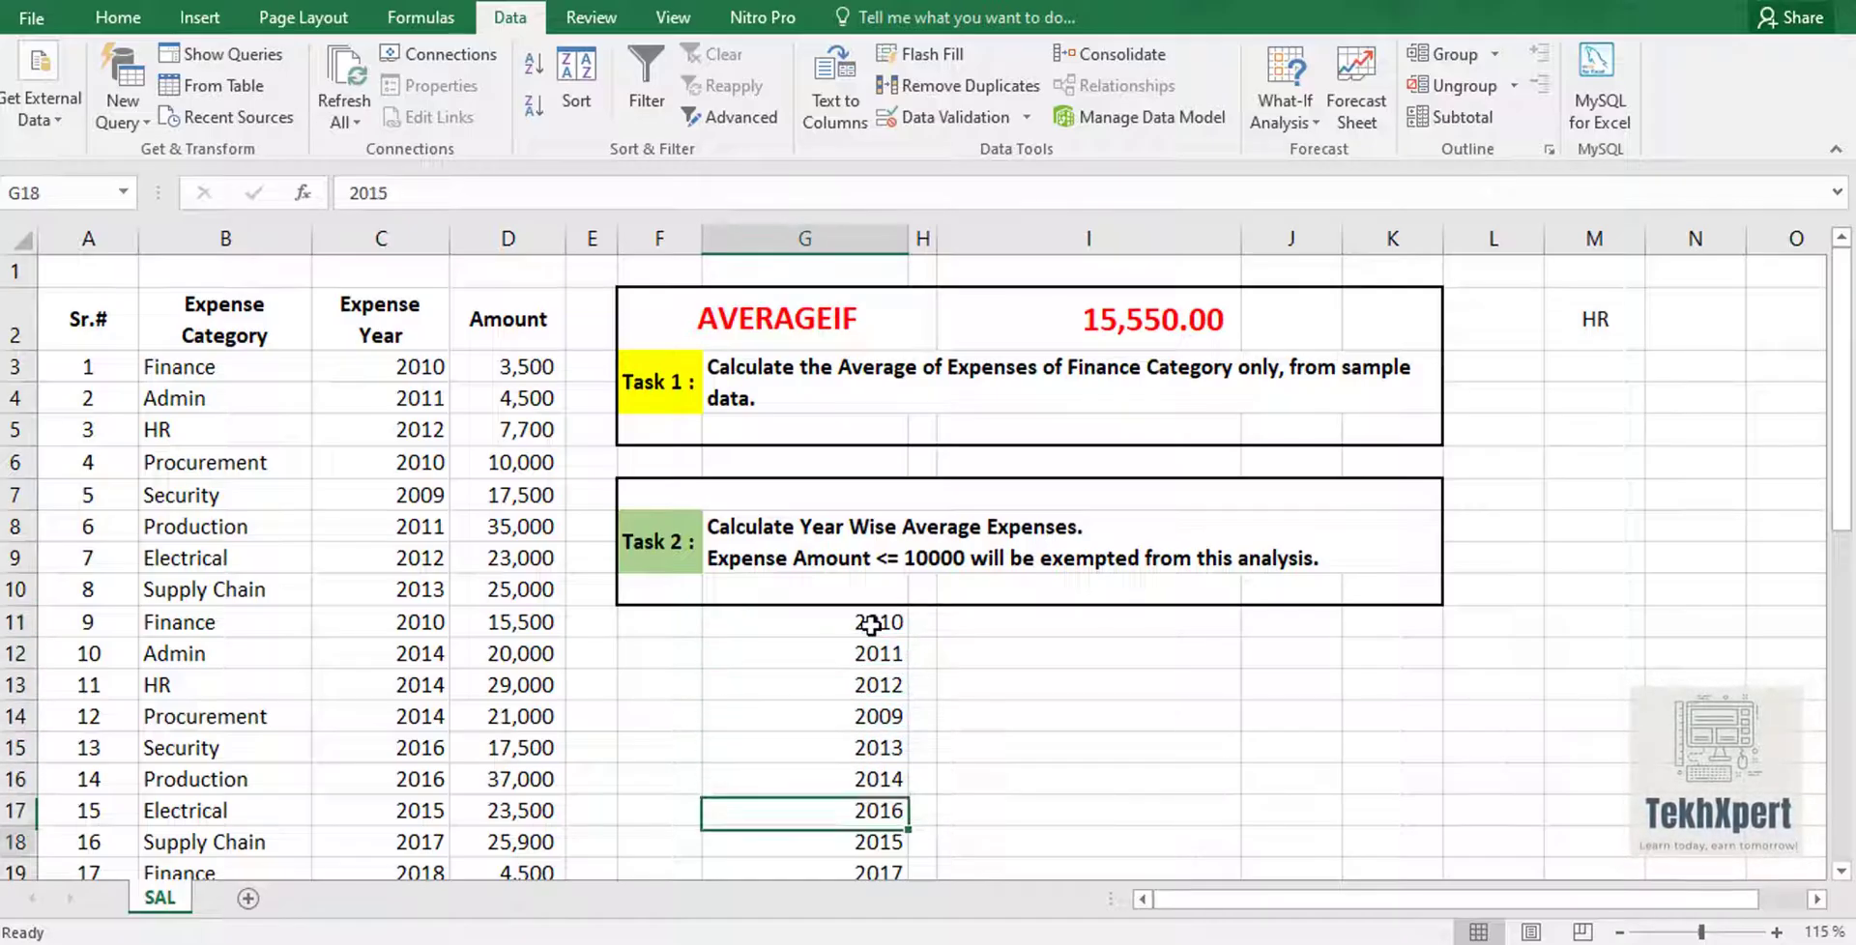
key(Down)
key(Down)
key(Down)
key(Down)
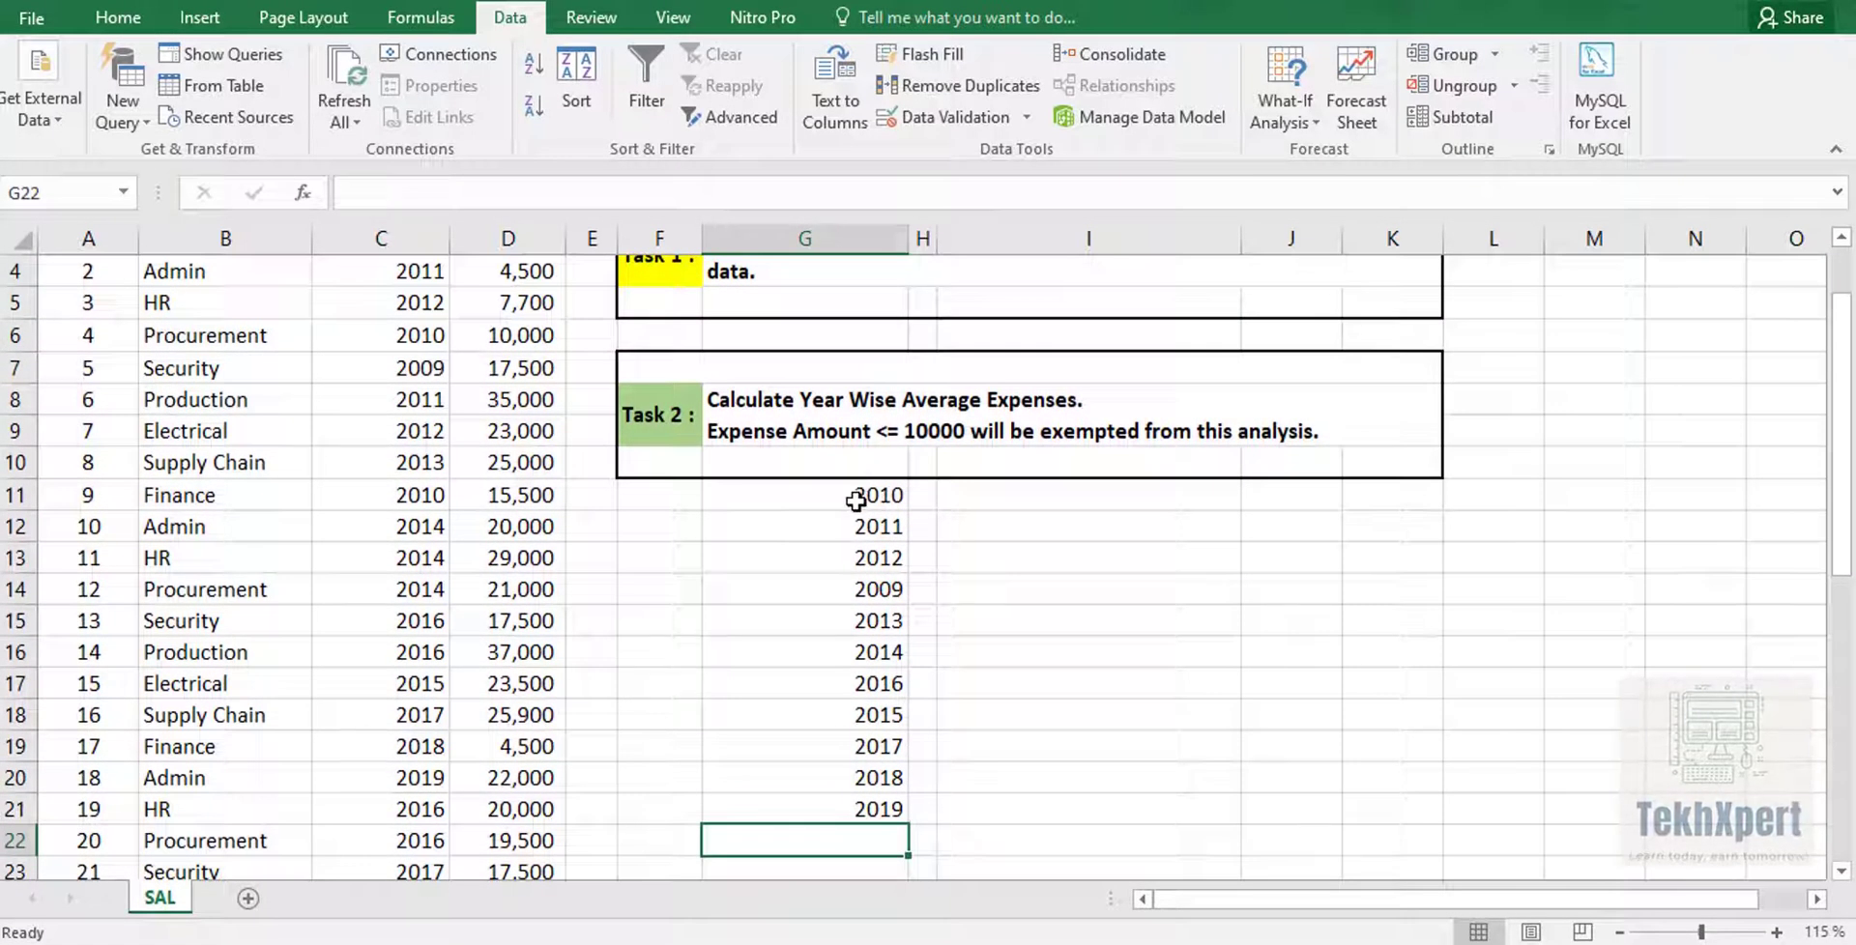
drag(857, 496, 827, 812)
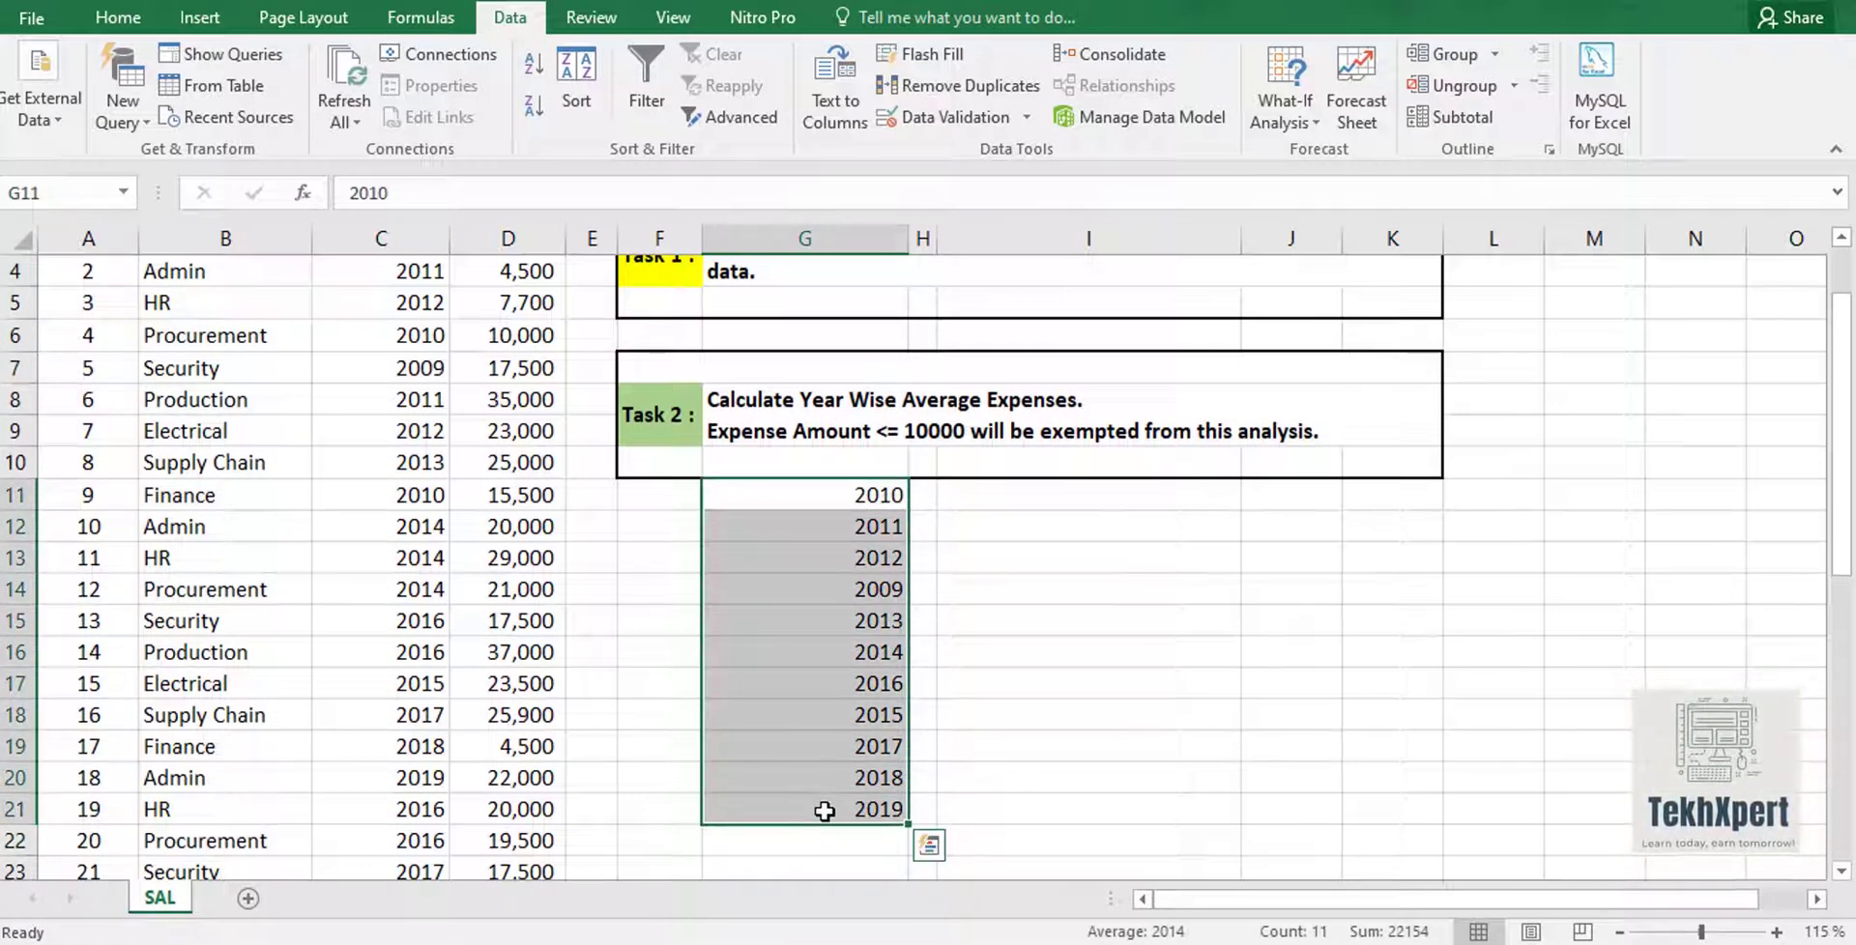
click(580, 108)
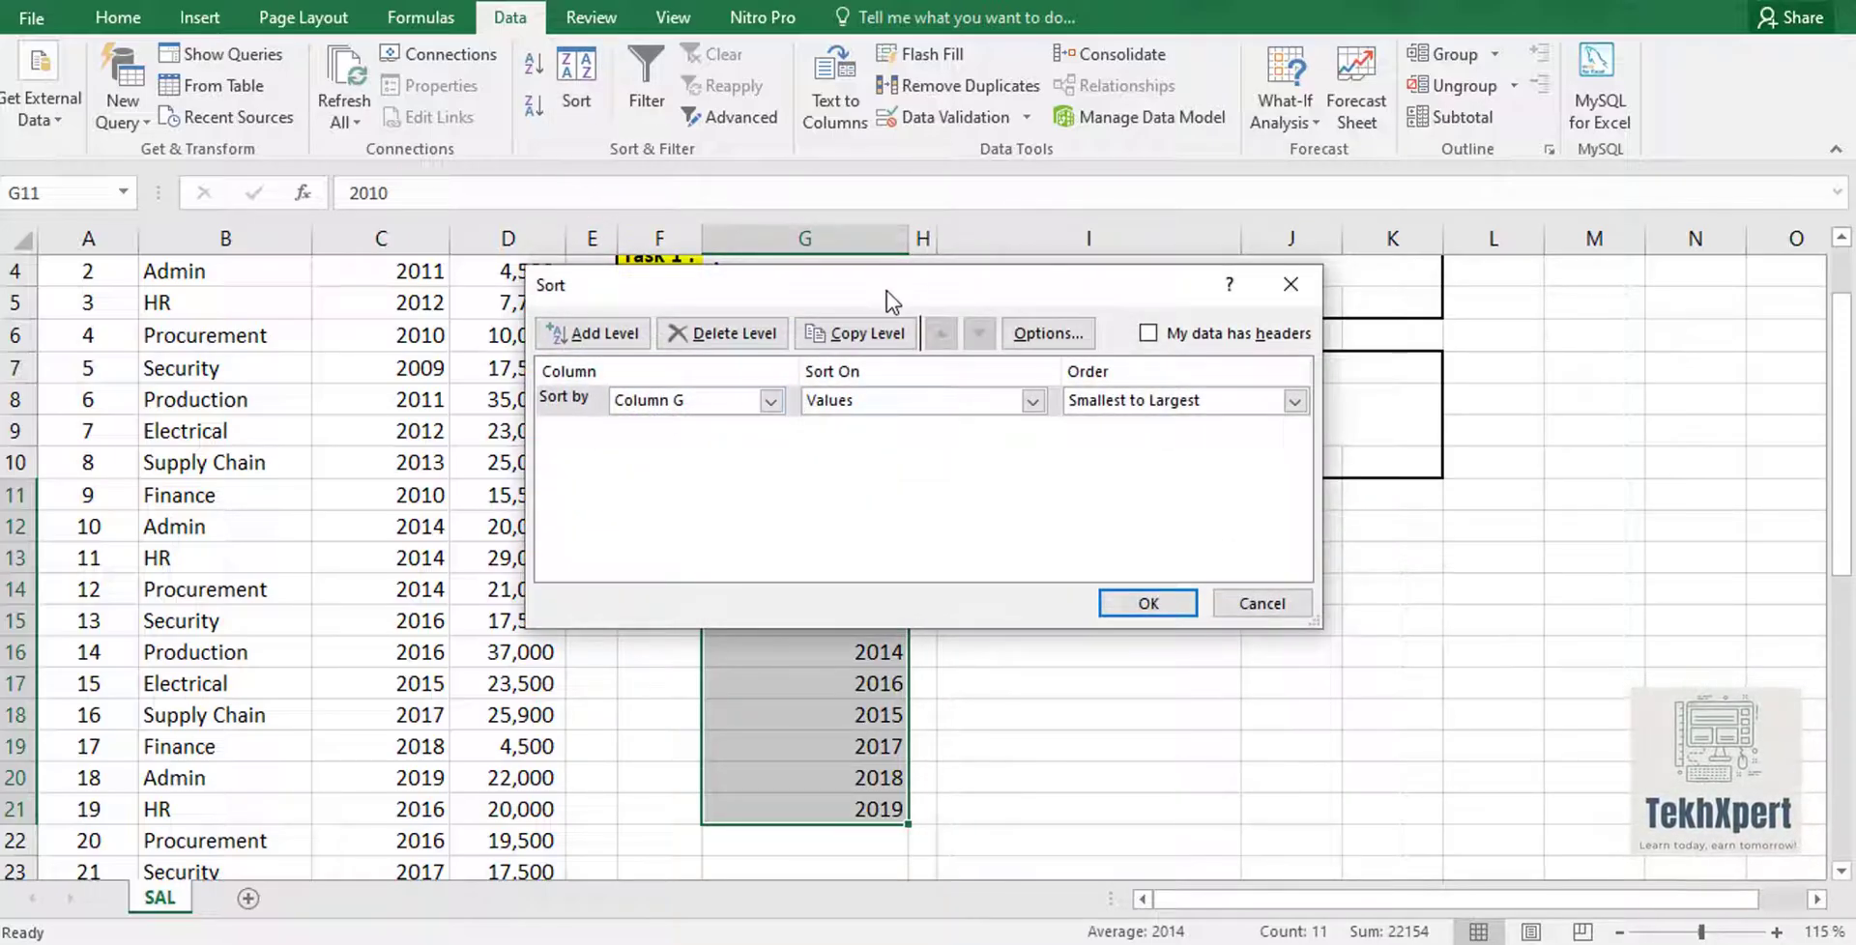
drag(885, 286, 1341, 403)
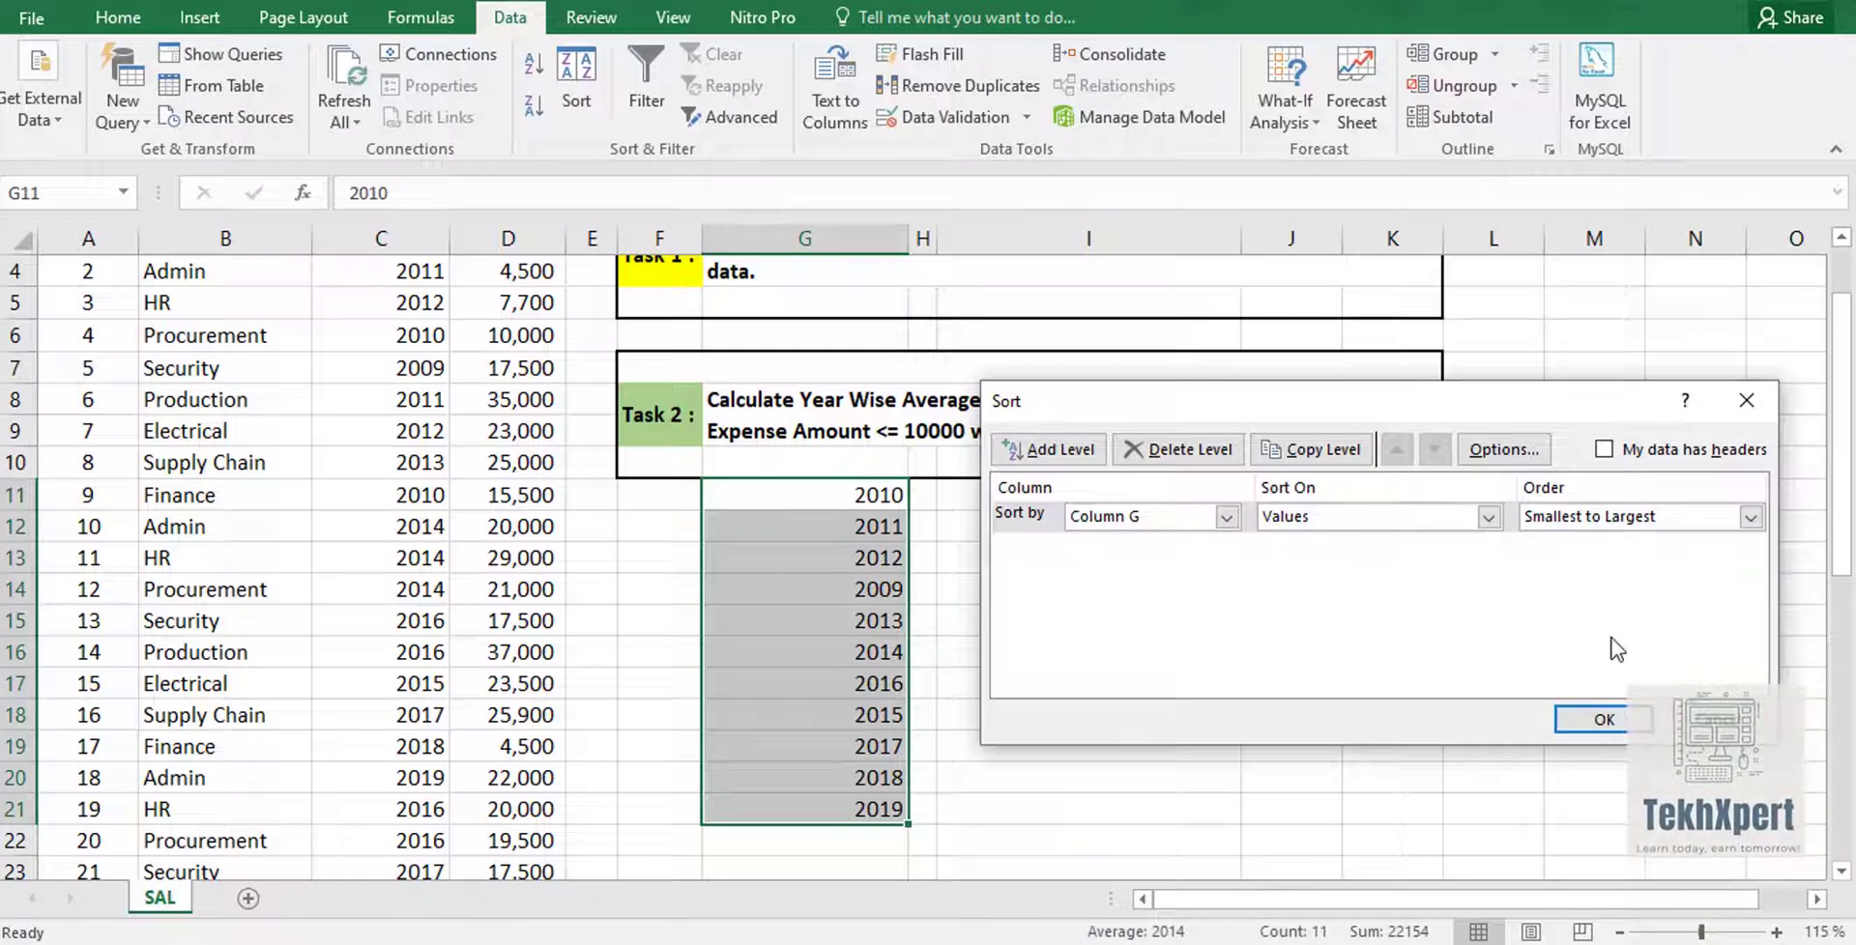
click(1602, 717)
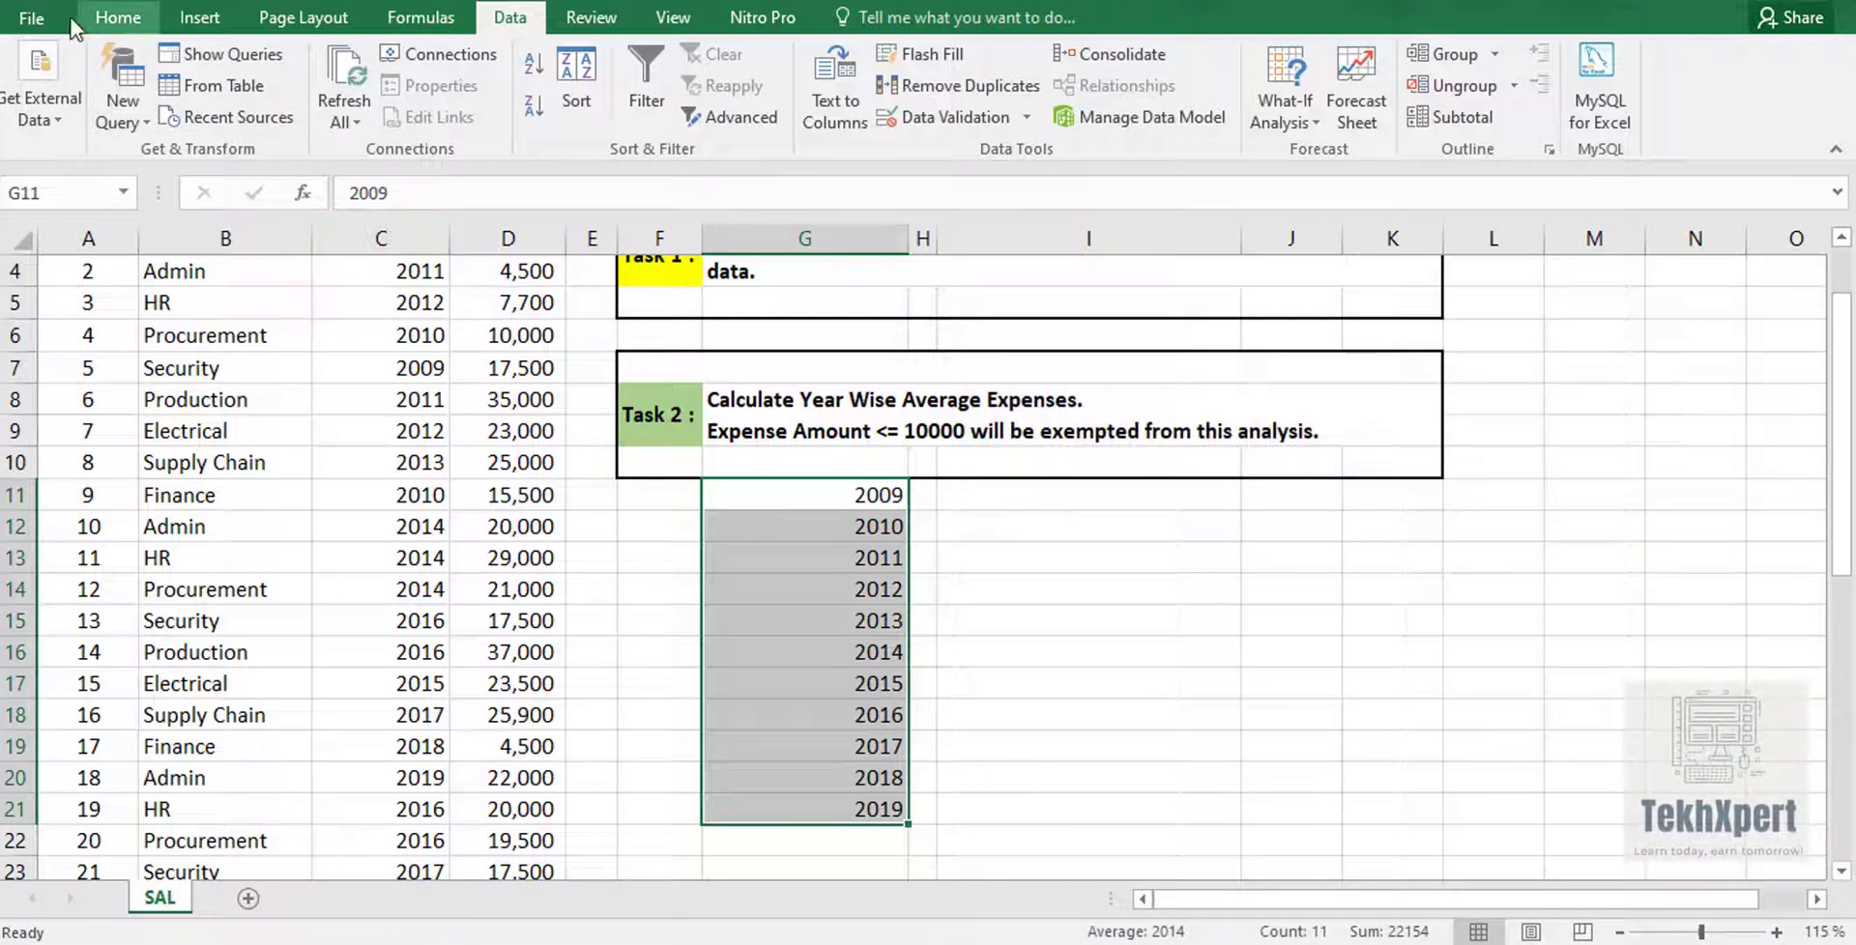
Centre-align the sorted years 2009–2019 in G11:G21
click(116, 17)
click(548, 109)
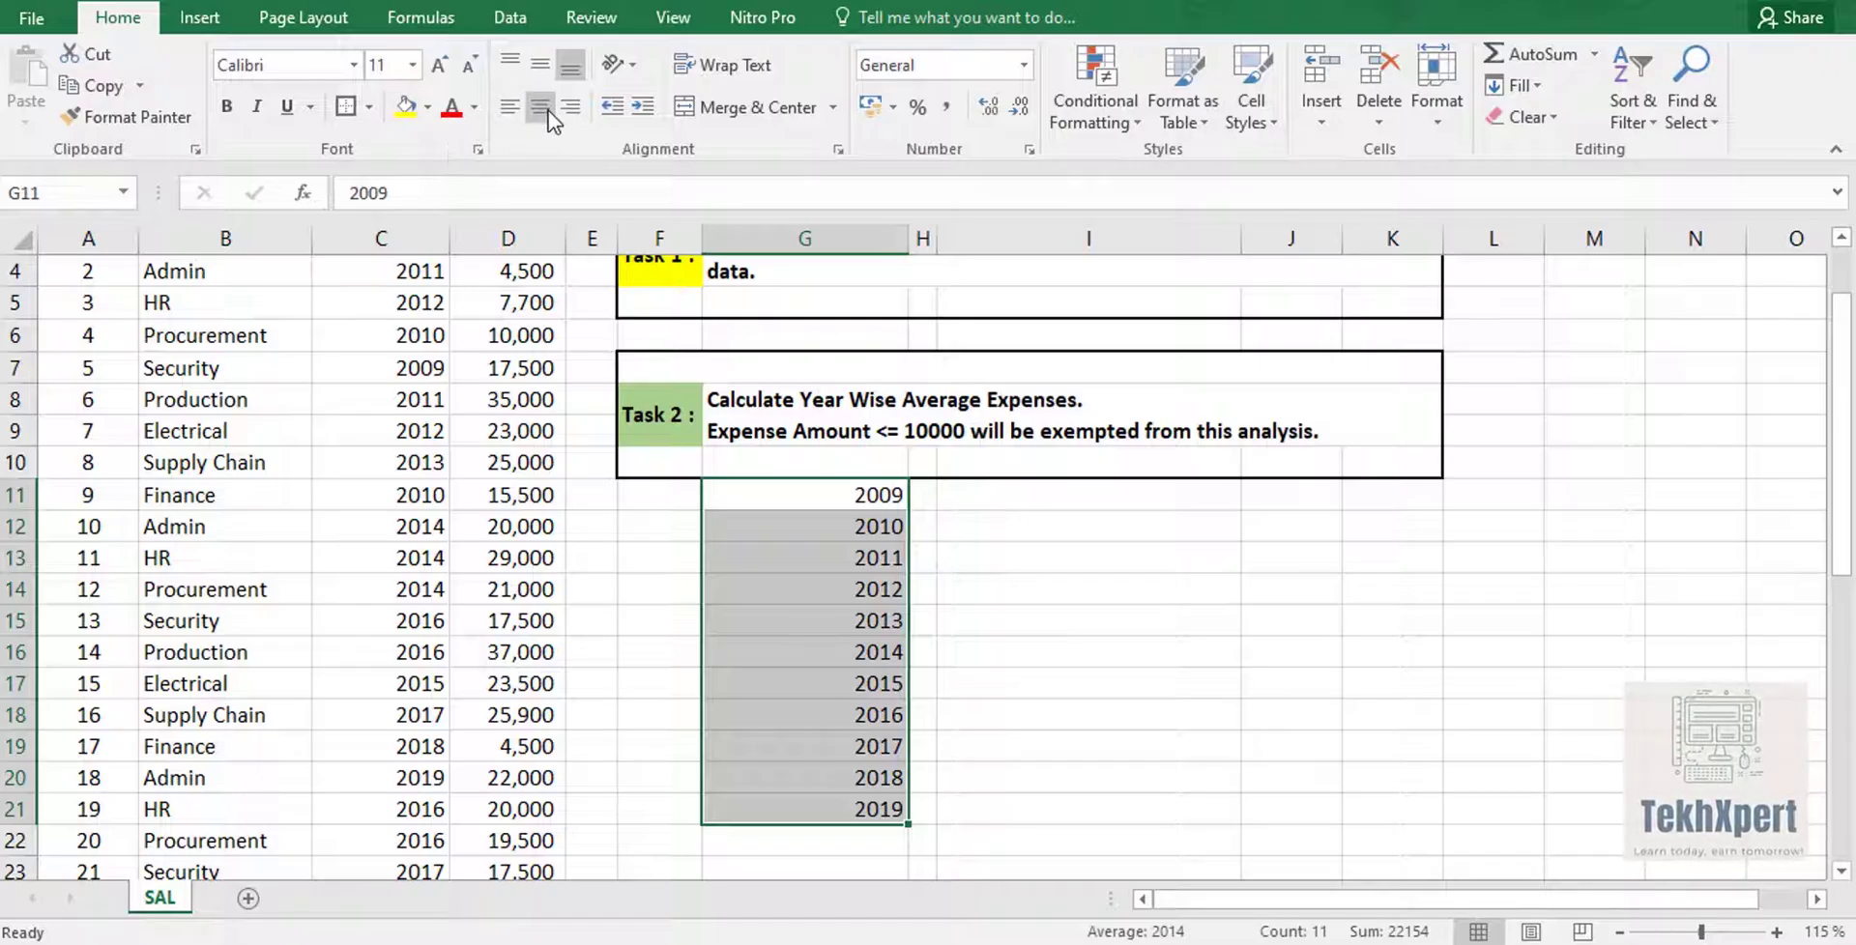
click(996, 495)
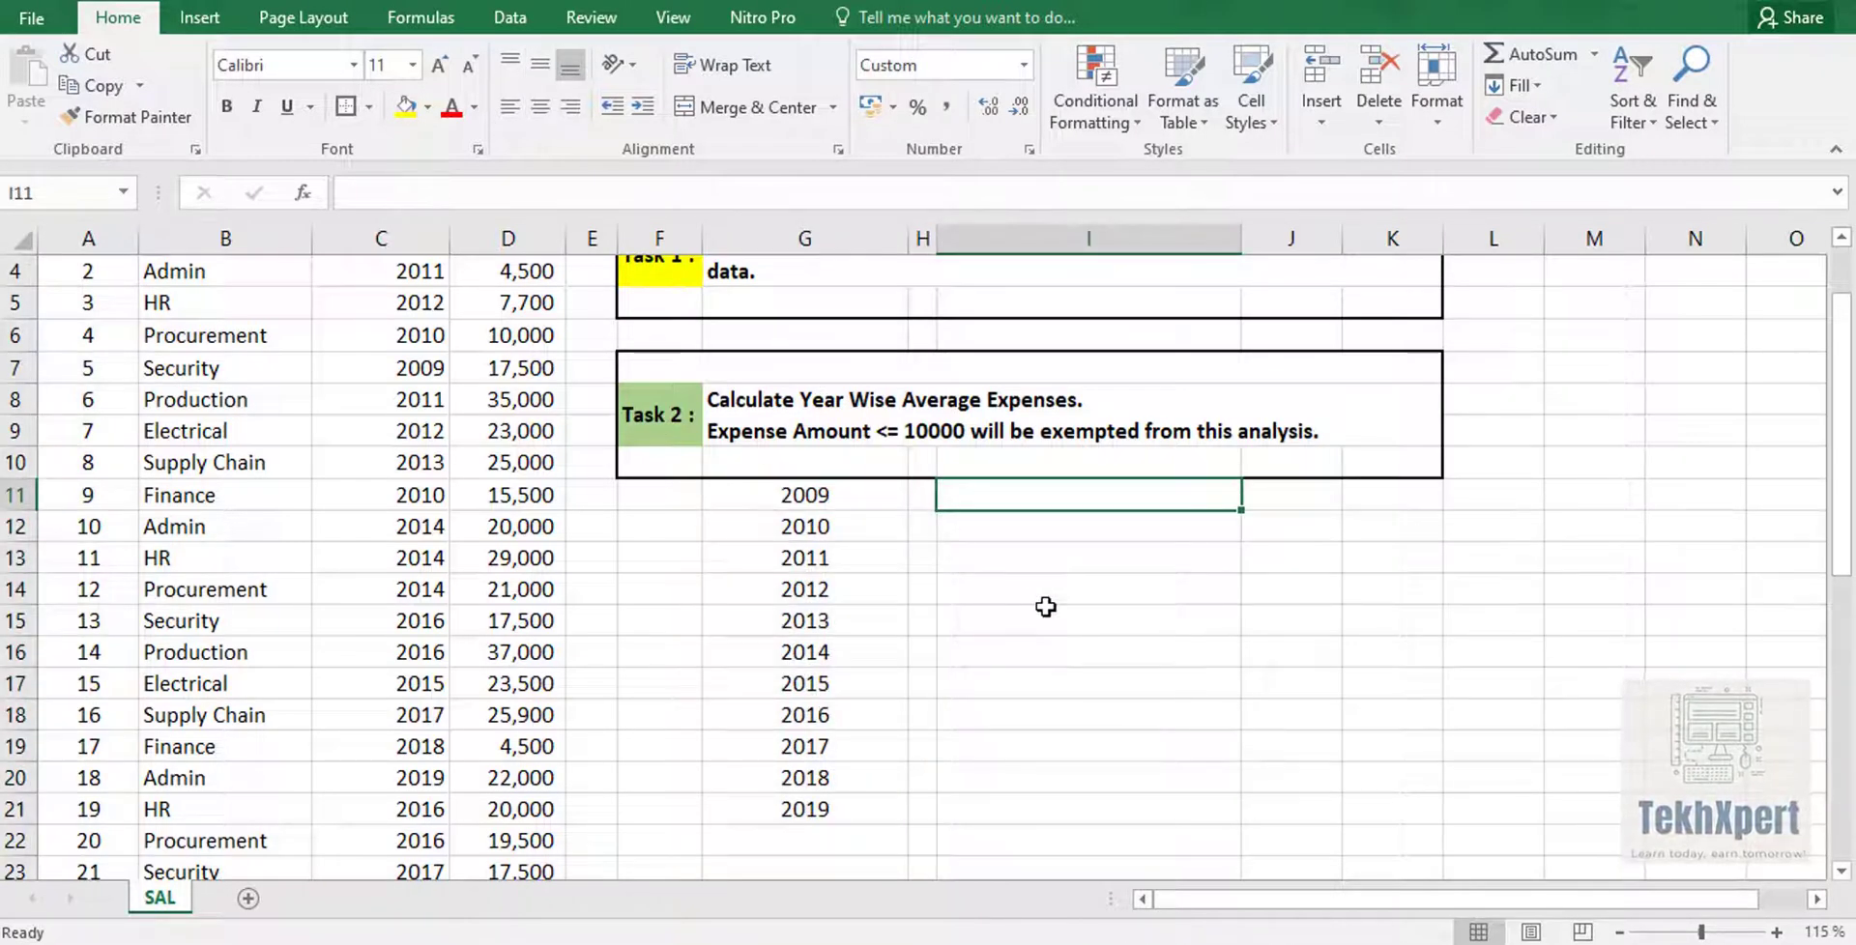
drag(850, 495, 863, 800)
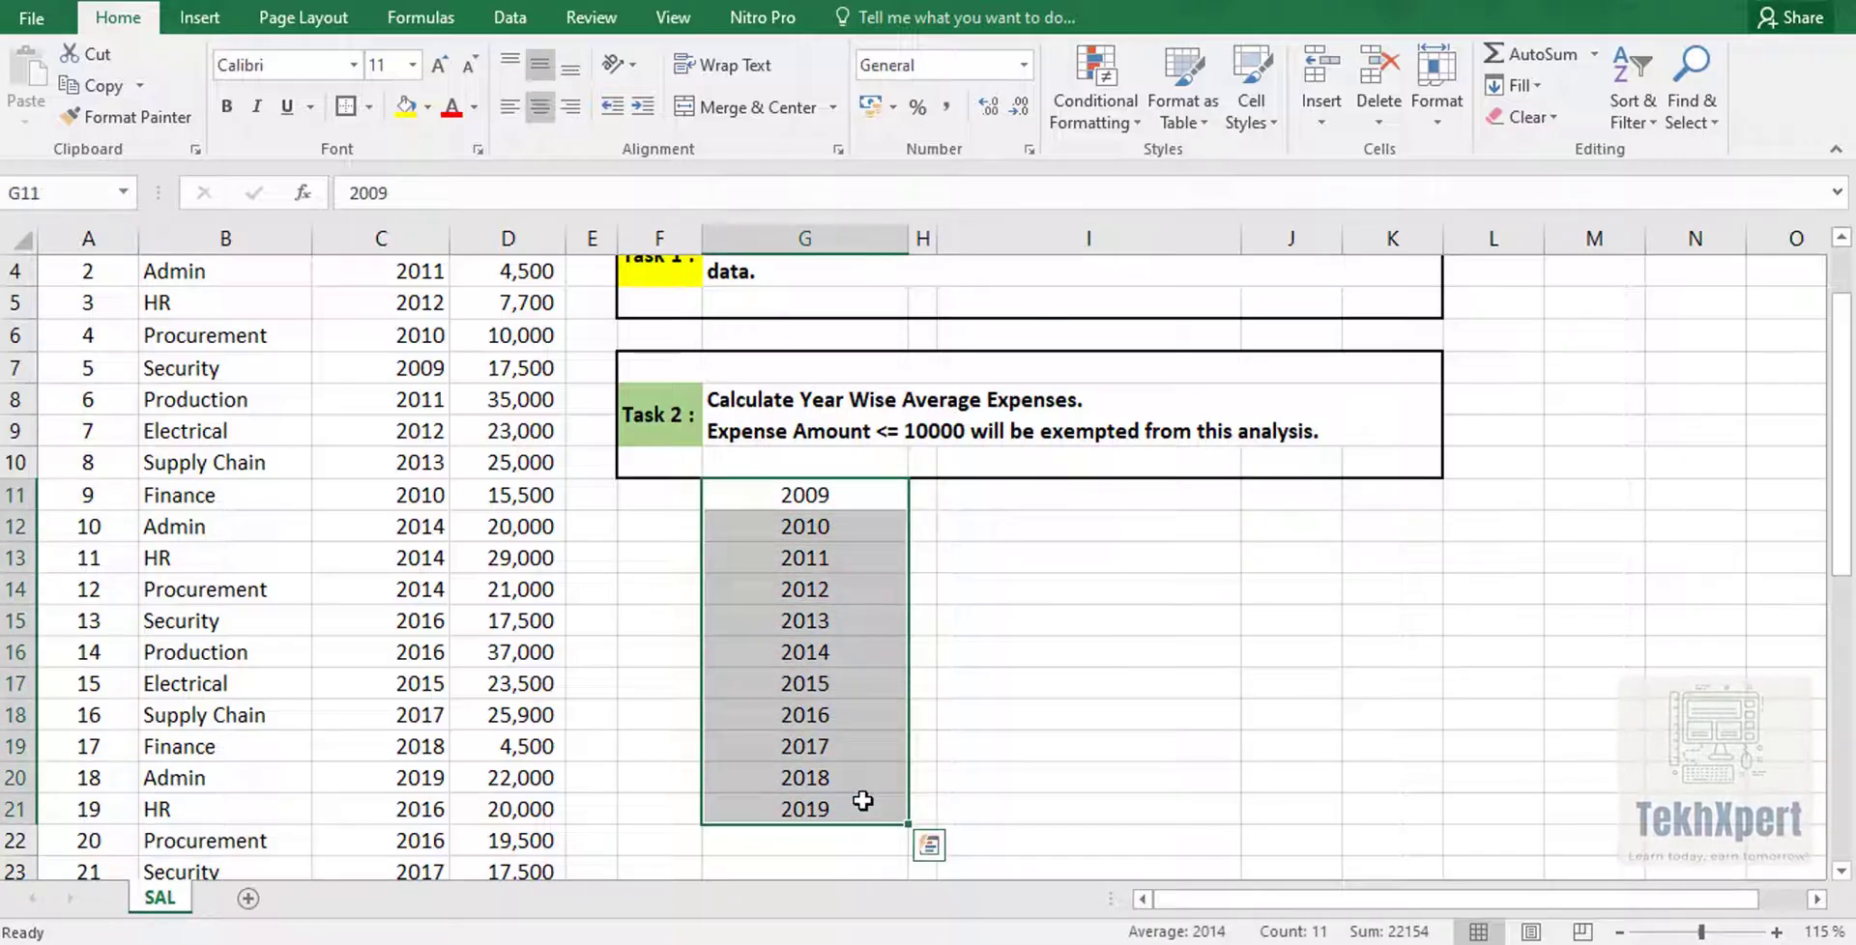
click(994, 518)
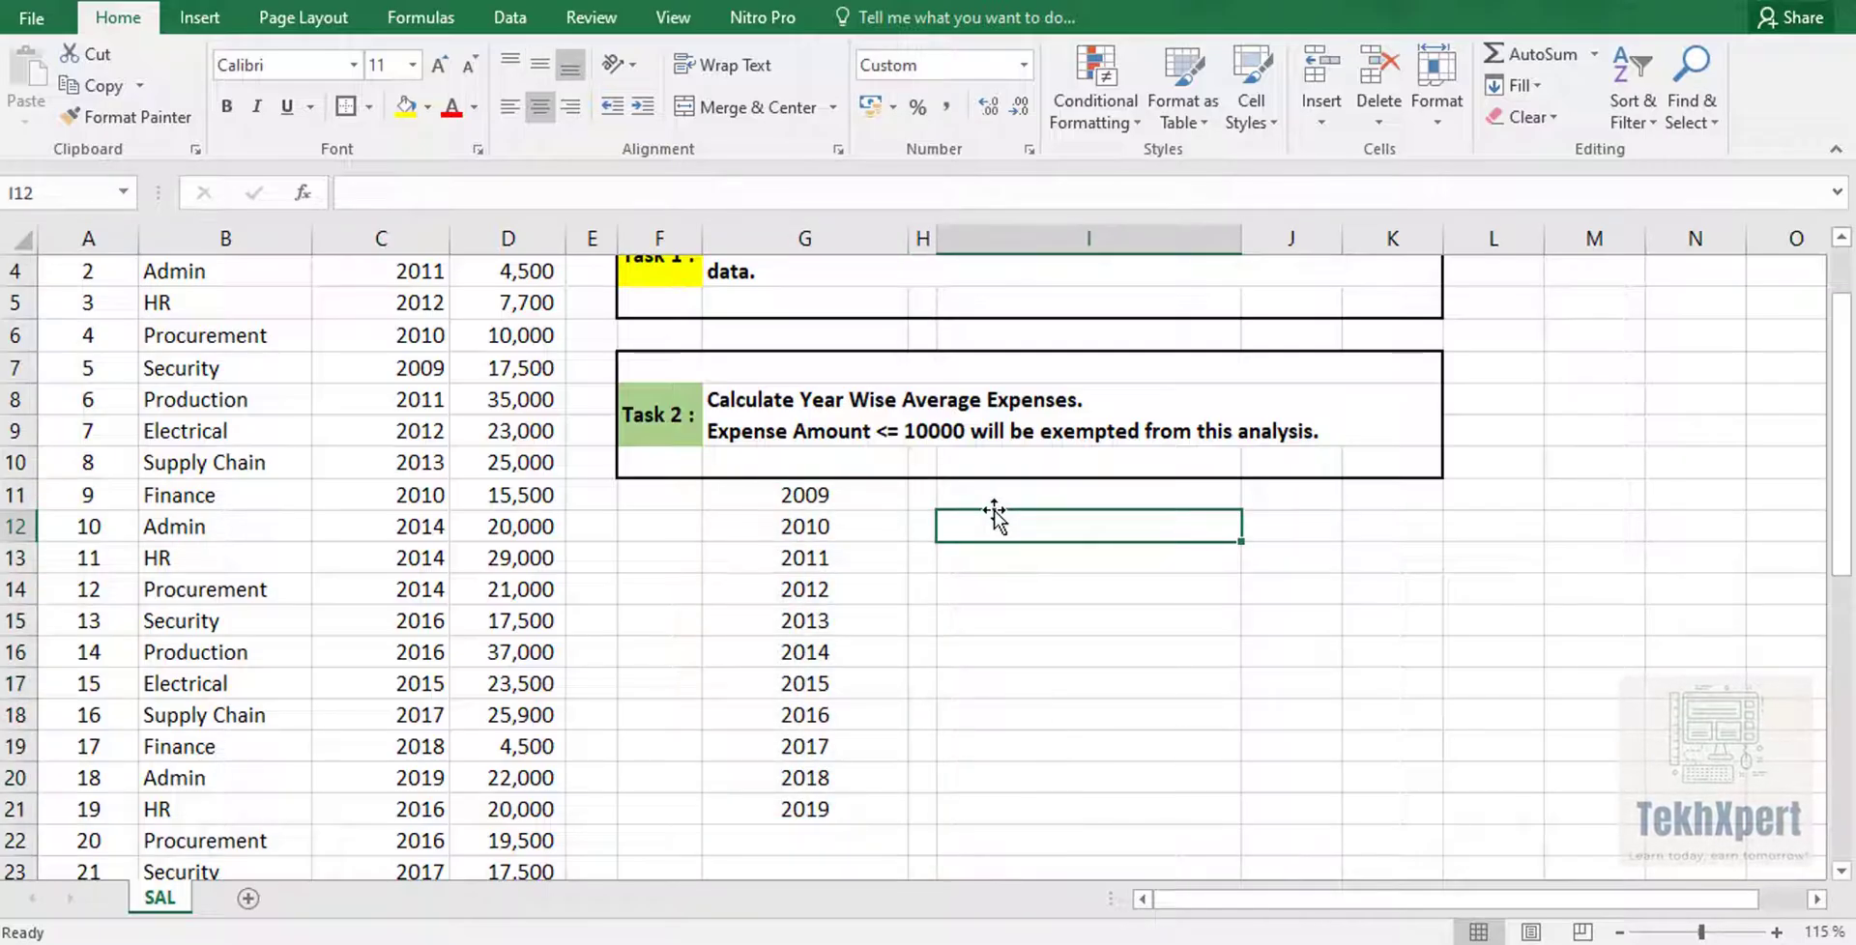
click(995, 502)
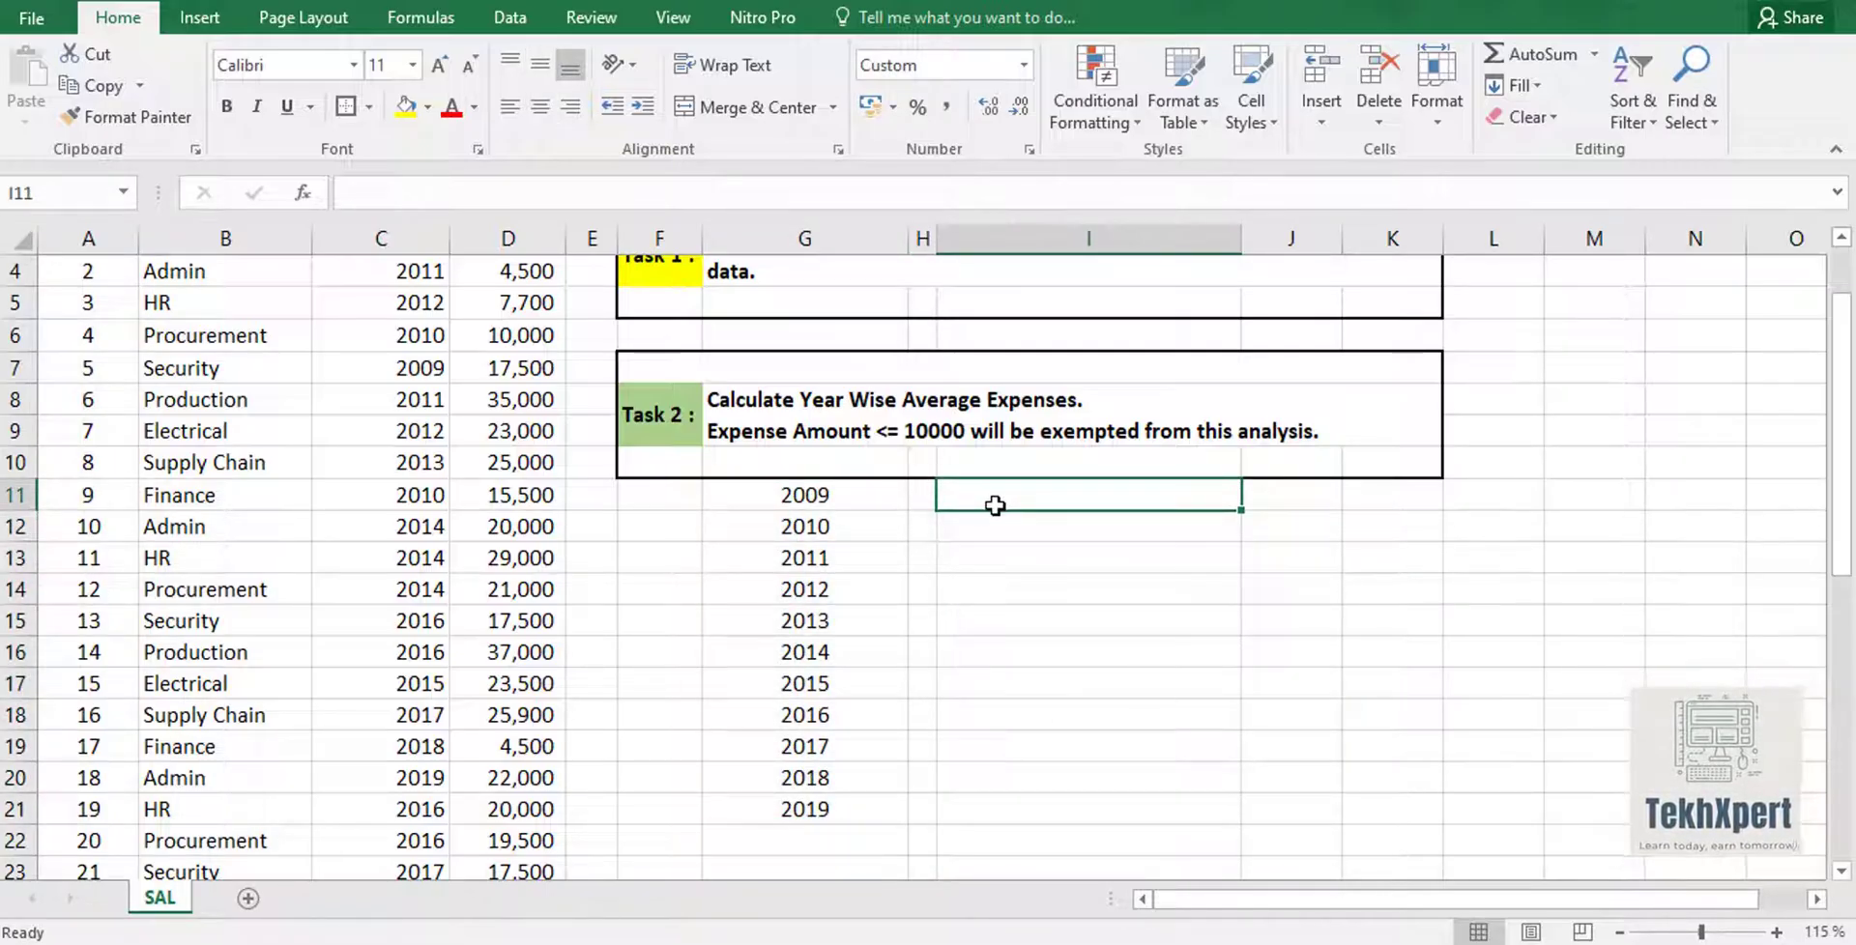
Begin =AVERAGEIFS( in I11 with absolute $D$3:$D$31 as the average range
text(=)
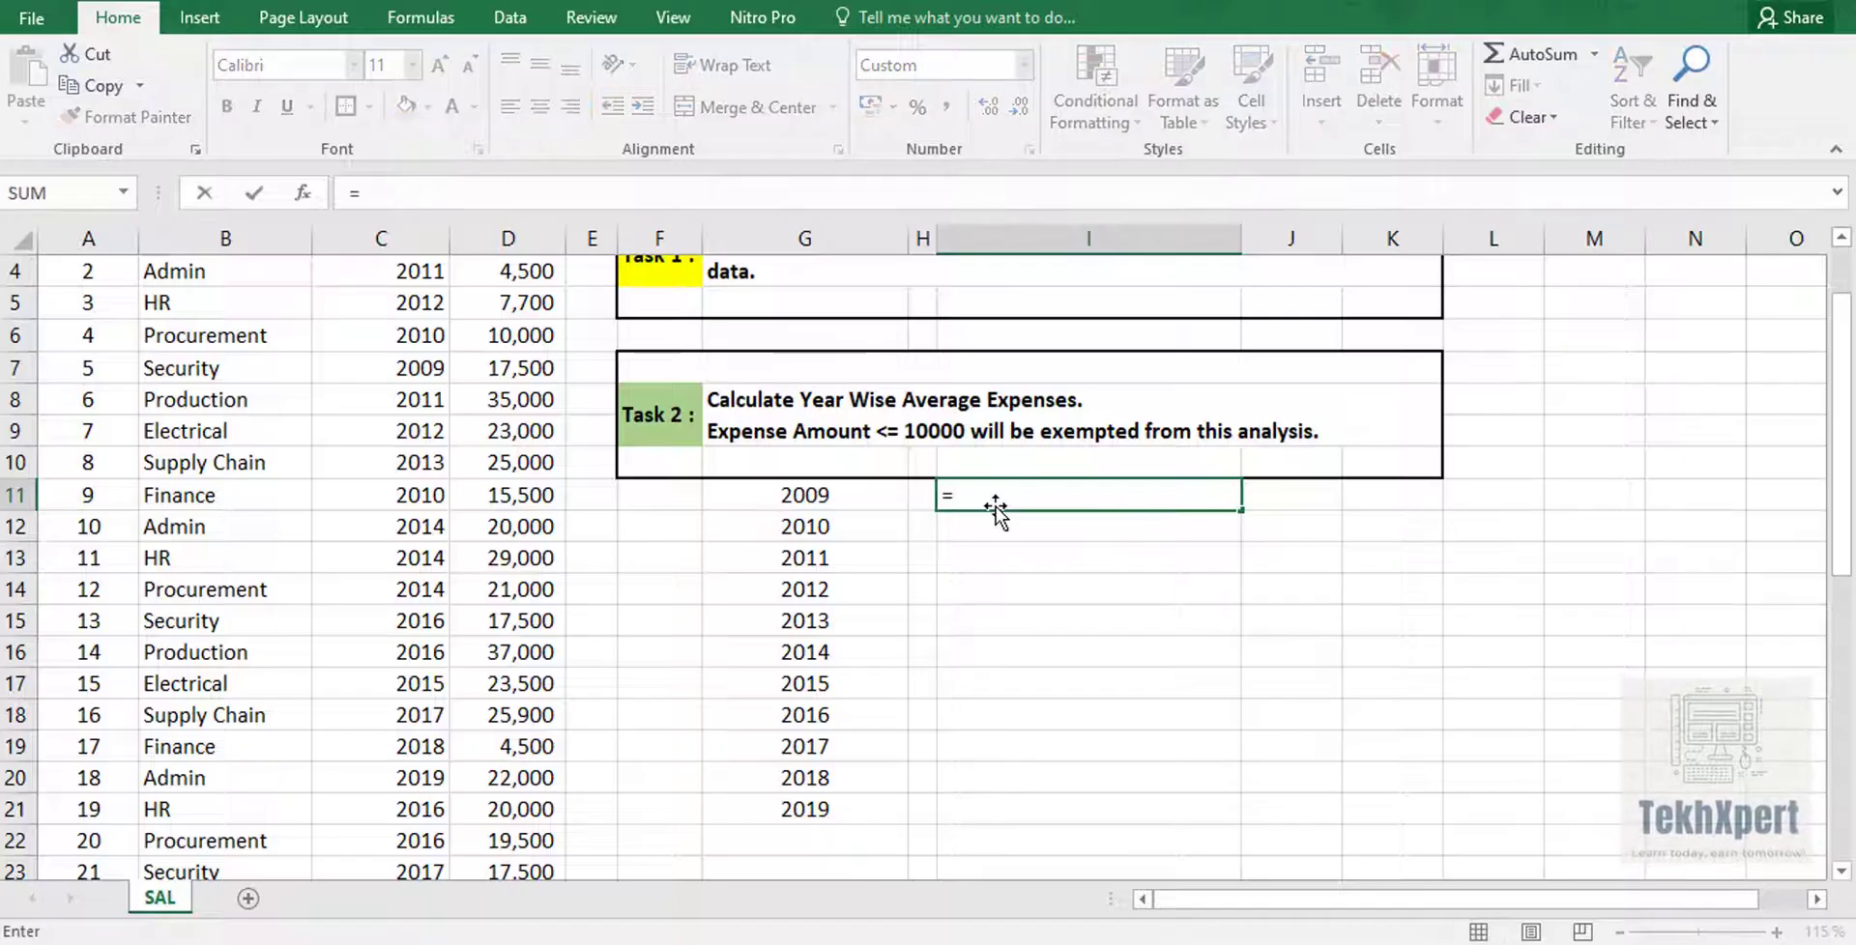
text(AVERAF)
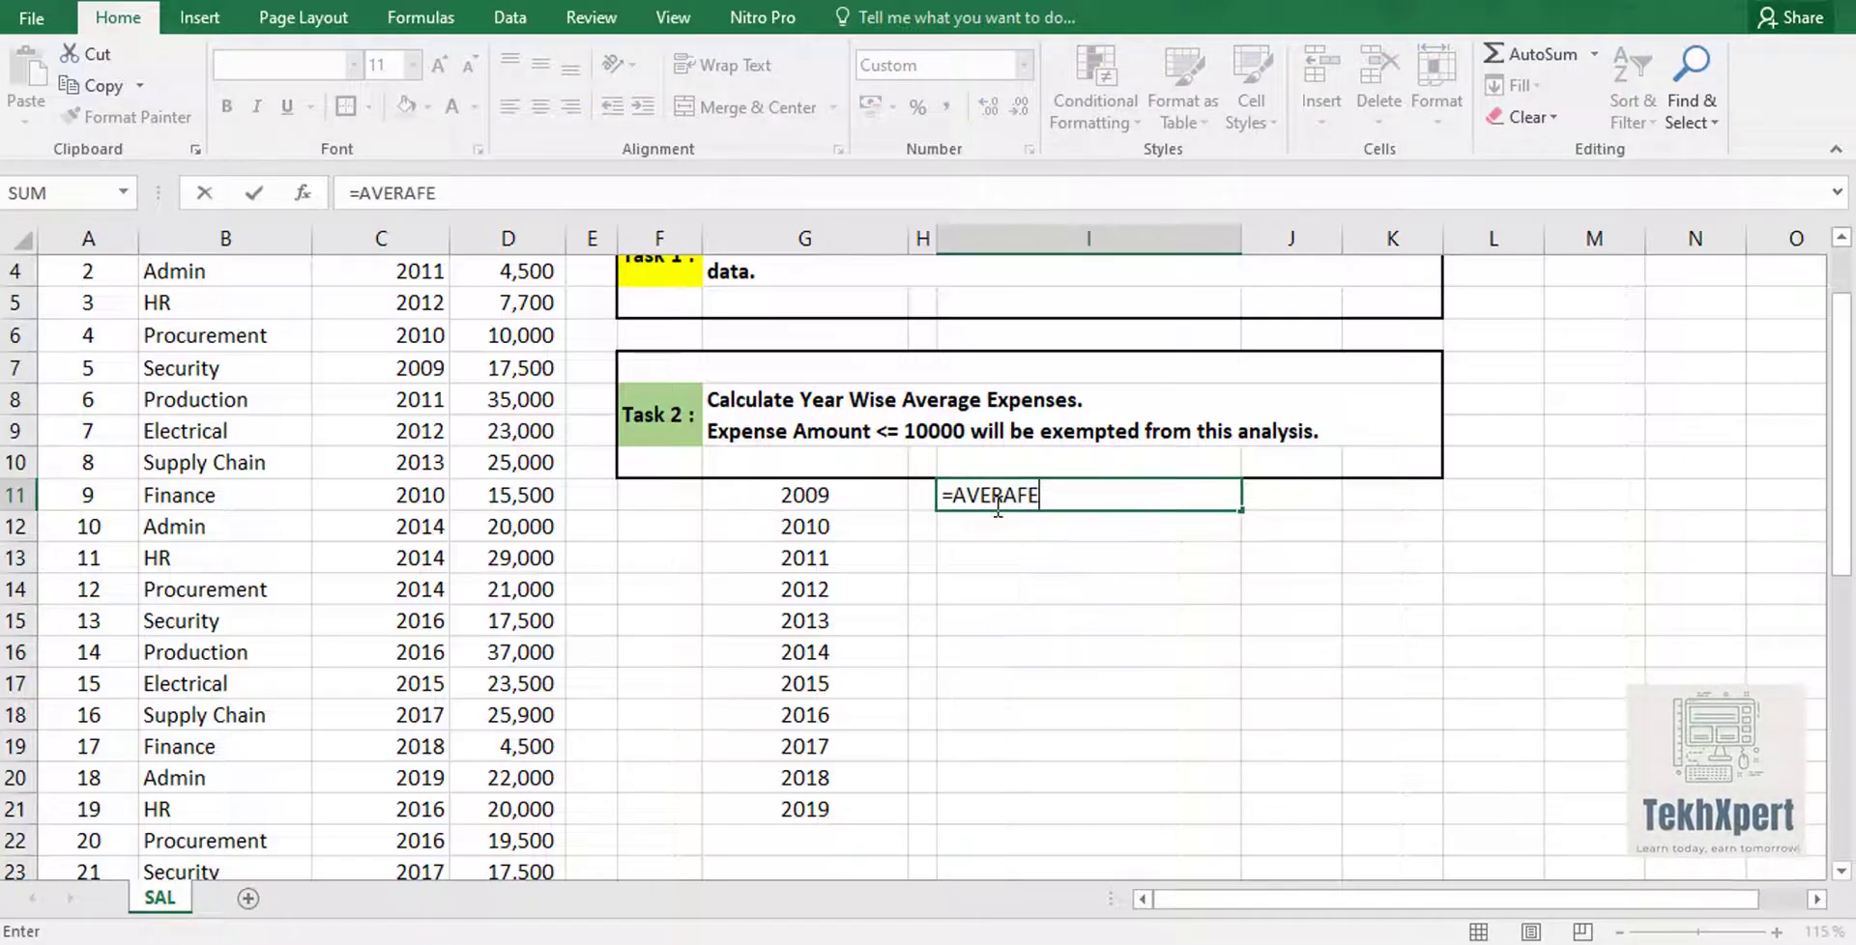
key(BackSpace)
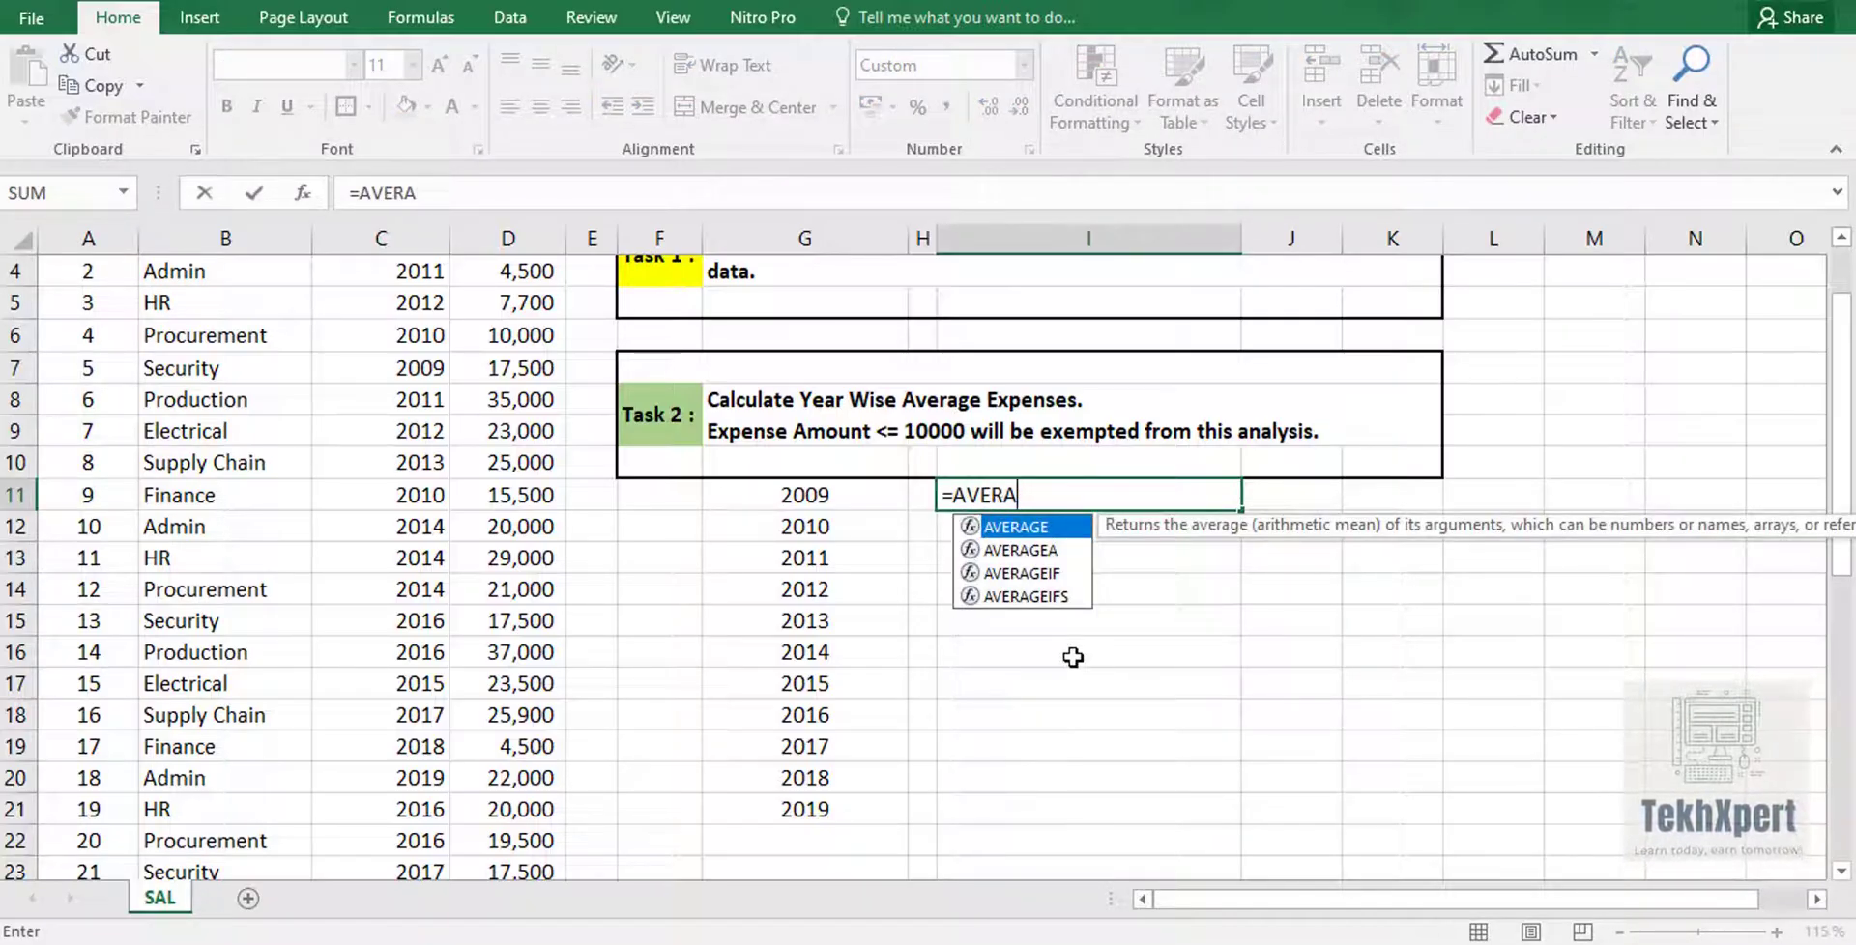
text(GE)
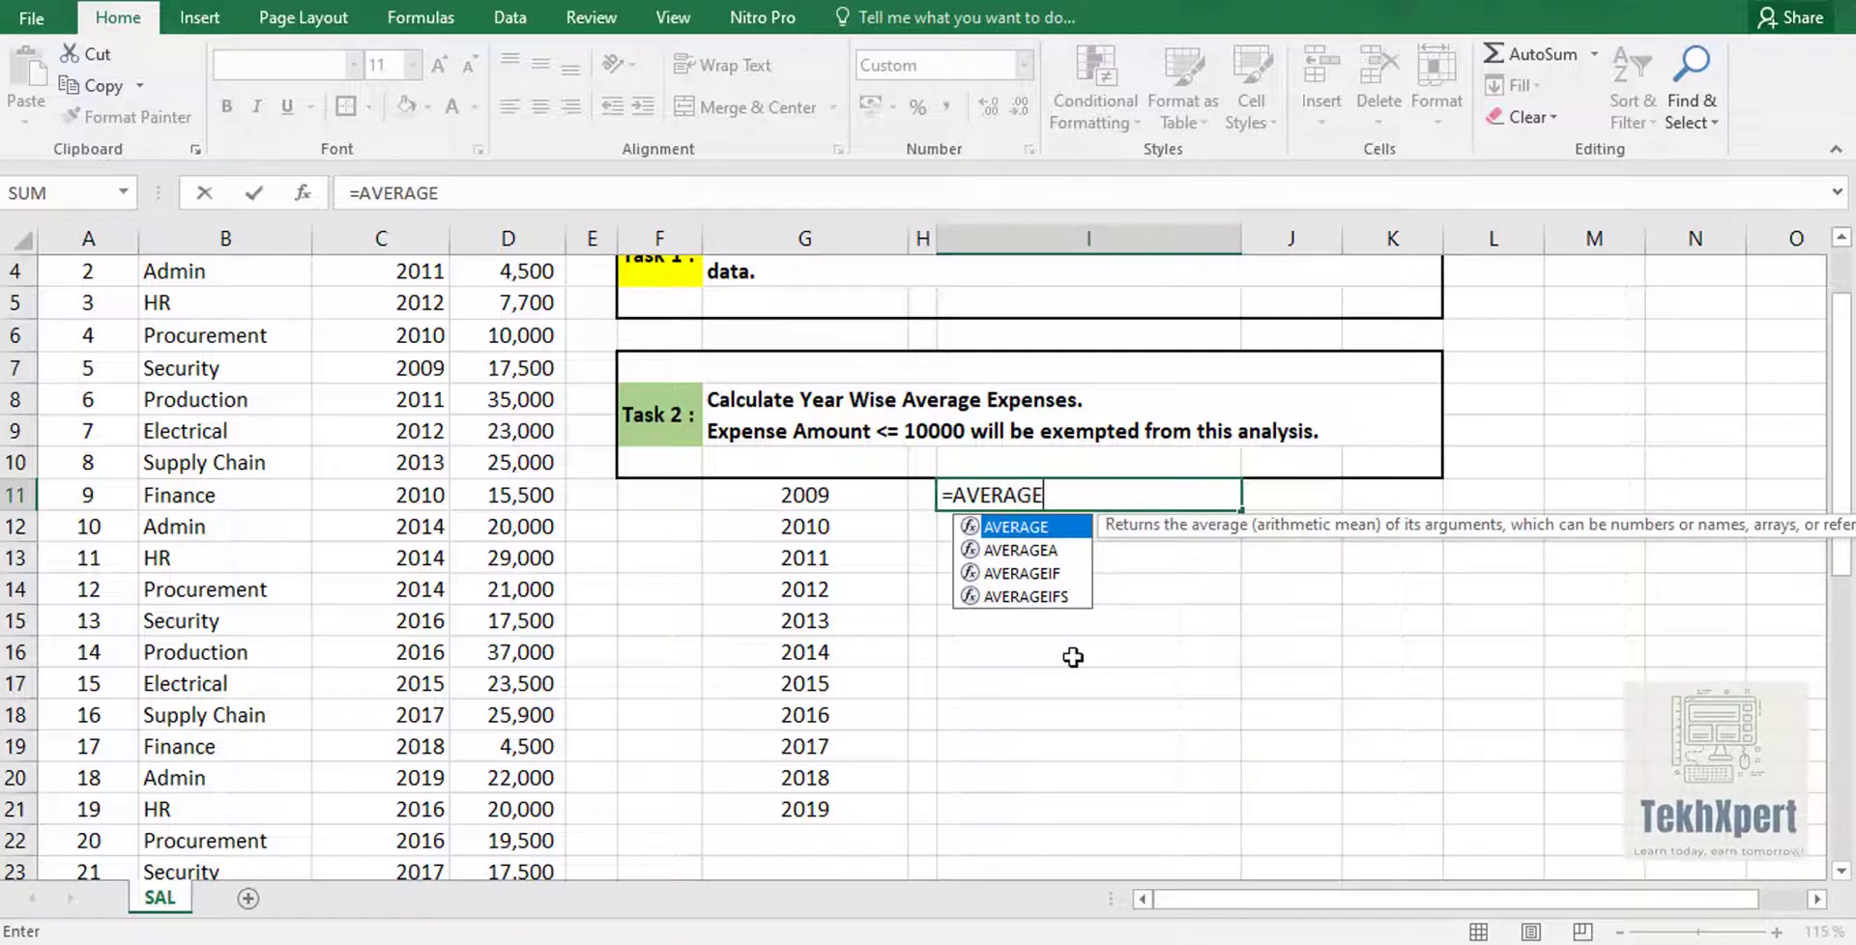
text(IFS()
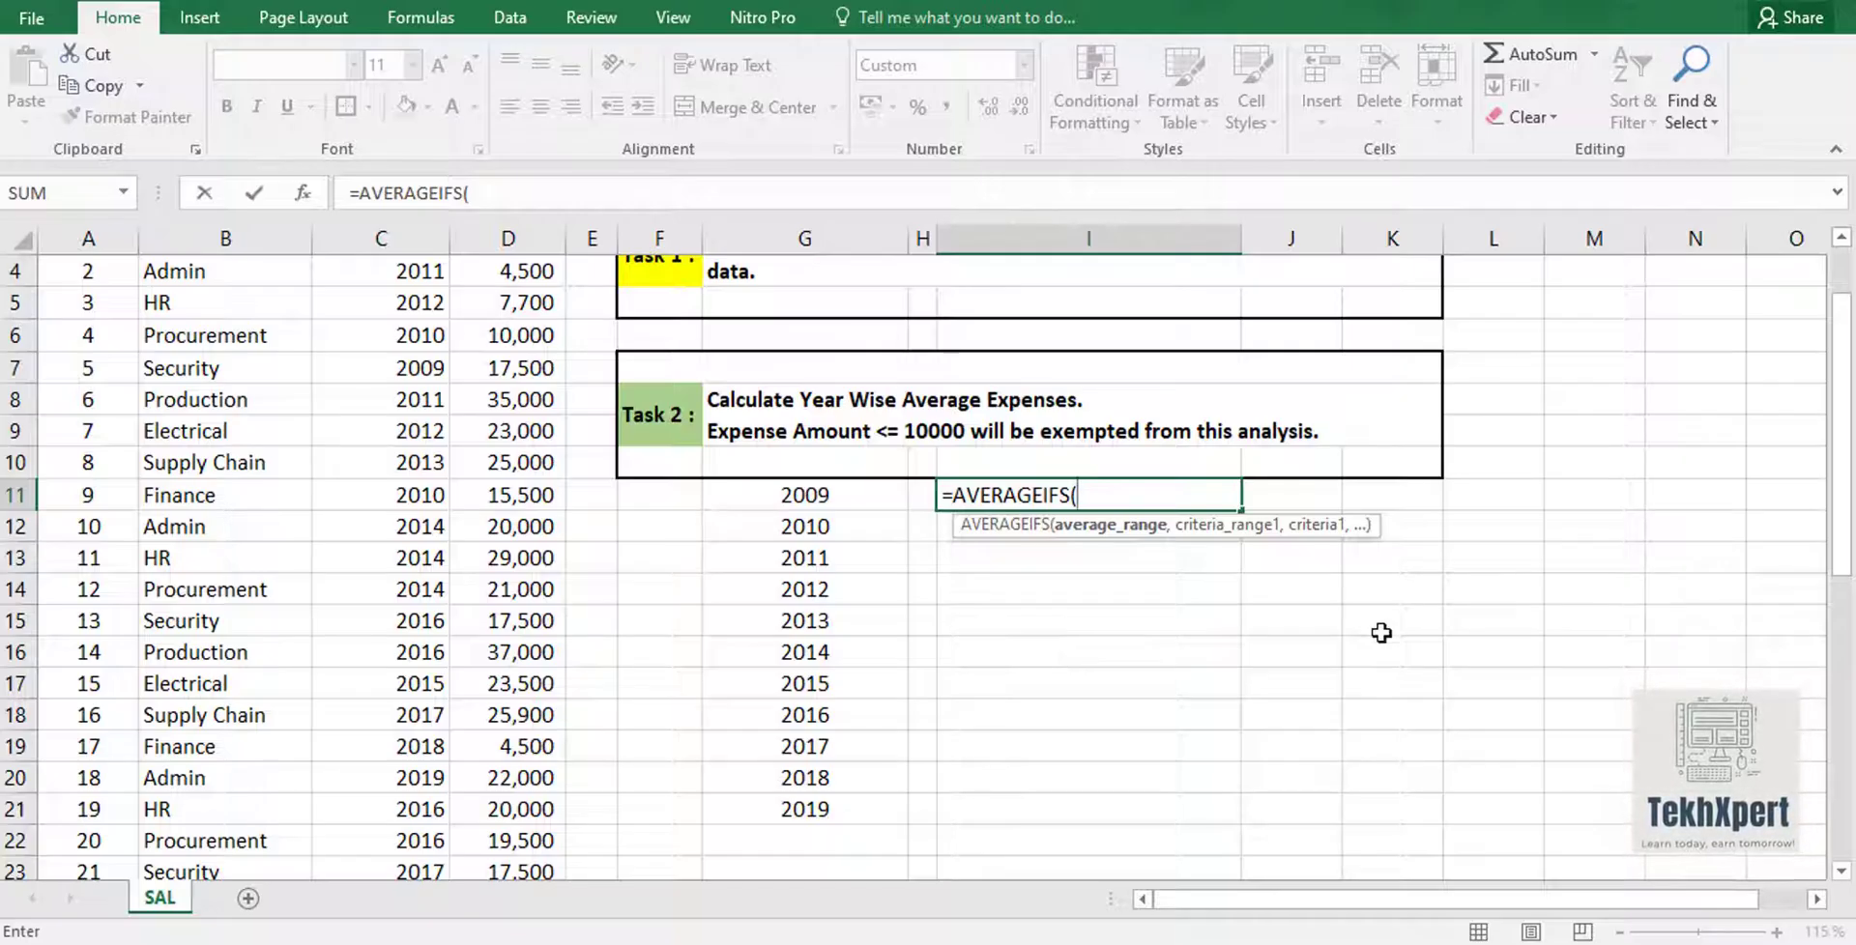
drag(1841, 538, 1840, 500)
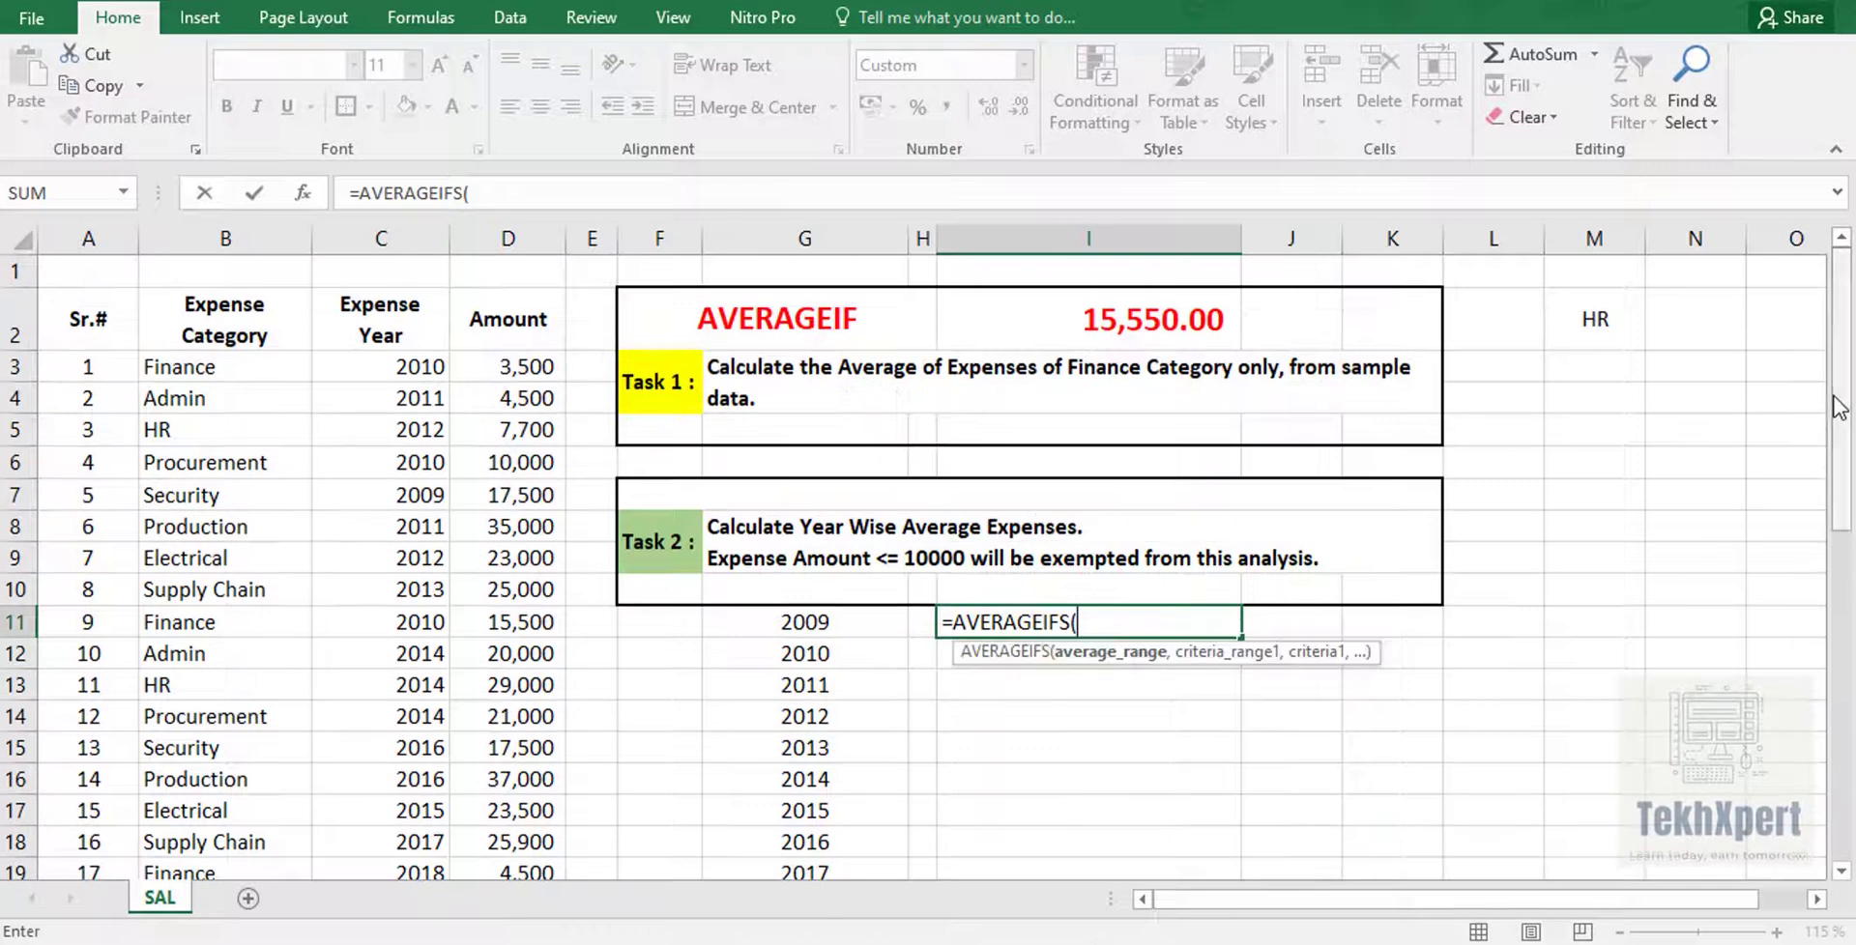
click(531, 365)
mouse_move(531, 366)
mouse_down()
mouse_move(536, 833)
mouse_move(518, 773)
mouse_up()
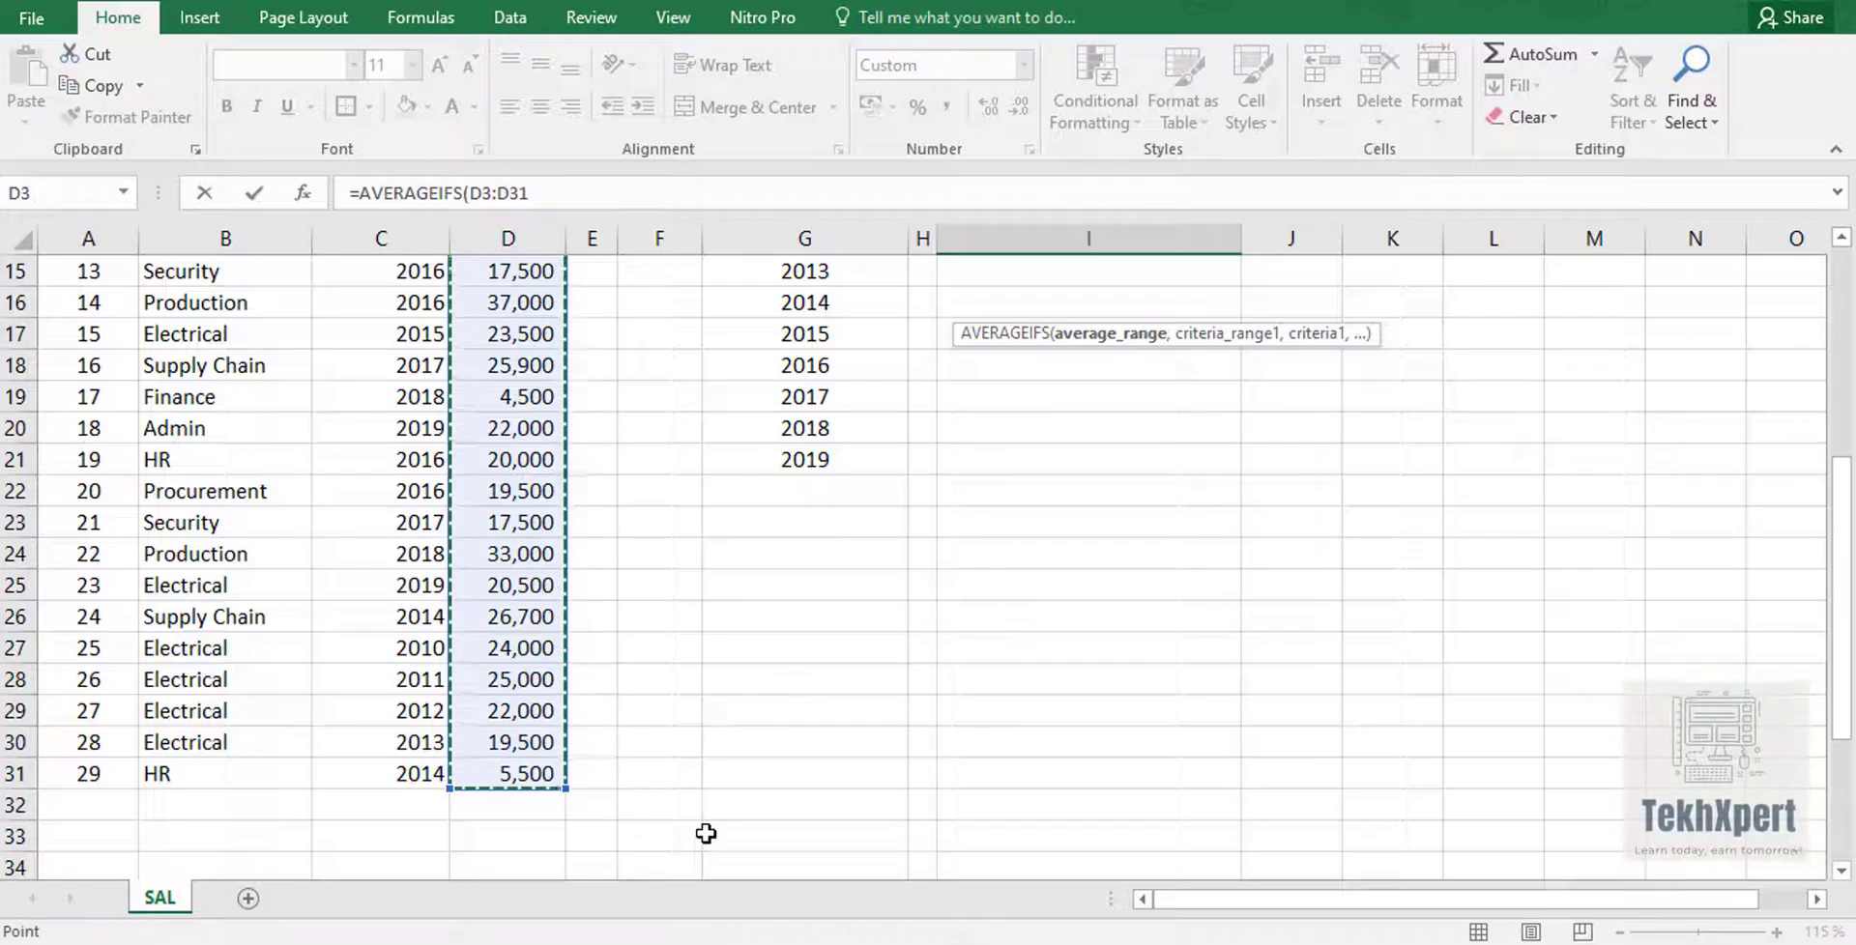
key(F4)
text($D$31,)
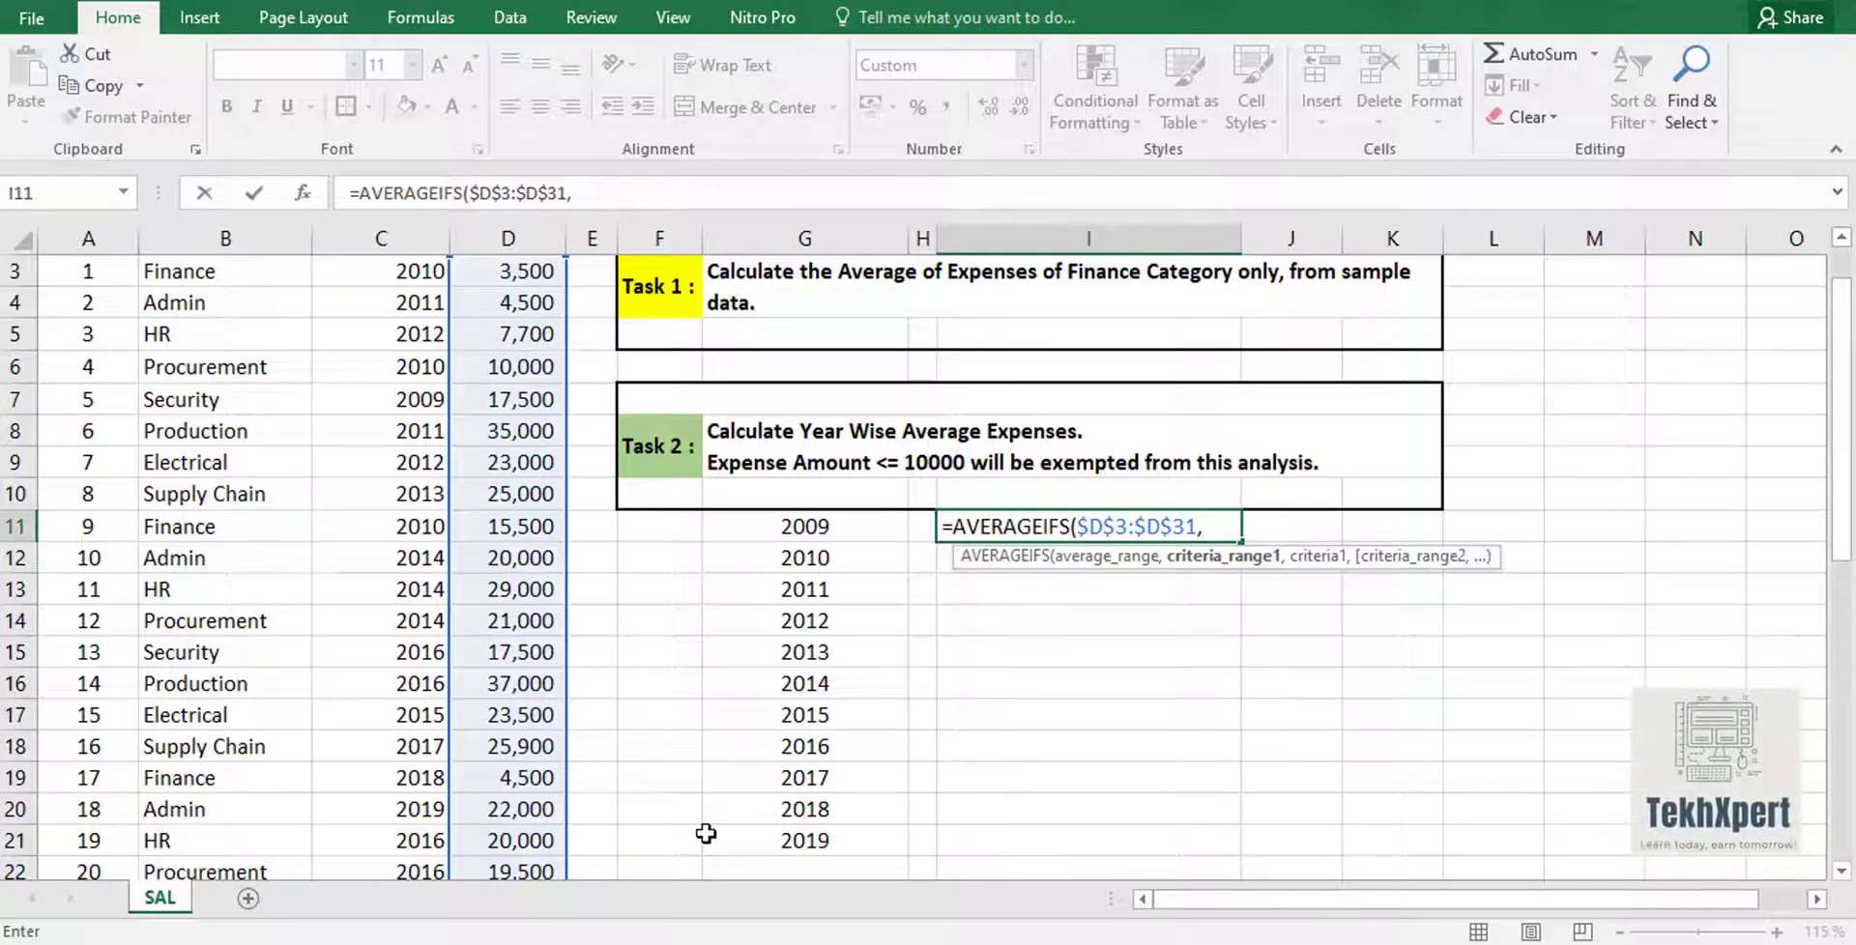
Add $C$3:$C$31 as the criteria range with year cell G11 as its criterion
drag(1841, 527, 1846, 479)
mouse_move(410, 373)
mouse_down()
mouse_move(440, 830)
mouse_move(375, 766)
mouse_up()
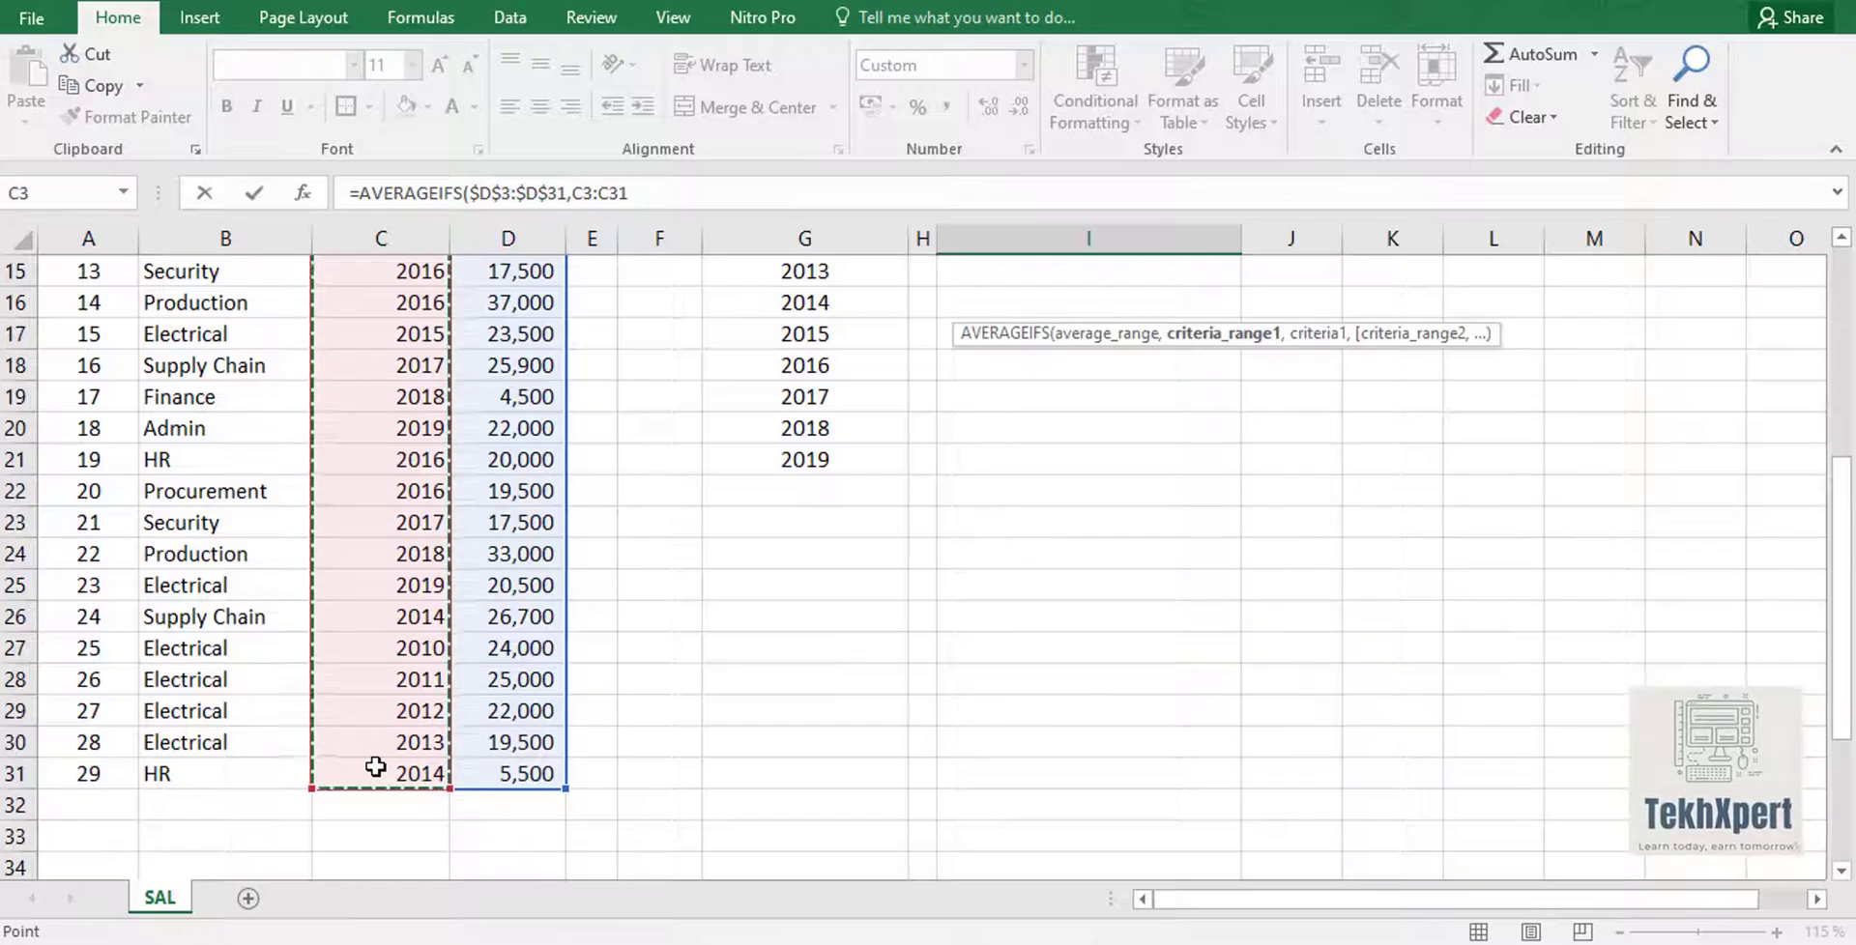
key(F4)
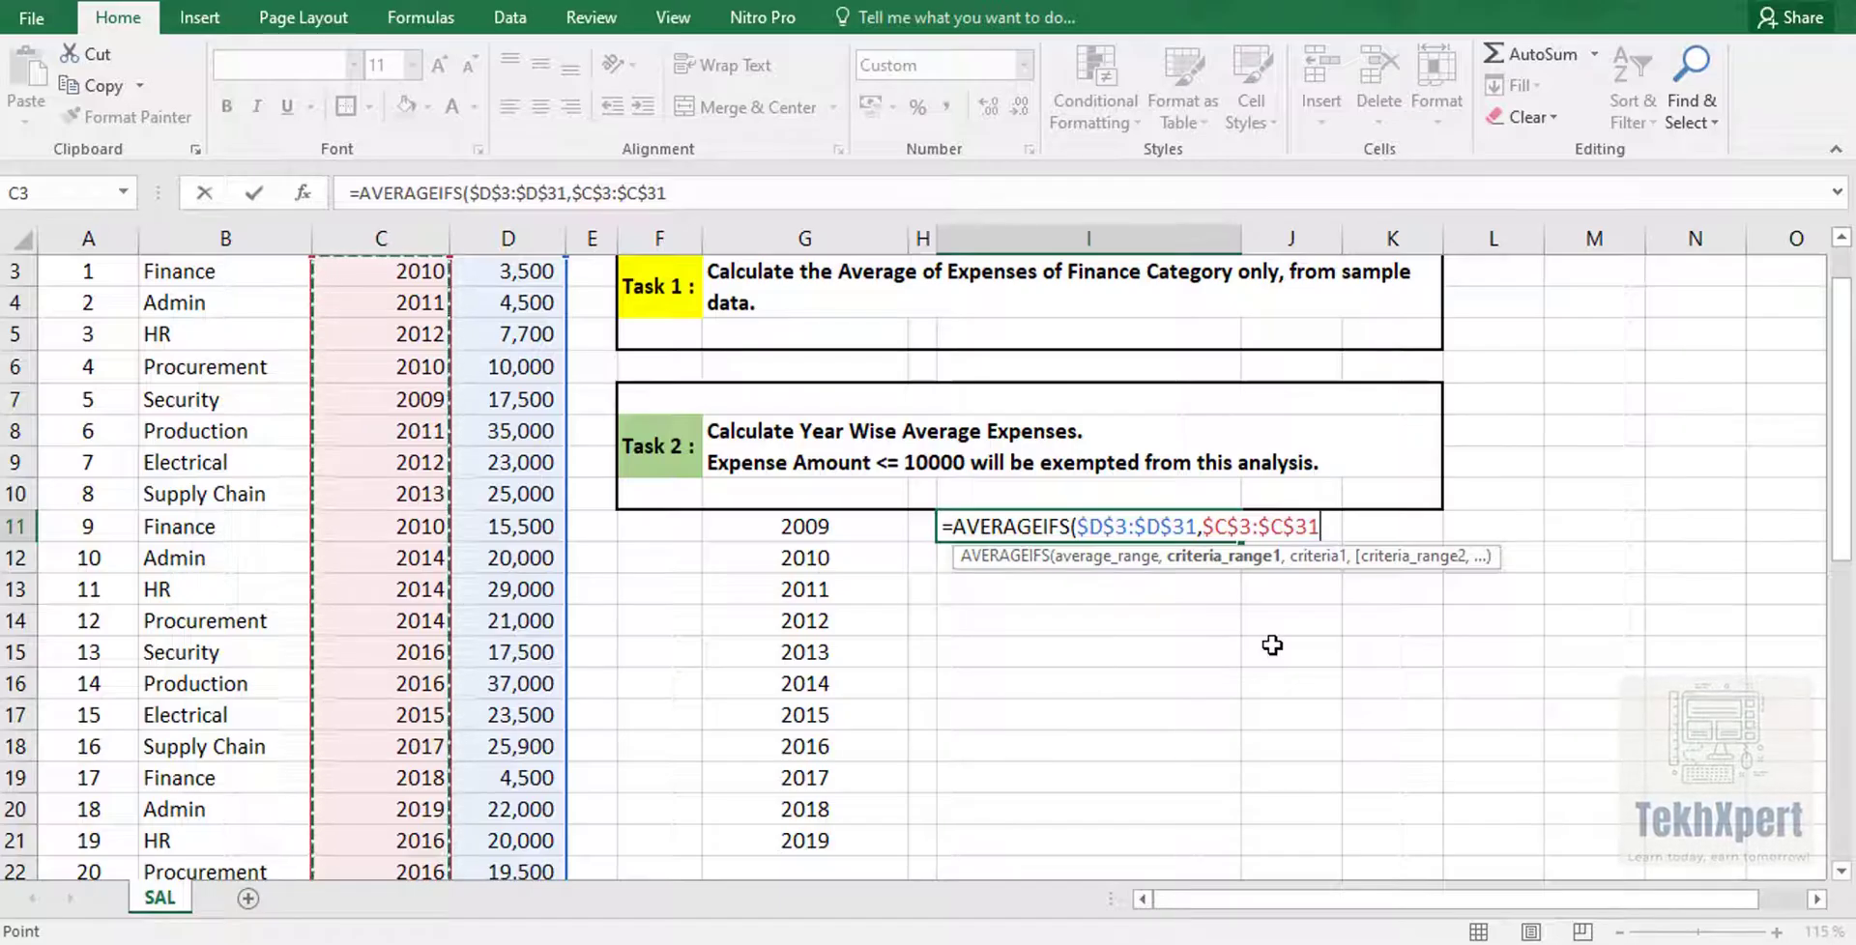
text(,)
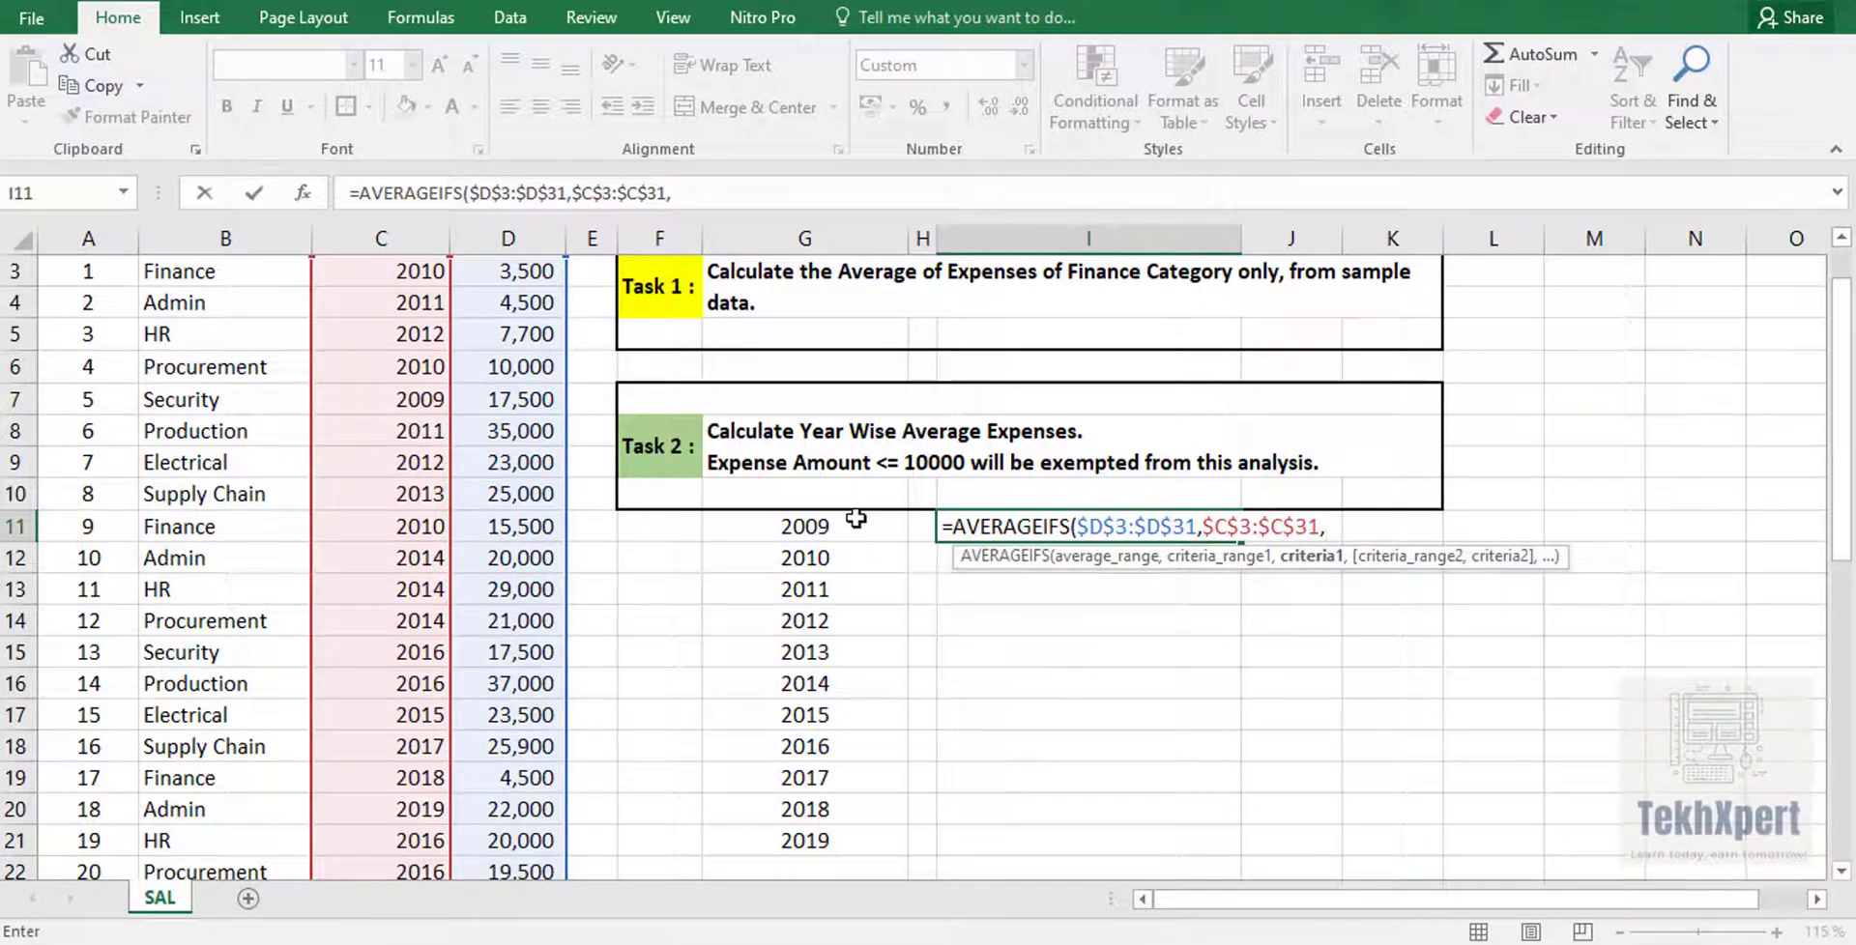
click(855, 522)
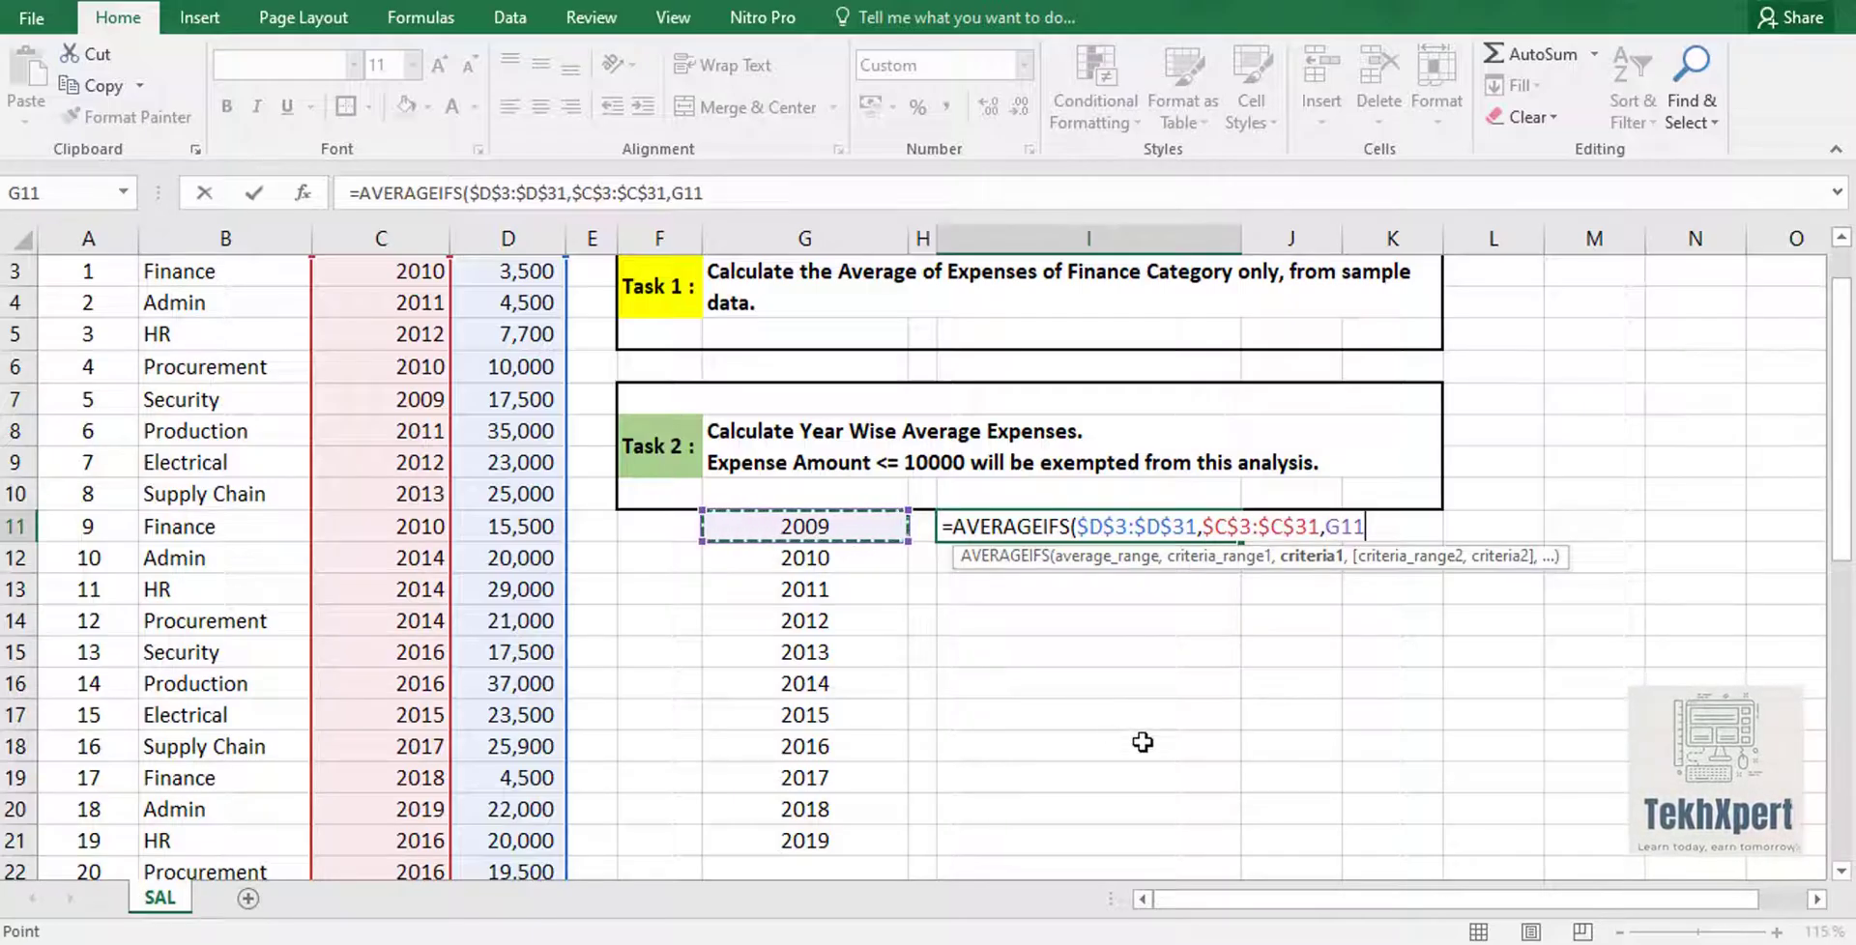
Add G11 as the year criterion and D3:D31 as the second criteria range in I11
text(,)
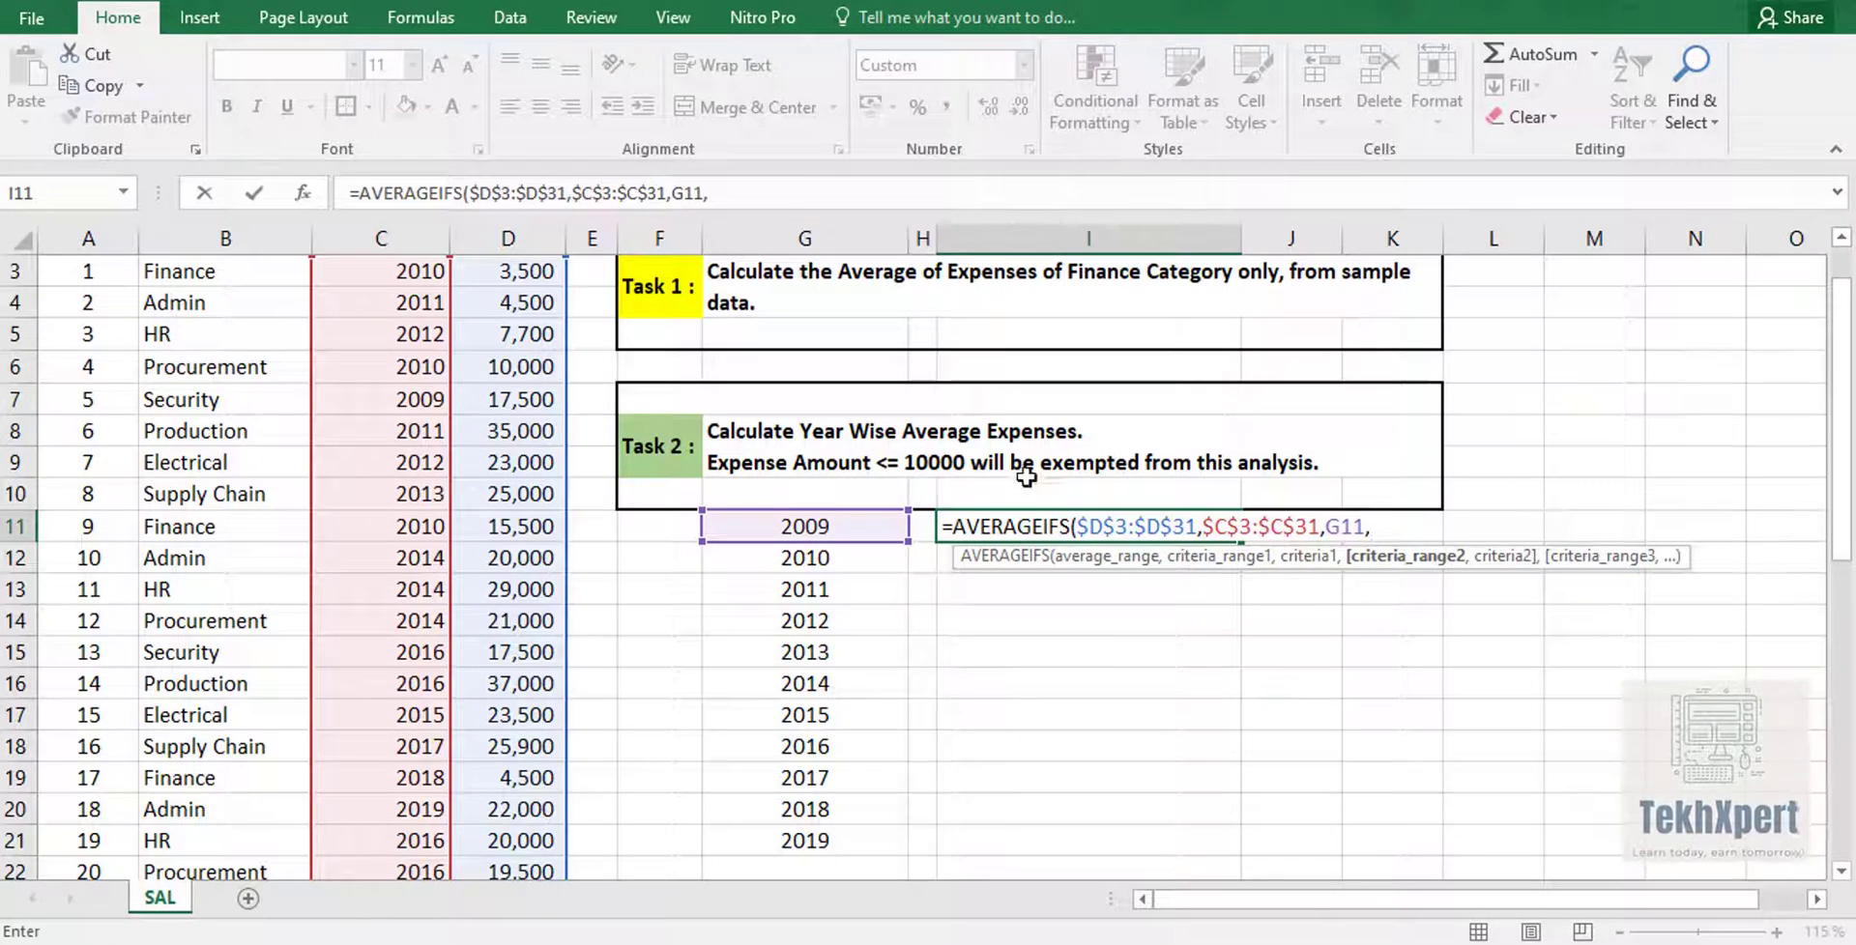
drag(1844, 425, 1842, 396)
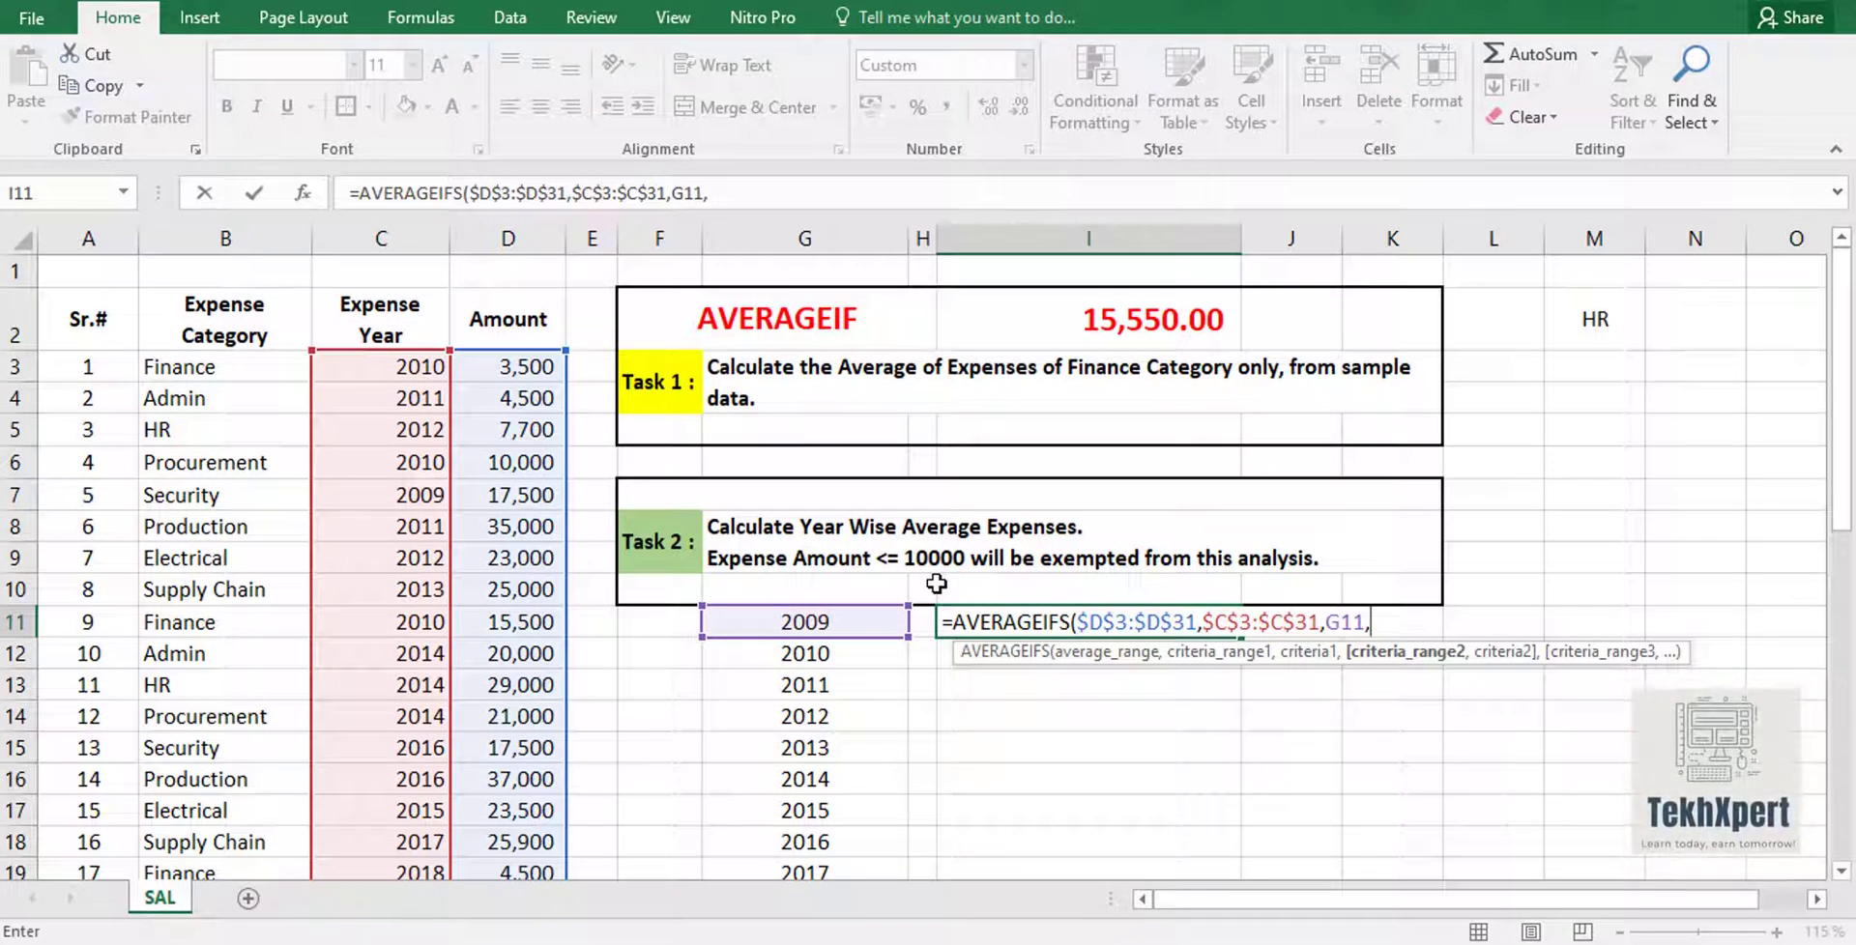
mouse_move(534, 367)
mouse_down()
mouse_move(532, 822)
mouse_move(513, 812)
mouse_up()
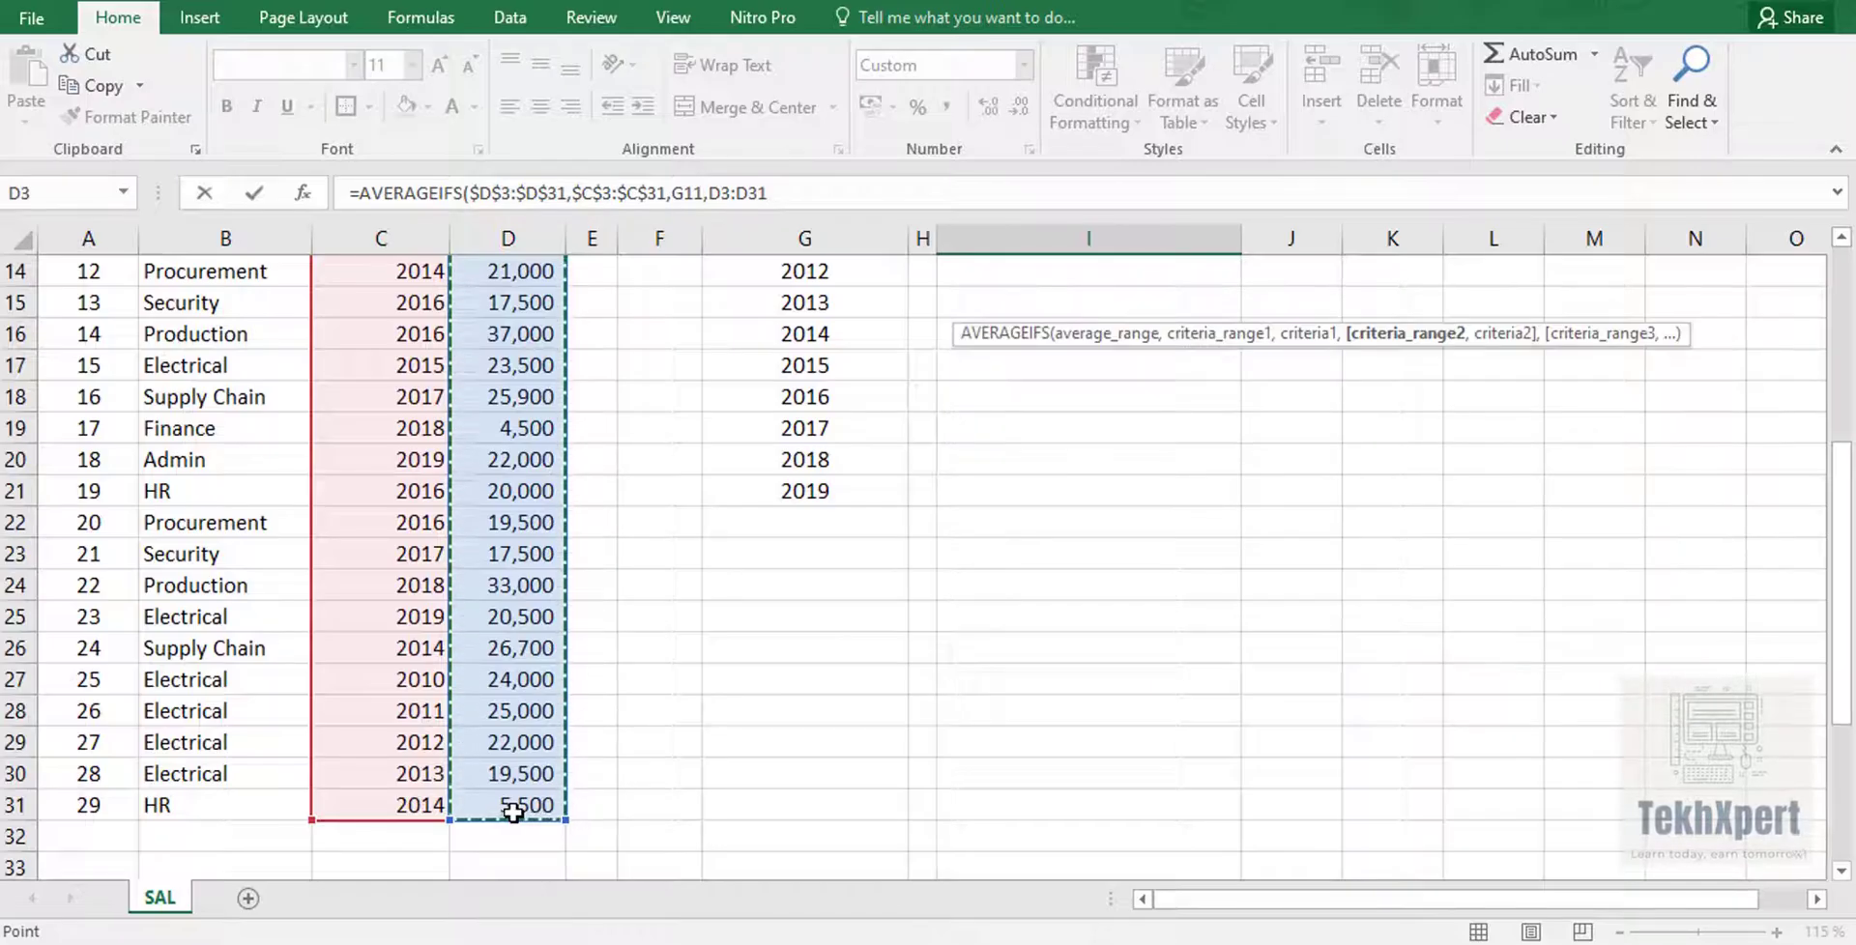
Make the second D3:D31 range absolute and finish I11 with ">10000", giving 17,500 for 2009
key(F4)
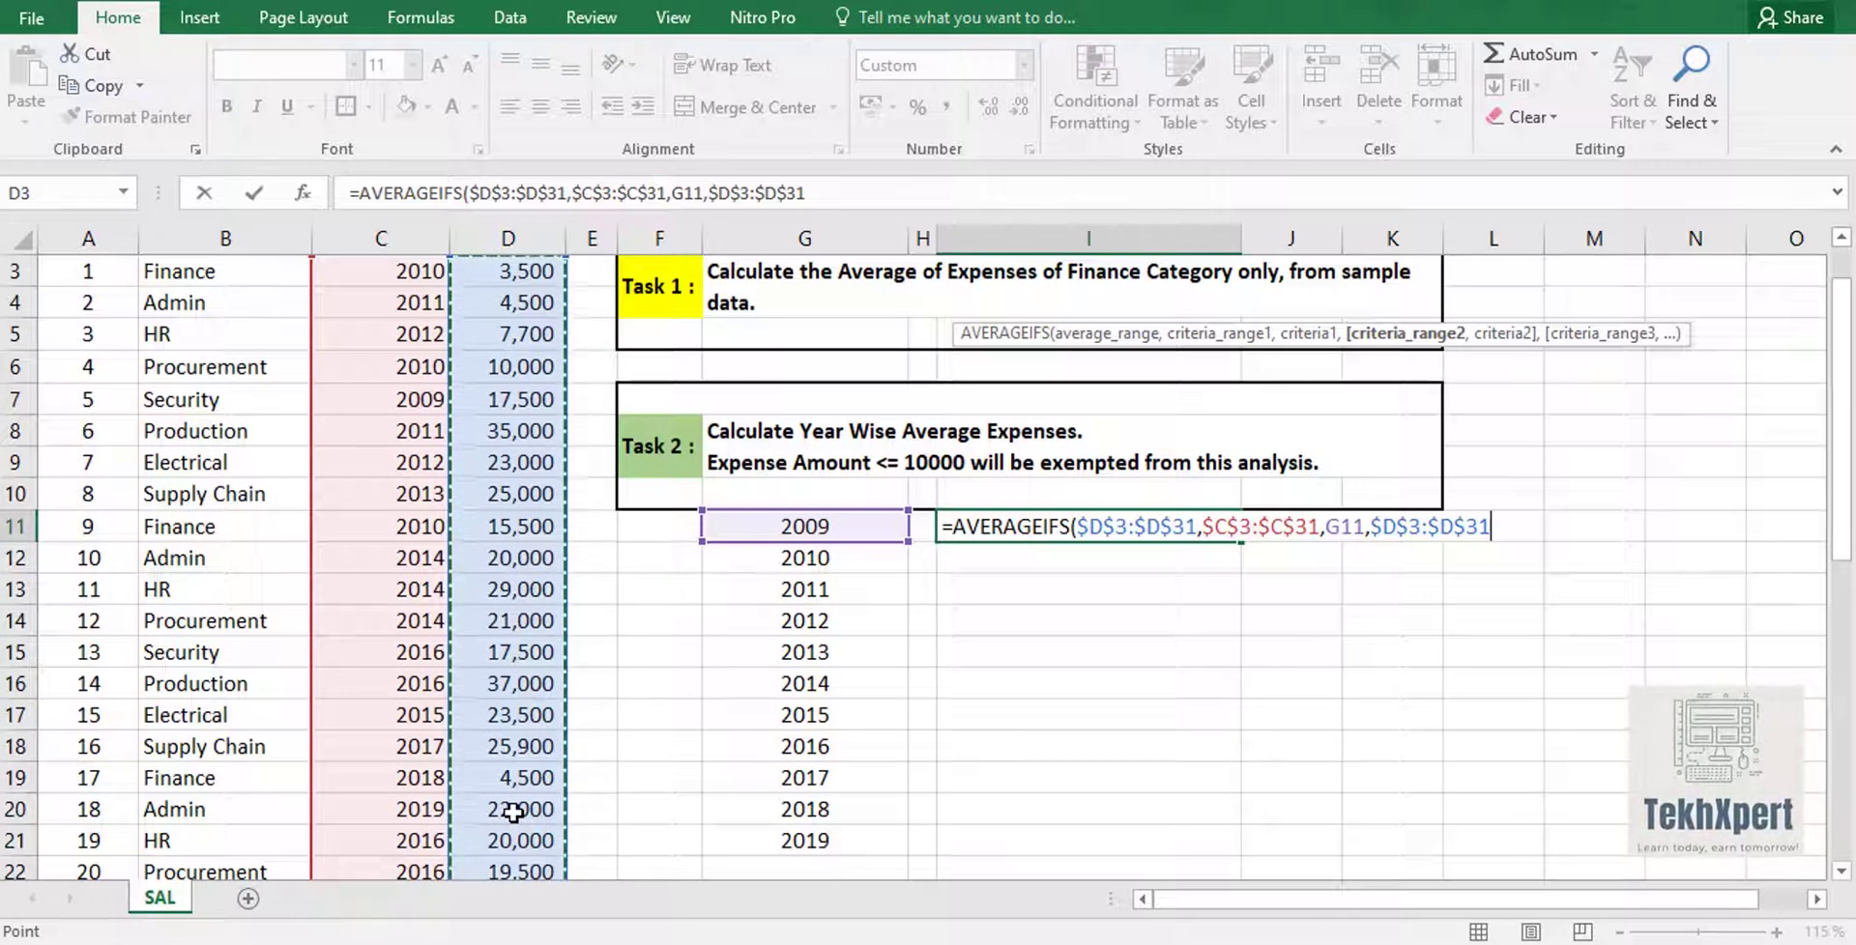
text(,)
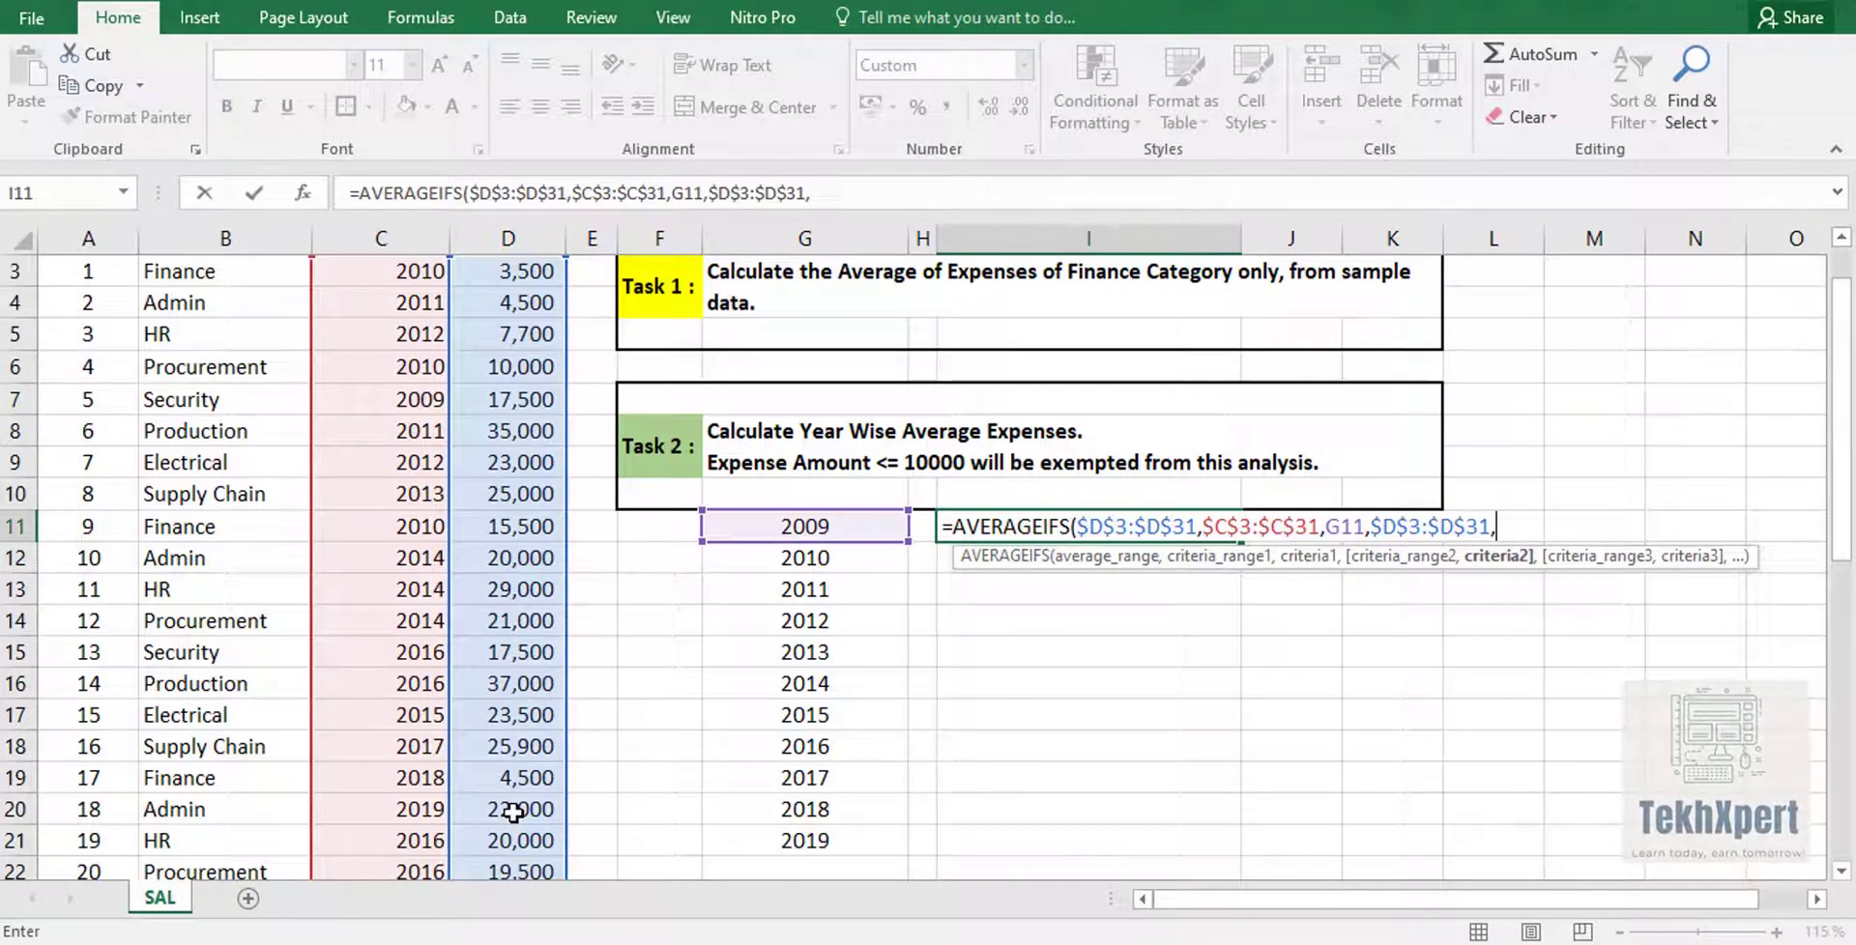
text(">10000)
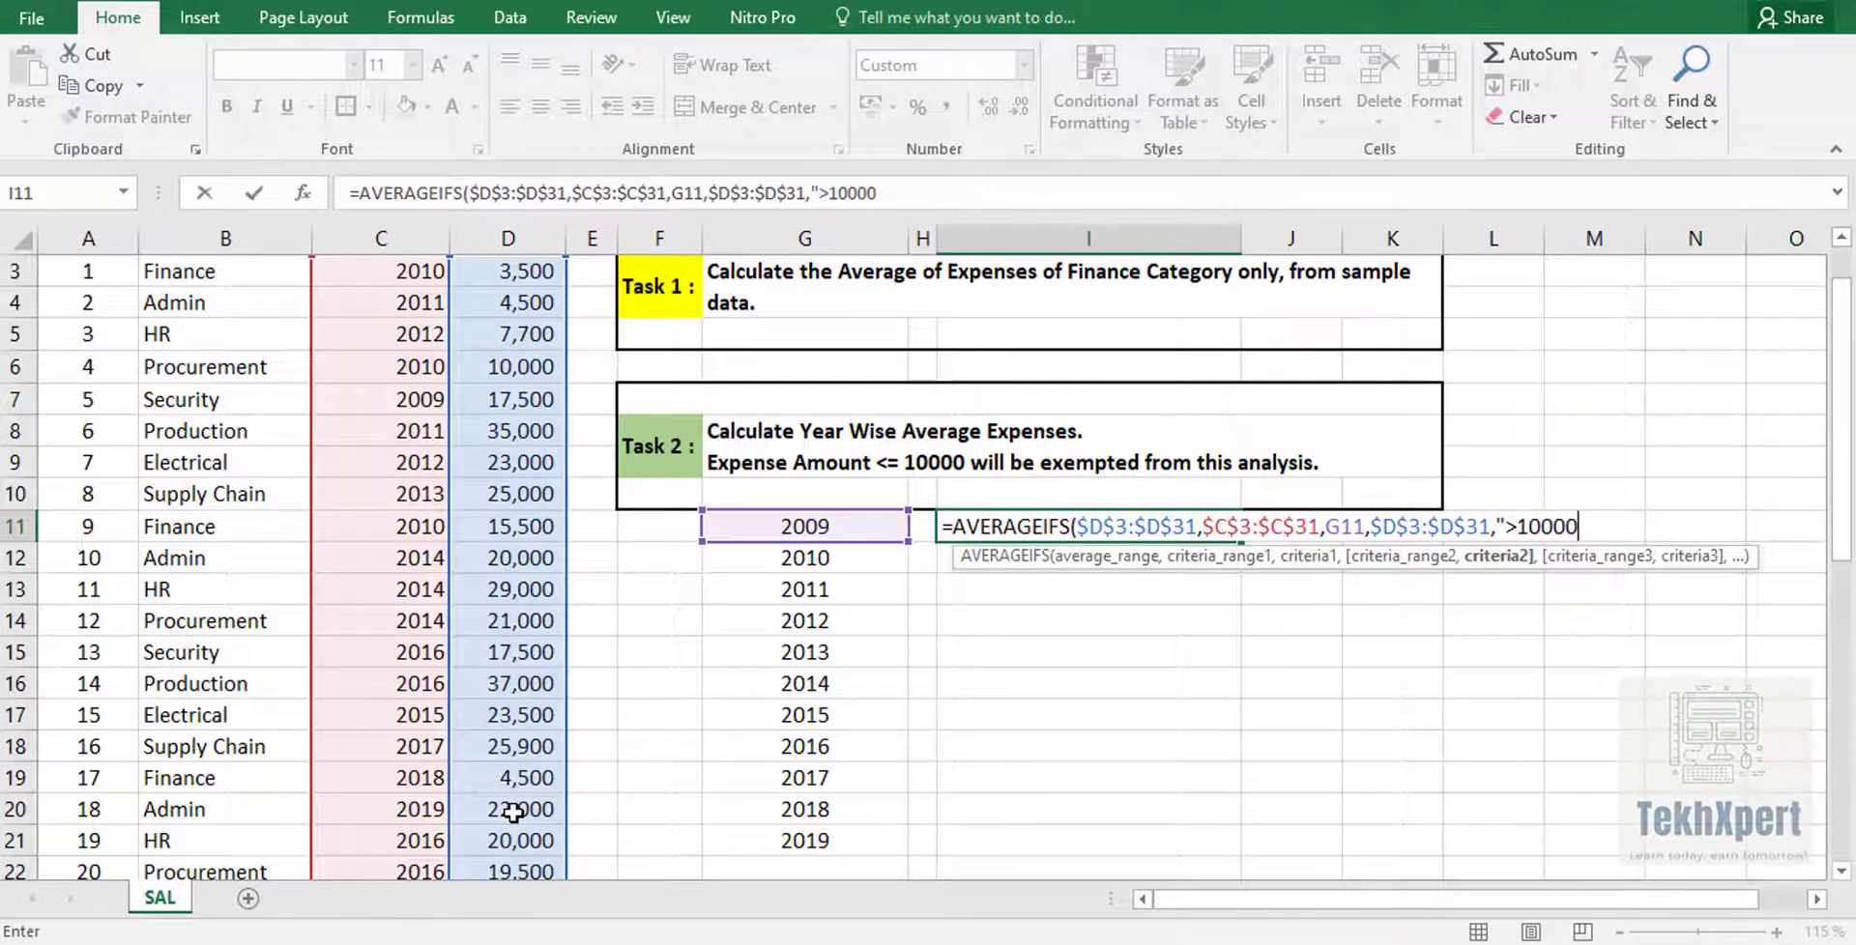
text(")
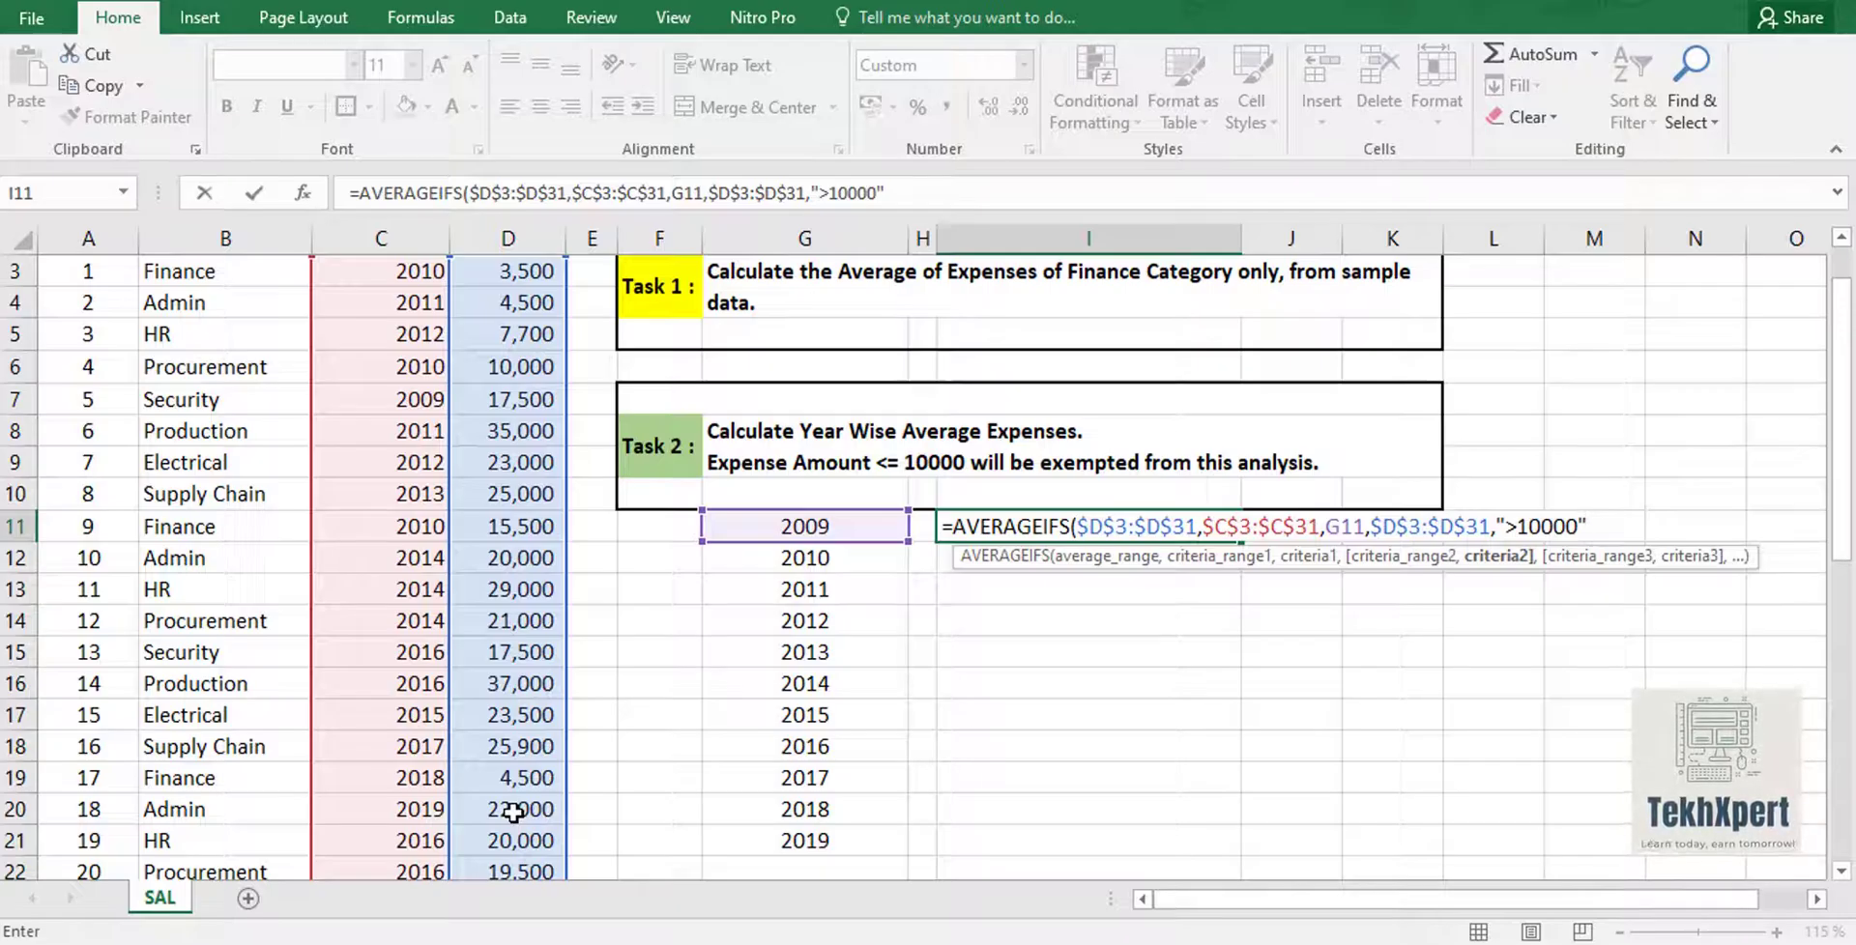
text())
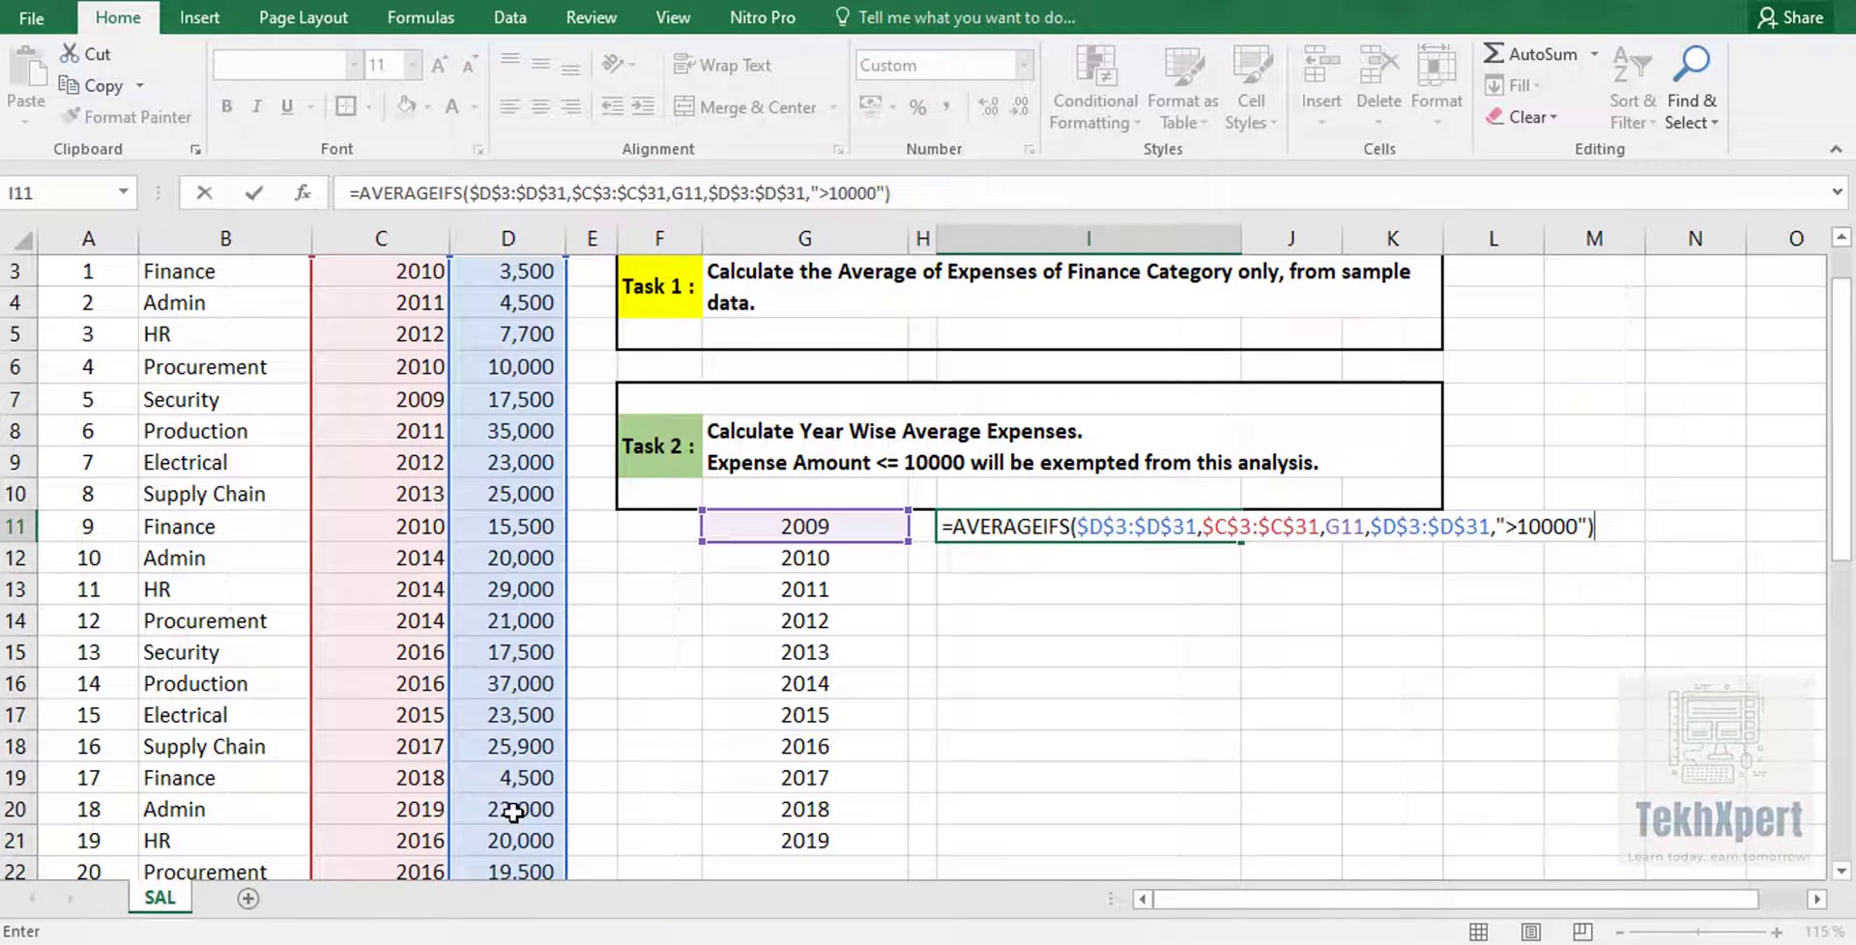
key(BackSpace)
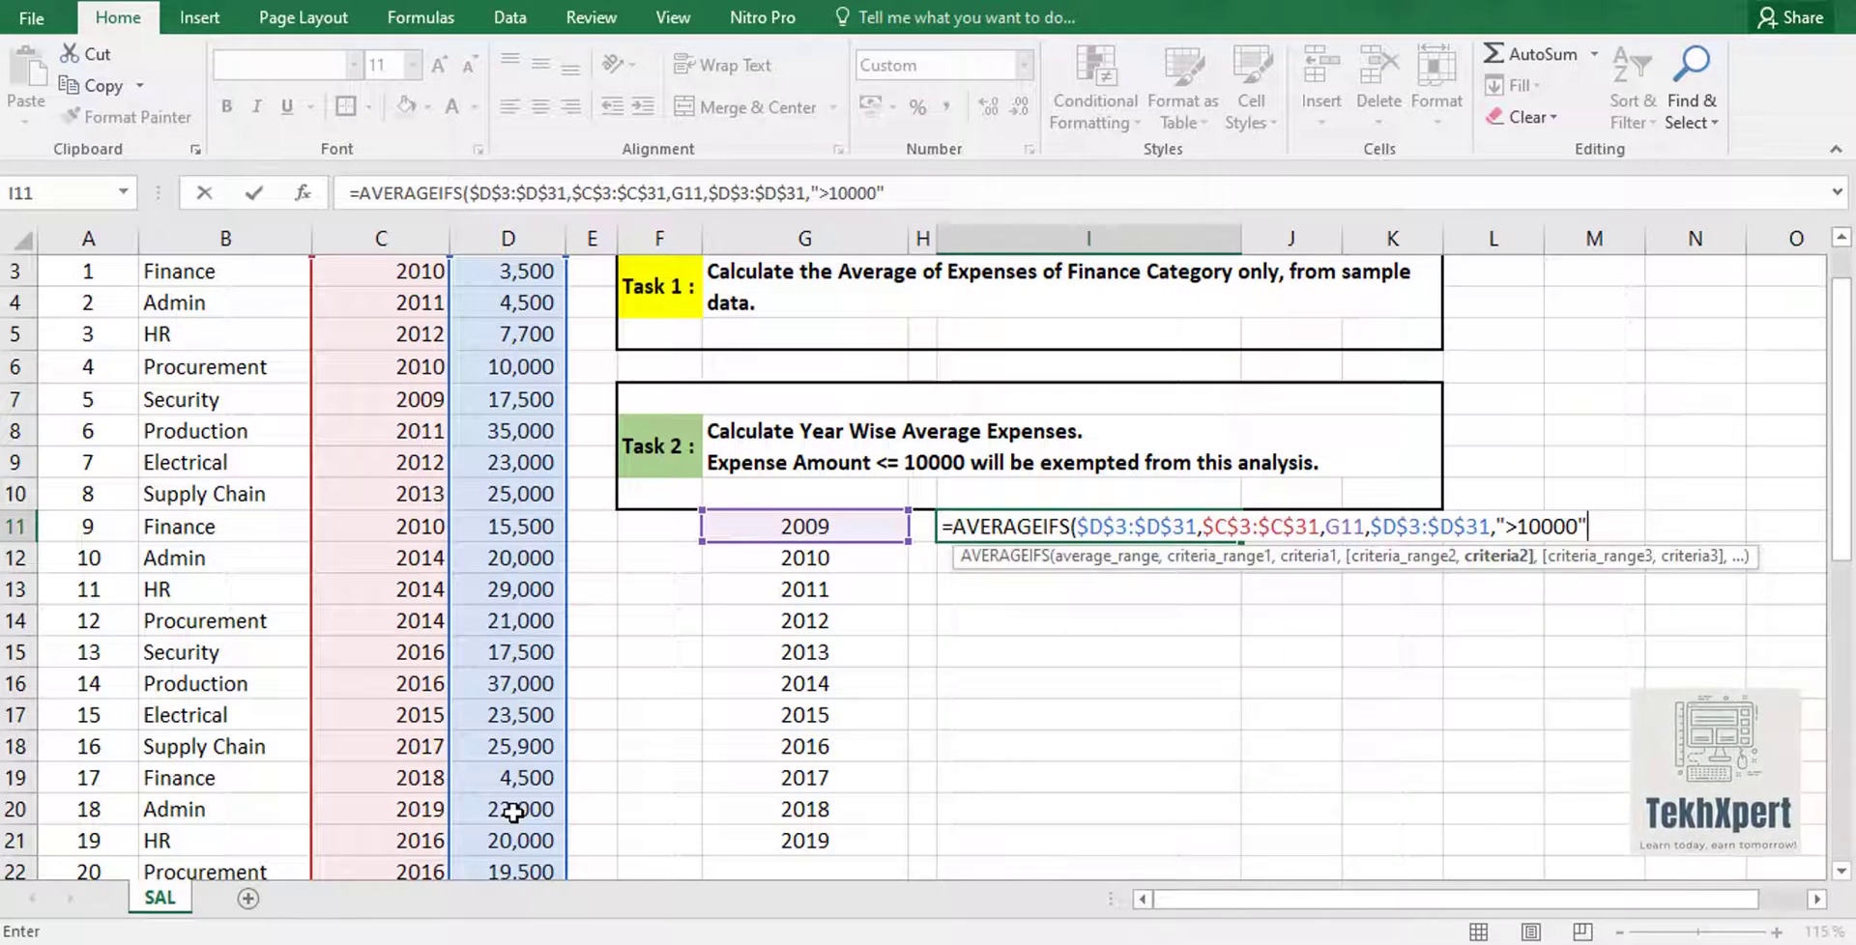
text(,)
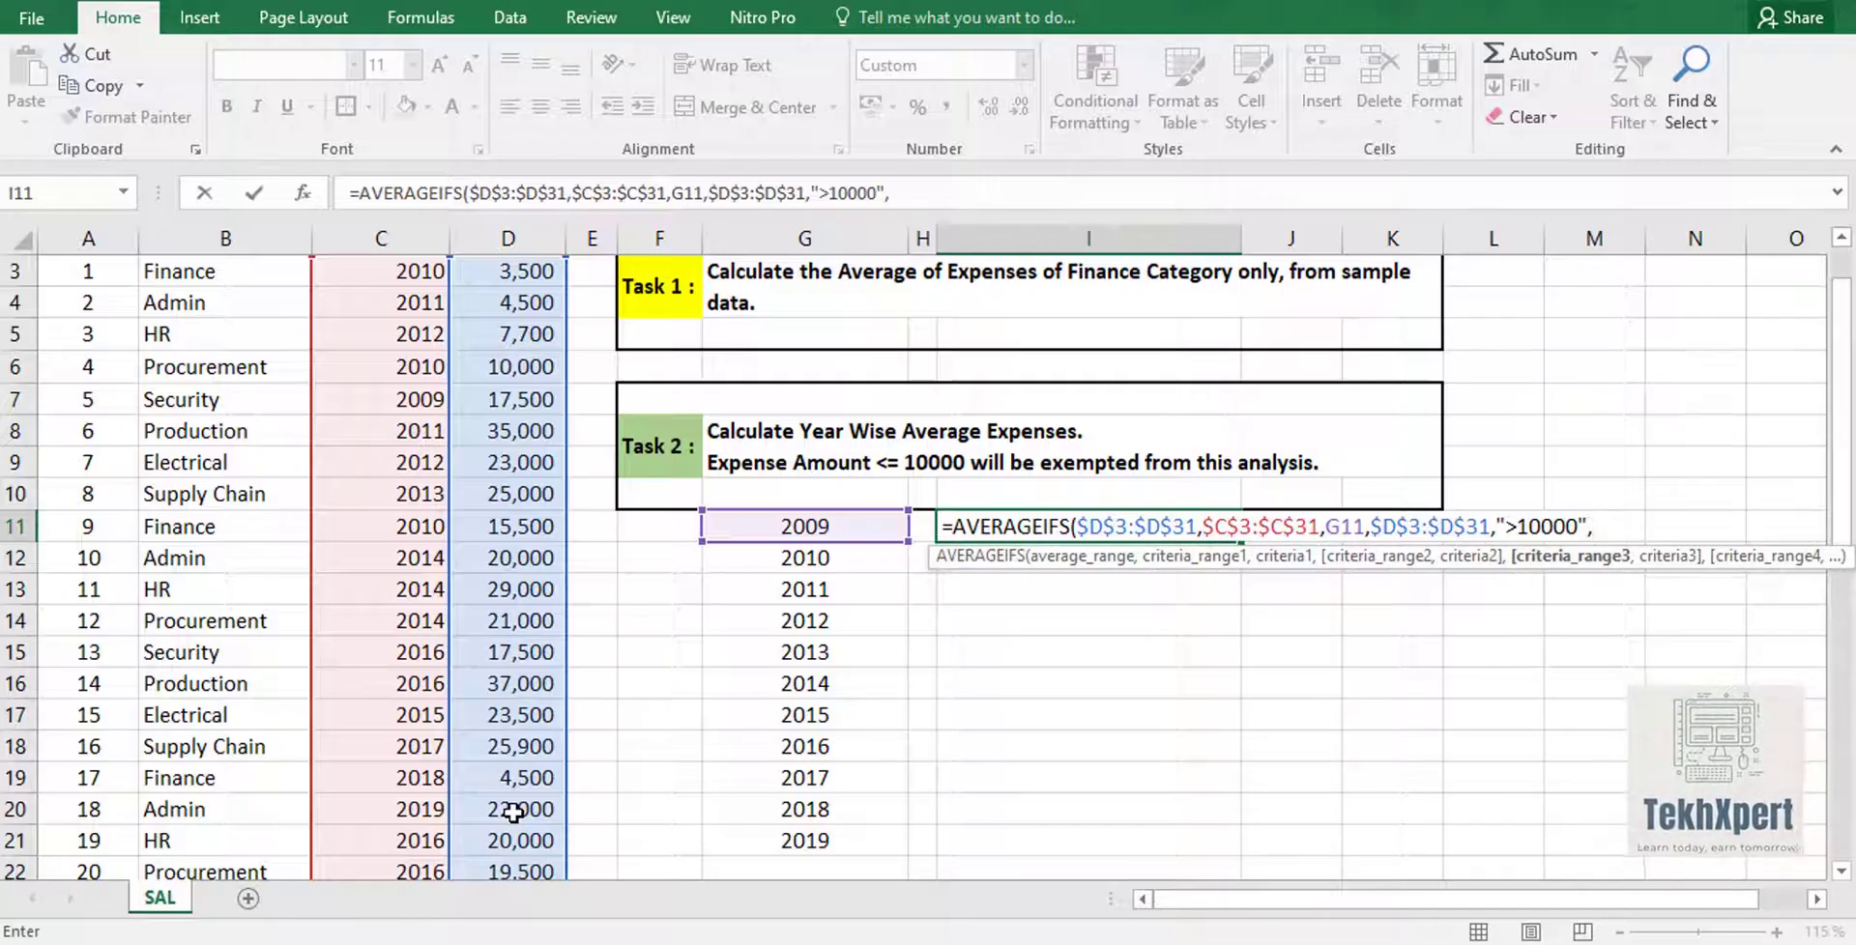
key(BackSpace)
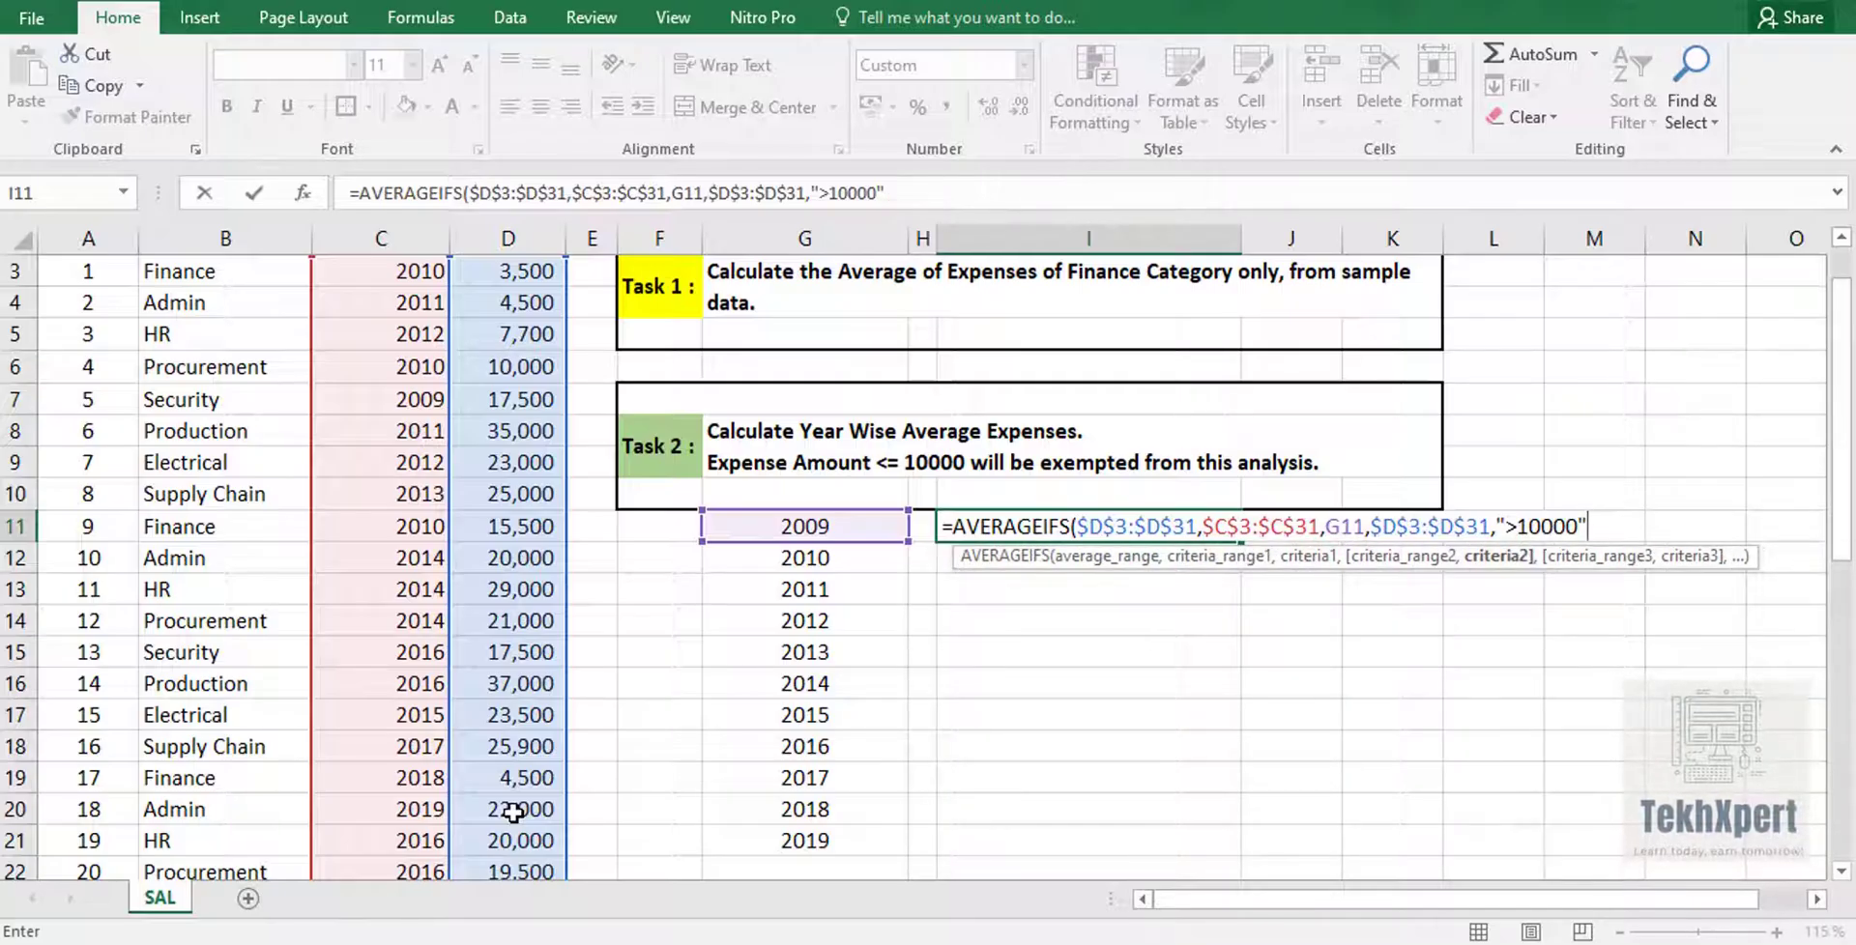
text())
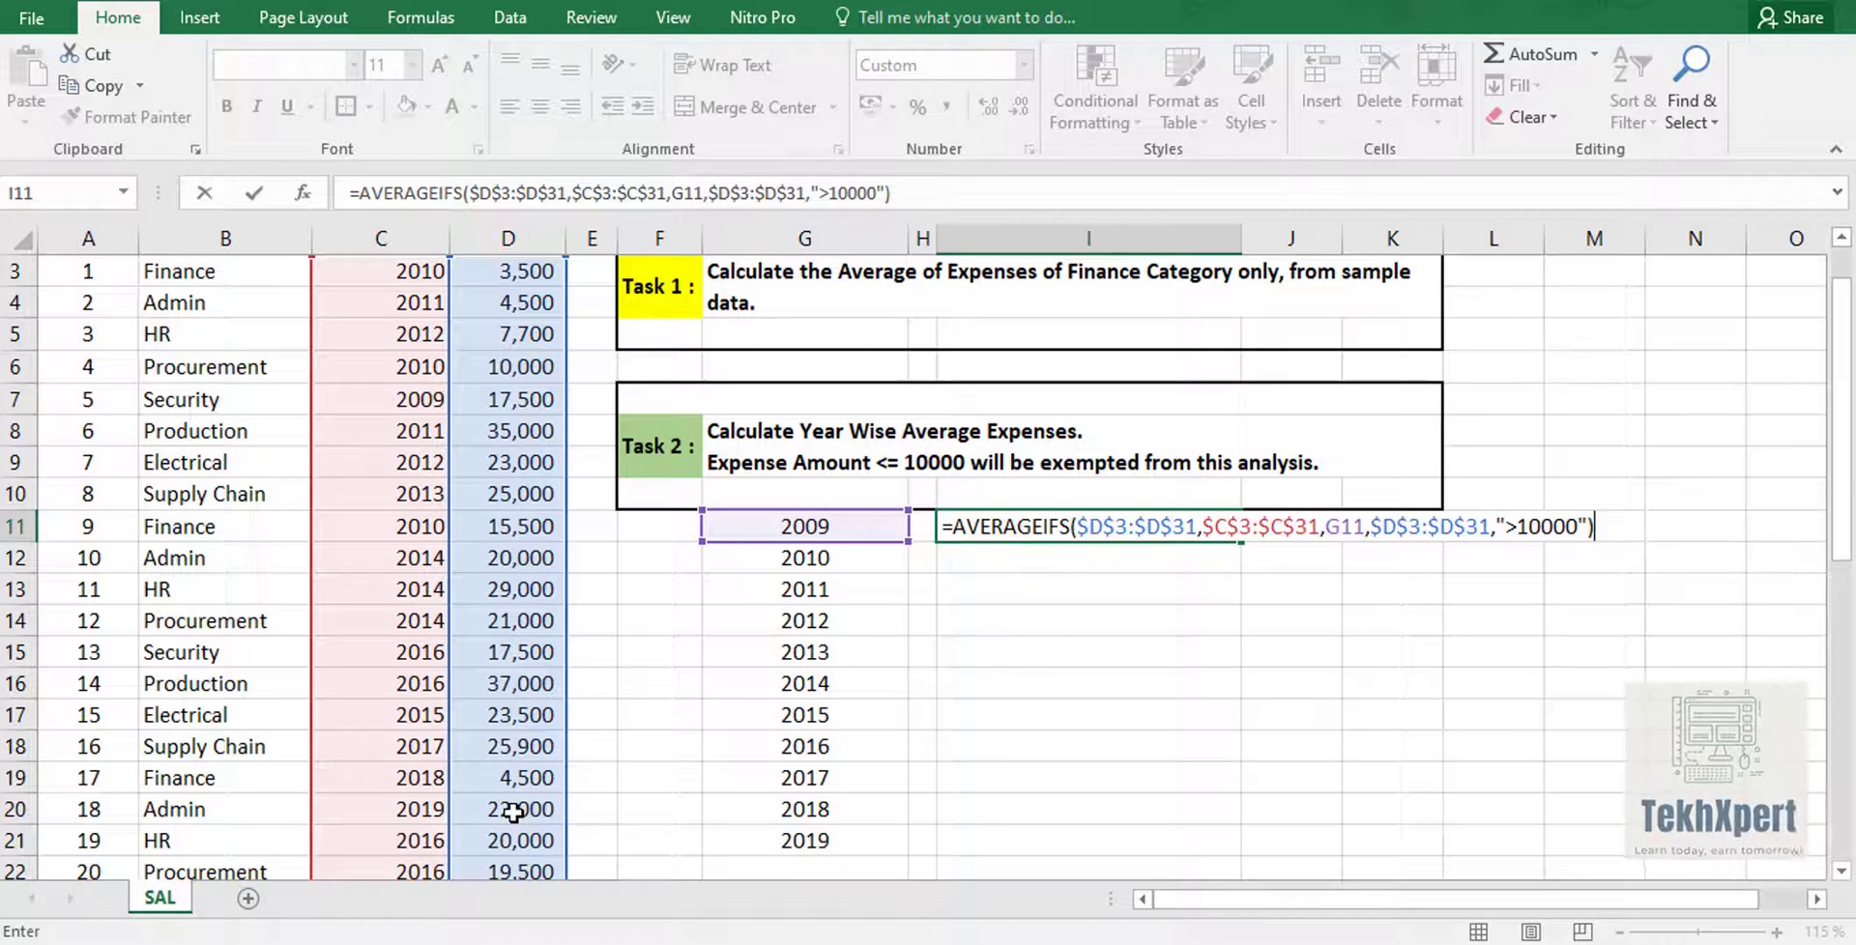
key(Return)
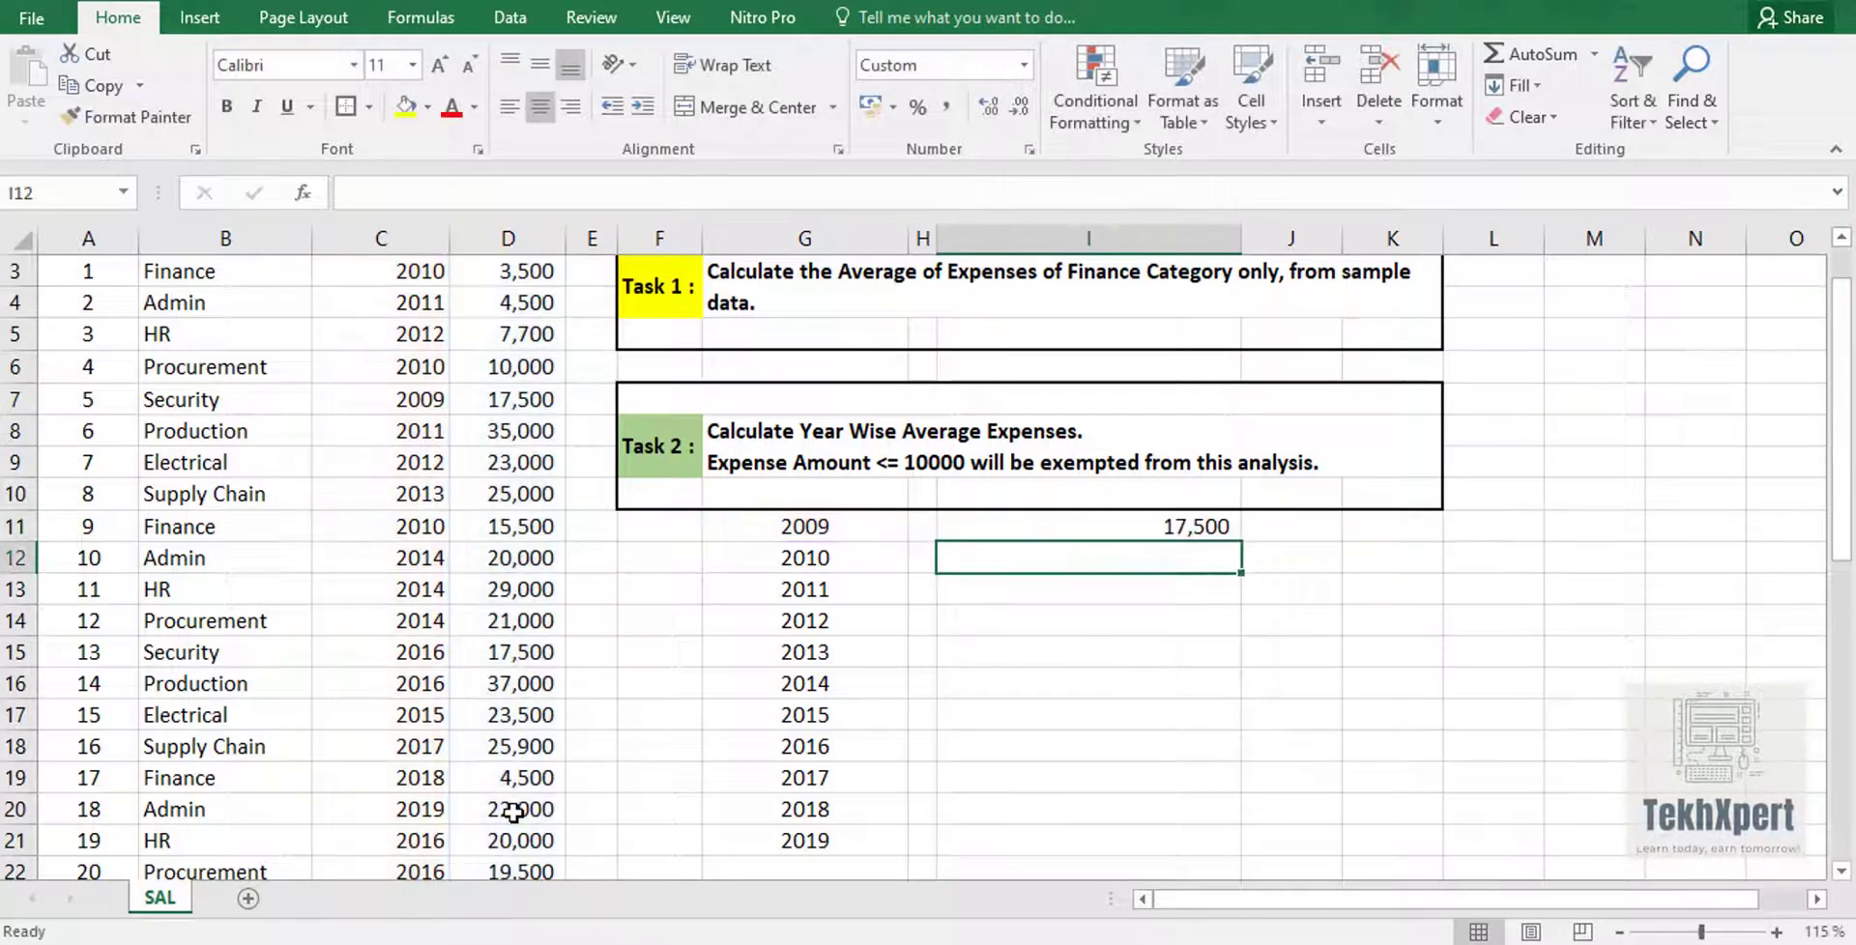
Fill the I11 AVERAGEIFS formula down to I21 to cover the years 2009–2019
click(1111, 527)
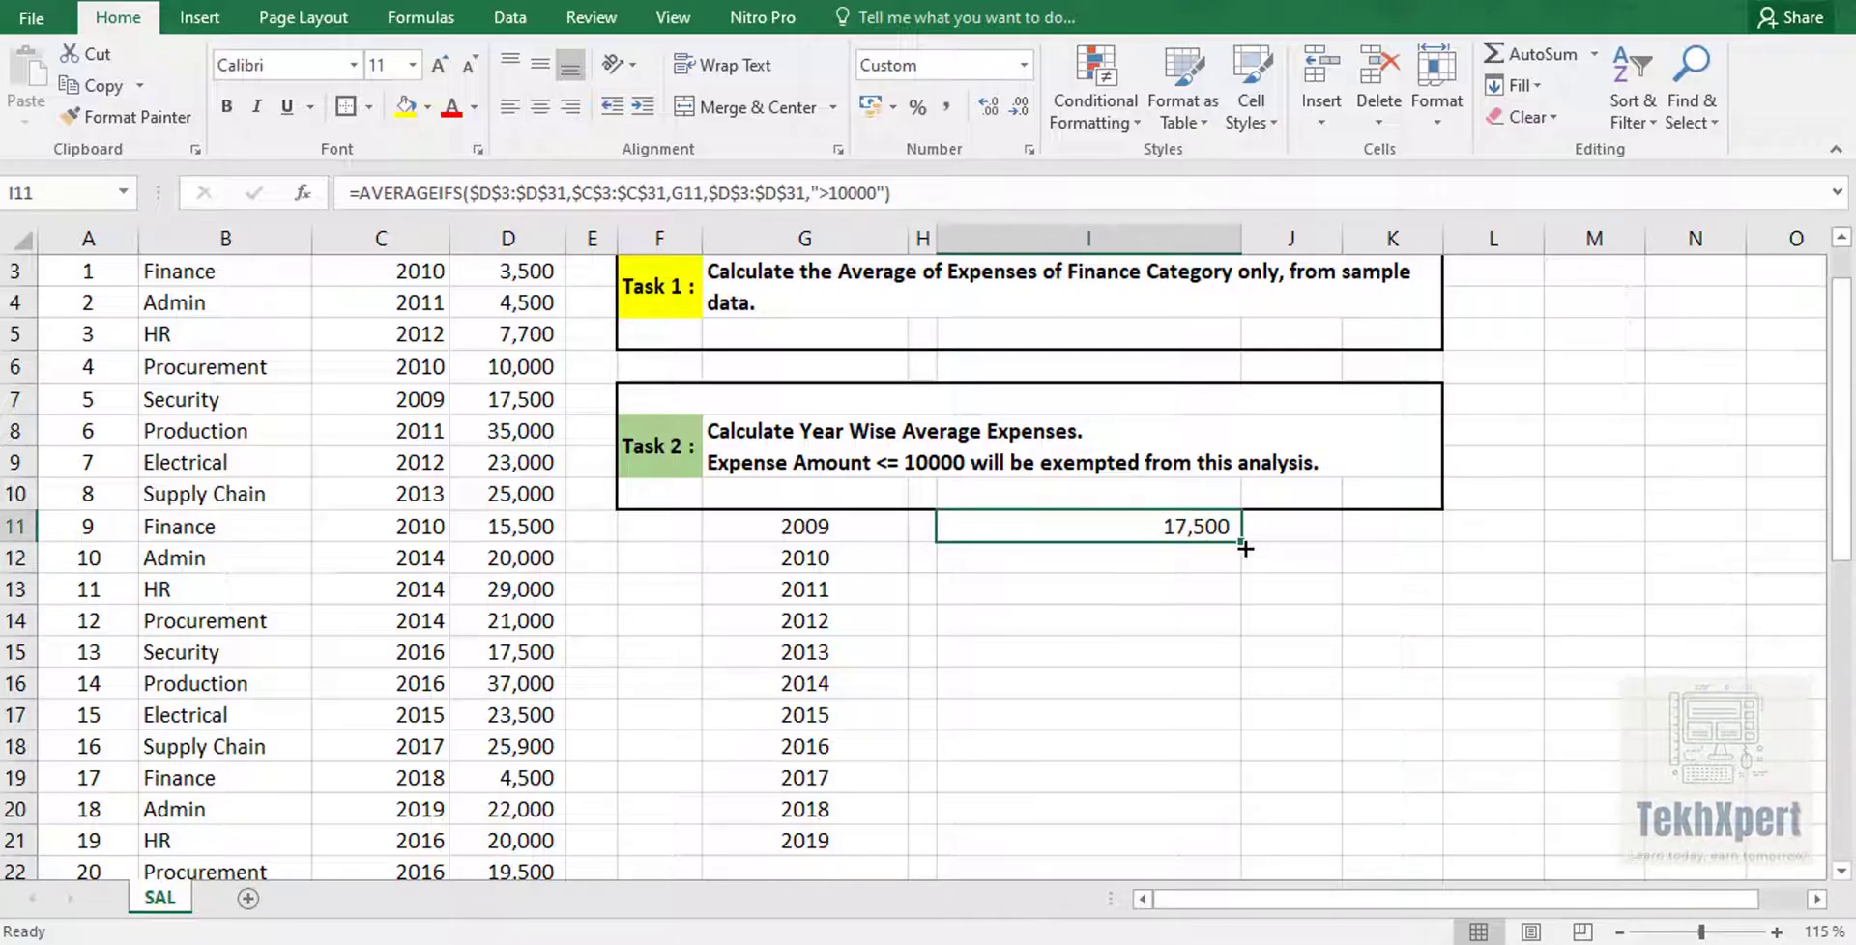
drag(1244, 548, 1231, 871)
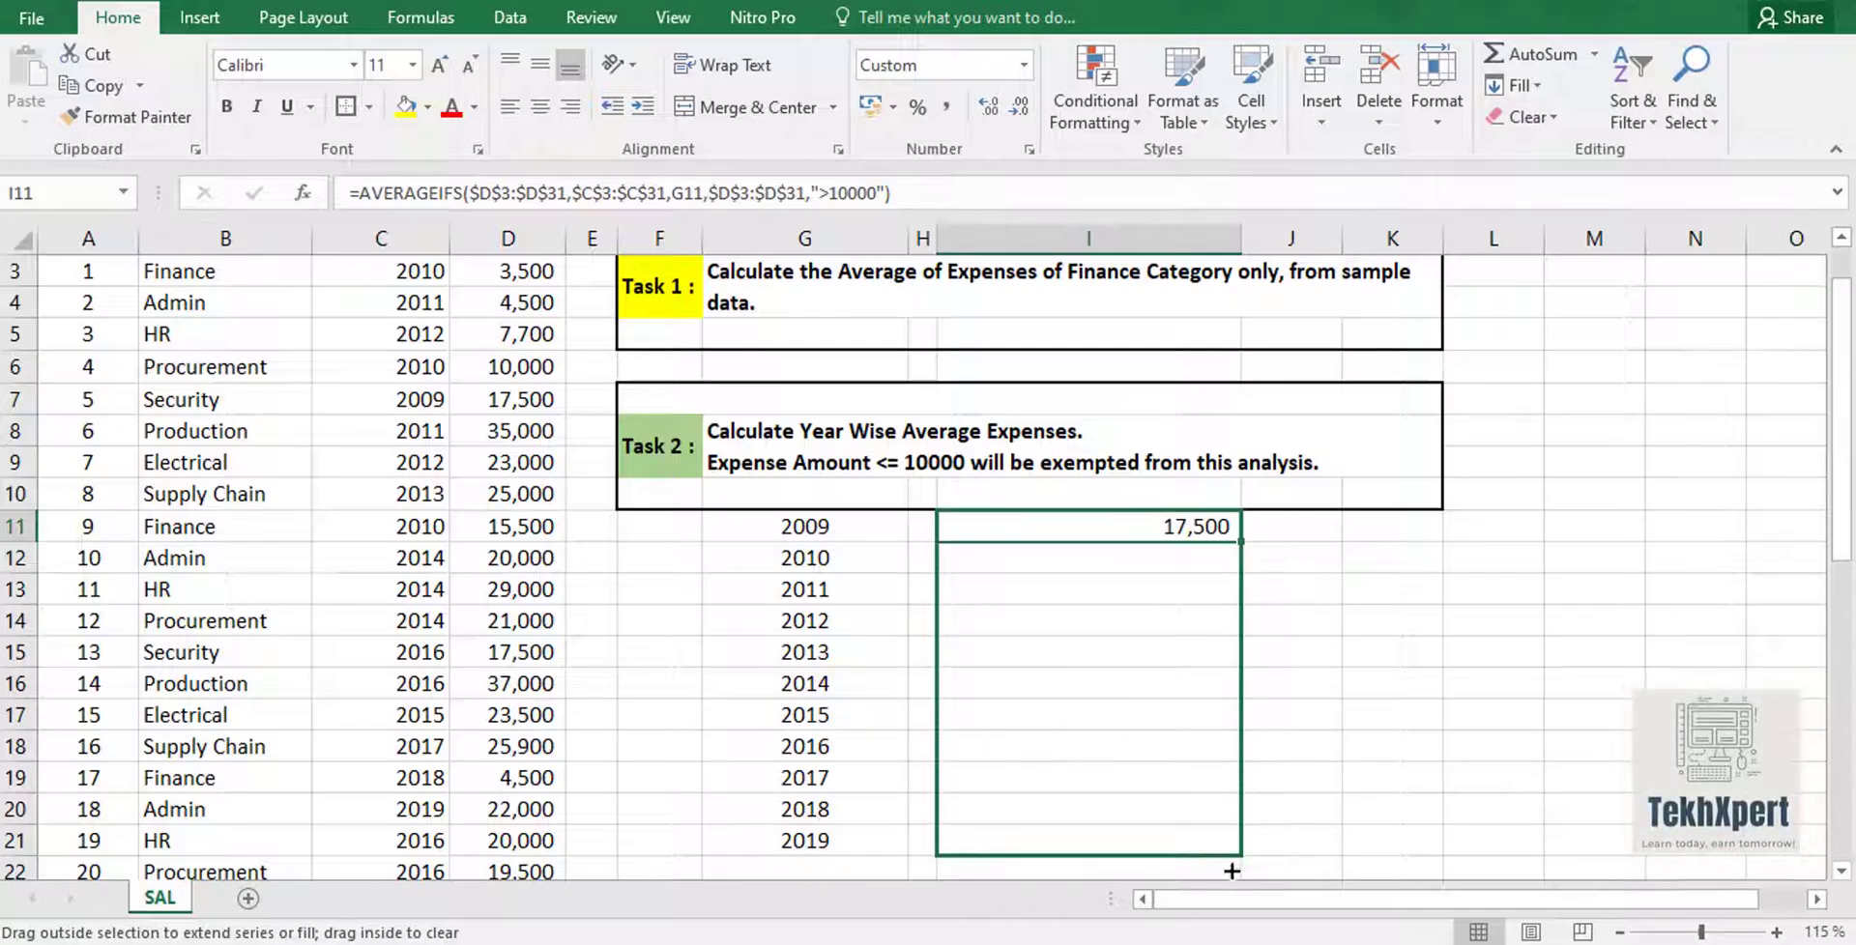
drag(1231, 871, 1241, 843)
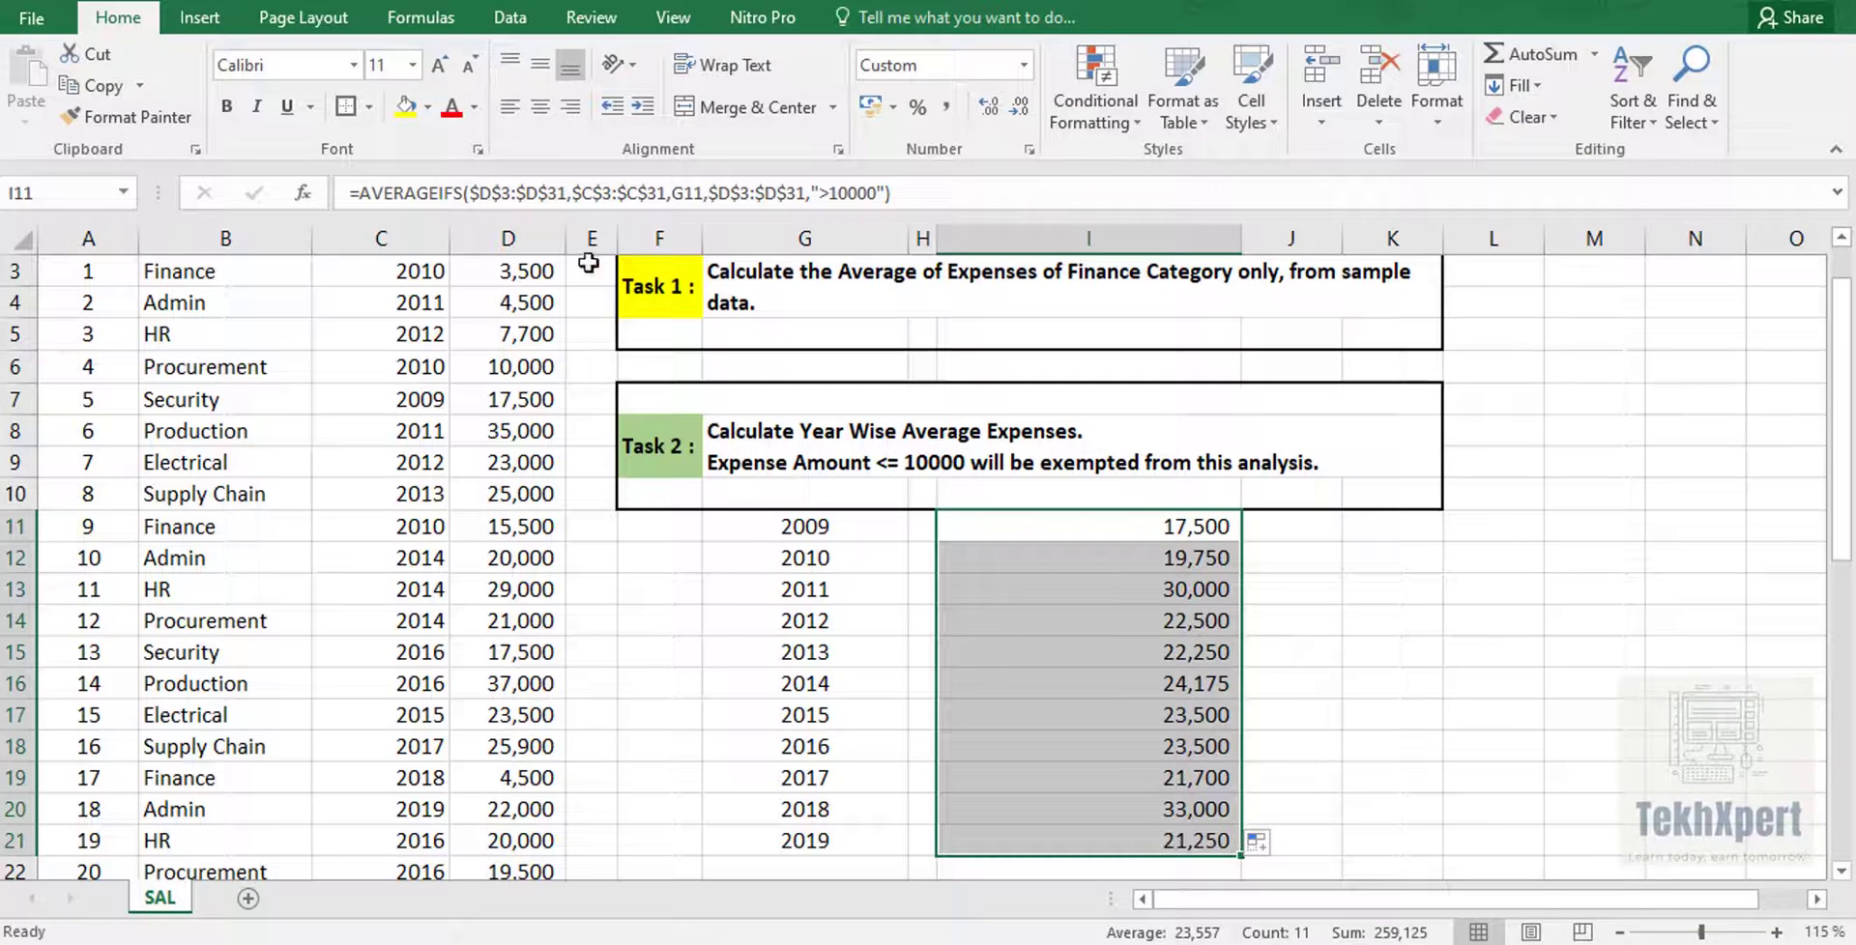
click(543, 108)
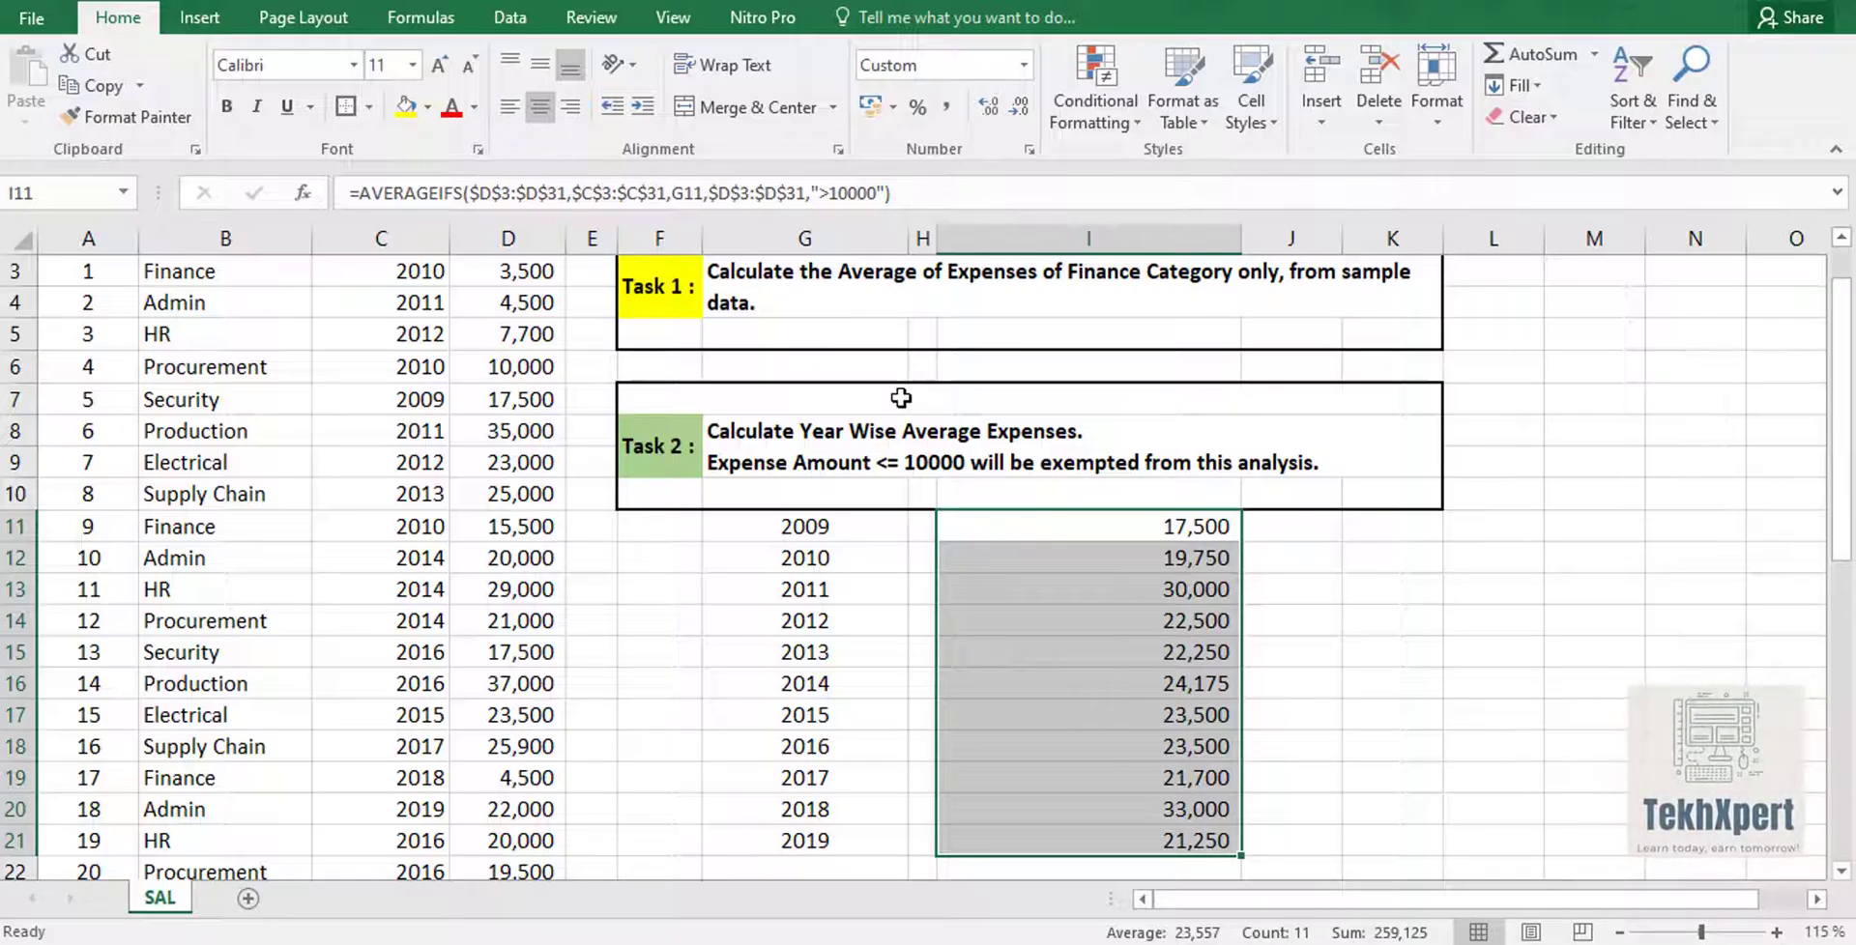
drag(875, 524, 982, 522)
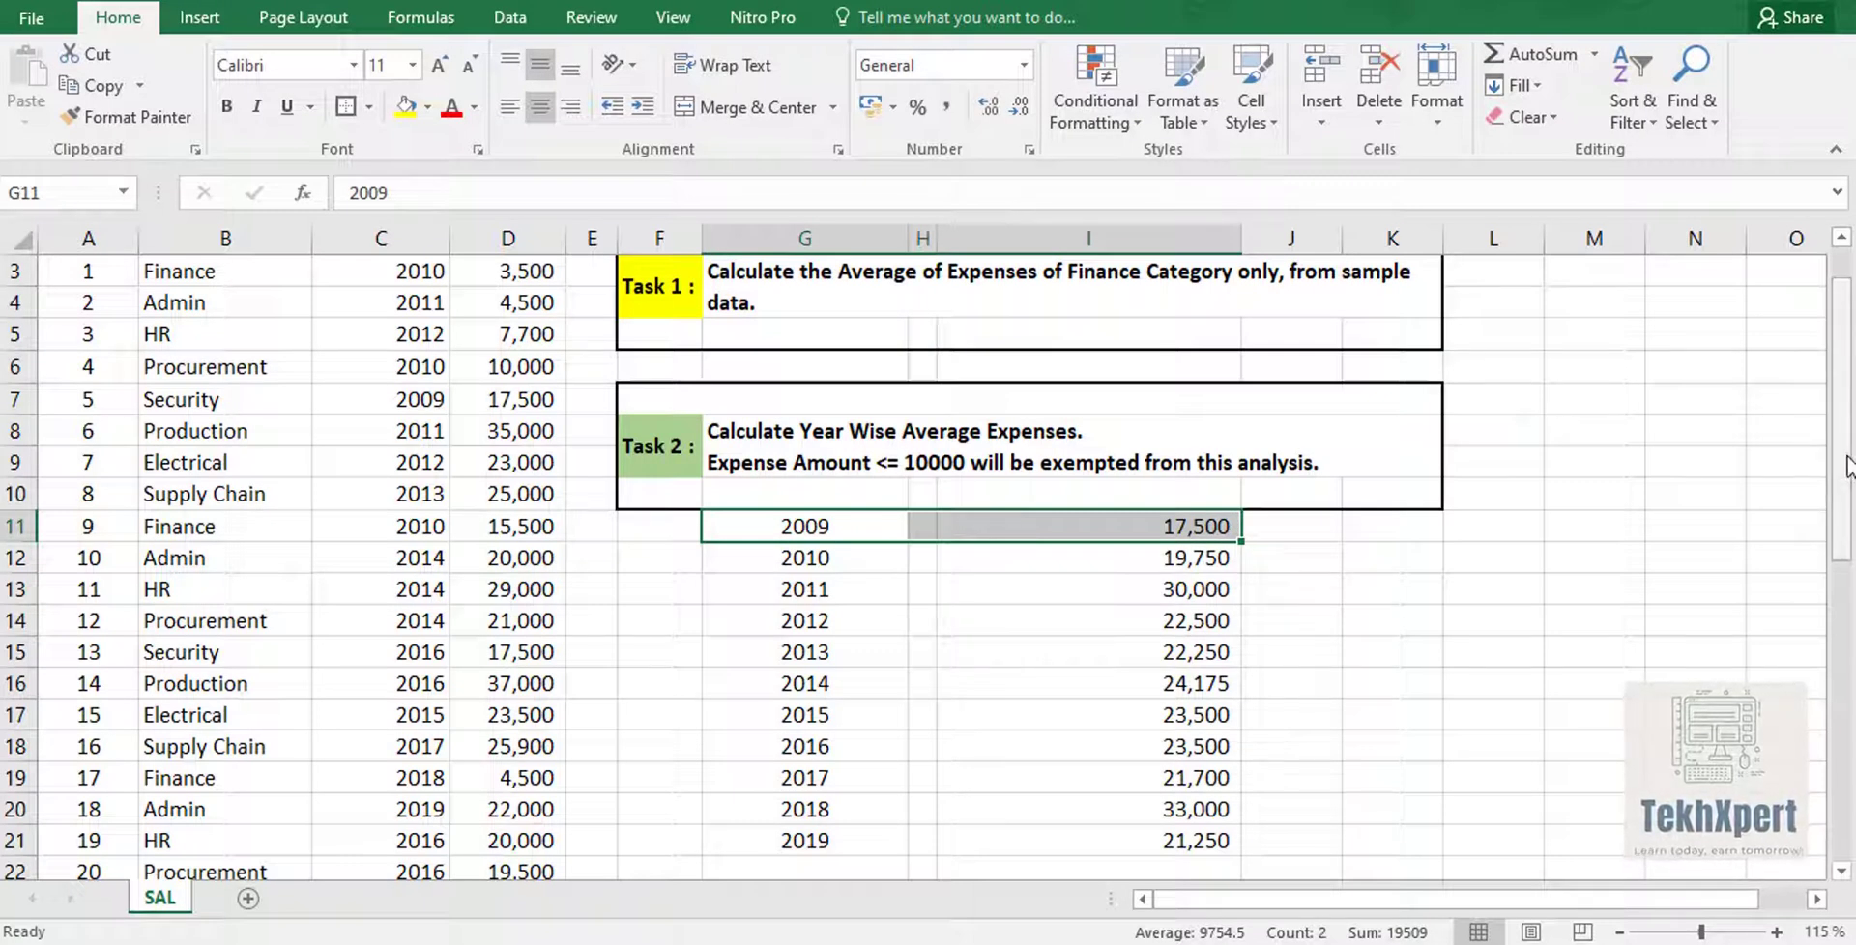
Give the 2009 entry in C7:D7 a yellow fill with bold red text
drag(1841, 462, 1841, 447)
click(416, 369)
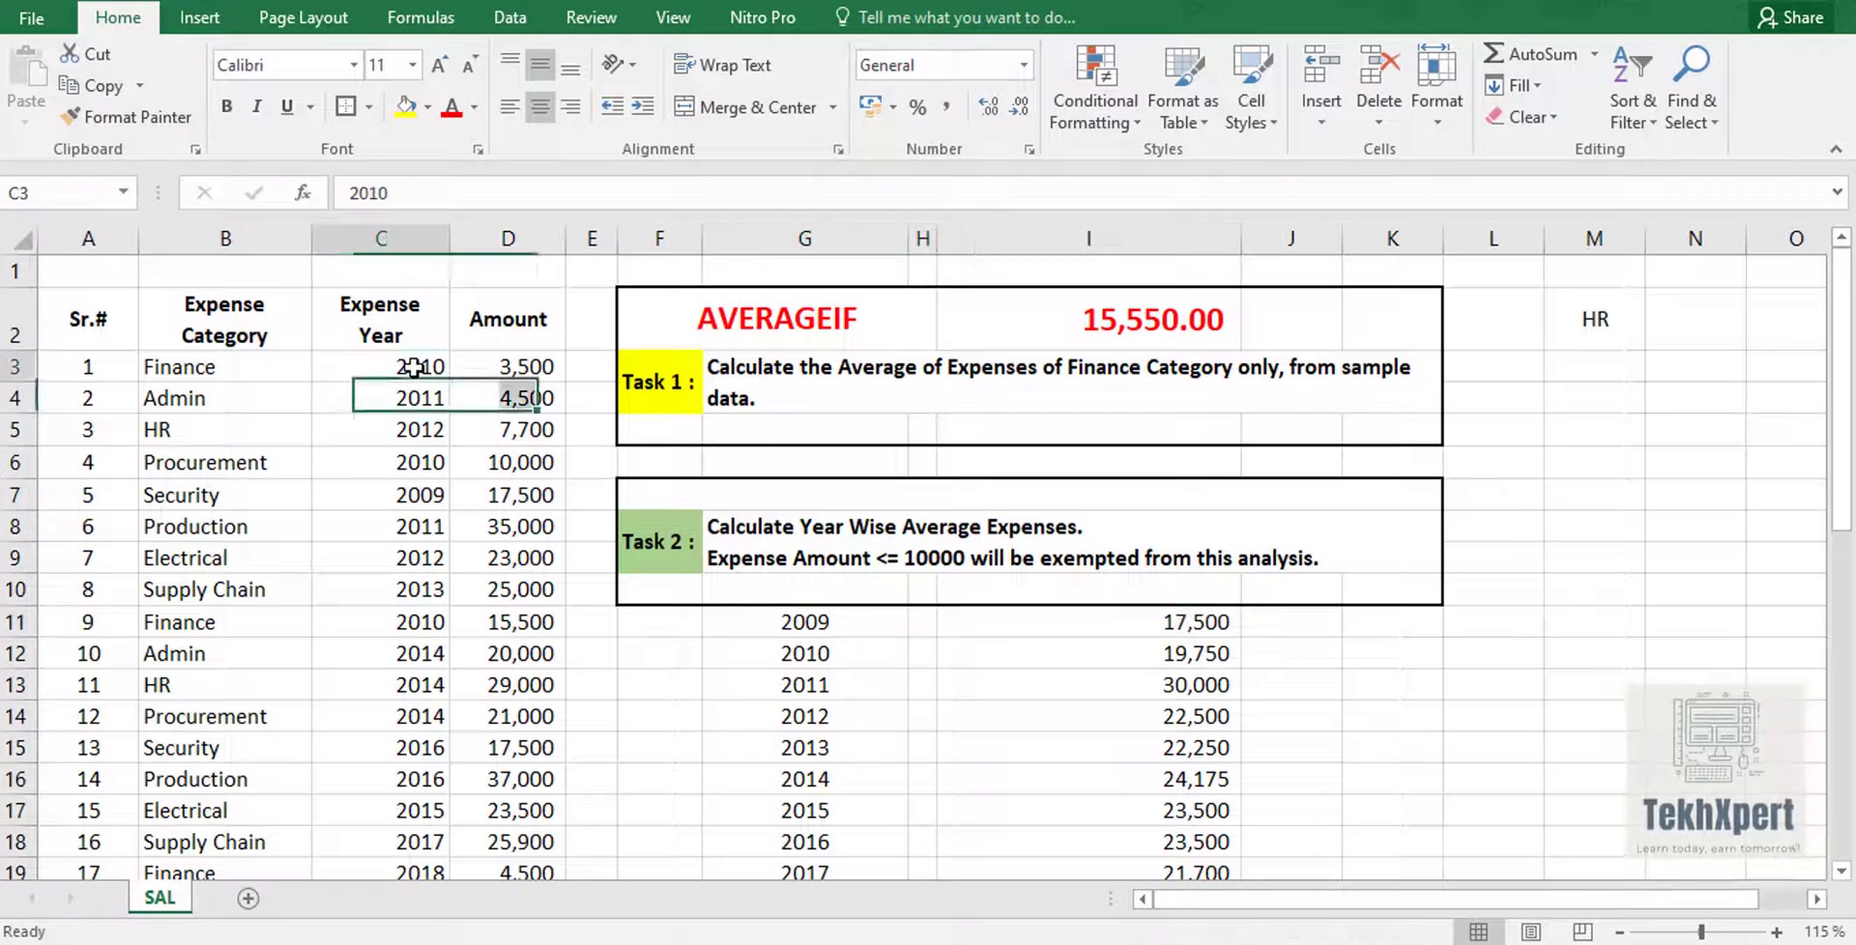
key(Down)
key(Down)
key(Down)
key(Down)
key(shift+Right)
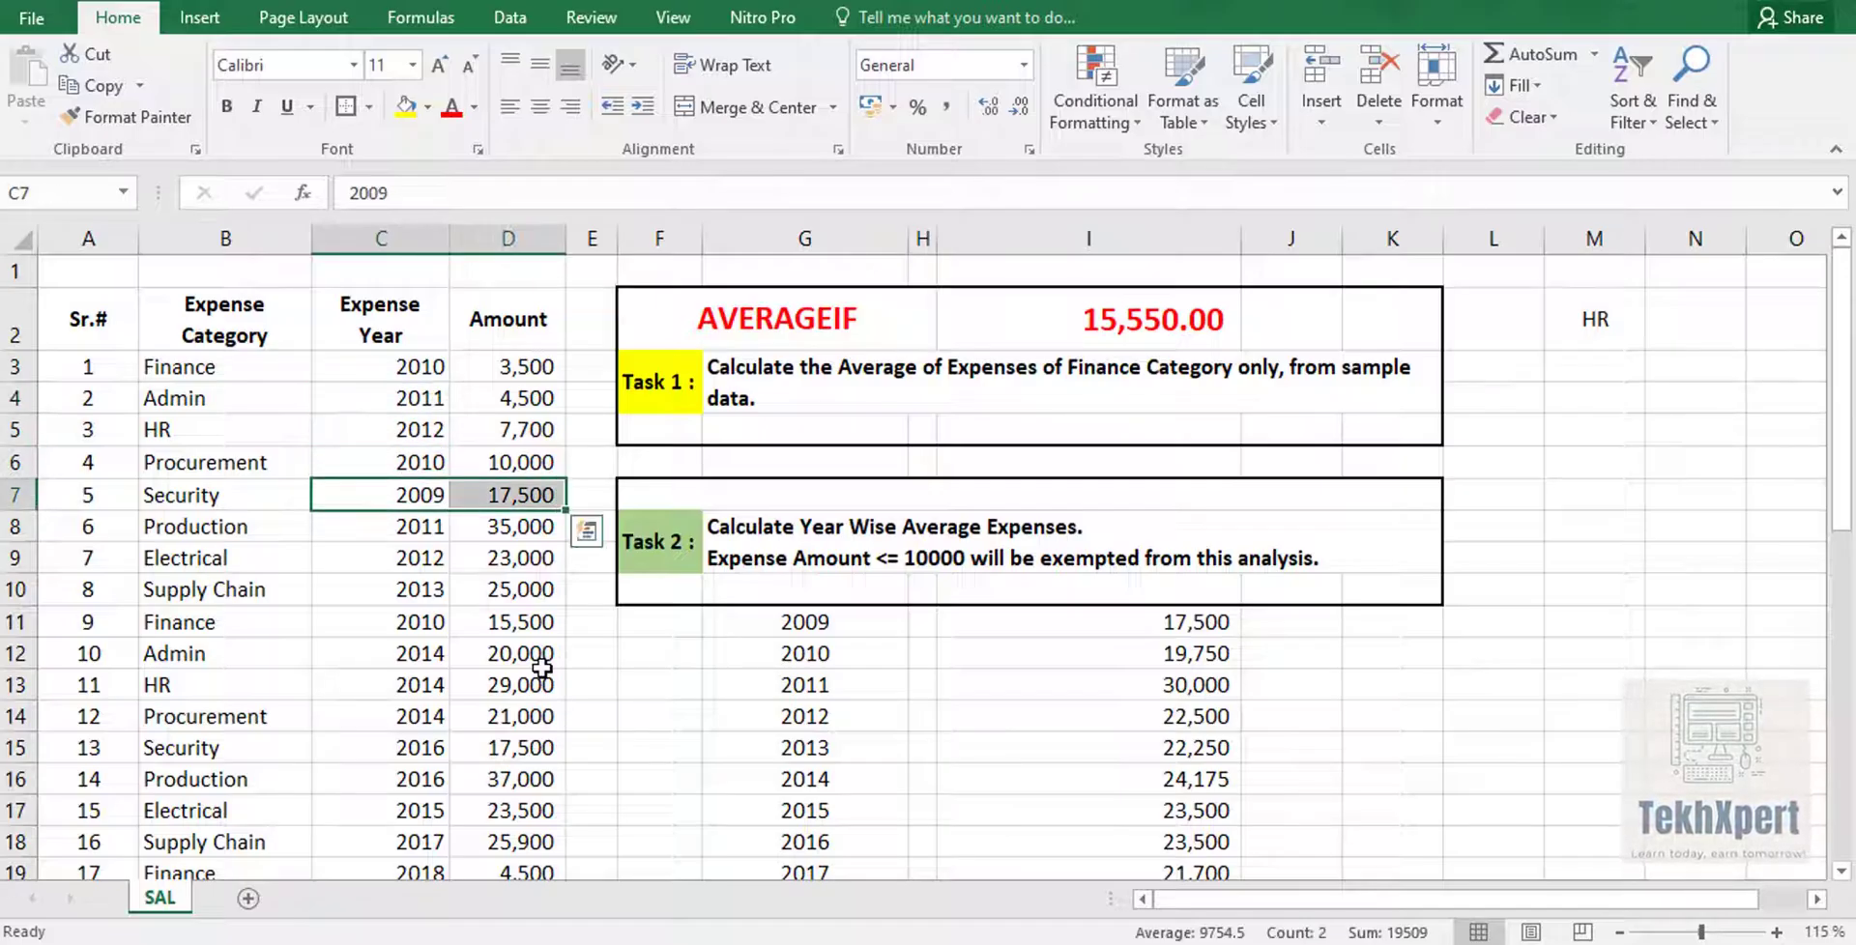
click(404, 106)
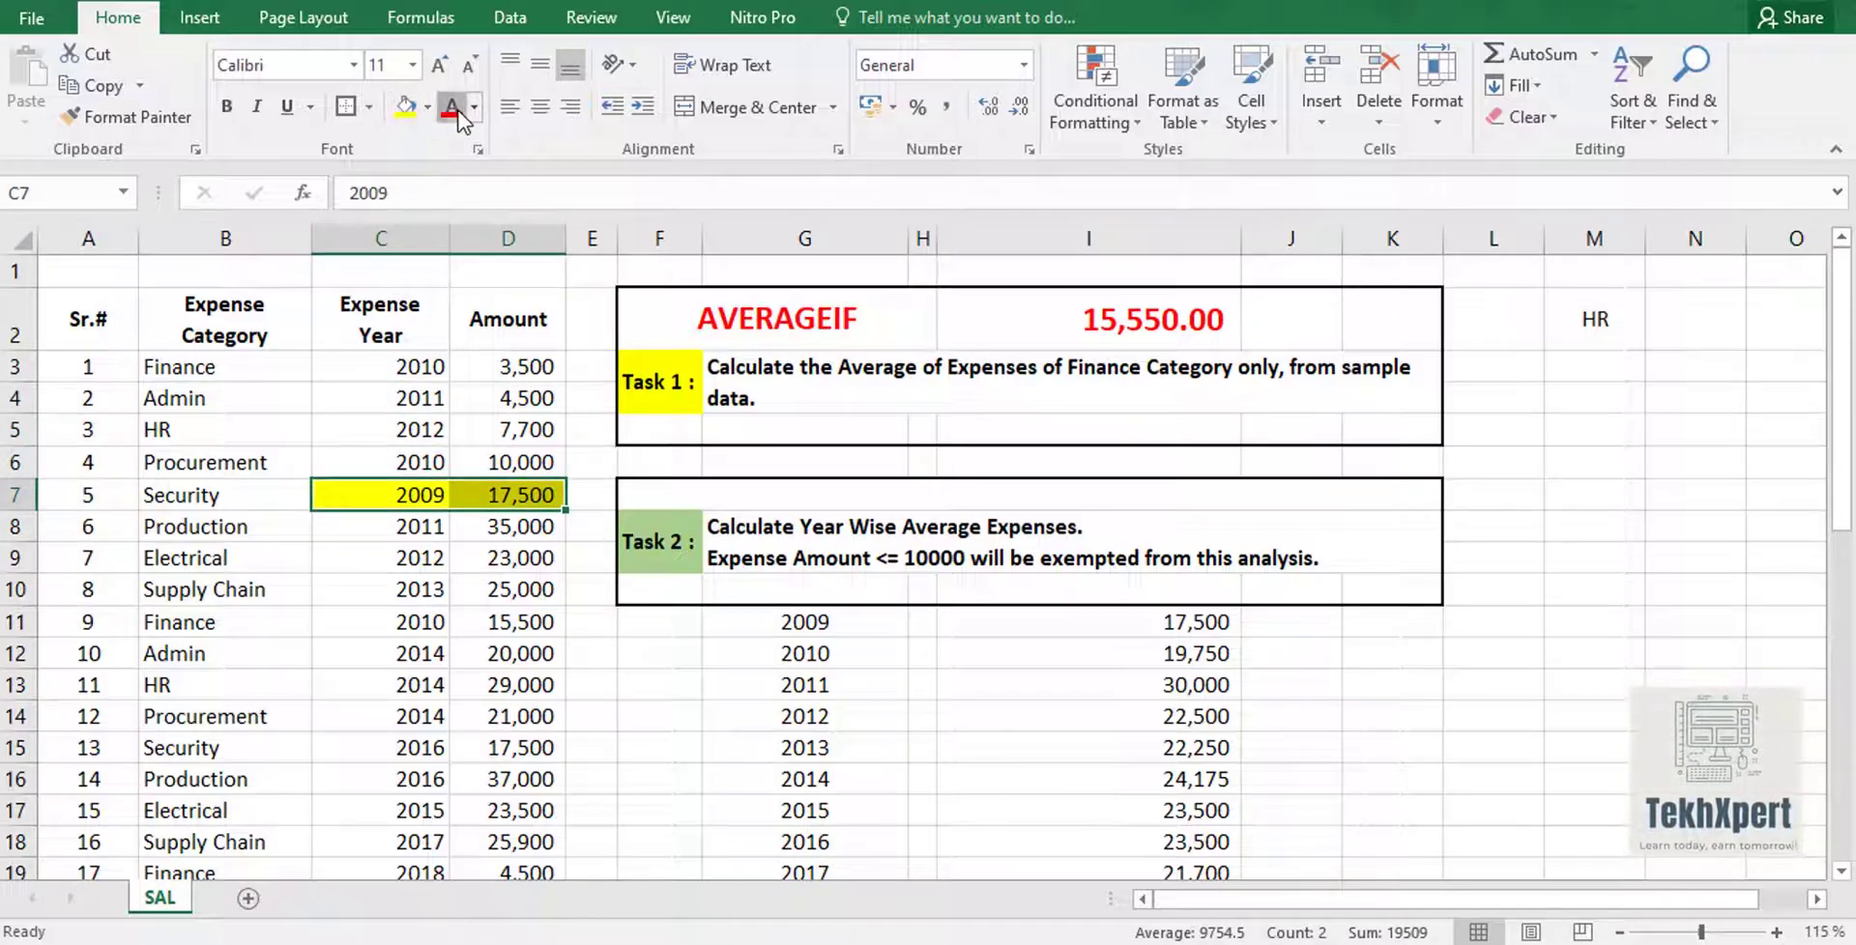
click(450, 106)
click(234, 106)
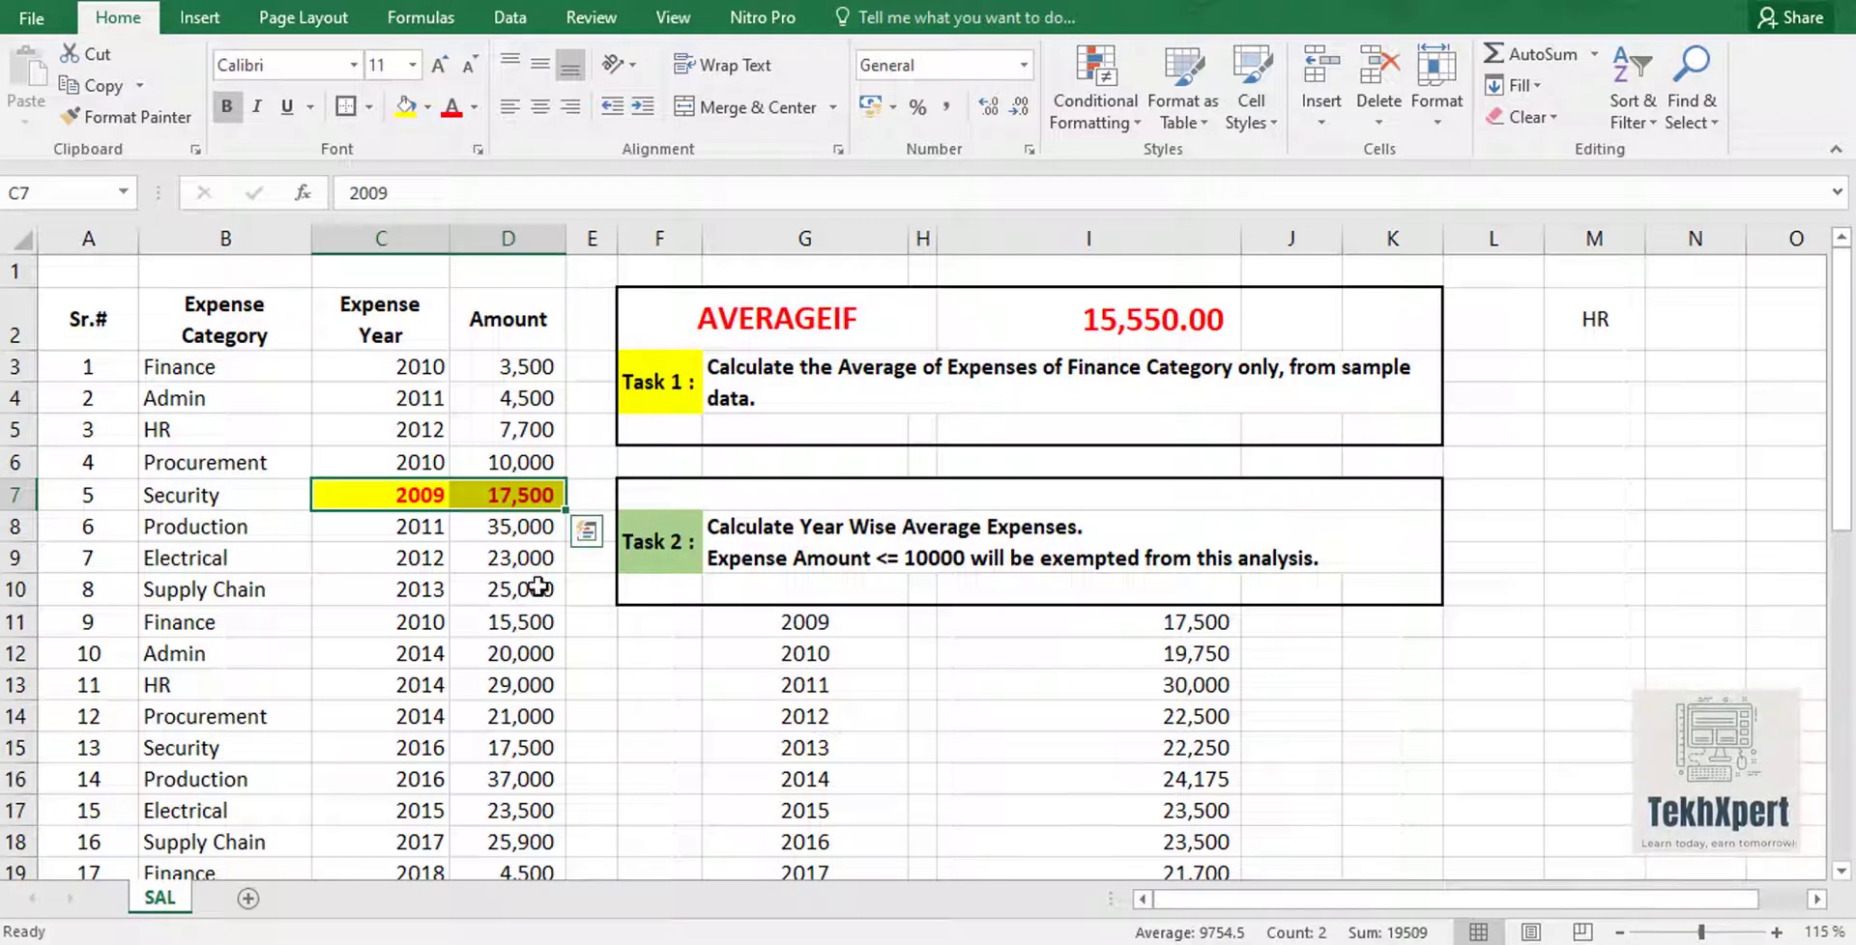
Browse the expense years, then reselect the 2009 year and its 17500 amount
click(430, 528)
key(Down)
key(Down)
key(Down)
key(Down)
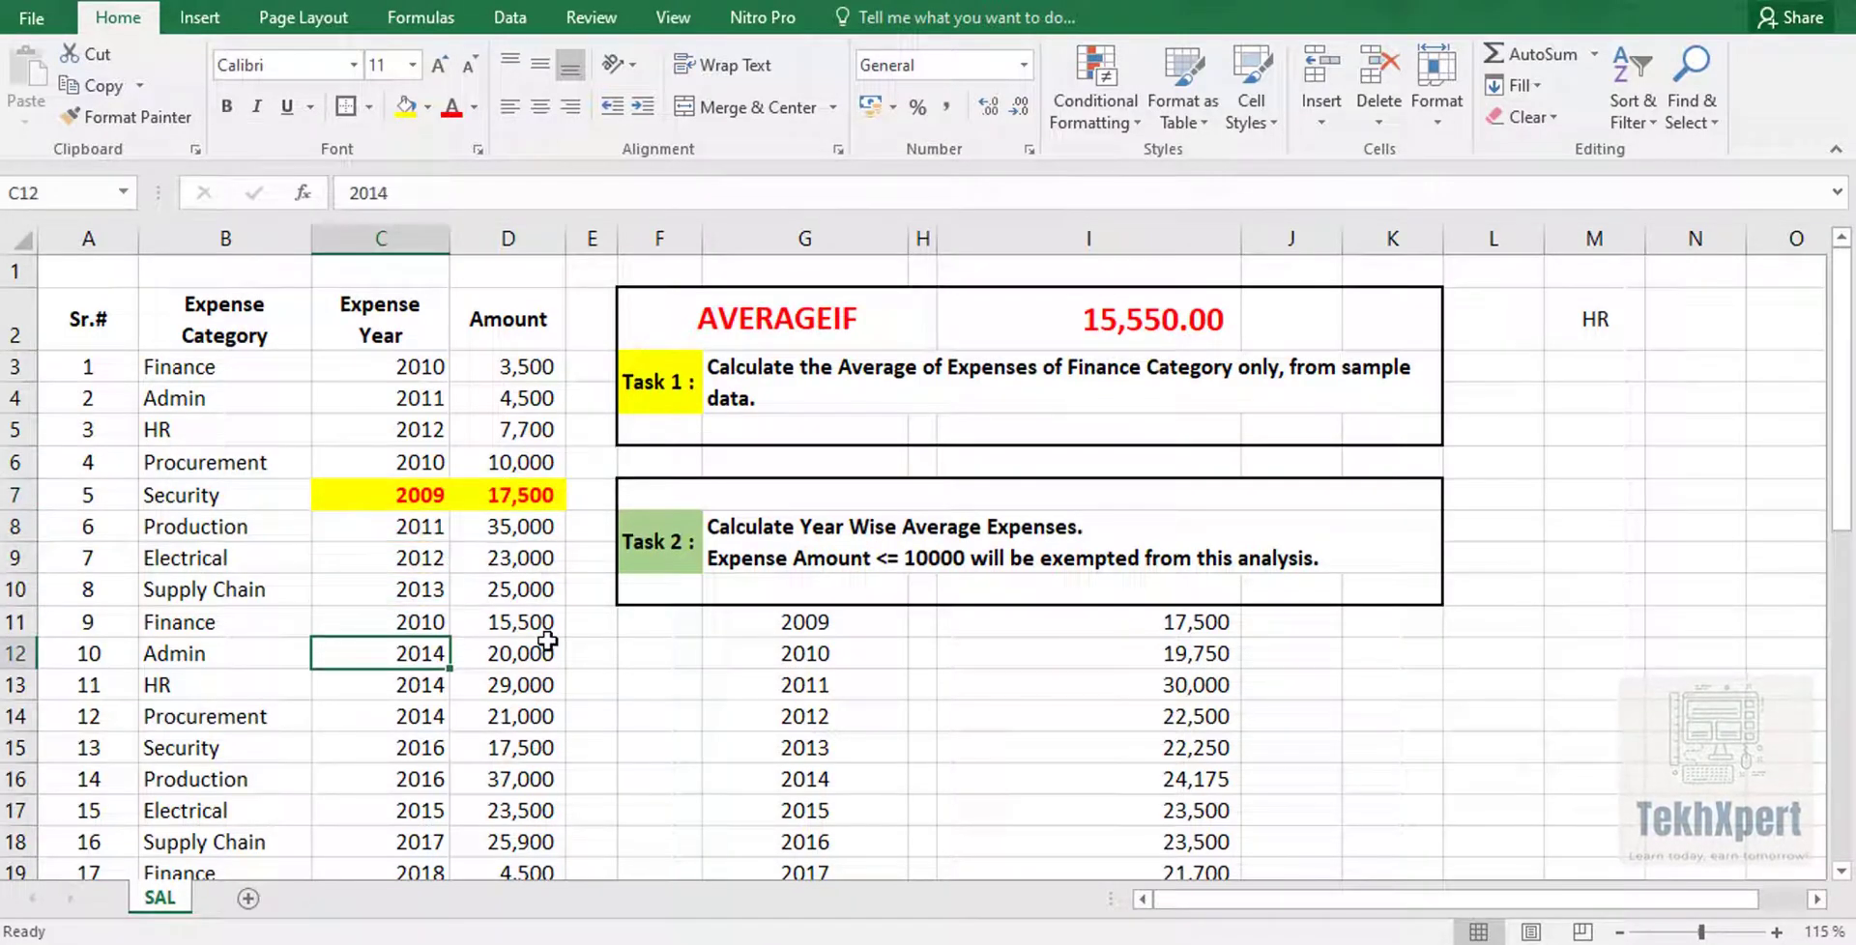
key(Down)
key(Down)
key(Down)
key(Down)
key(Down)
key(Down)
key(Down)
key(Down)
key(Down)
key(Down)
key(Down)
key(Down)
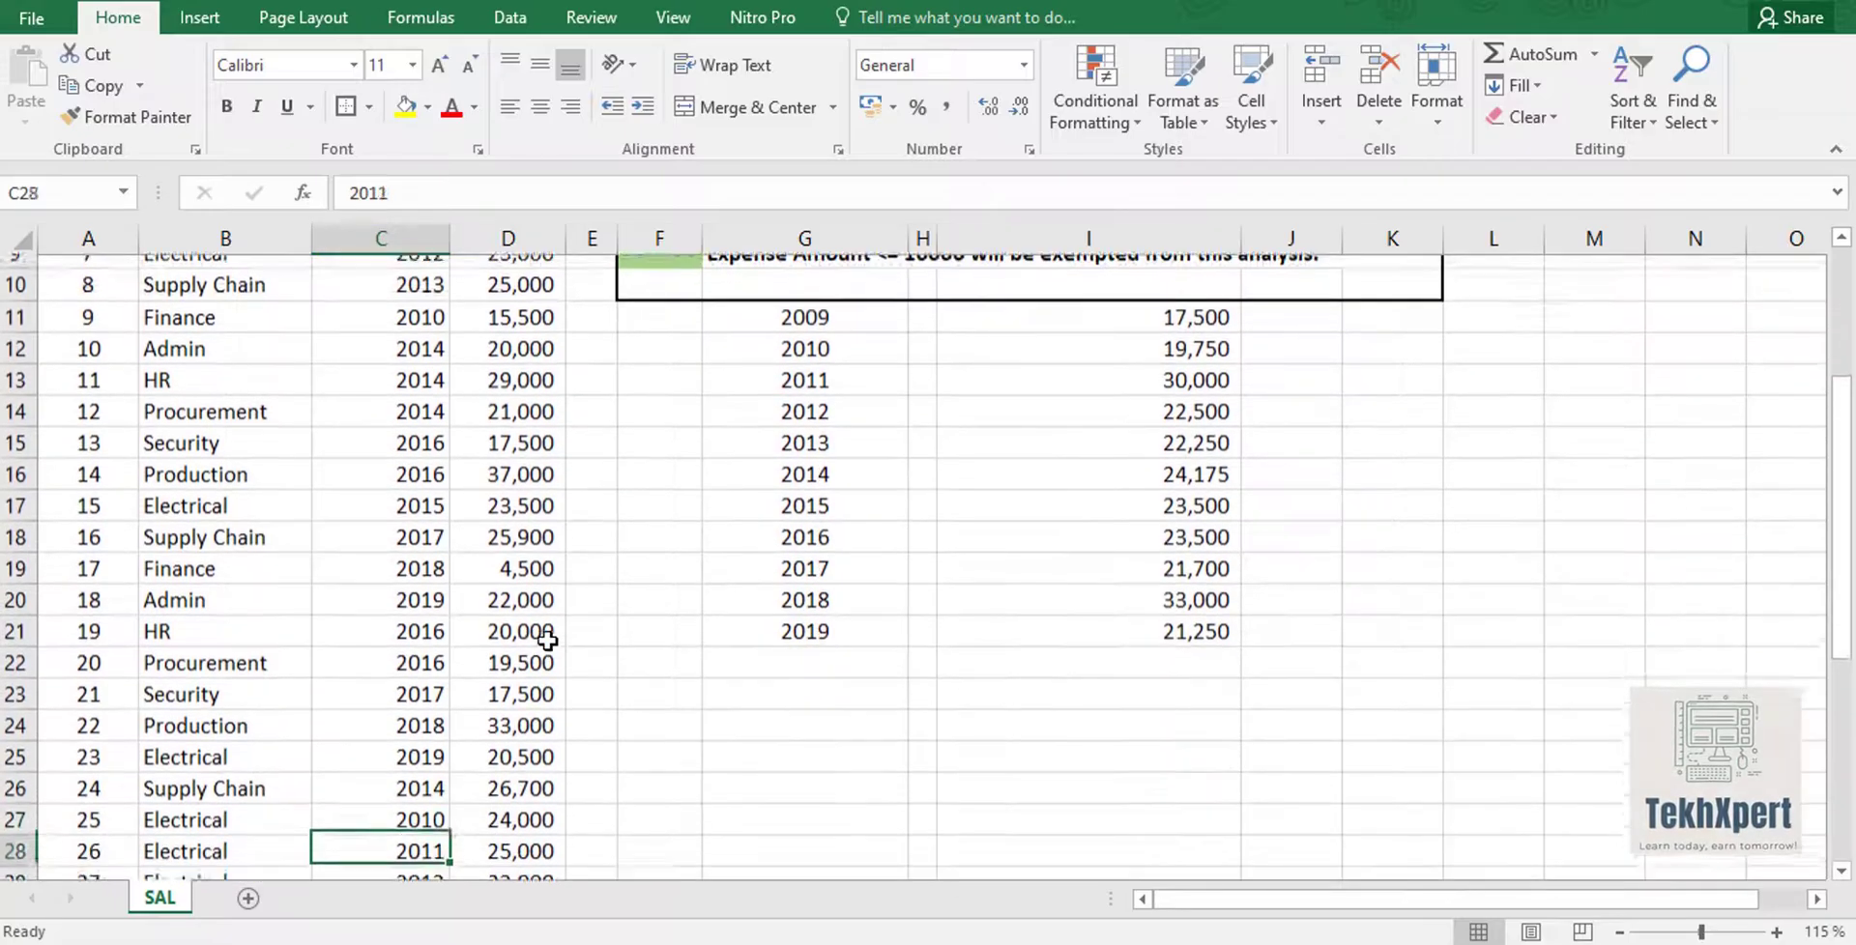
key(Down)
key(Down)
key(Down)
key(Down)
key(Down)
key(Up)
key(Up)
key(Up)
key(Up)
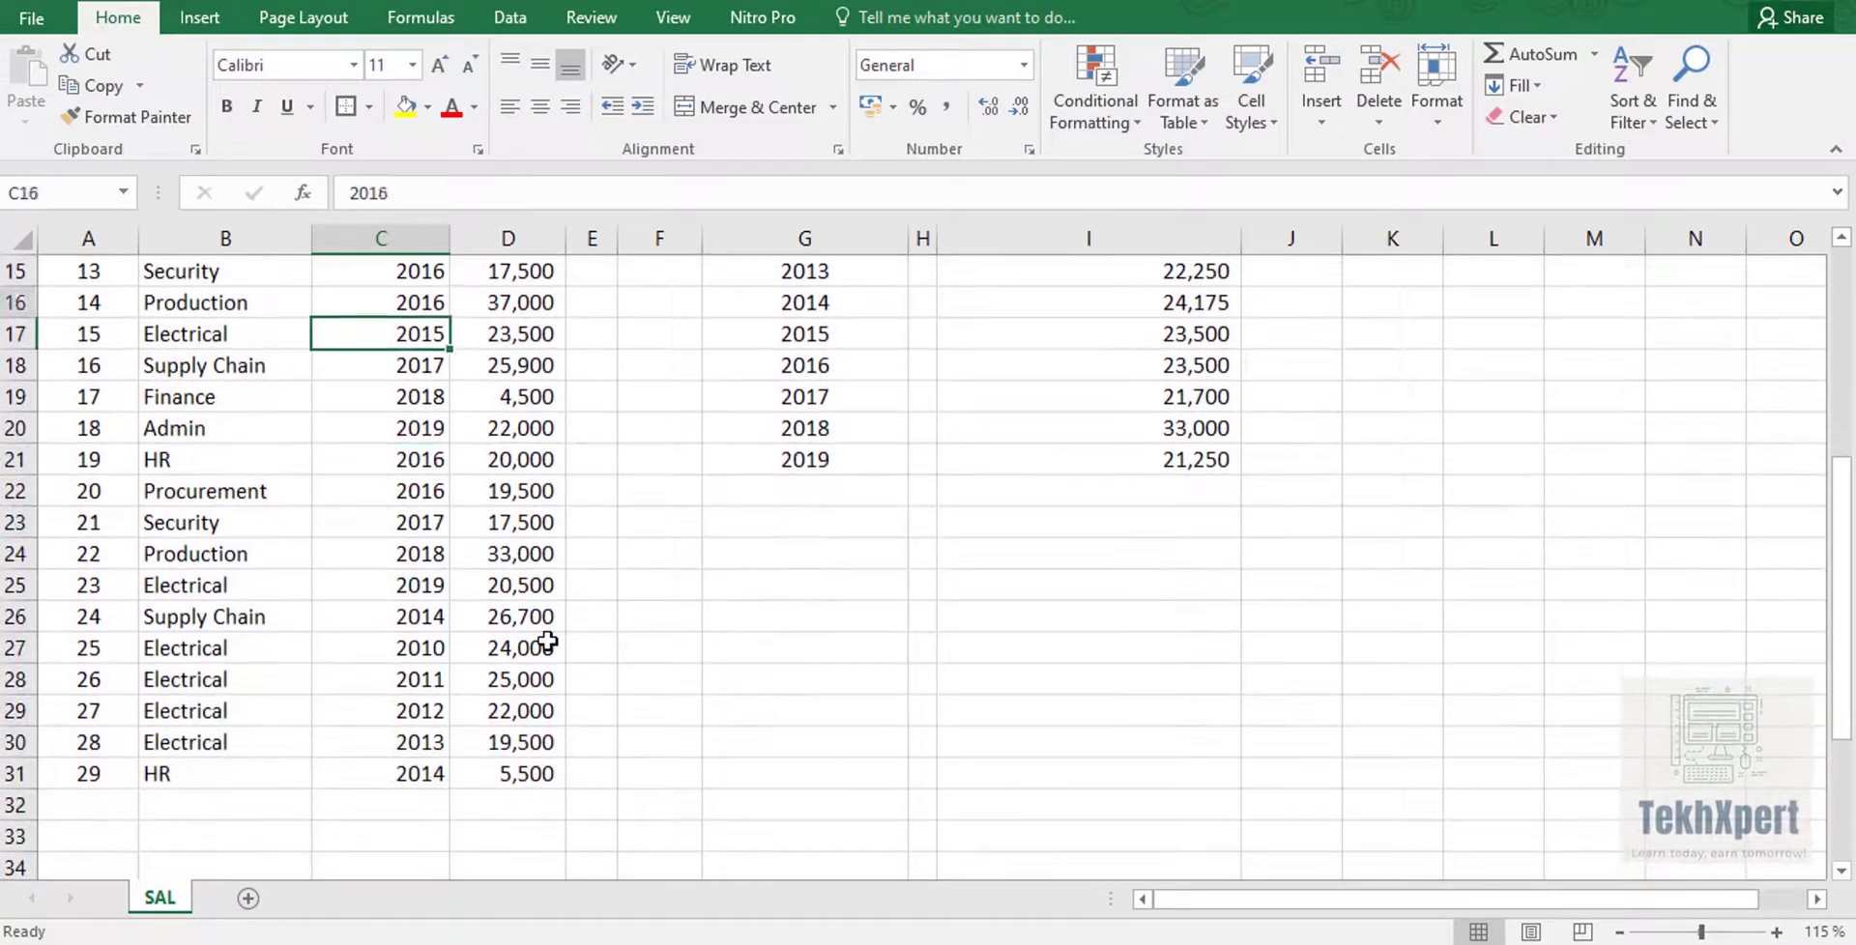
key(Up)
key(Up)
key(Up)
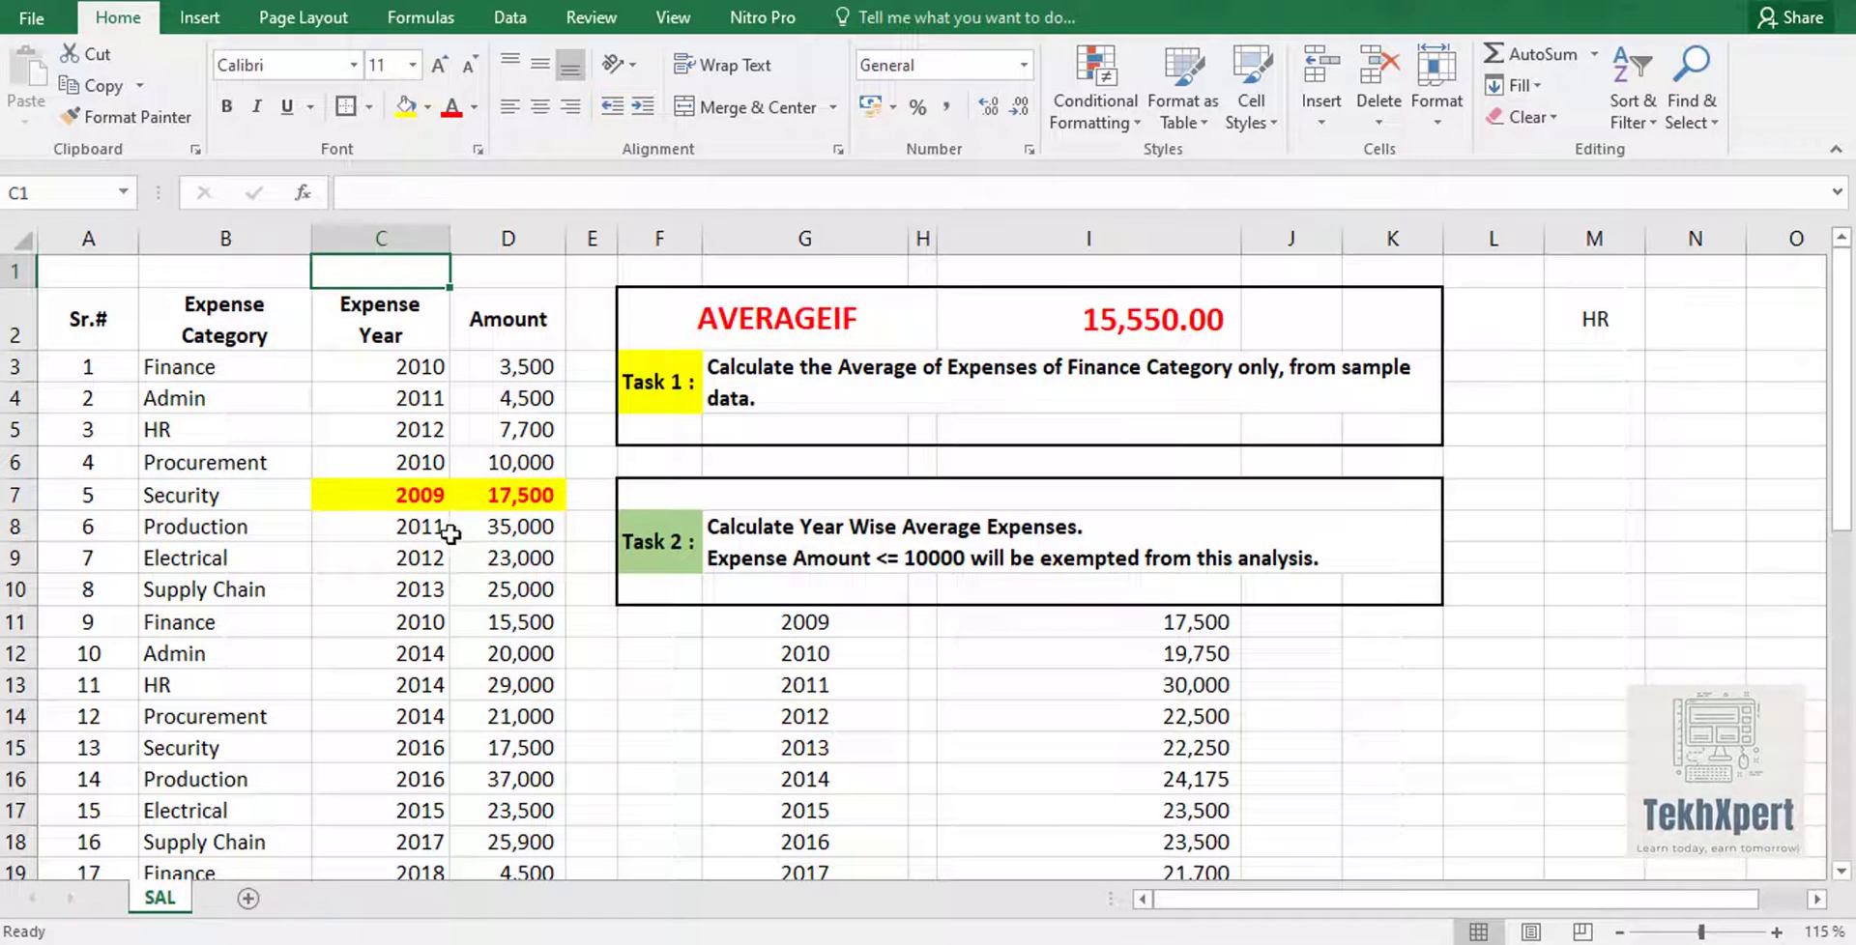
drag(430, 495, 474, 510)
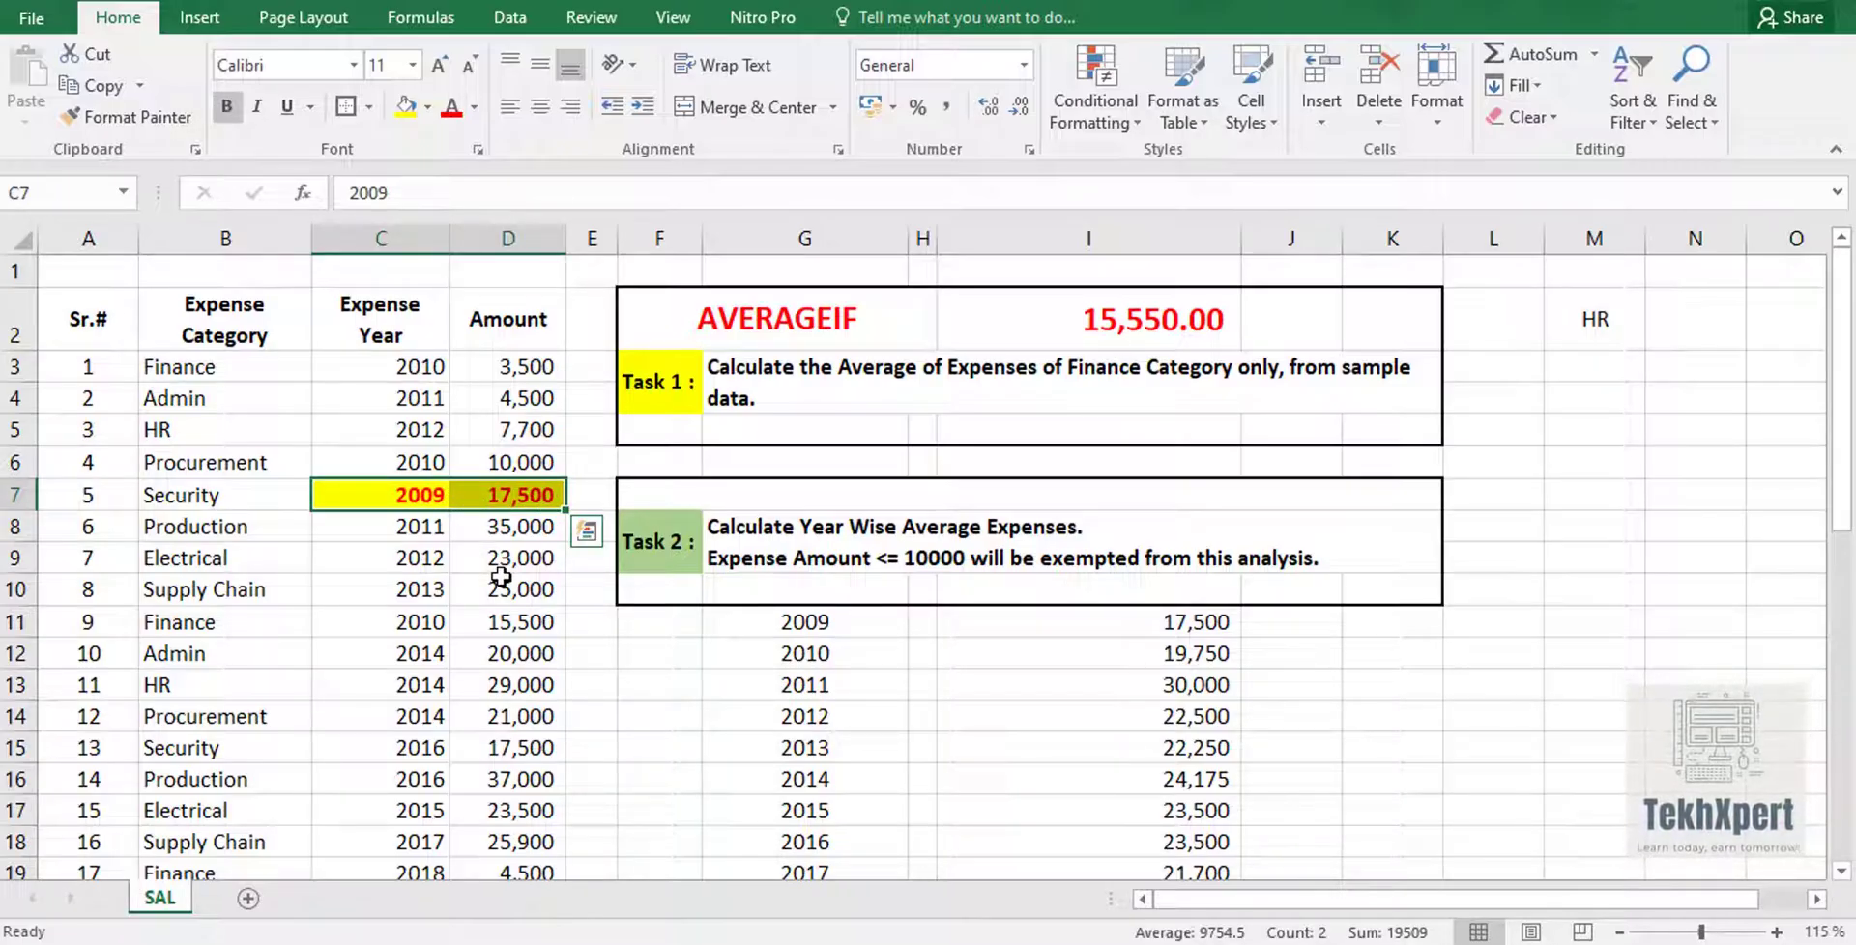
click(518, 505)
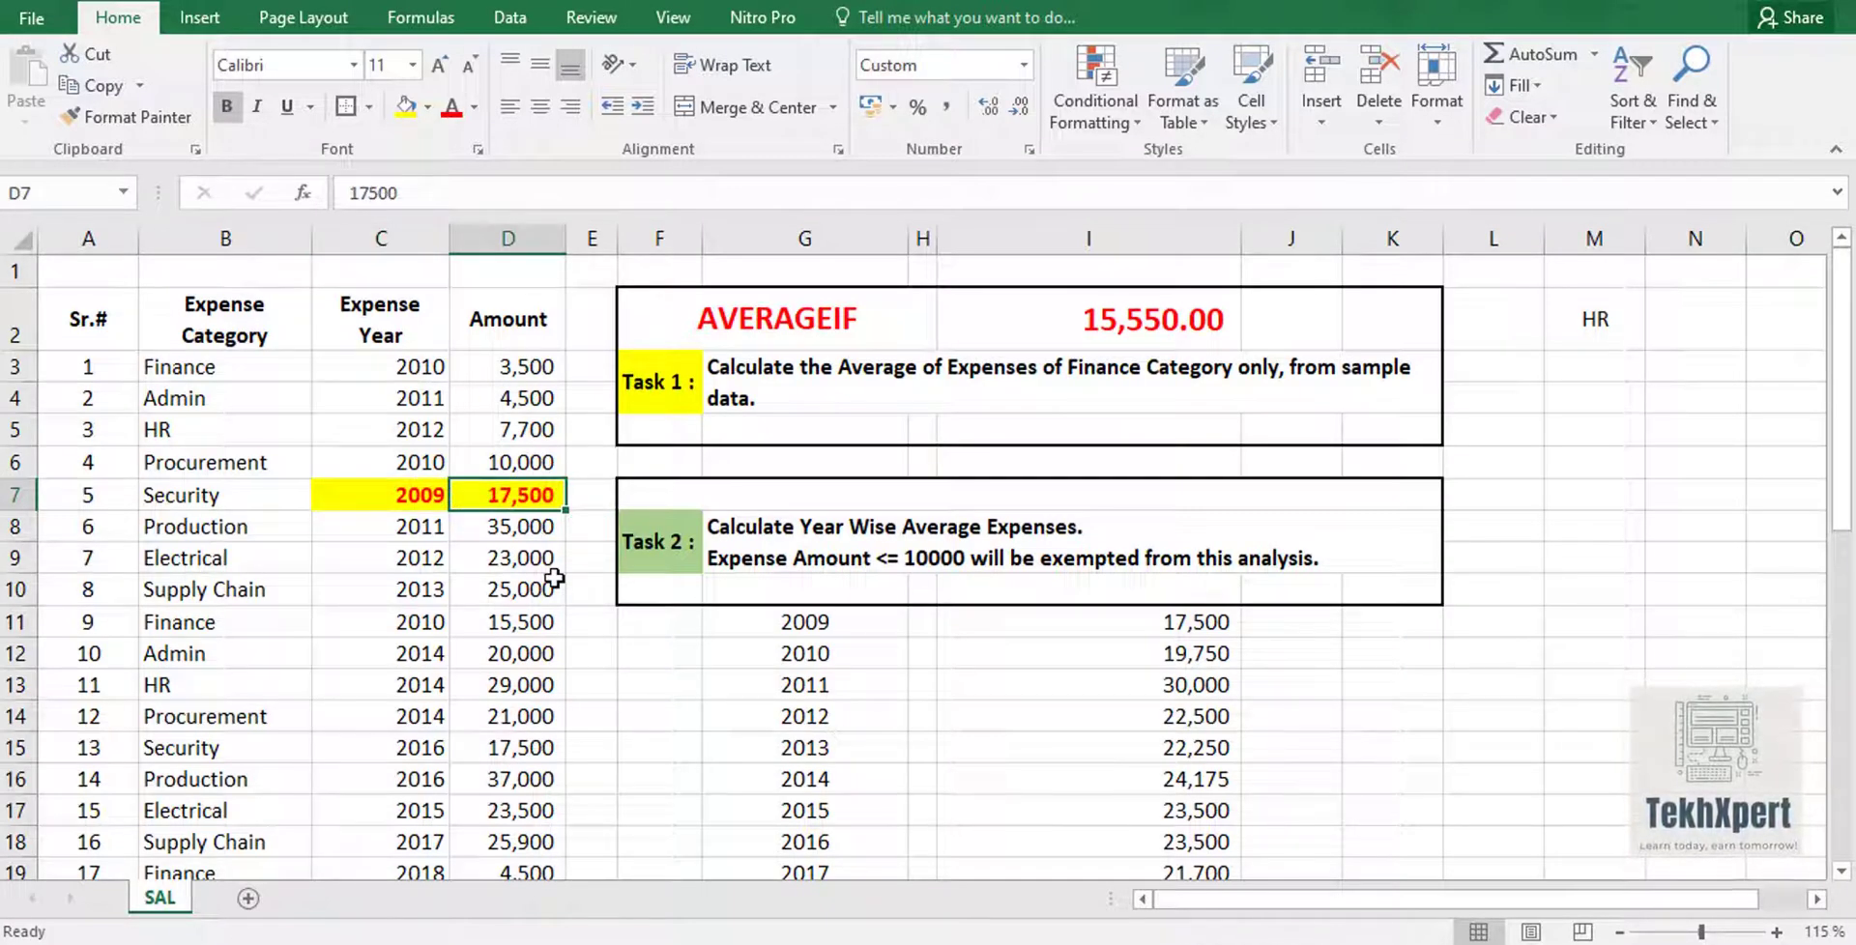
Inspect the 2009 average formula in I11 and select the HR category cell M2
right_click(1107, 627)
click(1063, 642)
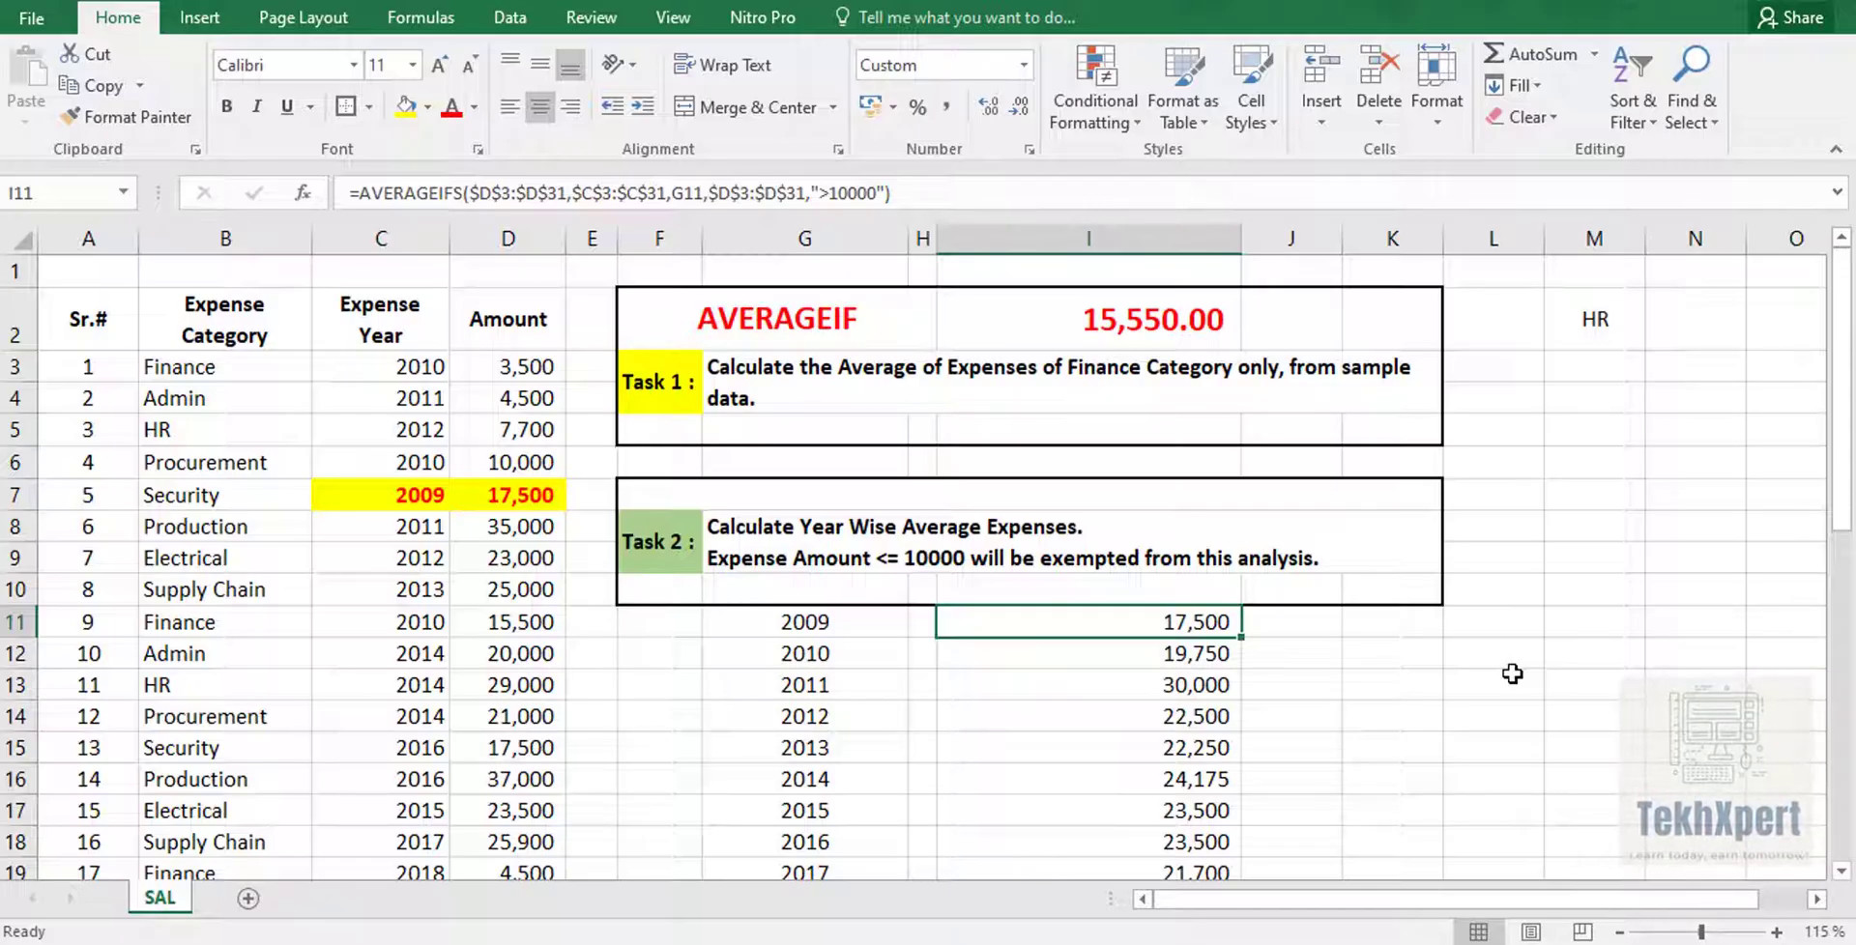
click(1601, 326)
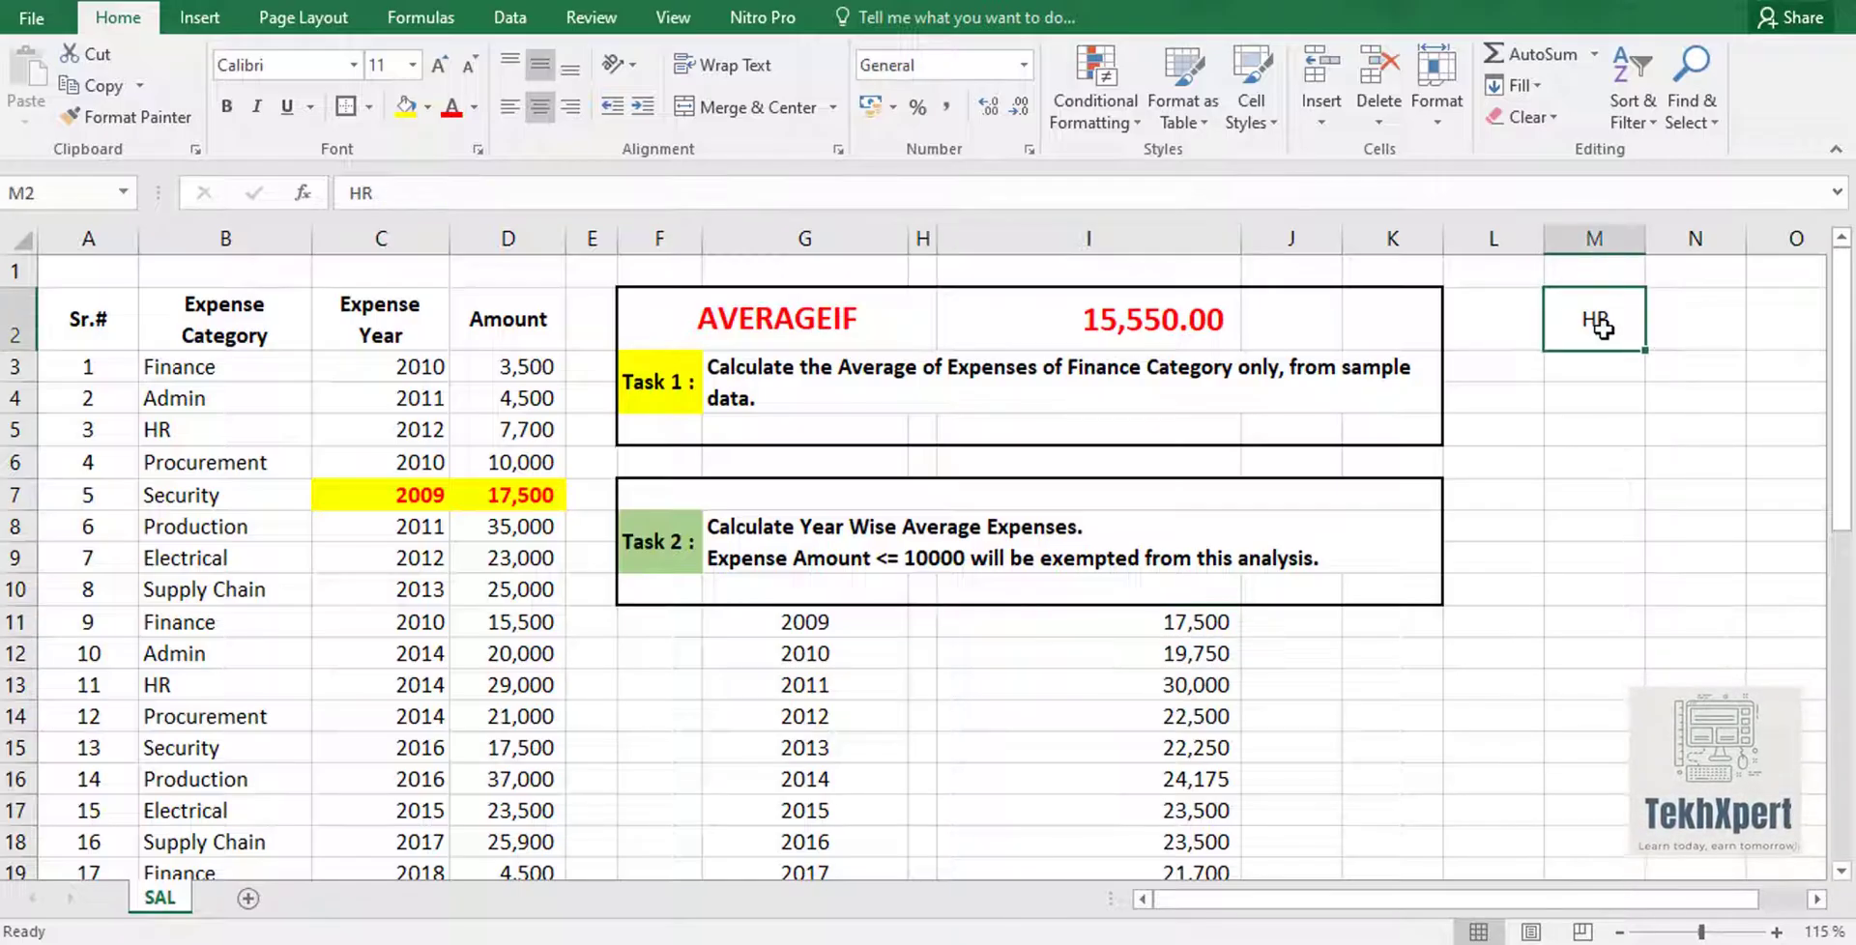
Replace HR with Finance in M2 so the I2 average becomes 7,833.33
key(BackSpace)
text(Fin)
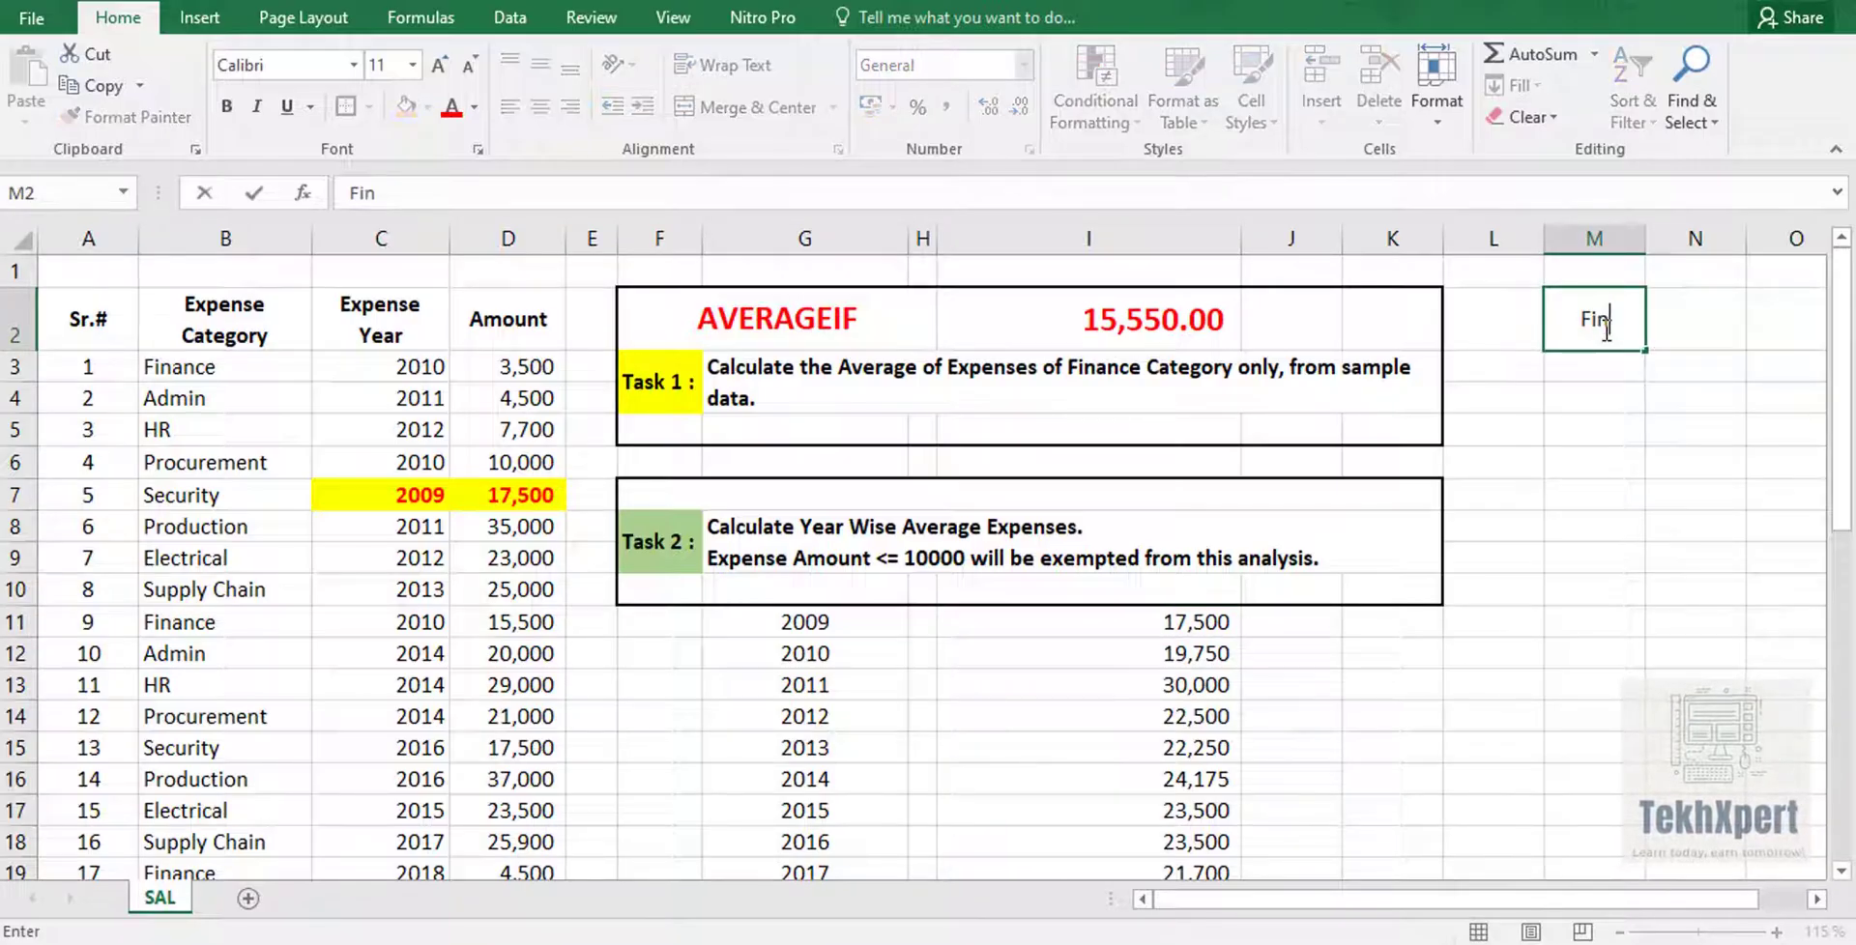
text(ance)
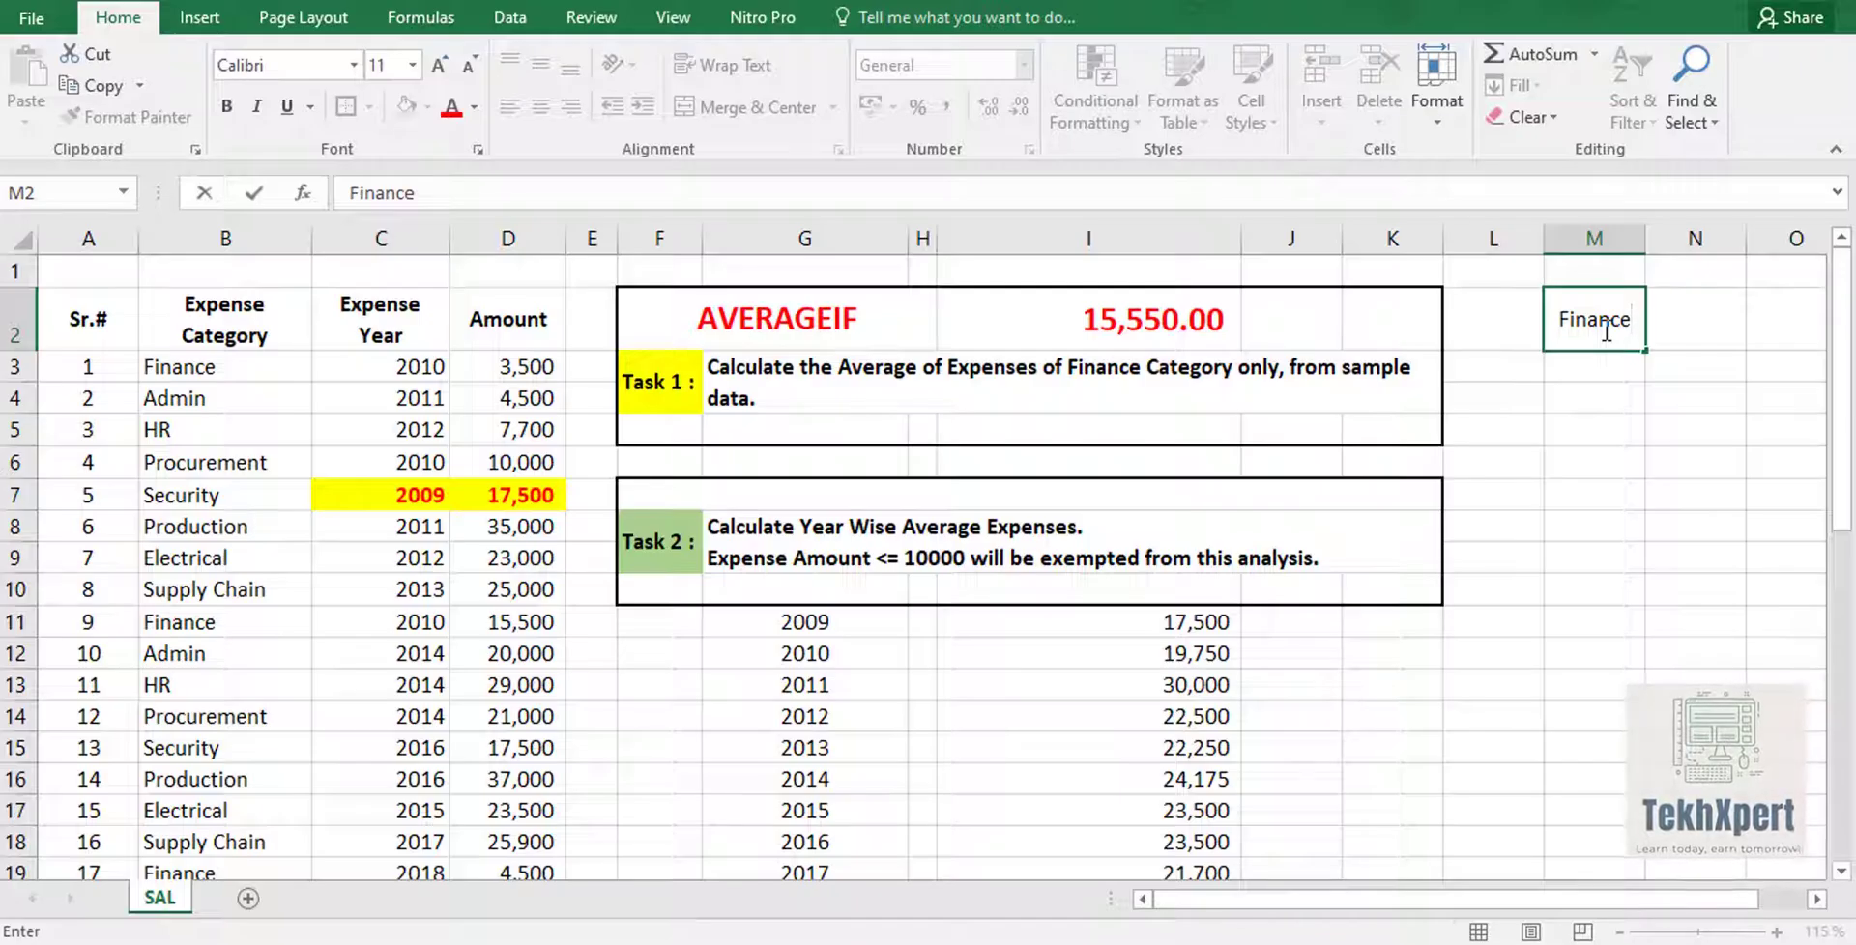
key(Return)
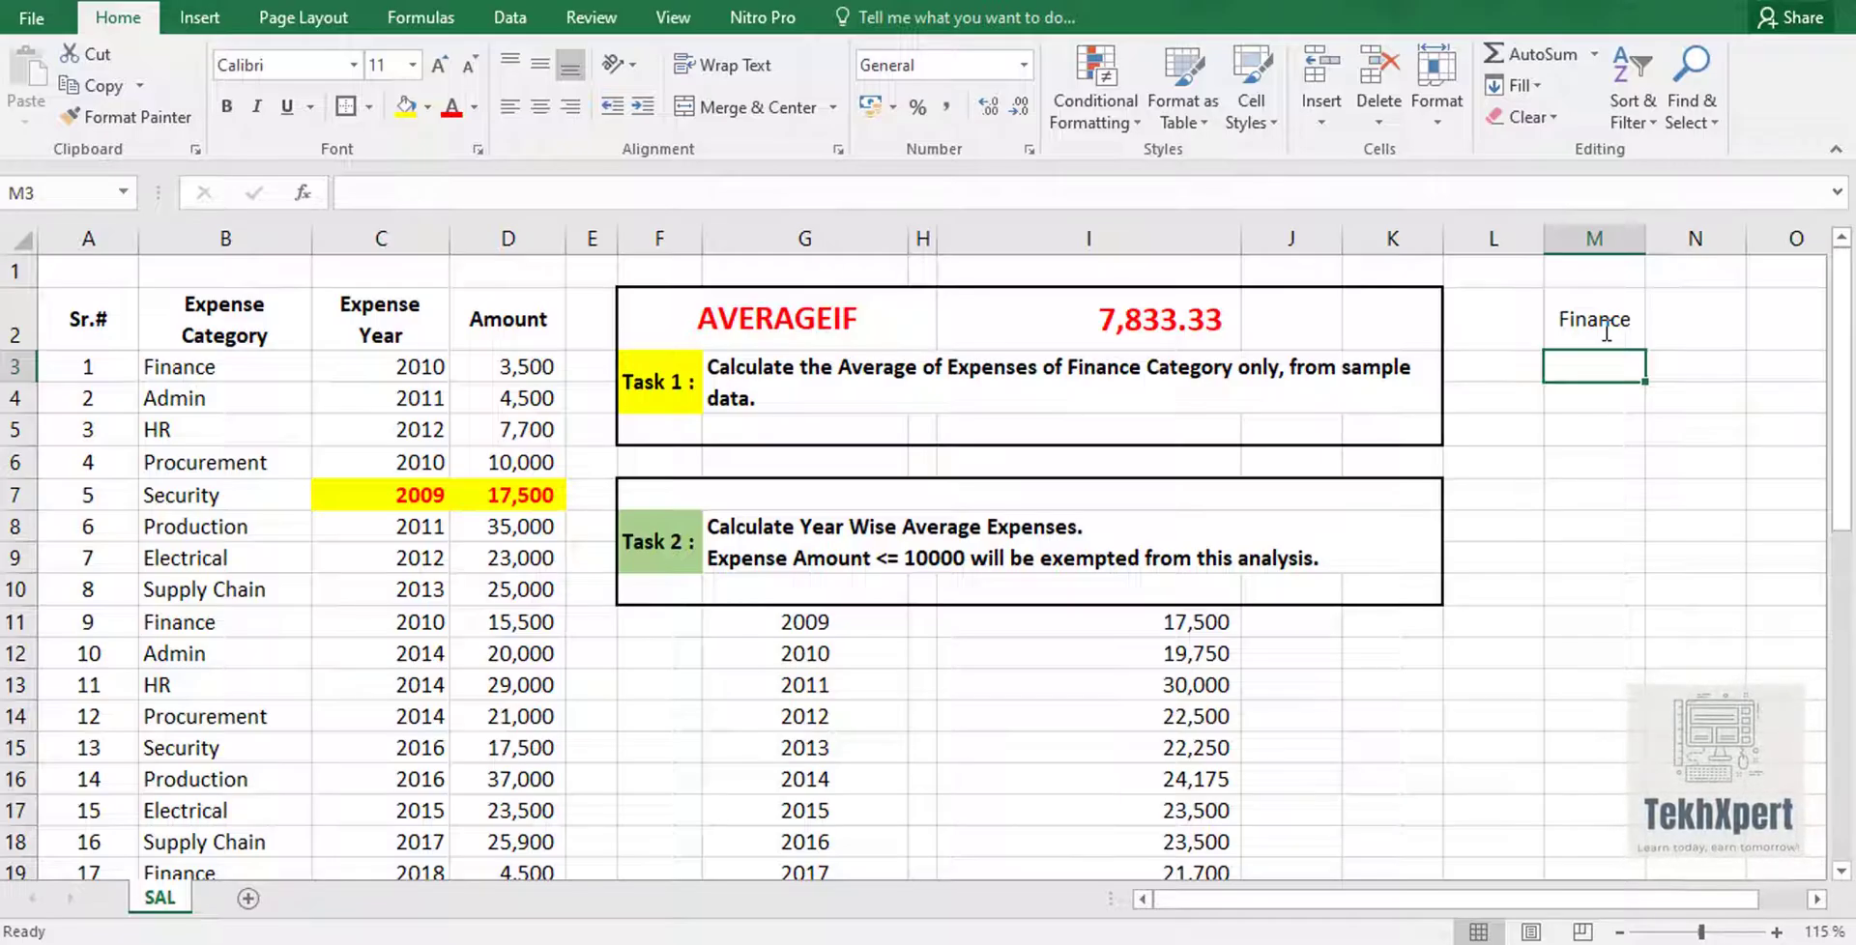
key(ctrl+Right)
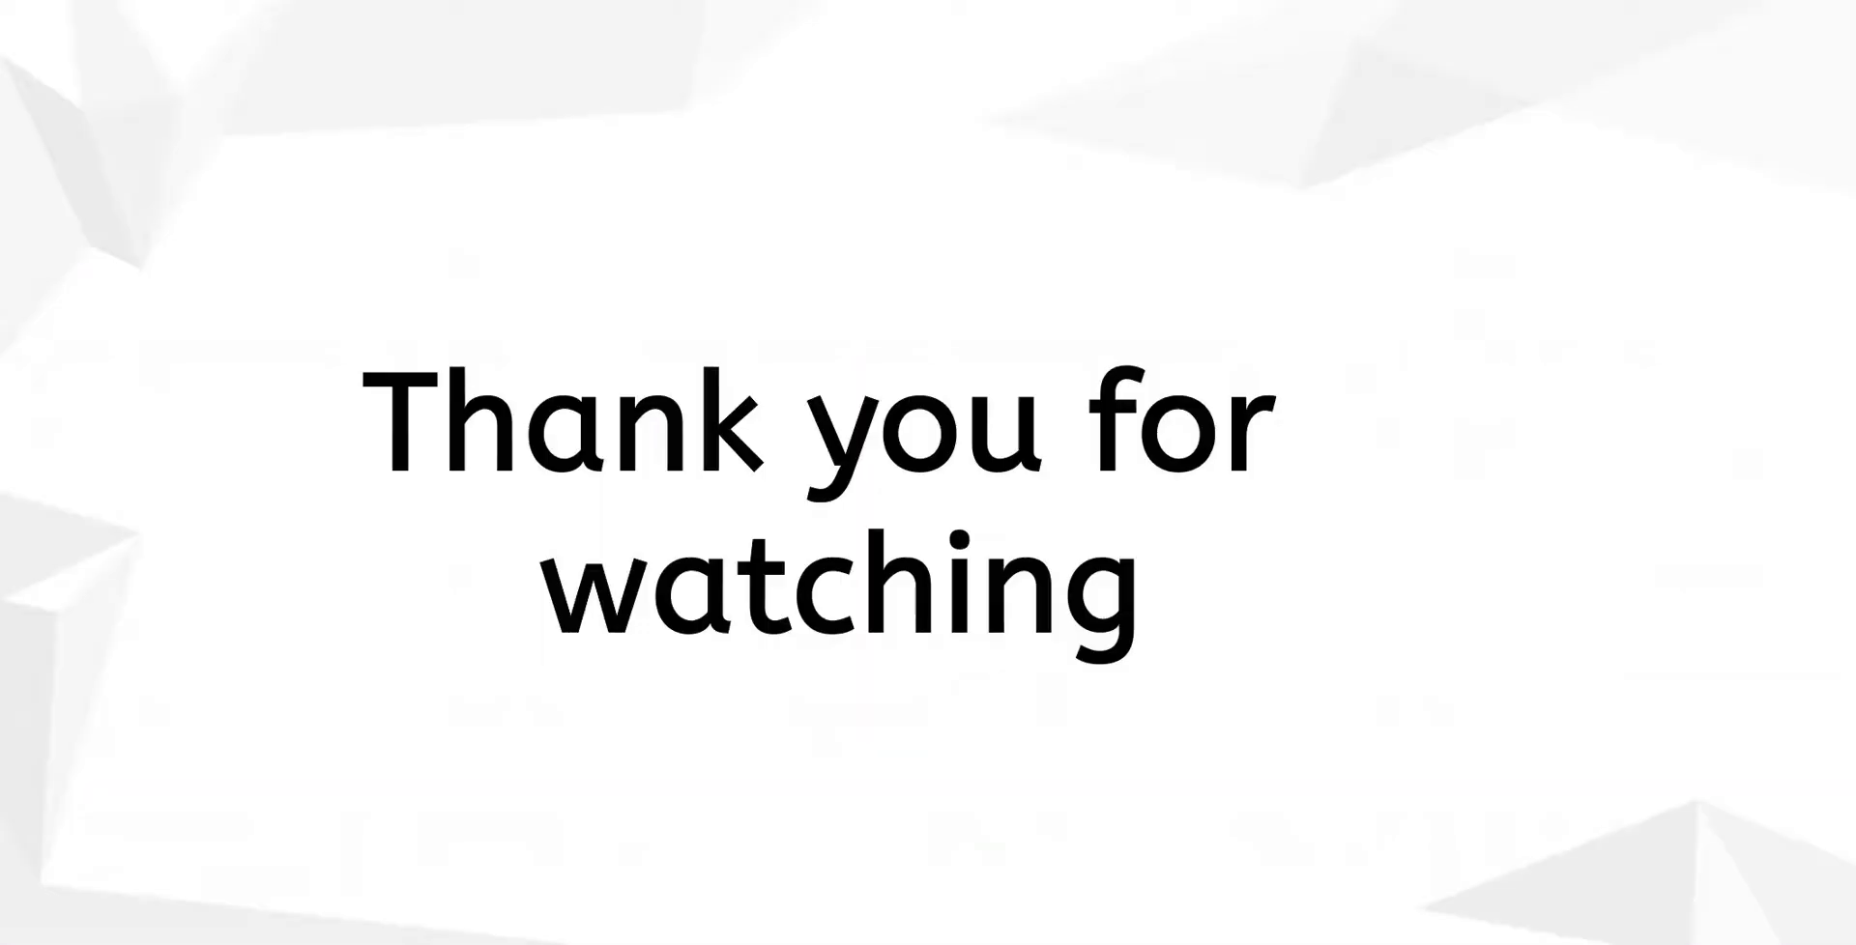